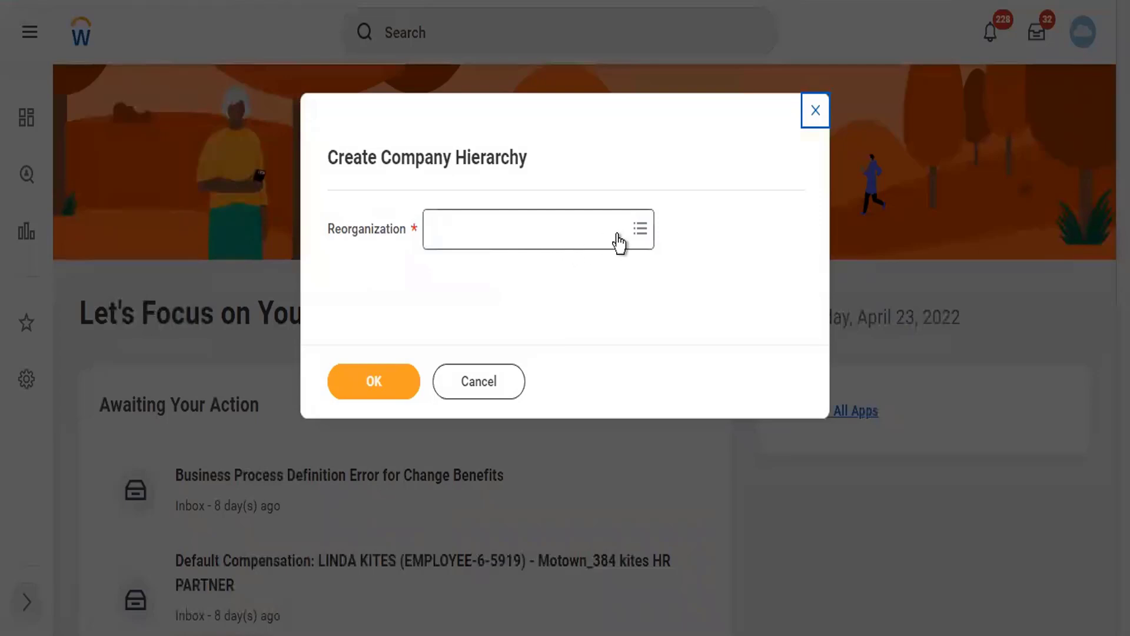
# - Choose the Twitter Reorg (01/01/1900) reorganization for the new company hierarchy and confirm
pyautogui.click(538, 239)
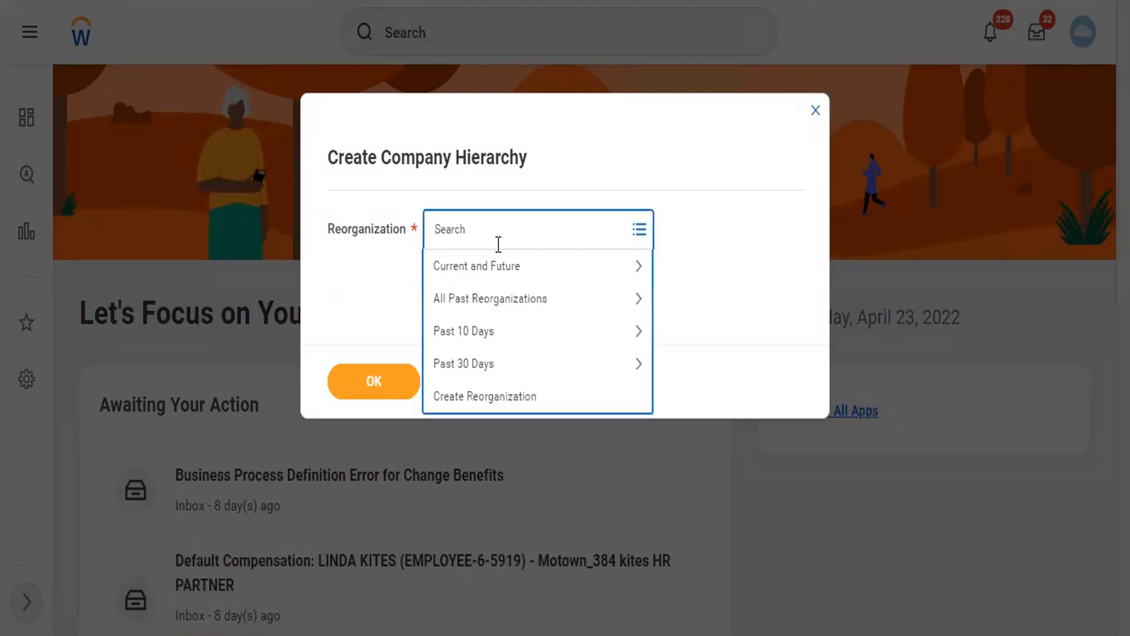
pyautogui.write('Twitter')
pyautogui.press('Return')
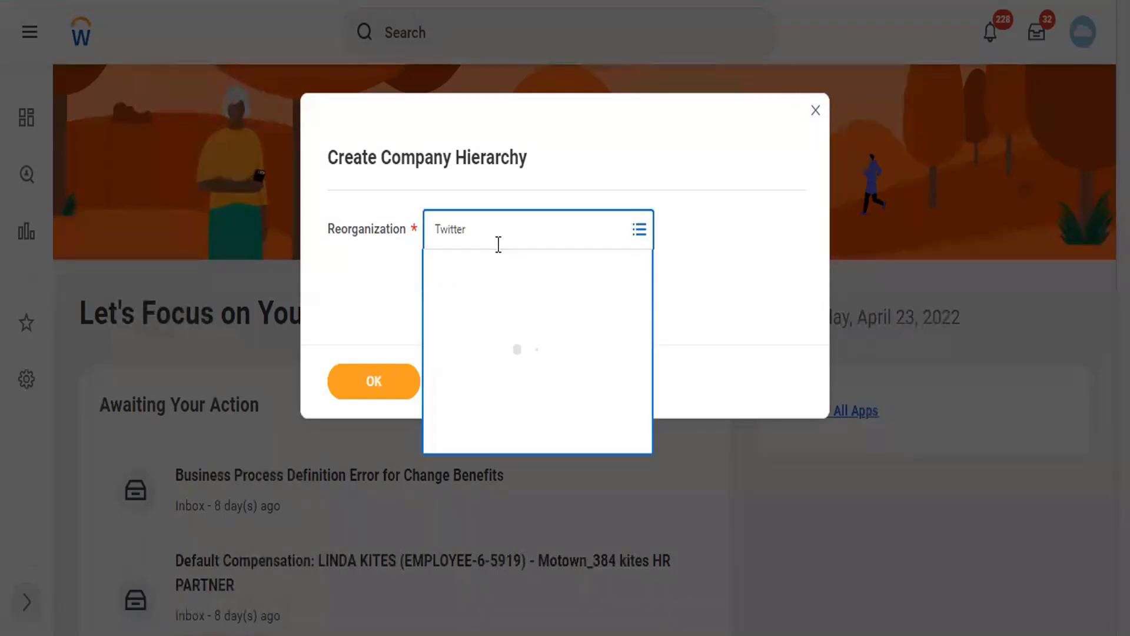
pyautogui.click(401, 355)
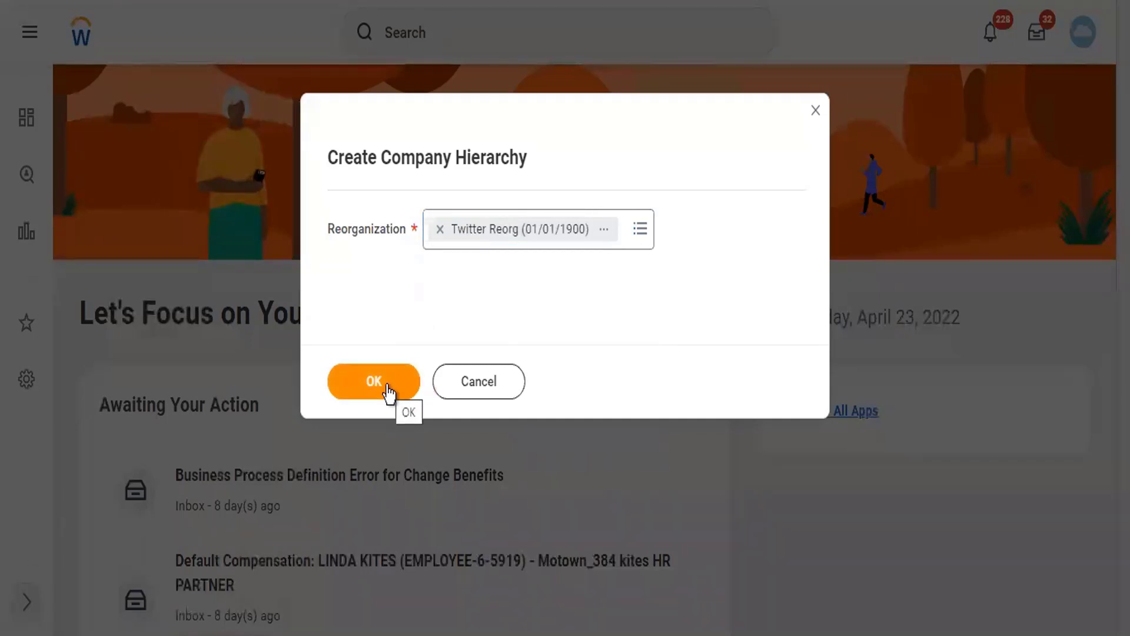
pyautogui.click(388, 391)
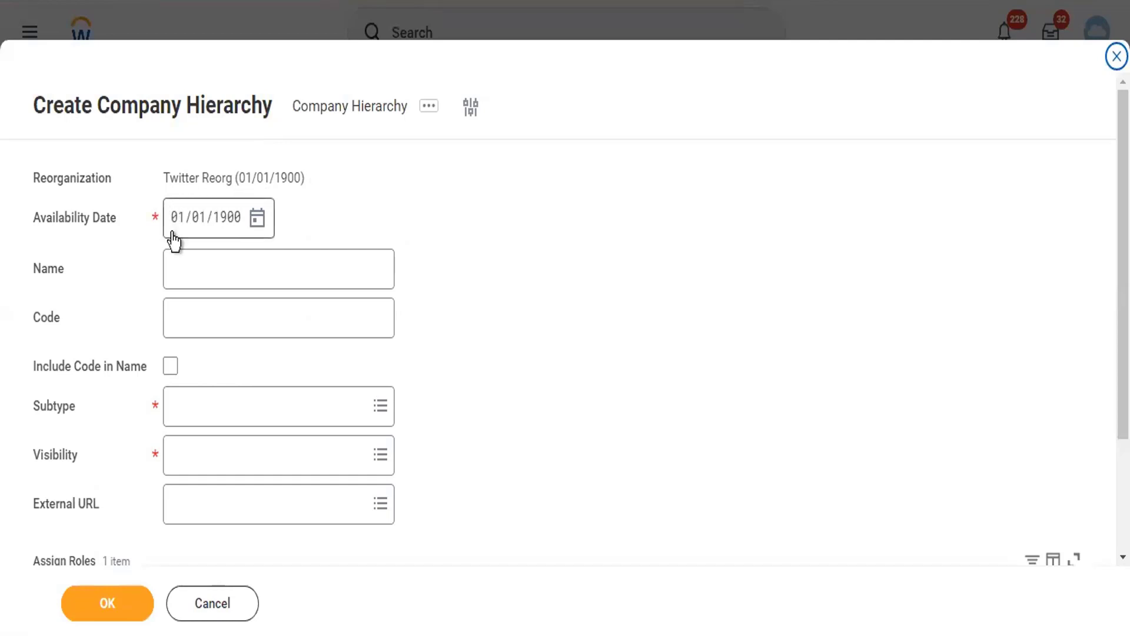
# - Name the hierarchy 'Twitter Company Hierarchy' with code TCH and tick Include Code in Name
pyautogui.moveTo(171, 233)
pyautogui.click(182, 260)
pyautogui.write('T')
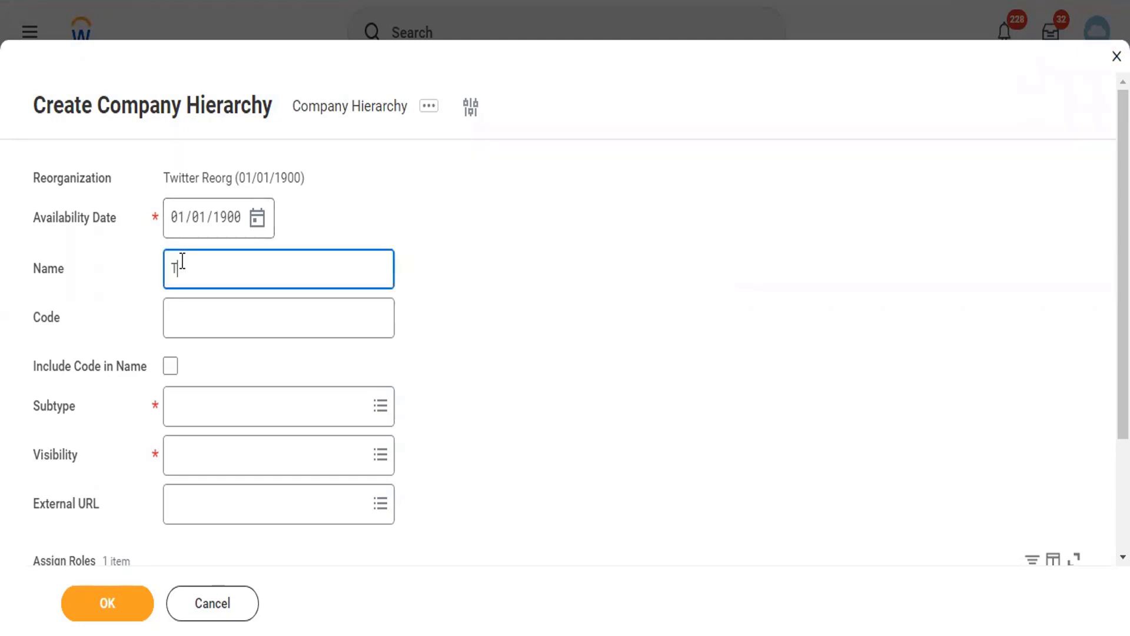
pyautogui.write('witter Company Hierarchy')
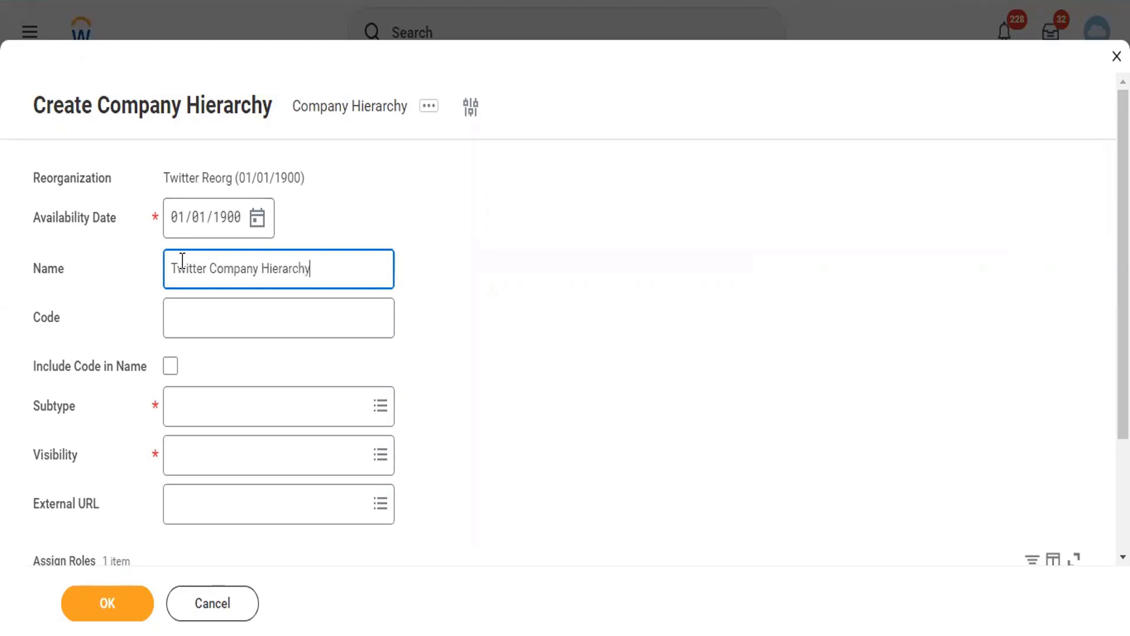
pyautogui.press('Tab')
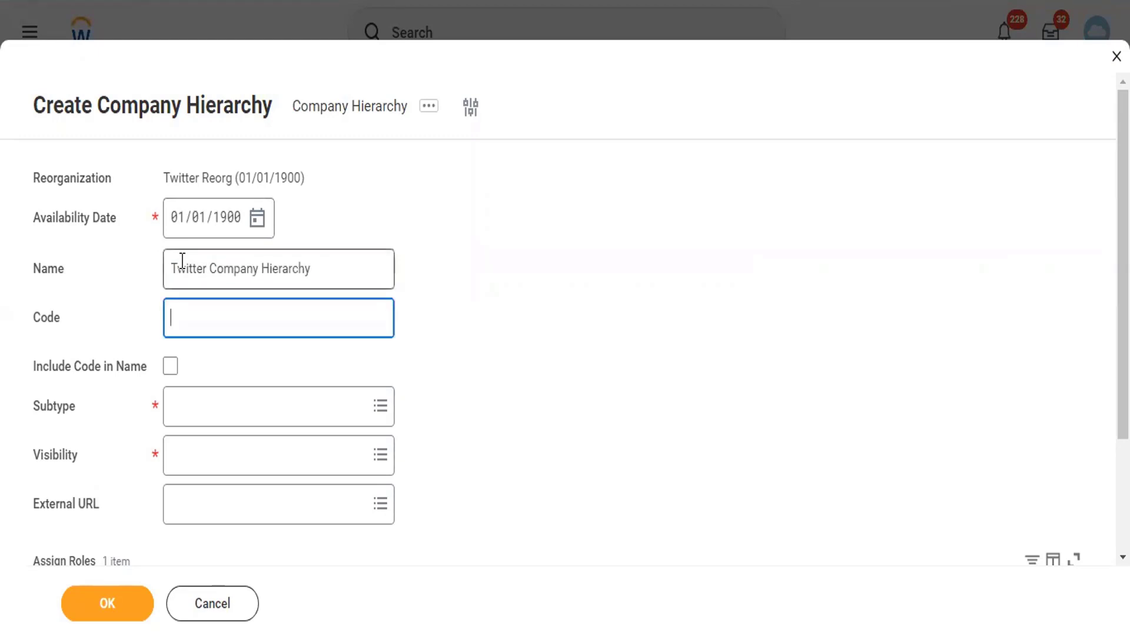
pyautogui.write('TC')
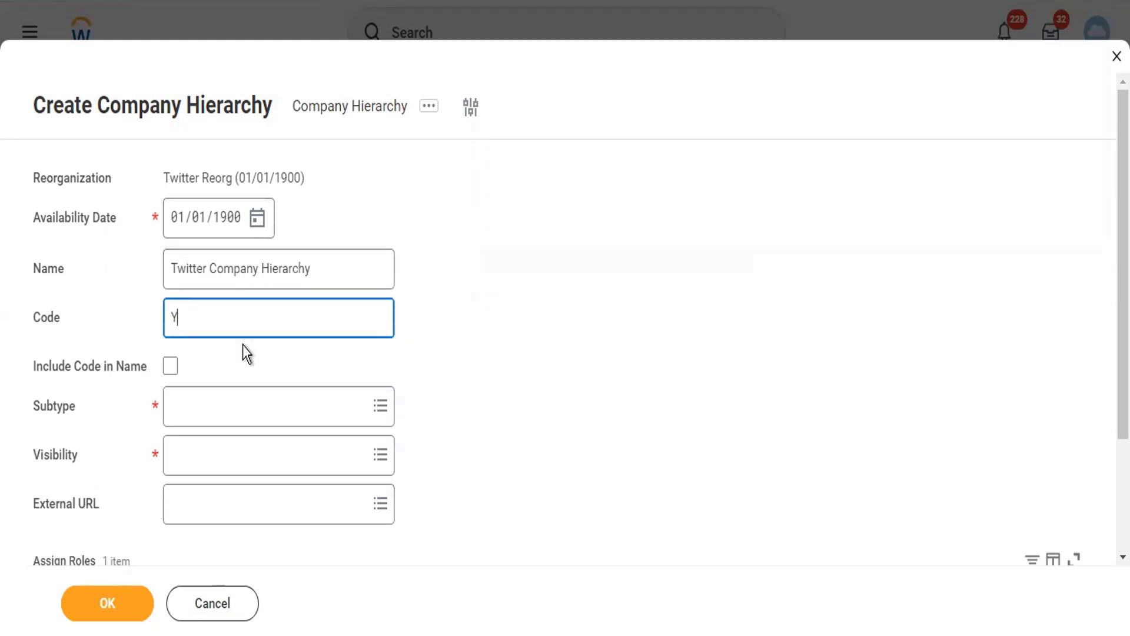
pyautogui.press('BackSpace')
pyautogui.press('BackSpace')
pyautogui.write('TCH')
pyautogui.press('Tab')
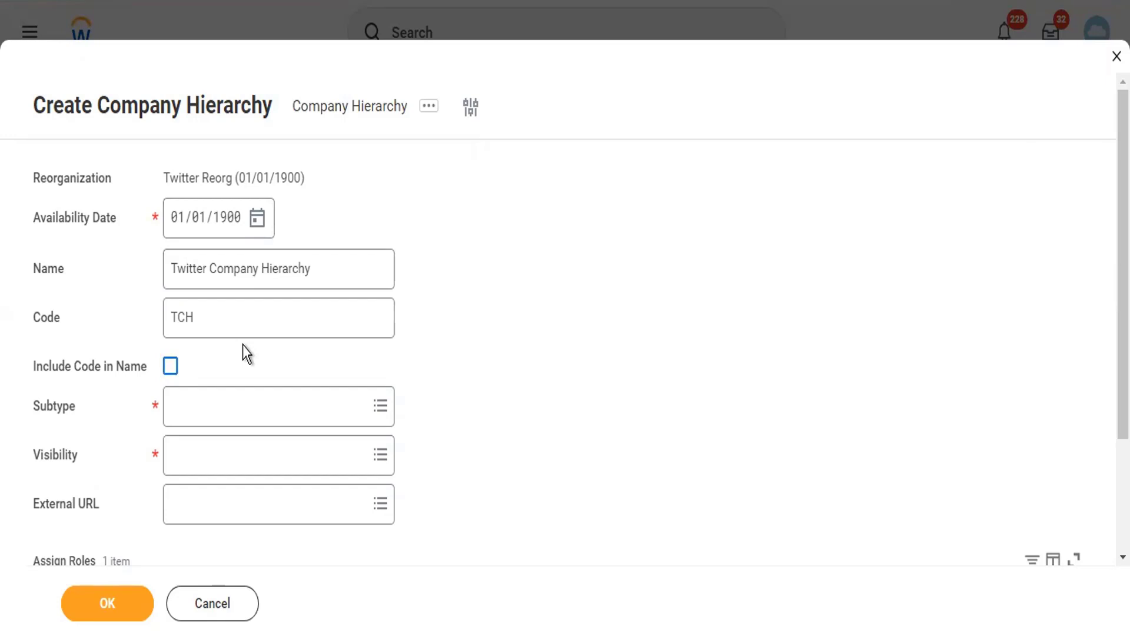
pyautogui.press('space')
# - Set subtype to Company and visibility to Everyone, and delete the blank Assign Roles row
pyautogui.click(257, 417)
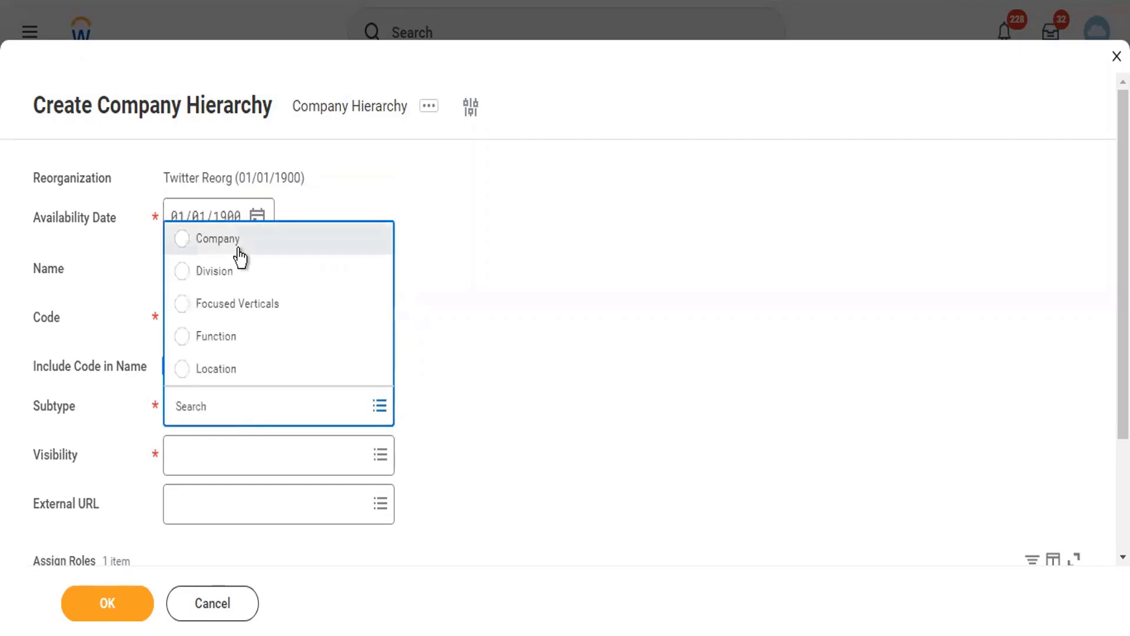
pyautogui.click(239, 249)
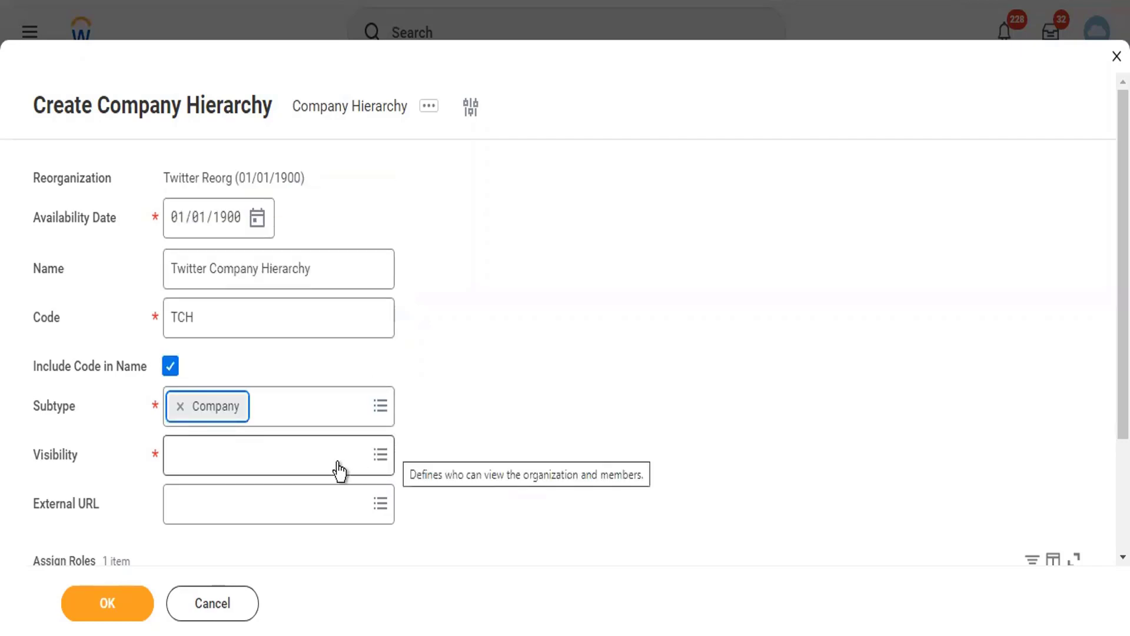
pyautogui.click(283, 471)
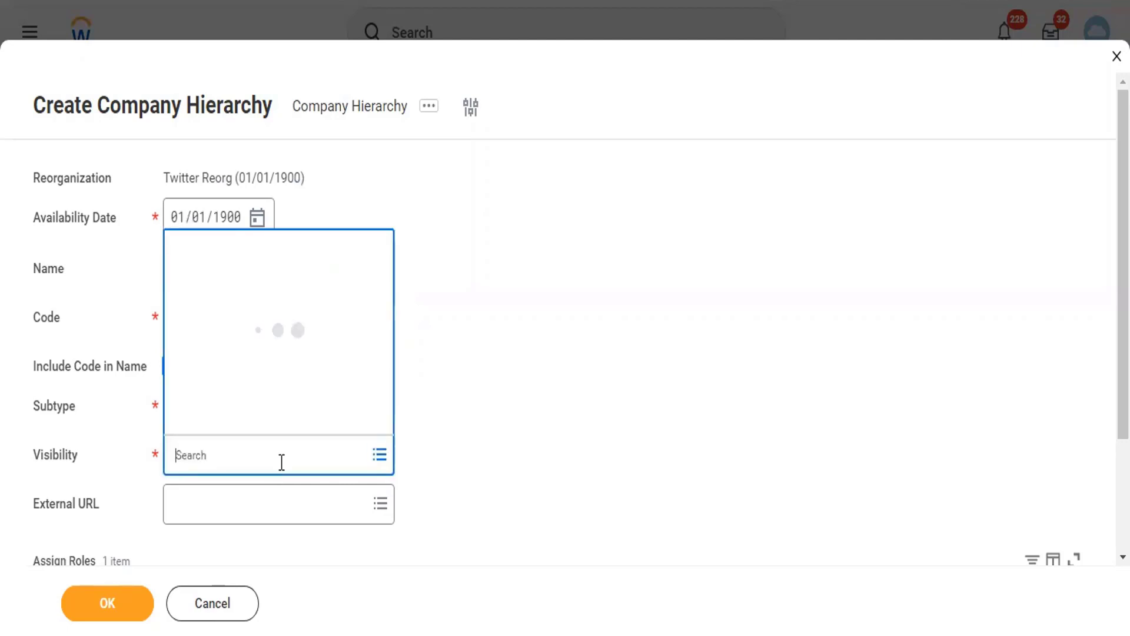
pyautogui.click(242, 315)
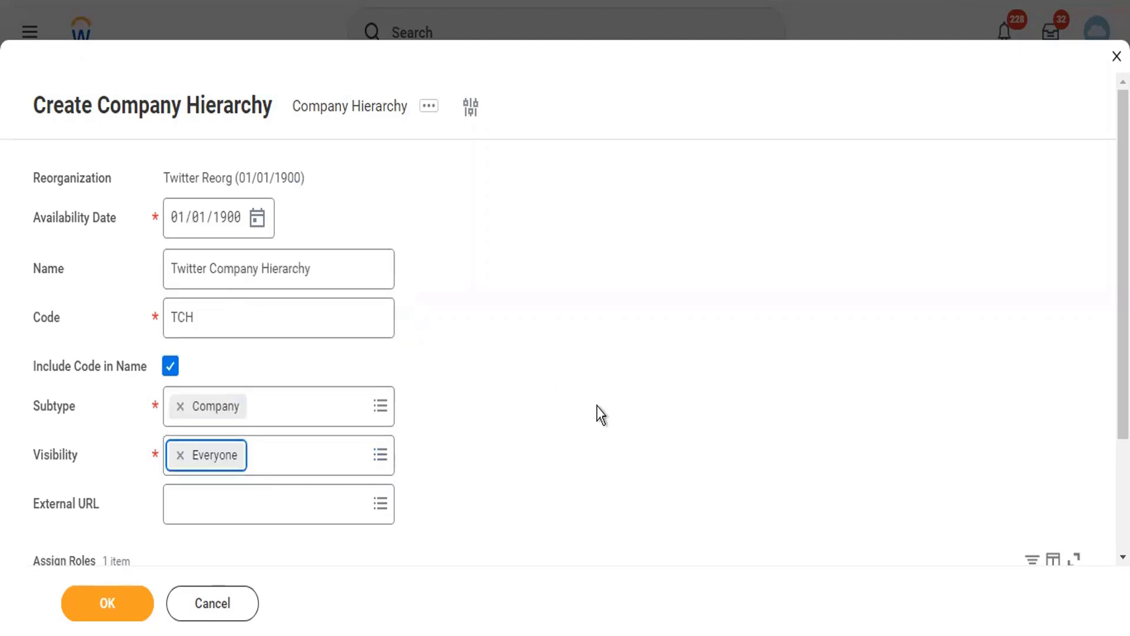
pyautogui.scroll(-3, 600, 415)
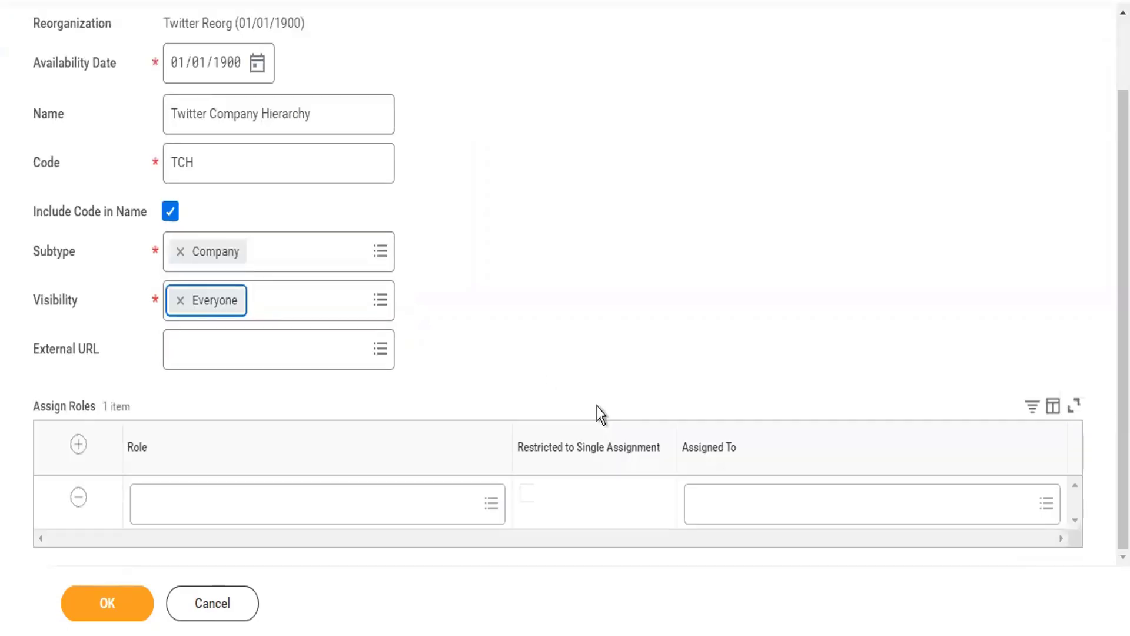
pyautogui.click(78, 498)
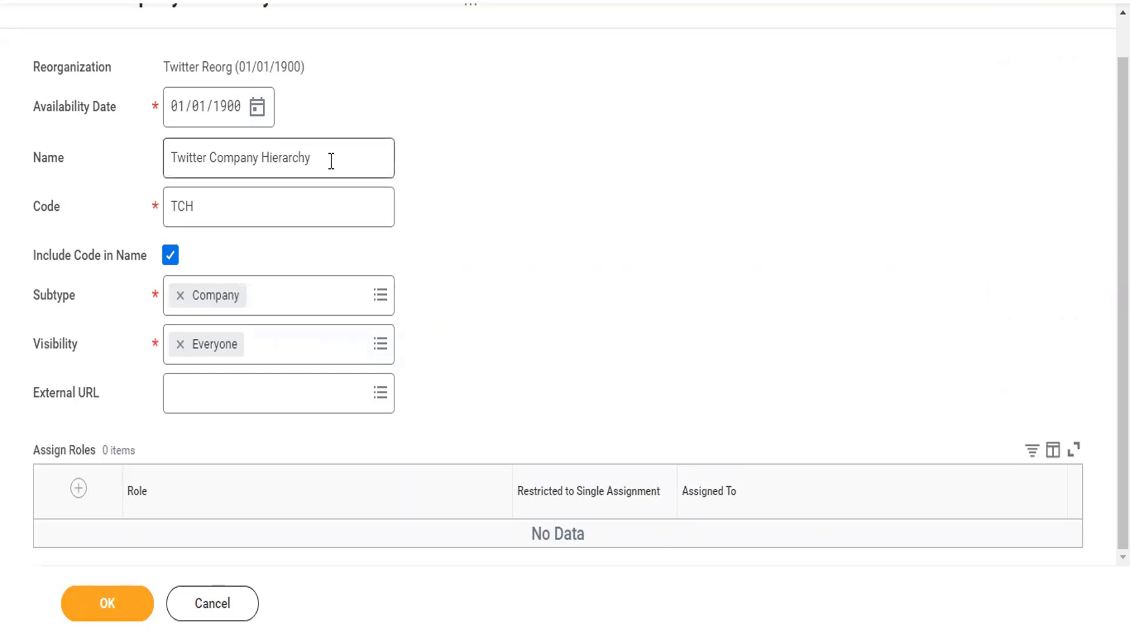
# - Check the Twitter Company Hierarchy name and TCH code, then submit the form
pyautogui.moveTo(331, 160); pyautogui.dragTo(166, 174)
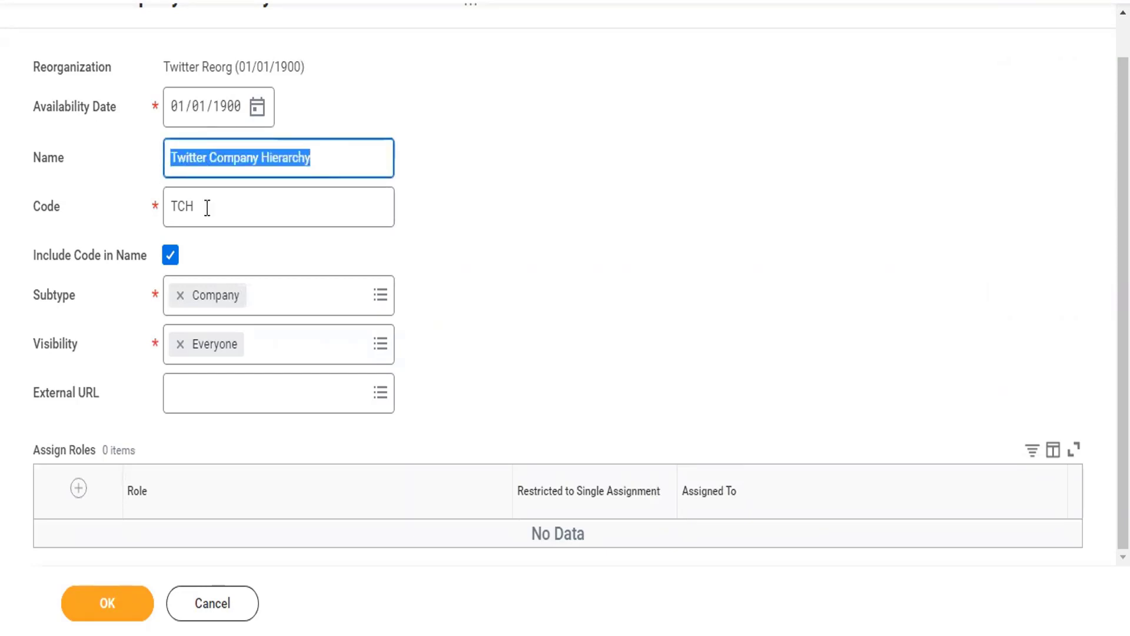
pyautogui.moveTo(209, 207); pyautogui.dragTo(164, 224)
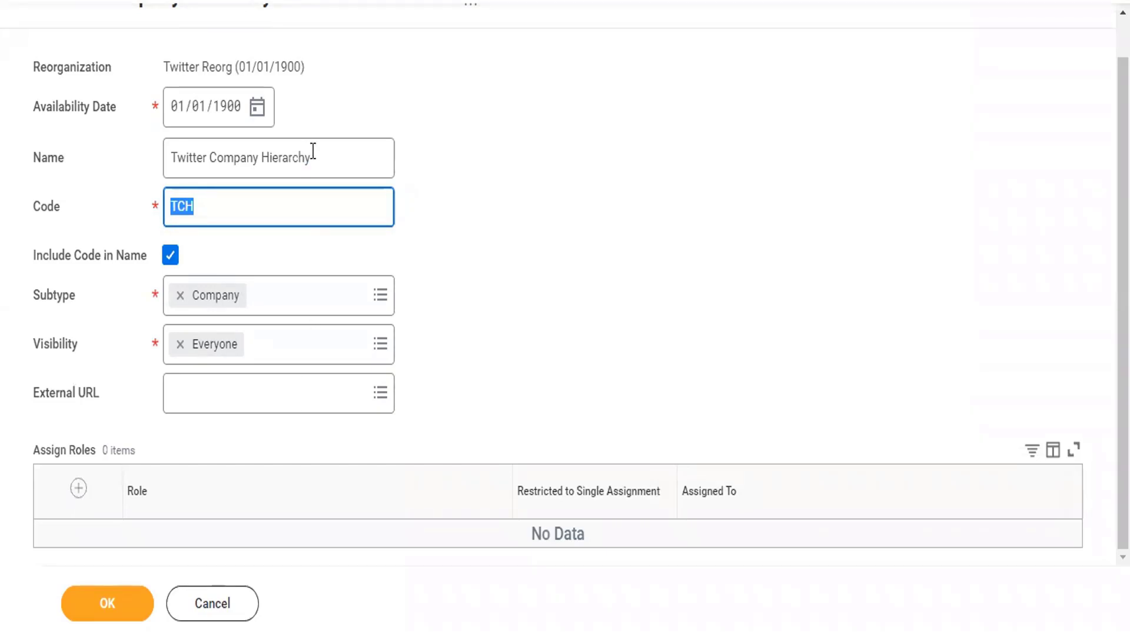
pyautogui.click(167, 156)
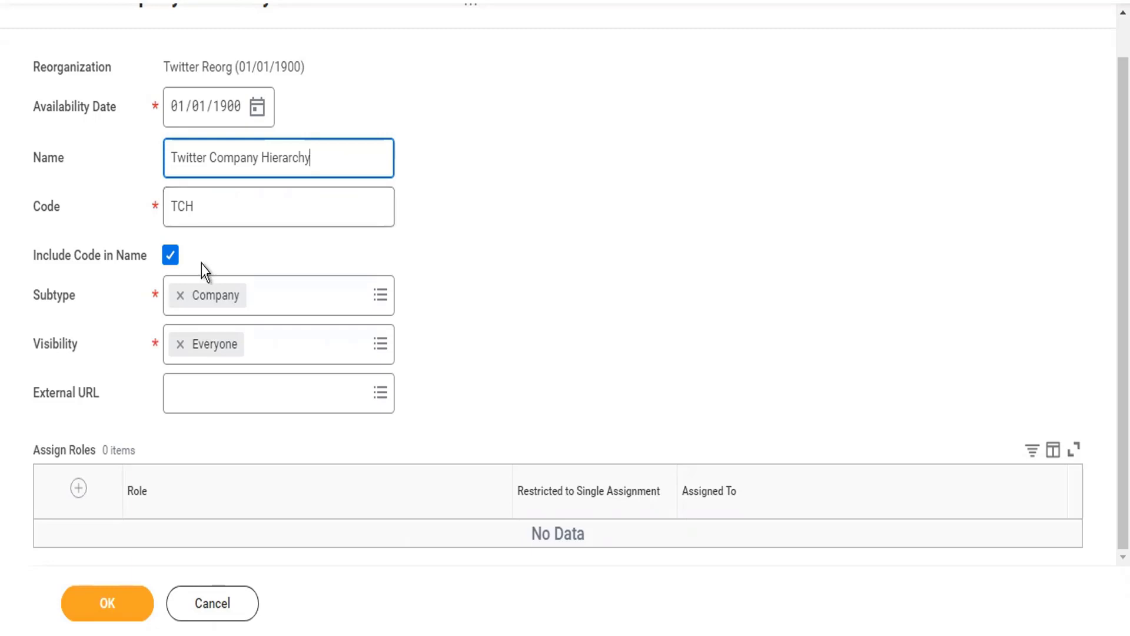
pyautogui.click(124, 606)
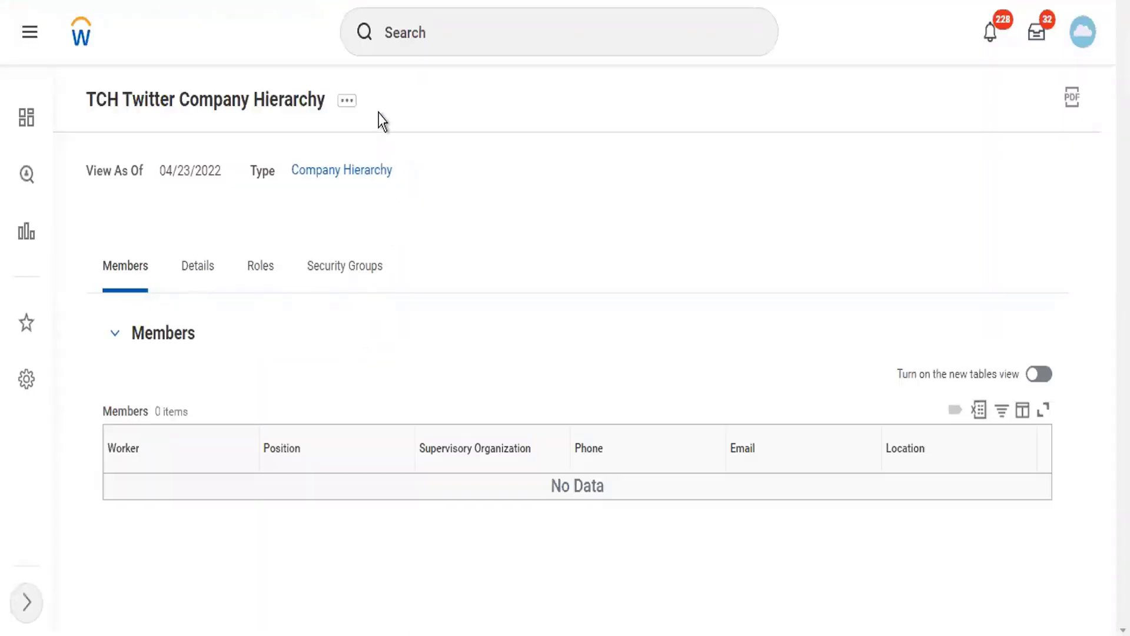
# - Open the TCH hierarchy's related actions menu and scroll to the Integration IDs section
pyautogui.click(348, 101)
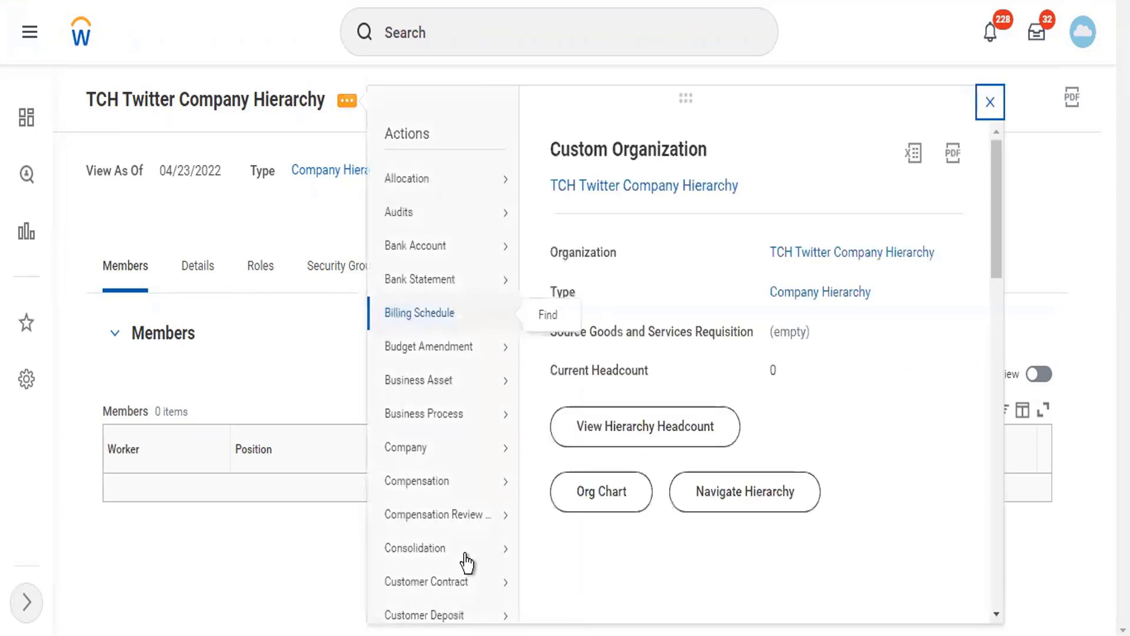
pyautogui.scroll(-15, 467, 562)
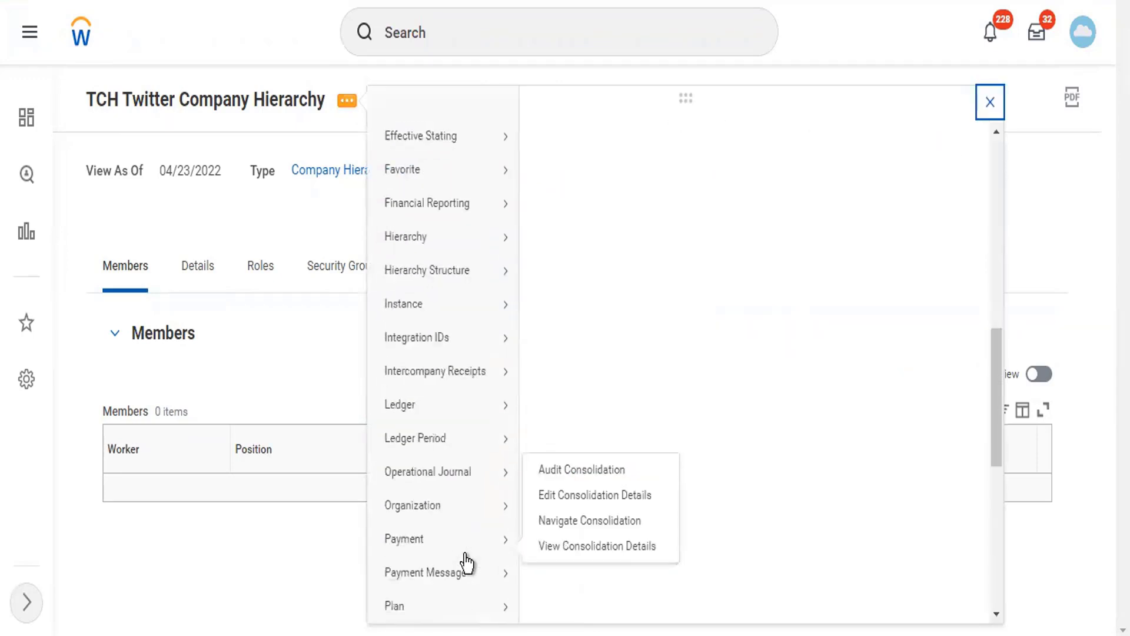
pyautogui.scroll(-5, 467, 562)
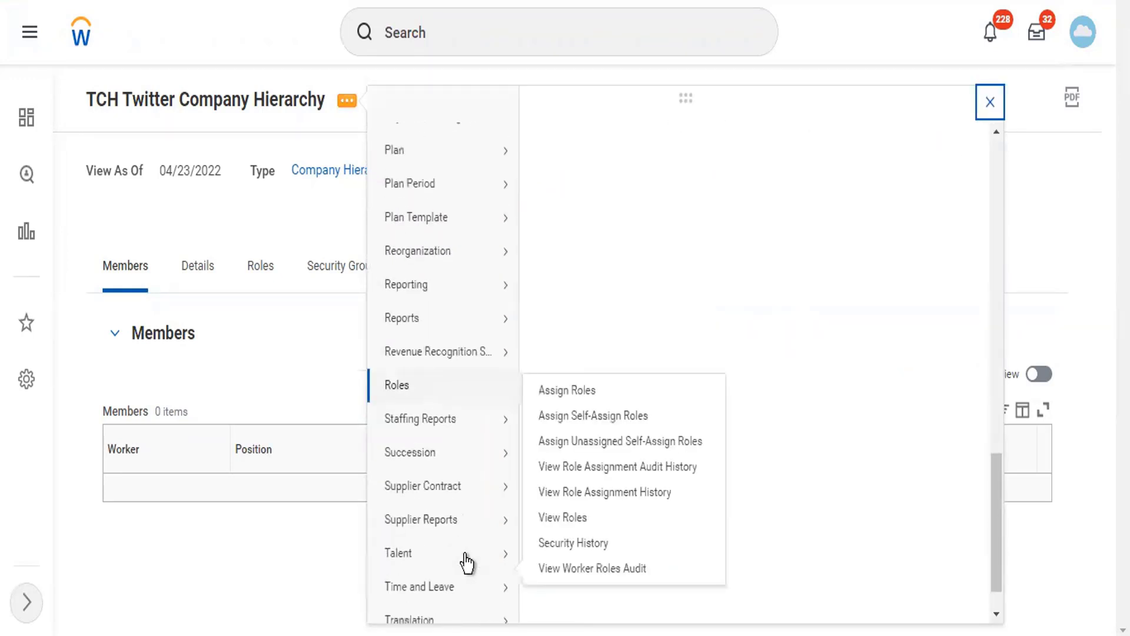
pyautogui.scroll(-1, 466, 556)
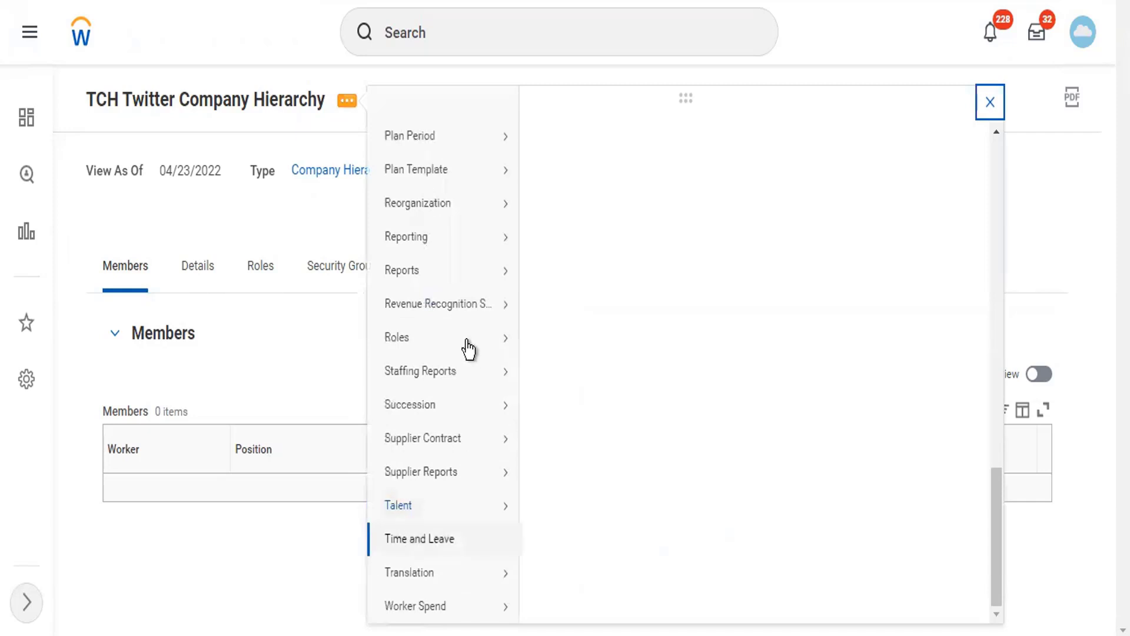
pyautogui.scroll(8, 449, 555)
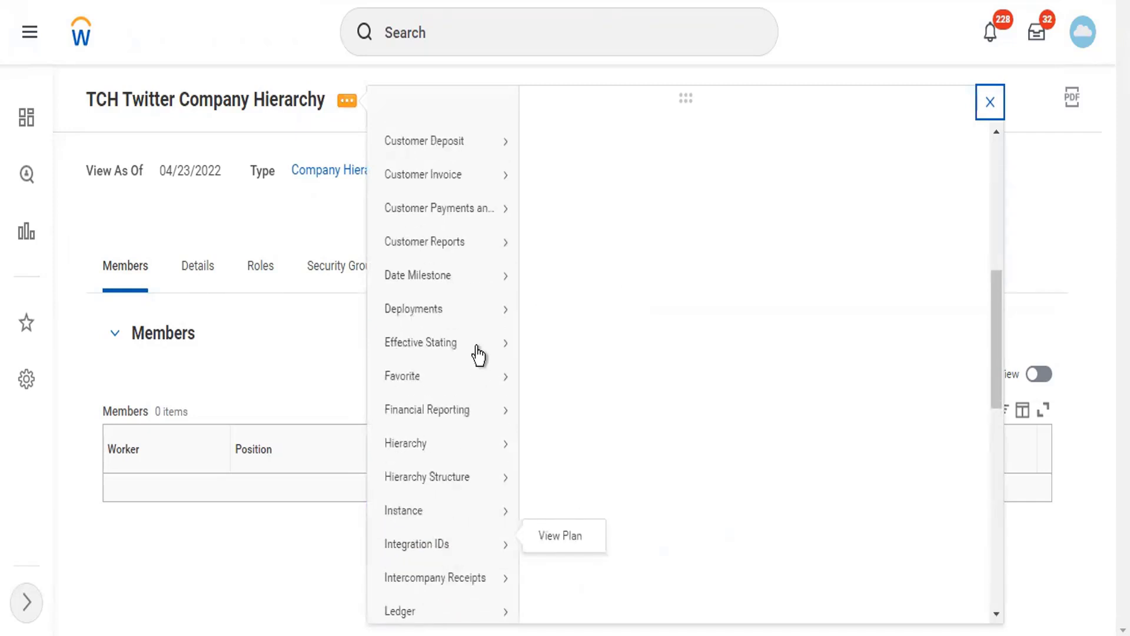
pyautogui.moveTo(488, 548)
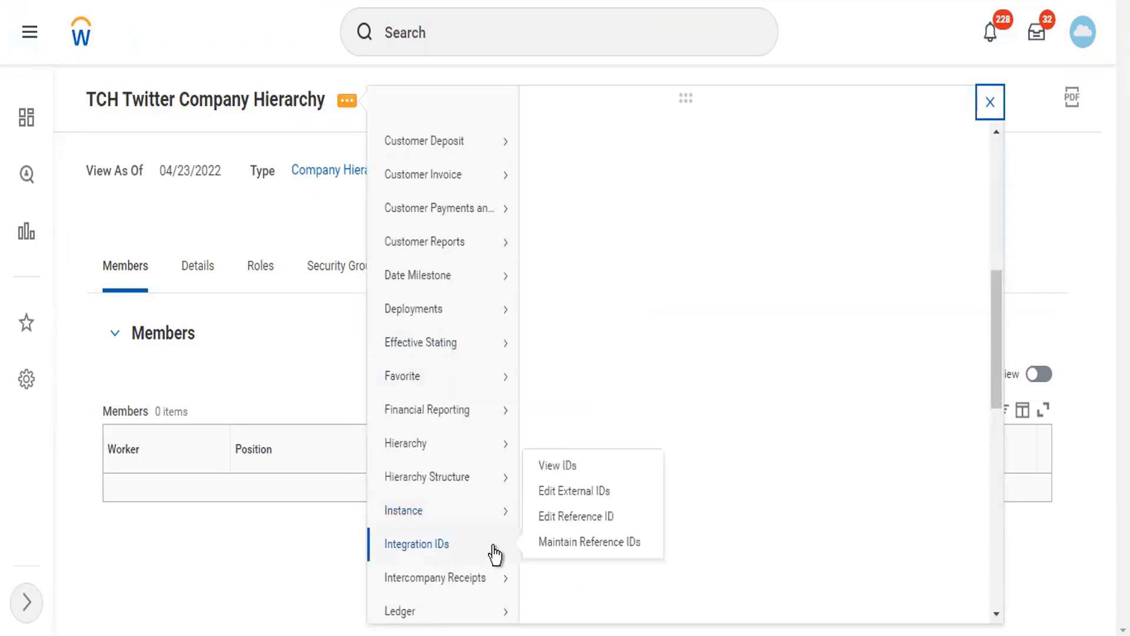
# - Set the hierarchy's Custom_Organization_Reference_ID value to TCH and save it
pyautogui.click(557, 520)
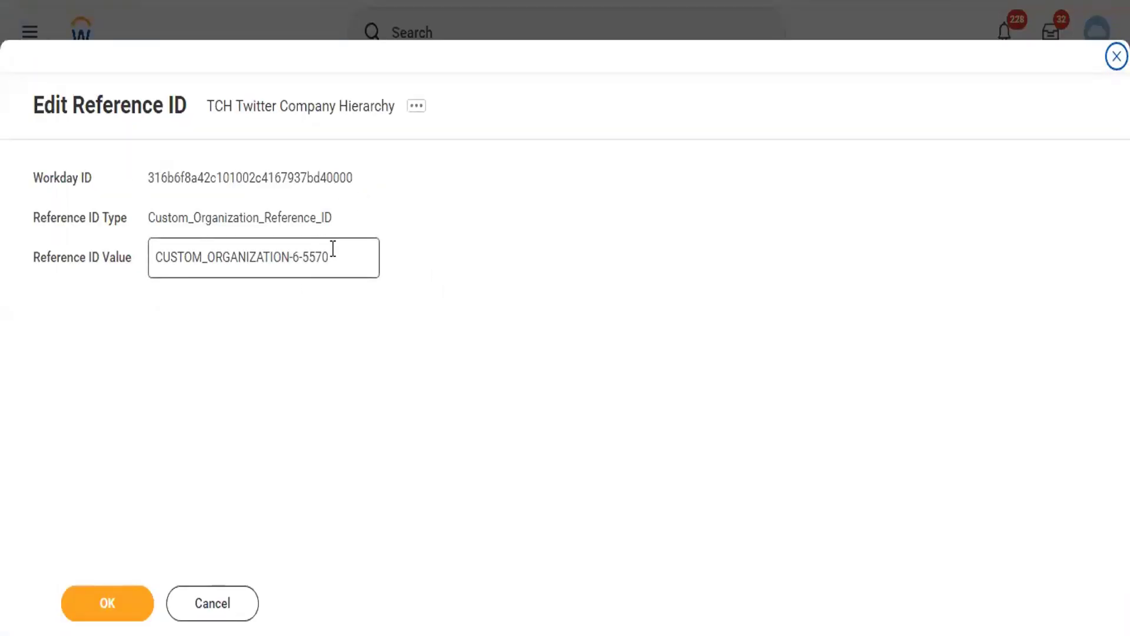
pyautogui.moveTo(333, 249)
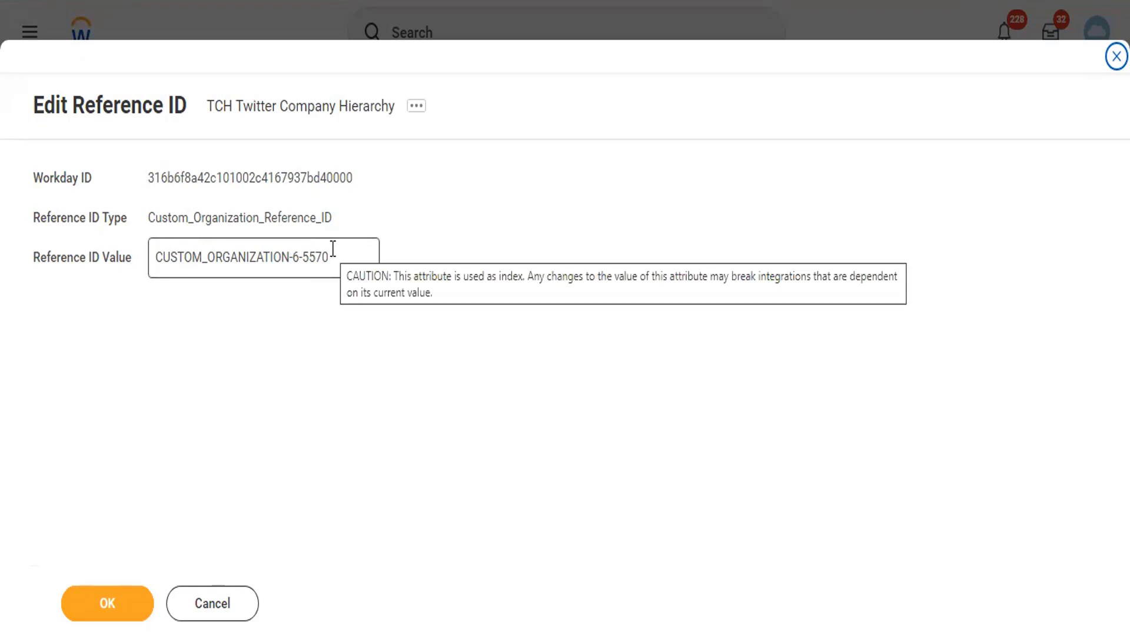
pyautogui.moveTo(334, 255); pyautogui.dragTo(245, 247)
pyautogui.moveTo(185, 251); pyautogui.dragTo(141, 247)
pyautogui.click(141, 249)
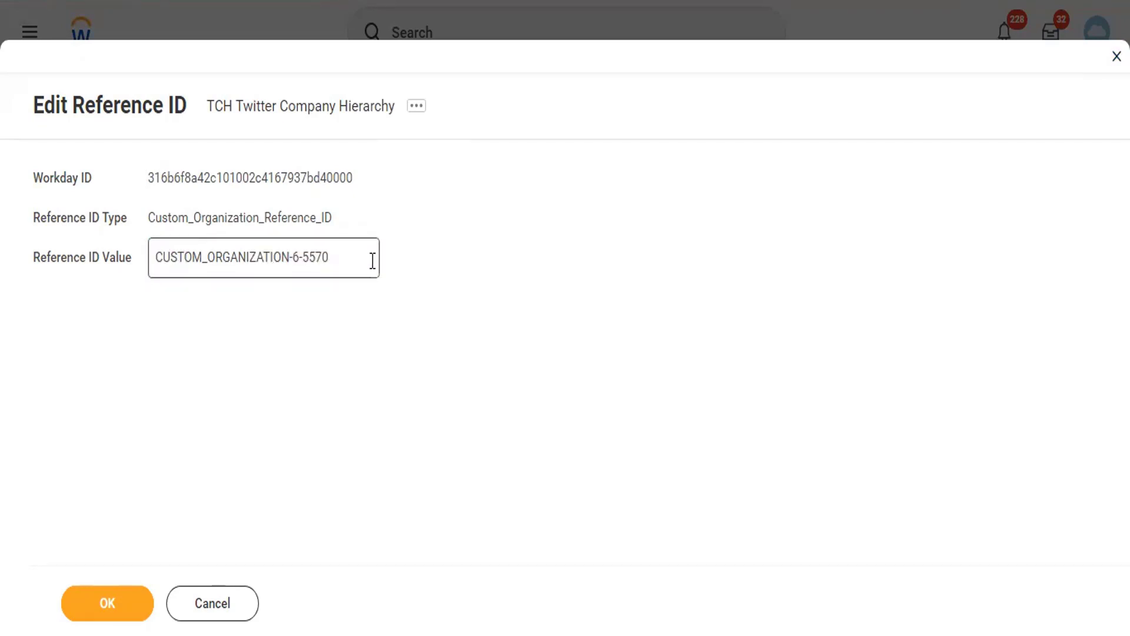
pyautogui.moveTo(372, 261); pyautogui.dragTo(145, 274)
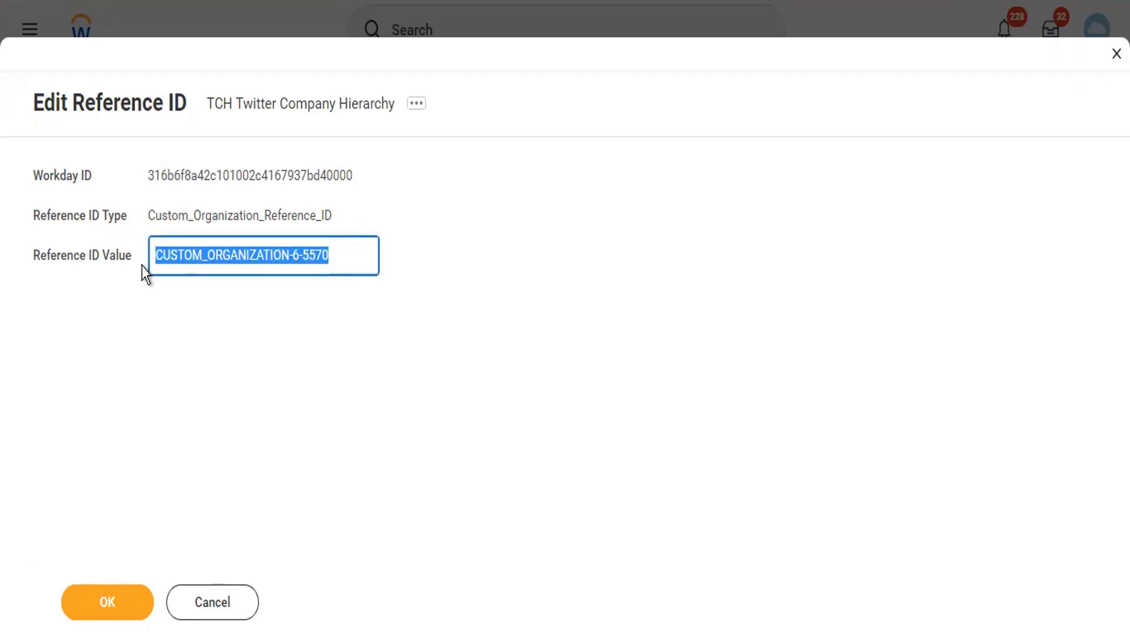
pyautogui.write('TCH')
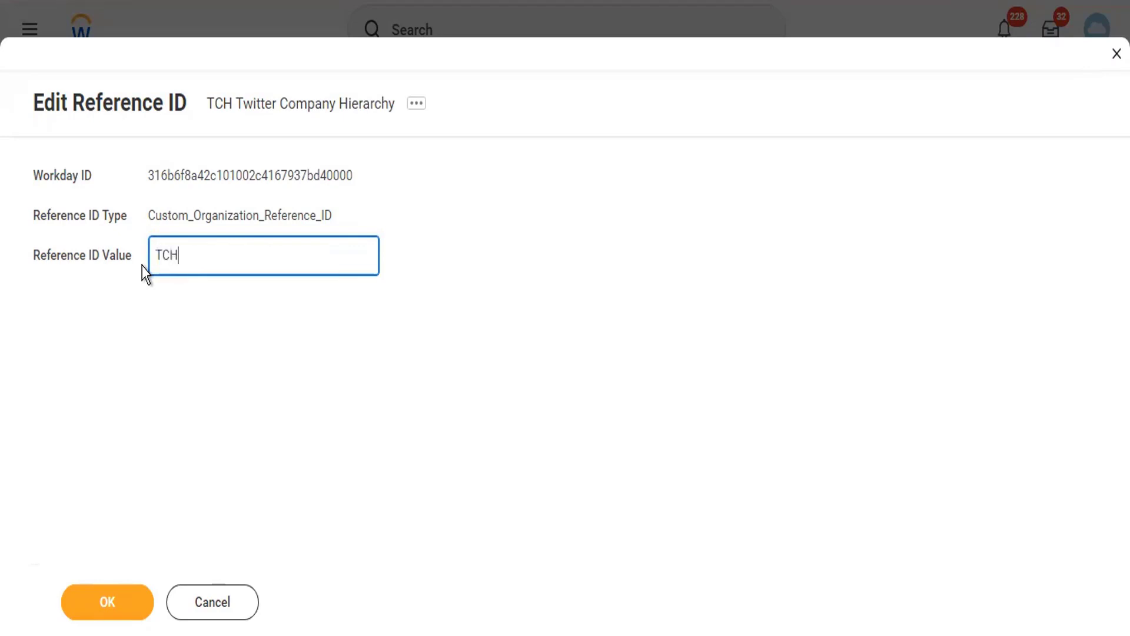
pyautogui.click(114, 609)
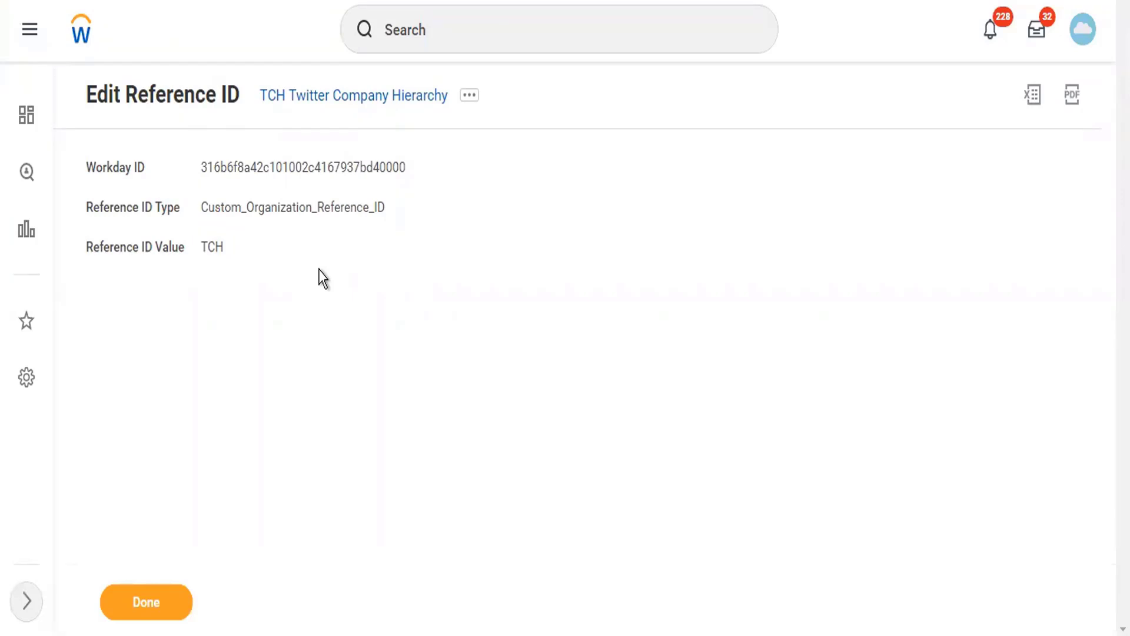
# - Select the TCH text in the Reference ID Value field
pyautogui.moveTo(224, 246)
pyautogui.moveTo(230, 250); pyautogui.dragTo(205, 248)
# - Search for 'tch', dismiss the suggestions, and close the reference ID page
pyautogui.click(454, 32)
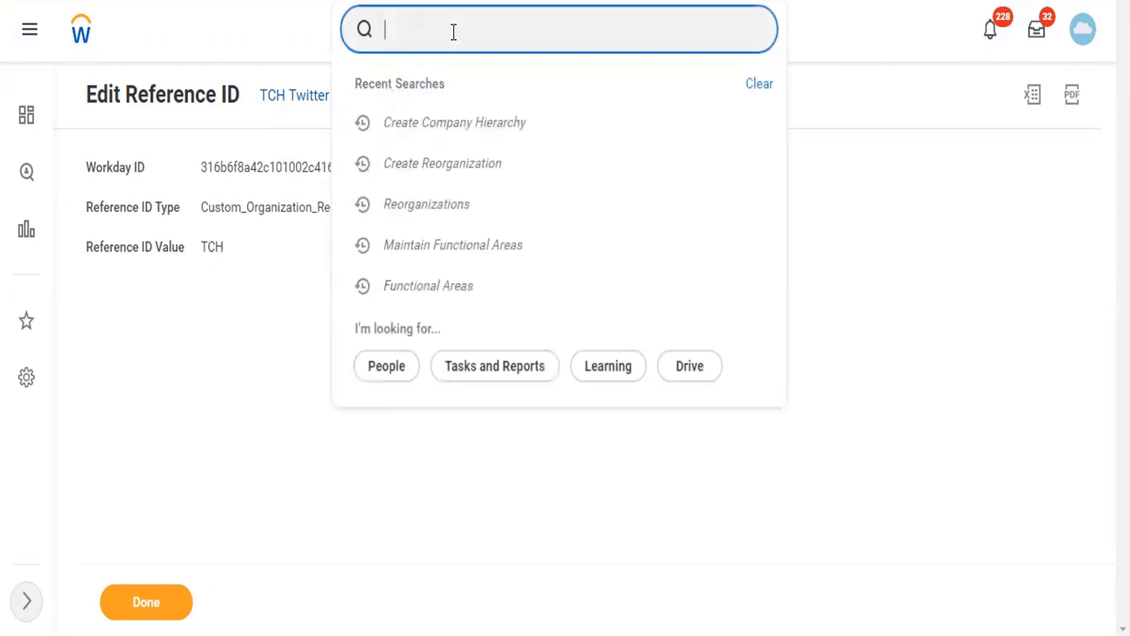
pyautogui.write('tch')
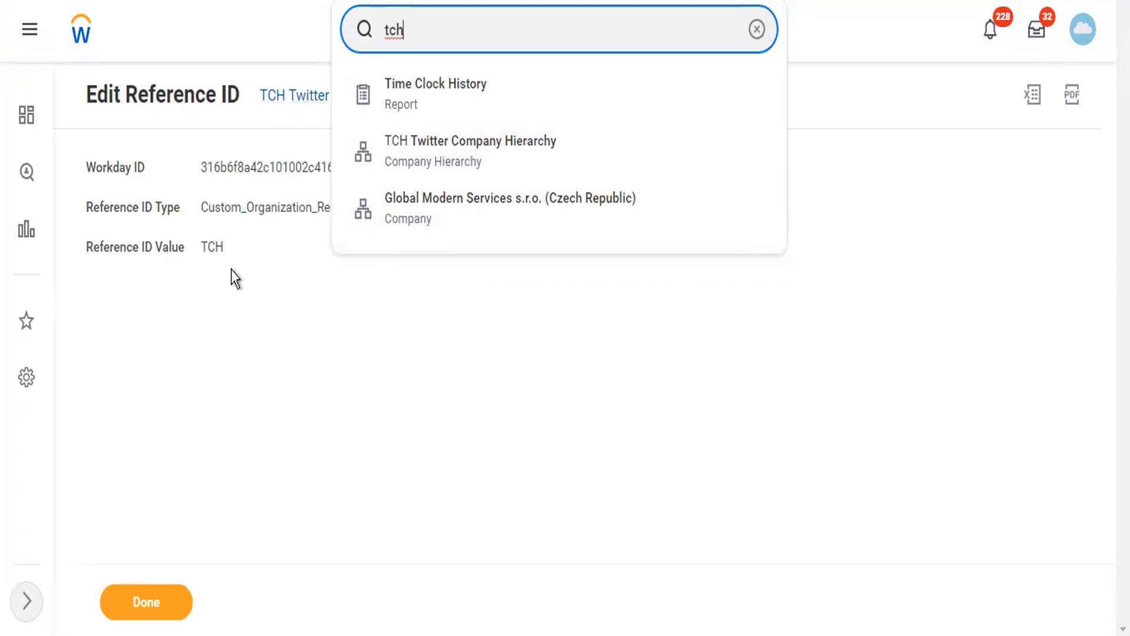
pyautogui.click(209, 245)
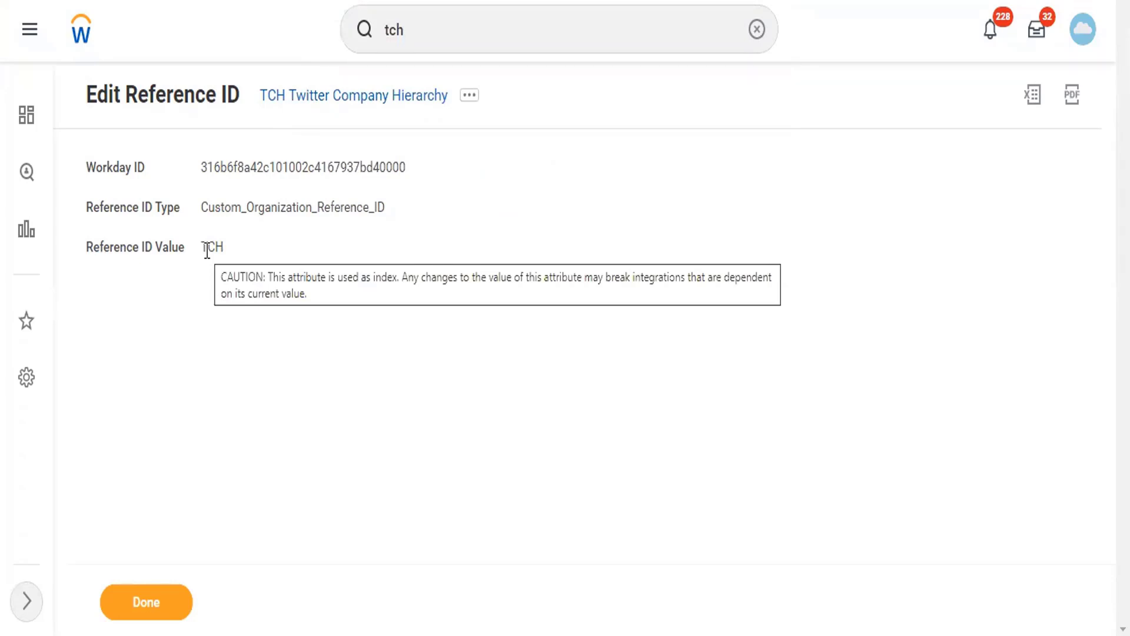
pyautogui.click(140, 595)
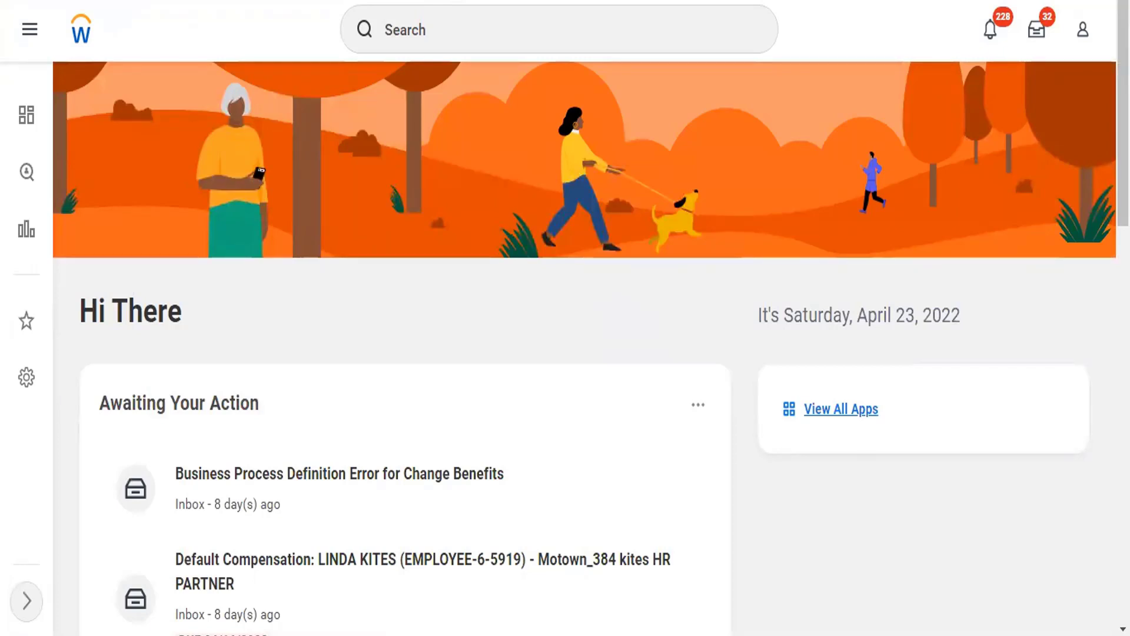
pyautogui.click(443, 27)
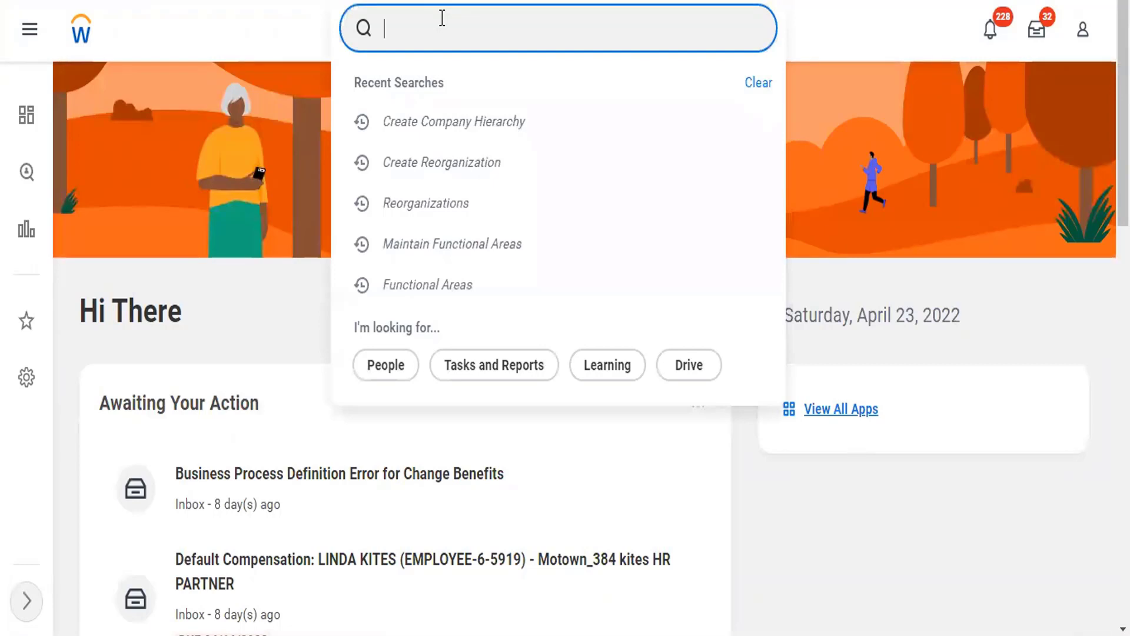
# - Search for 'Create Company', fixing the misspelled entry, and open that task
pyautogui.write('cr cpmpany')
pyautogui.doubleClick(412, 29)
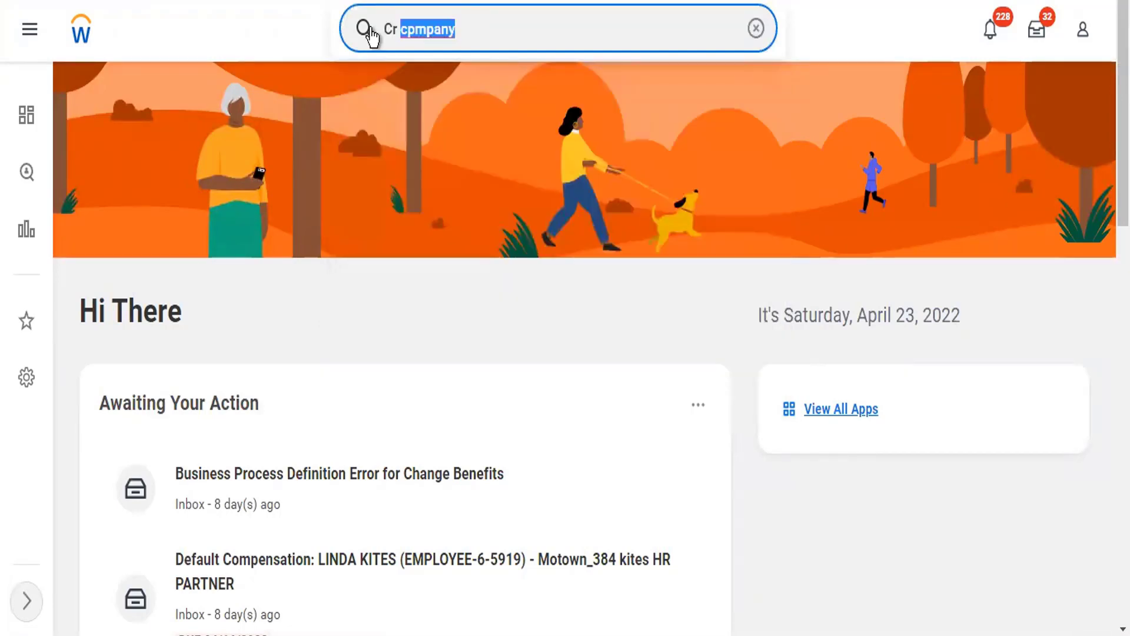
pyautogui.moveTo(369, 28); pyautogui.dragTo(367, 28)
pyautogui.write('Create Co')
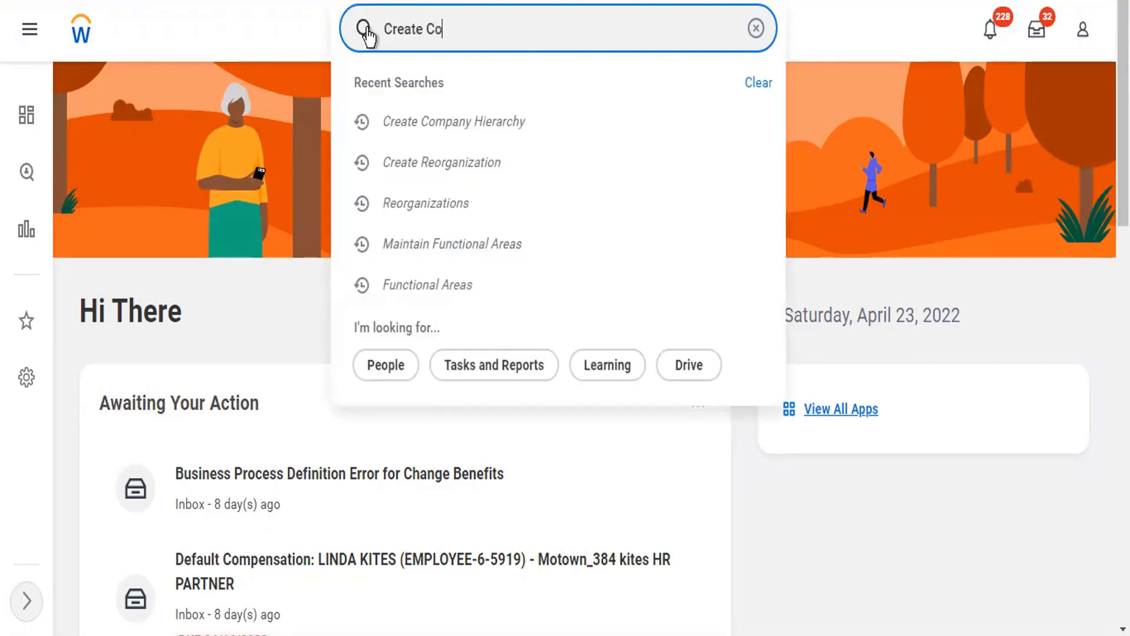
pyautogui.write('mpany')
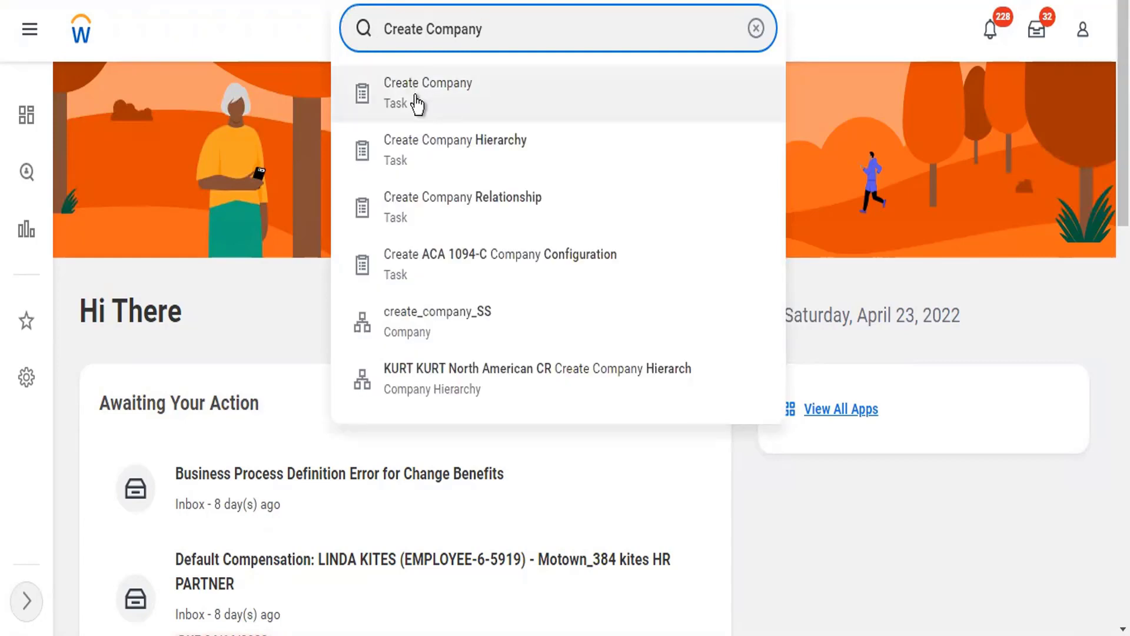
pyautogui.click(448, 123)
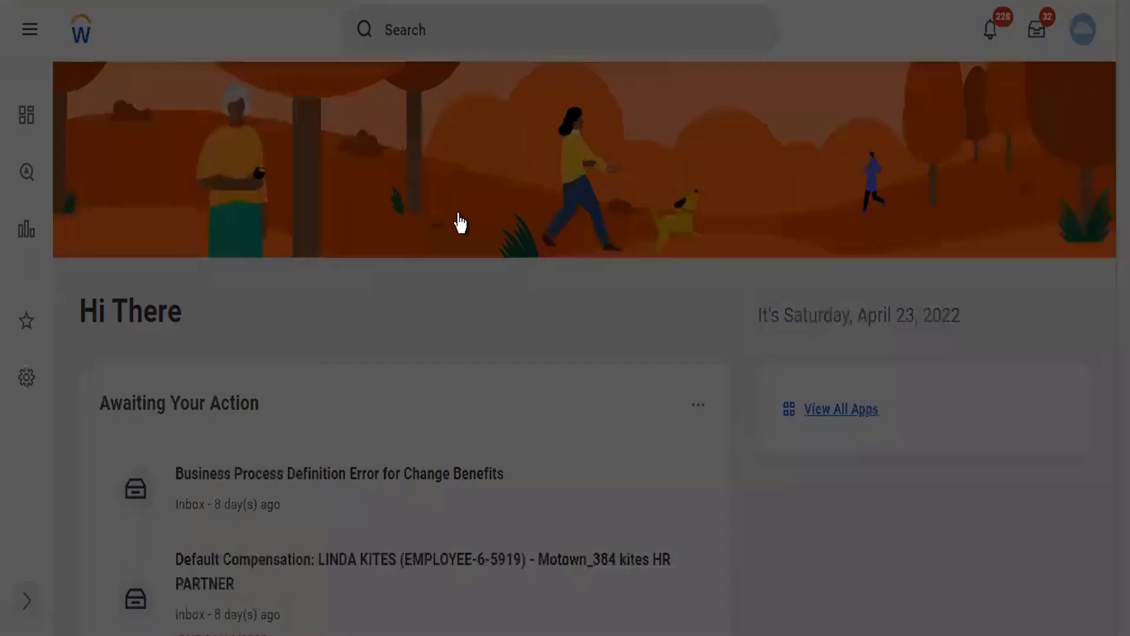
# - Pick the Twitter Reorg (01/01/1900) reorganization for the new company and confirm
pyautogui.click(461, 212)
pyautogui.write('twitter')
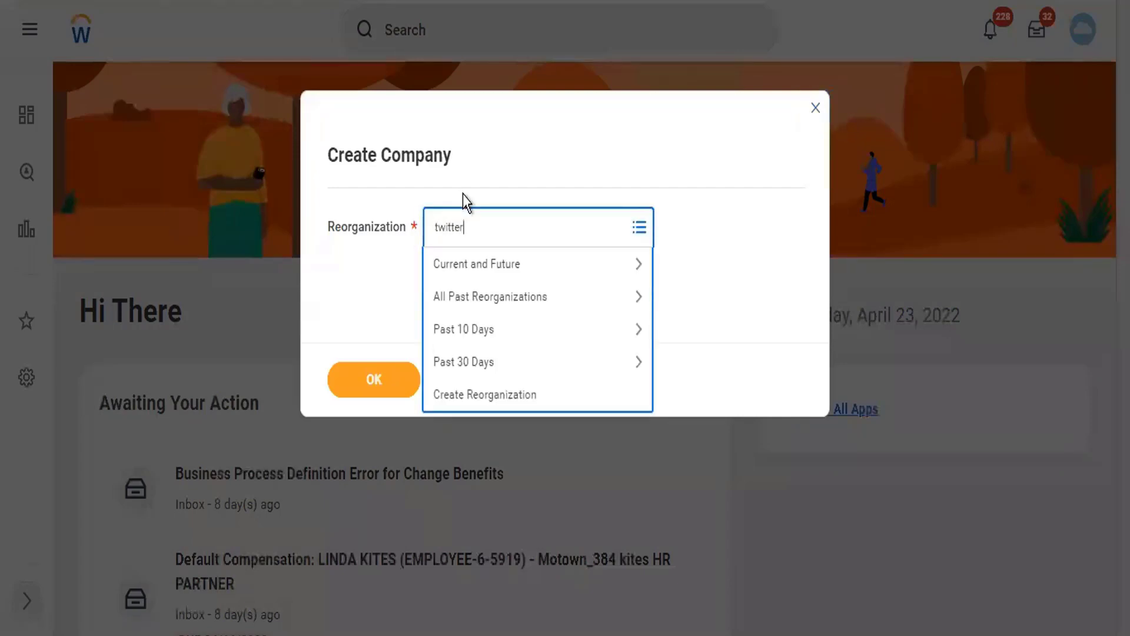
pyautogui.press('Return')
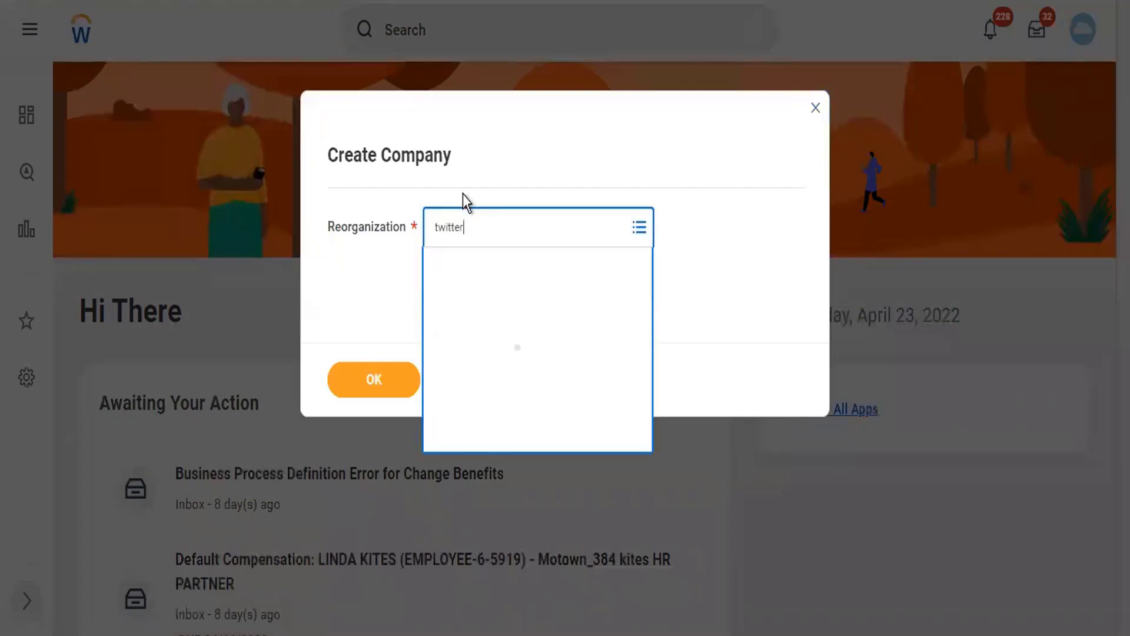
pyautogui.click(405, 380)
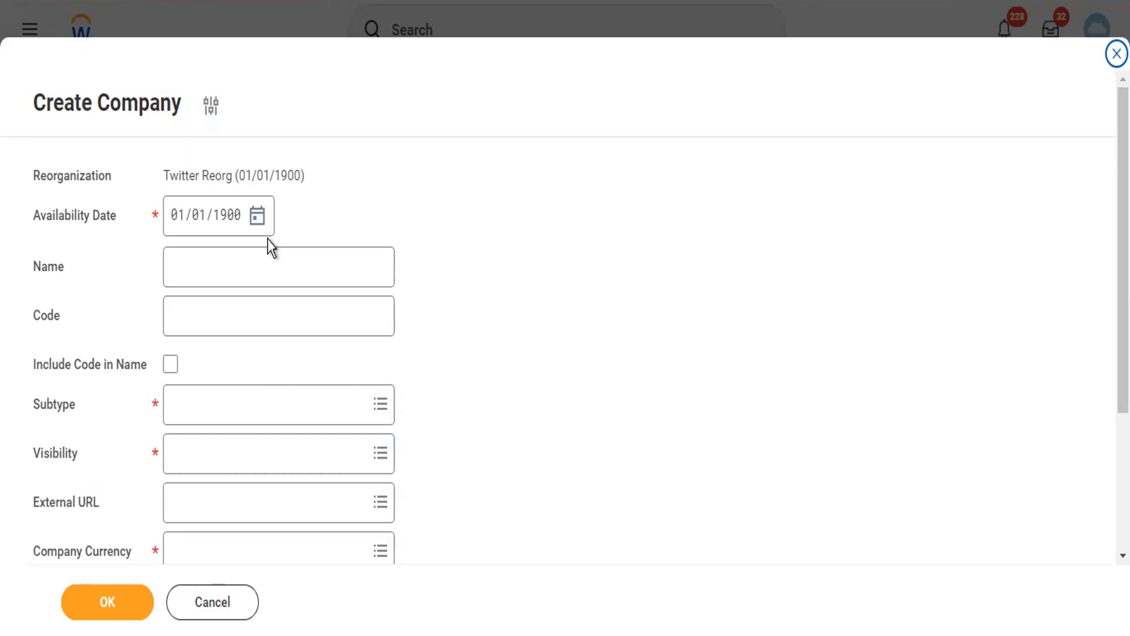
# - Enter company name 'Twitter Inc' and code TC102, and tick Include Code in Name
pyautogui.click(269, 261)
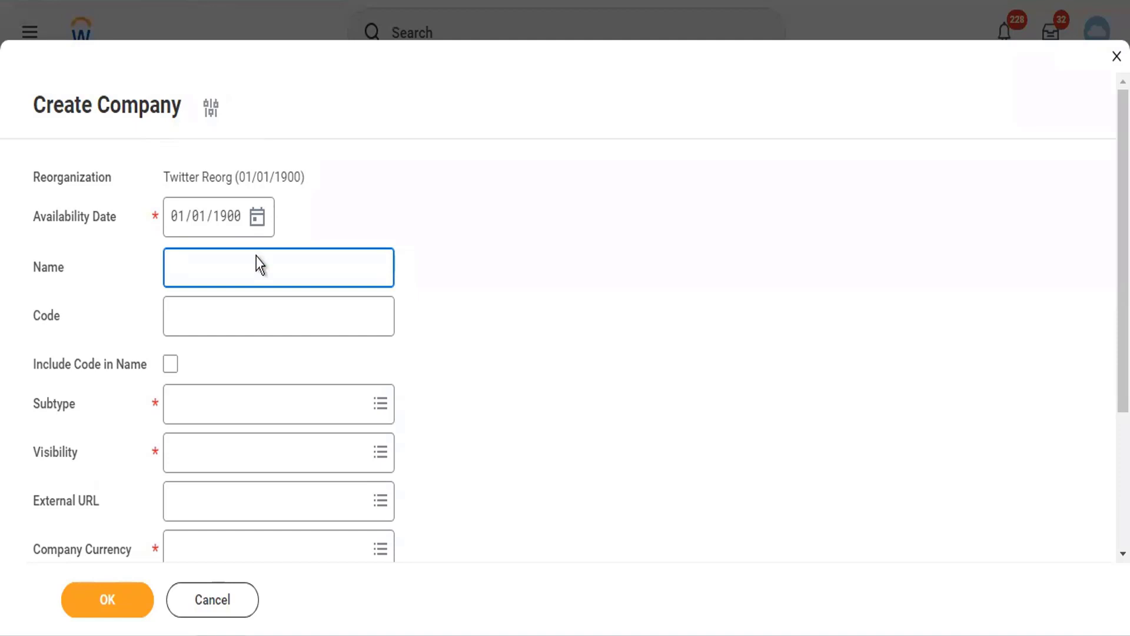
pyautogui.write('Twitter  Inc')
pyautogui.click(222, 320)
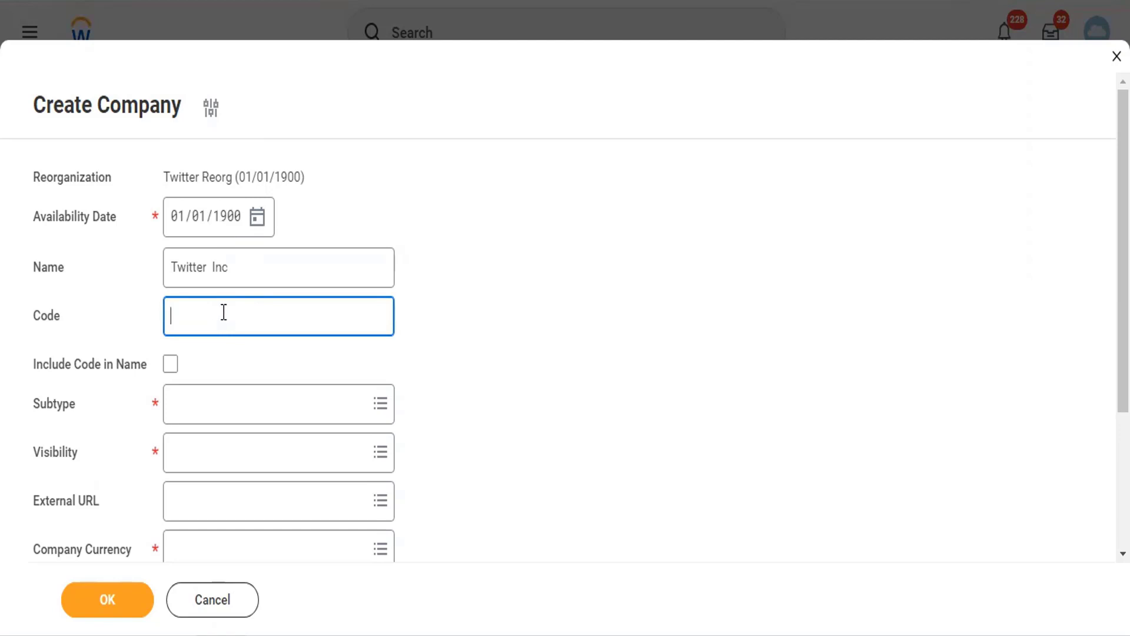
pyautogui.write('TC102')
pyautogui.press('Tab')
pyautogui.press('space')
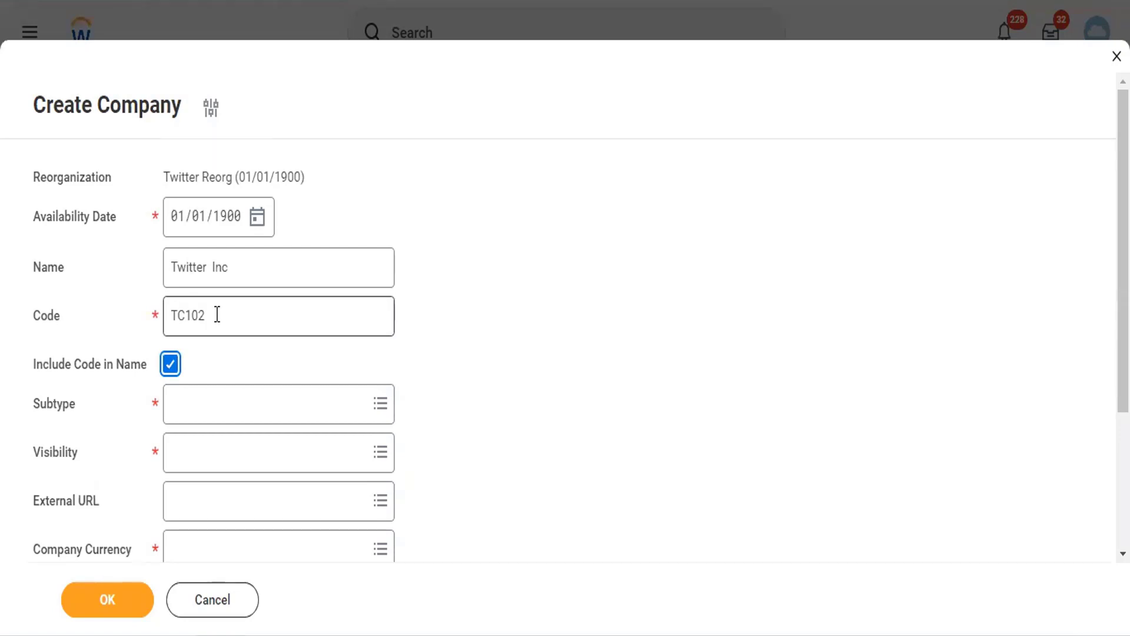
# - Set subtype Company, visibility Everyone and currency USD, dismissing the RoboForm popup
pyautogui.click(196, 404)
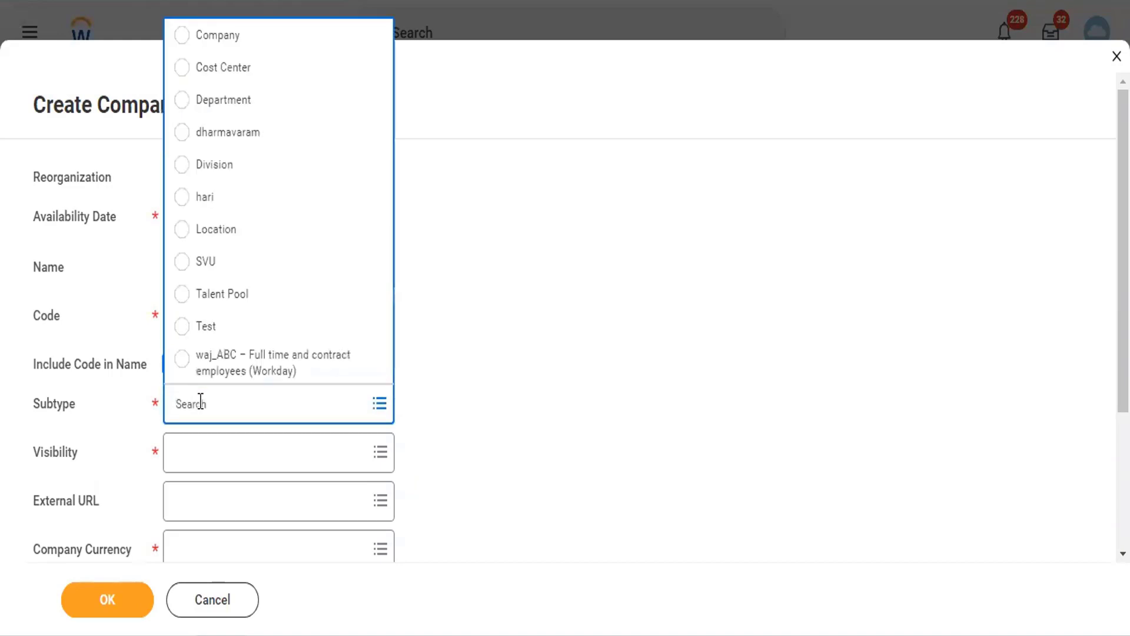
pyautogui.click(226, 46)
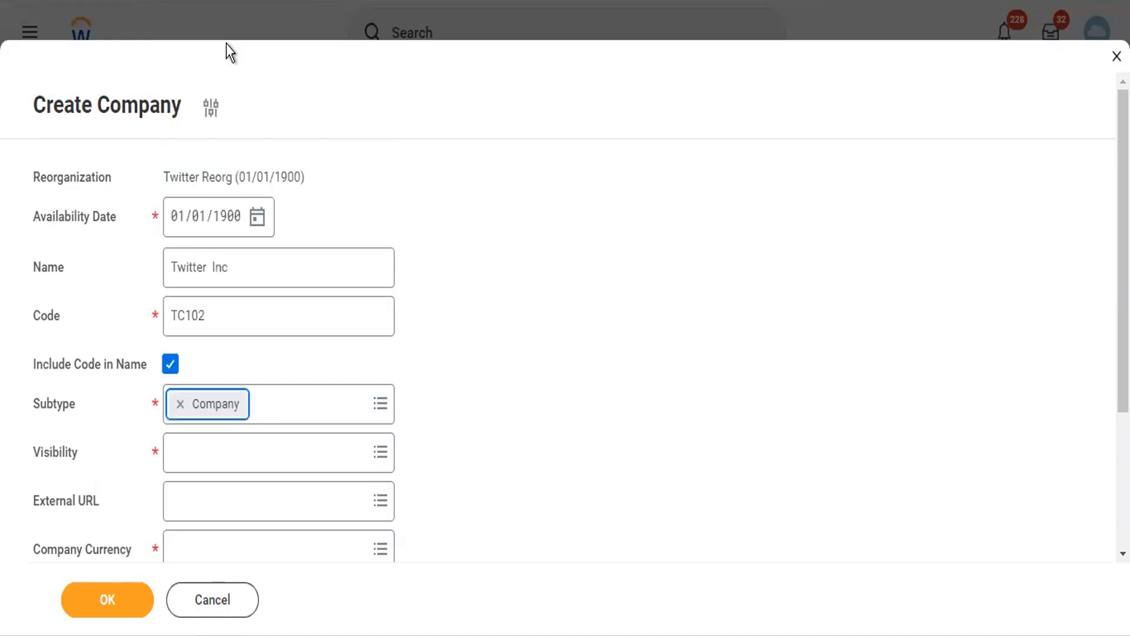
pyautogui.click(229, 467)
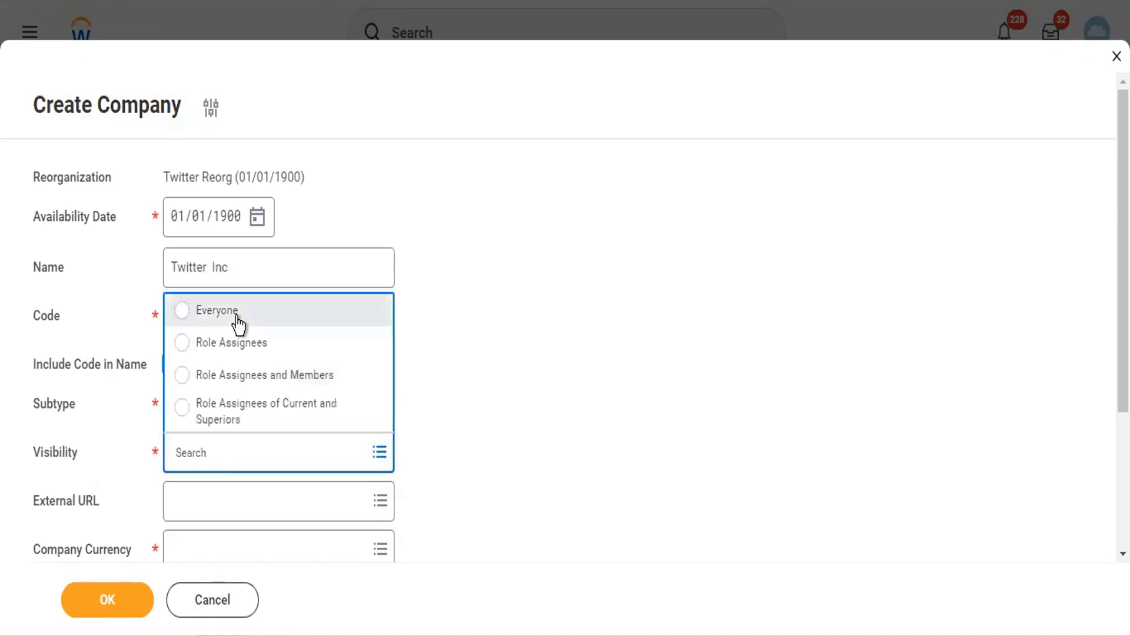
pyautogui.click(237, 324)
pyautogui.scroll(-3, 337, 462)
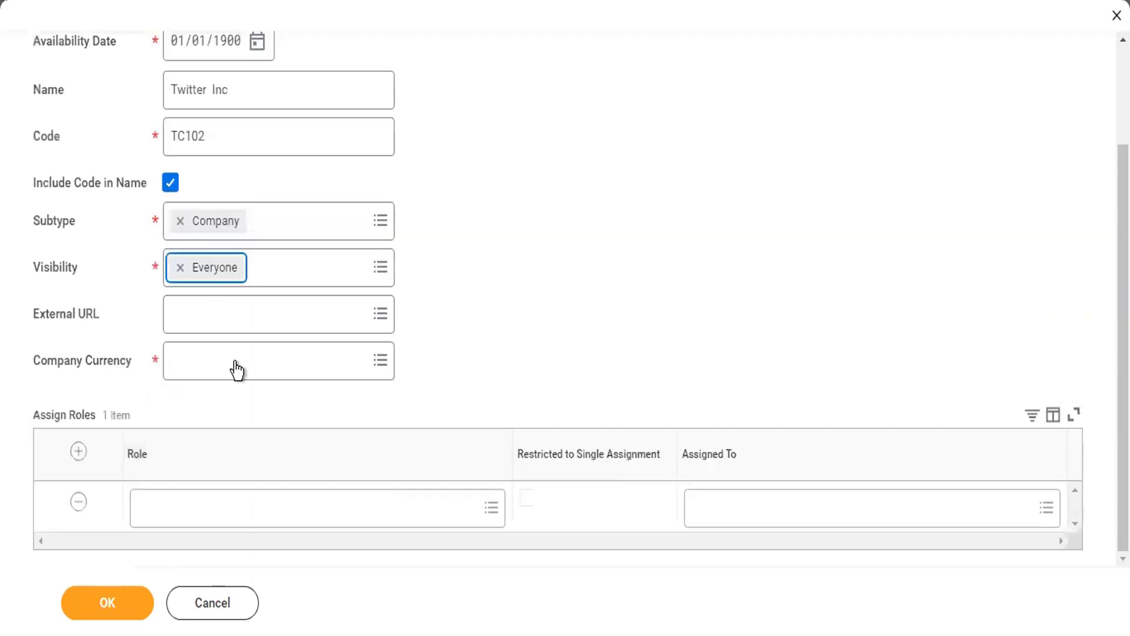
pyautogui.click(235, 360)
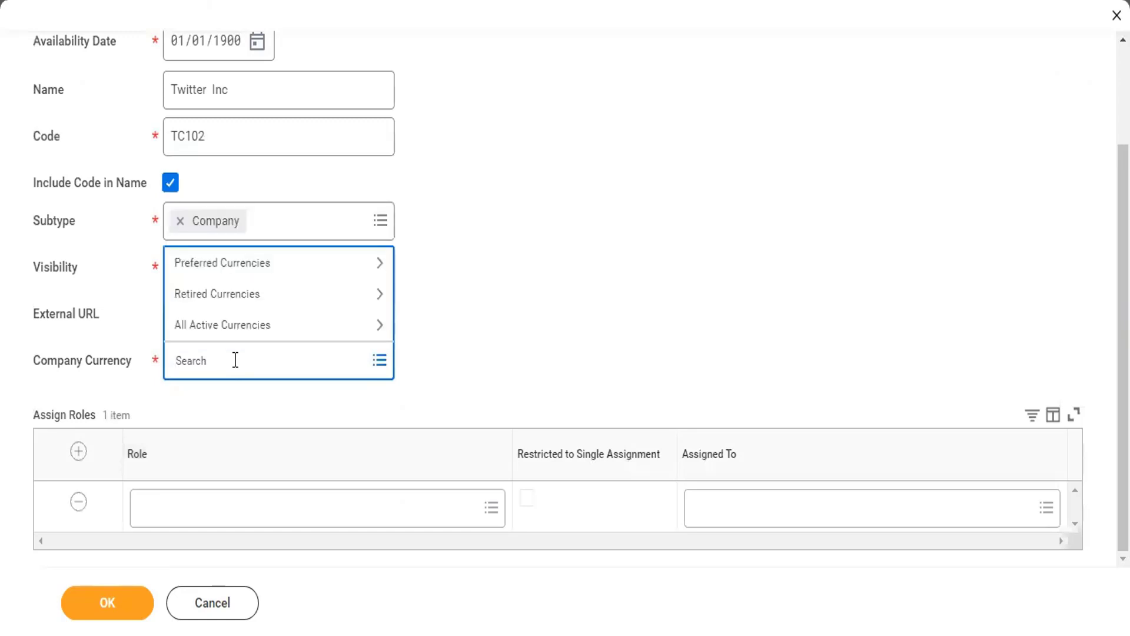
pyautogui.write('USD')
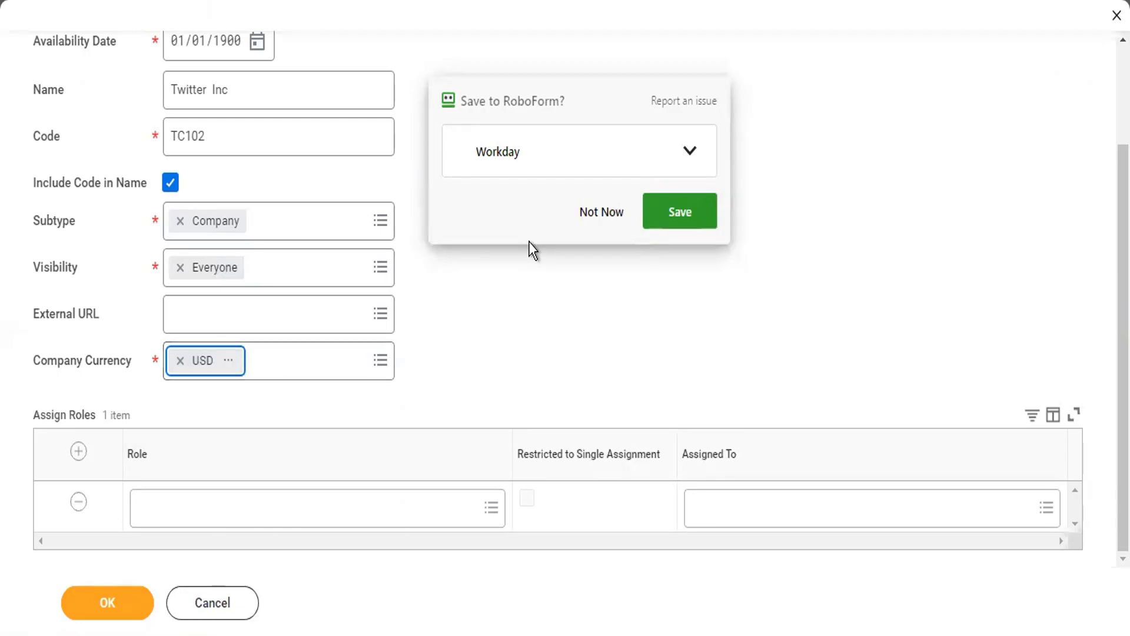
pyautogui.click(610, 214)
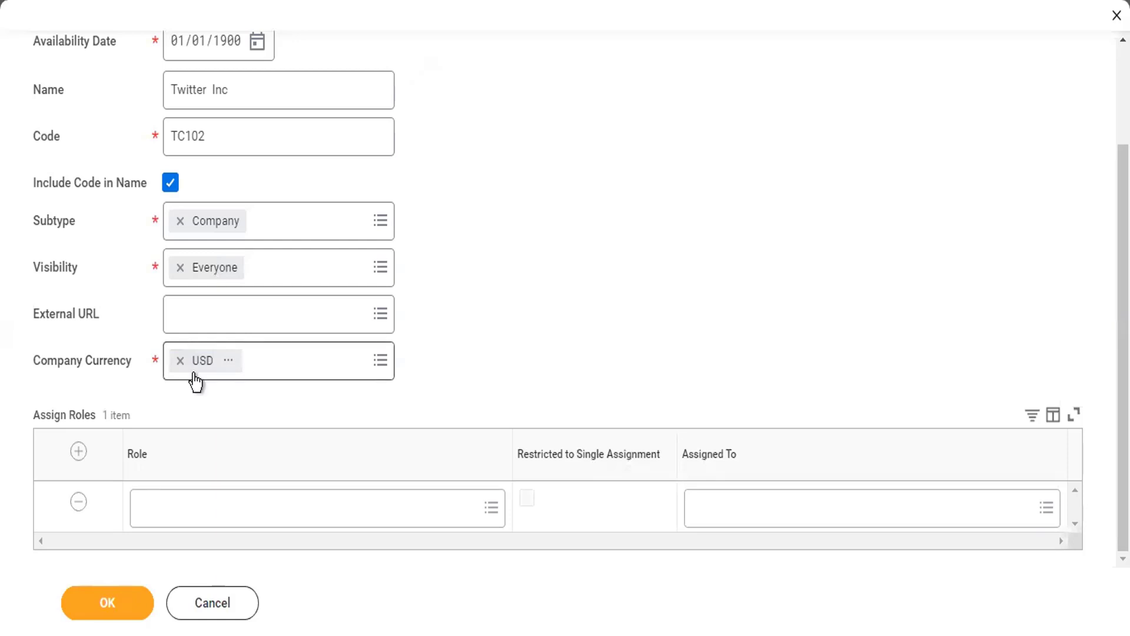
# - Remove the empty role assignment row, copy code TC102, and save the Twitter Inc company
pyautogui.click(79, 502)
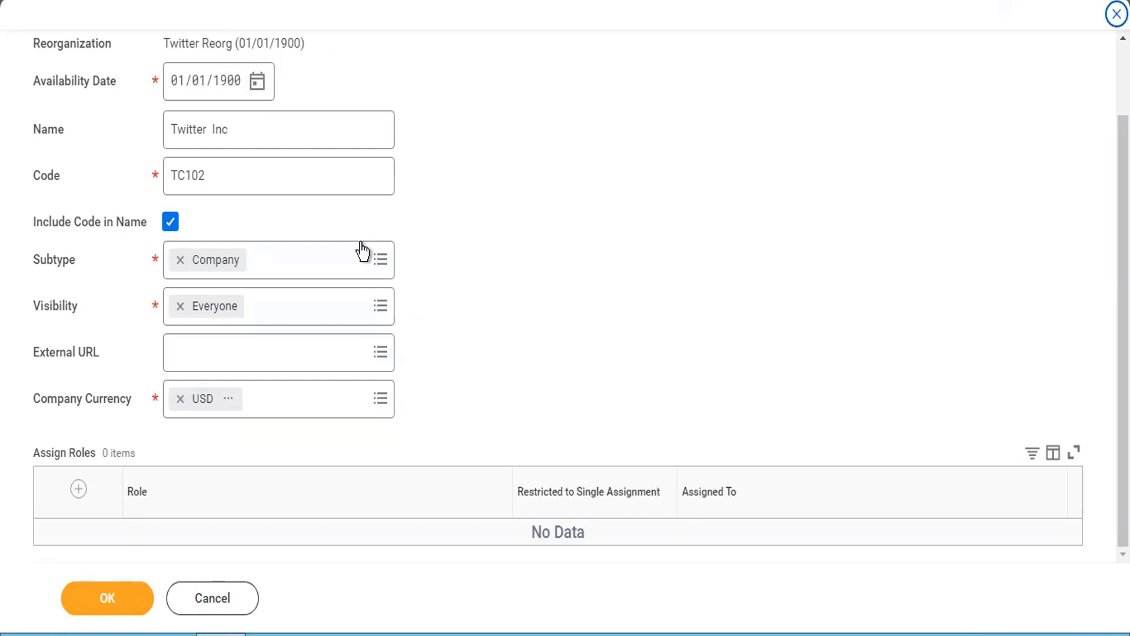
pyautogui.click(215, 170)
pyautogui.moveTo(218, 173); pyautogui.dragTo(157, 172)
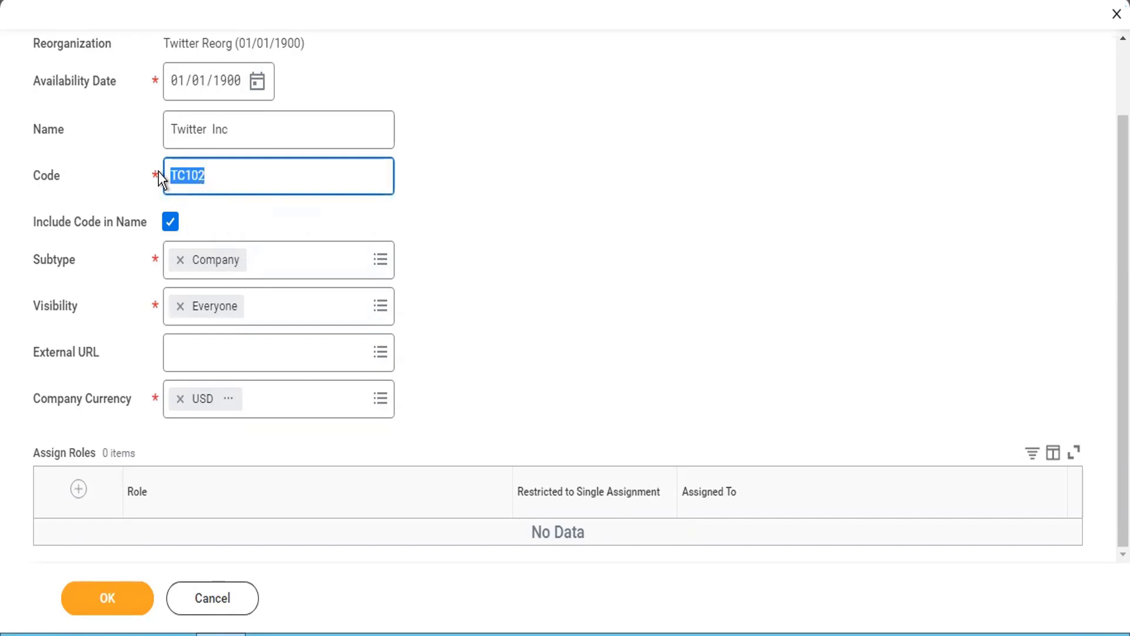
pyautogui.click(109, 594)
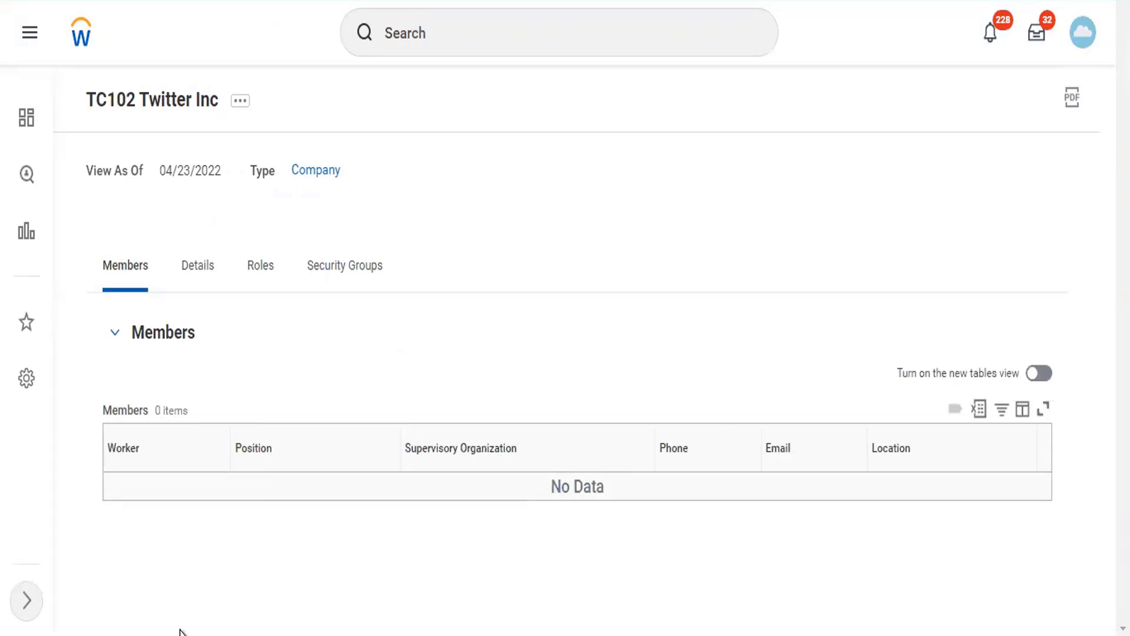
# - Open Edit Reference ID for TC102 Twitter Inc via Integration IDs
pyautogui.click(241, 102)
pyautogui.moveTo(335, 344)
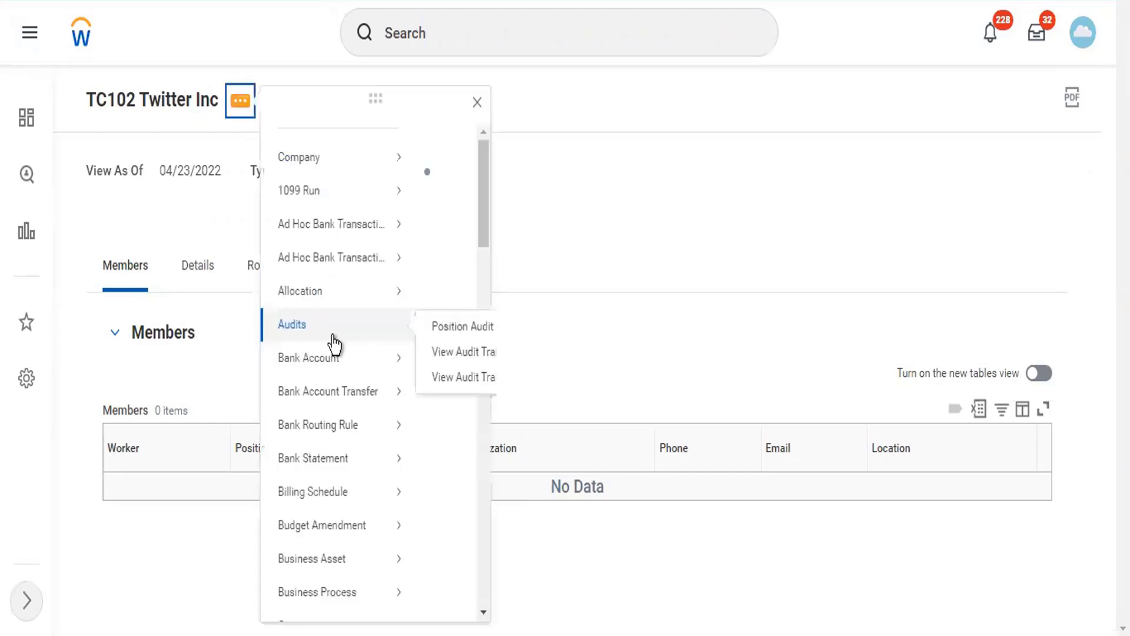
pyautogui.scroll(-10, 334, 344)
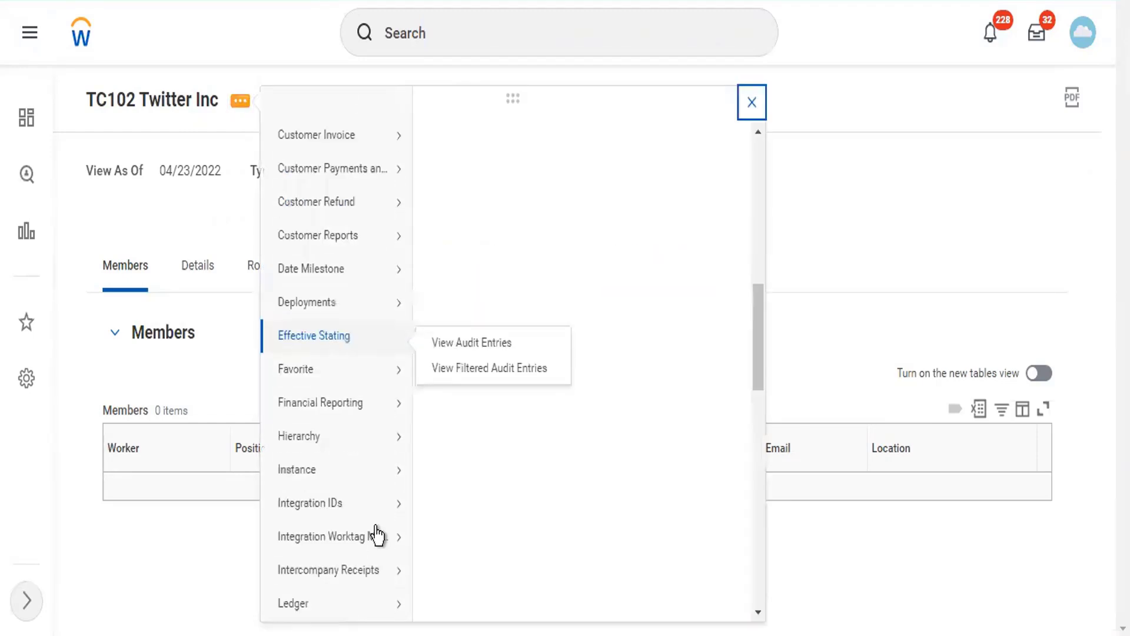
pyautogui.moveTo(383, 503)
pyautogui.click(465, 475)
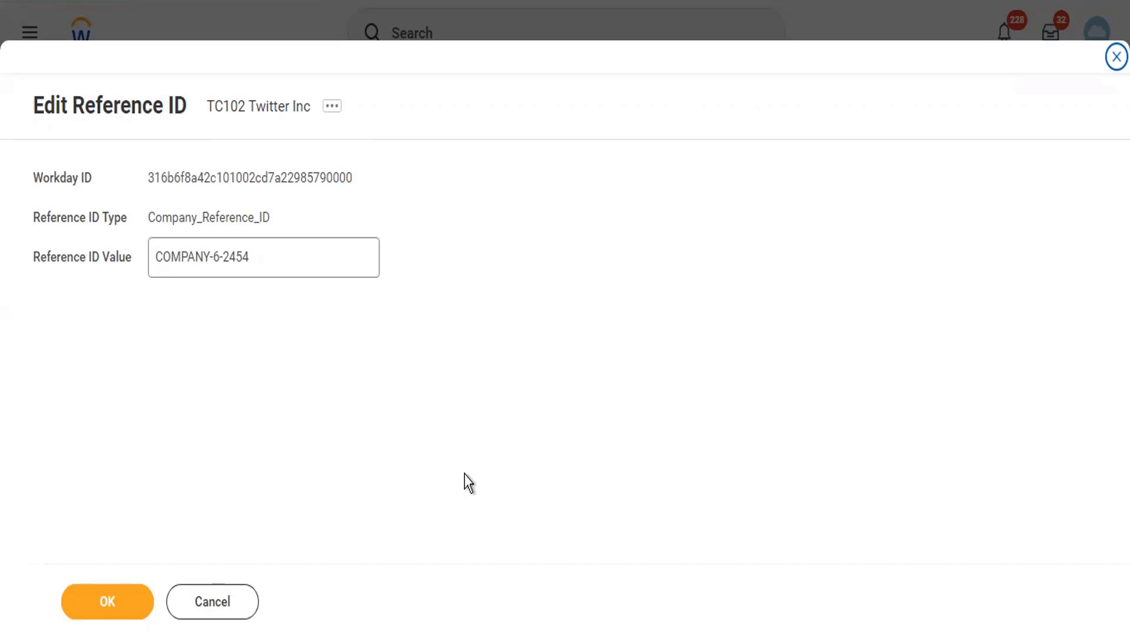
# - Replace reference ID COMPANY-6-2454 with TC102, save it, and finish
pyautogui.moveTo(274, 257); pyautogui.dragTo(156, 244)
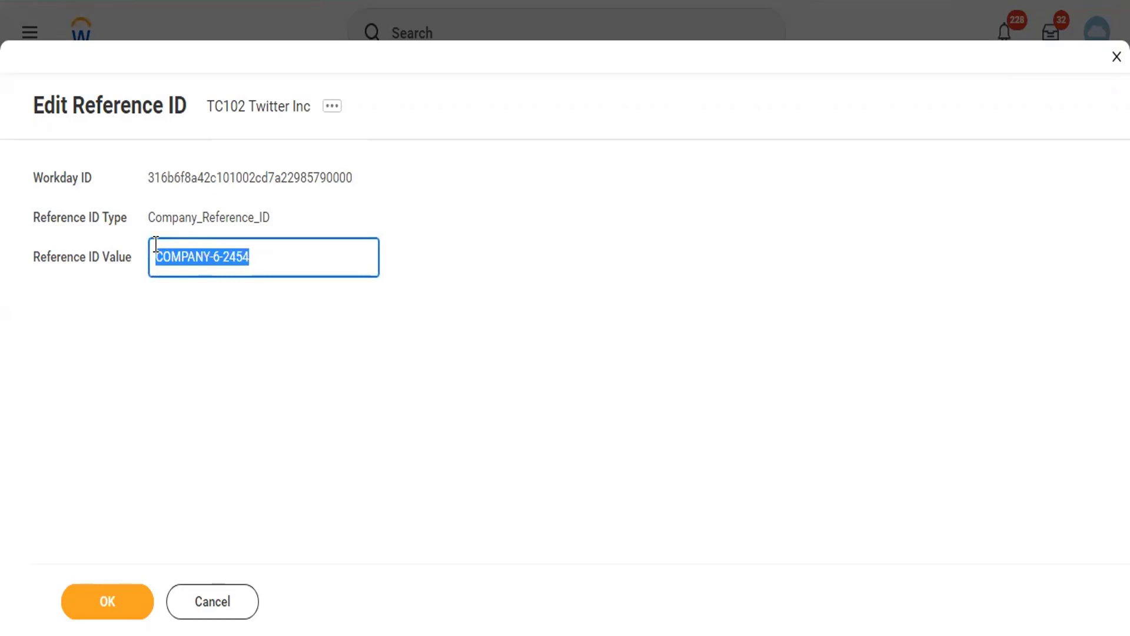
pyautogui.write('TC102')
pyautogui.click(117, 598)
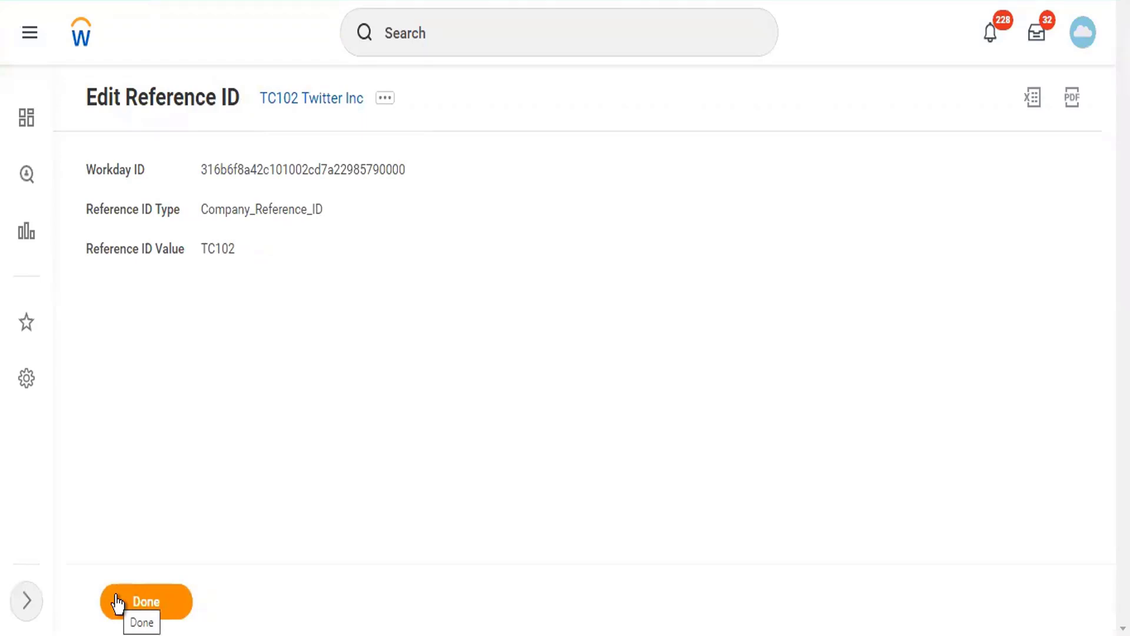
pyautogui.click(118, 601)
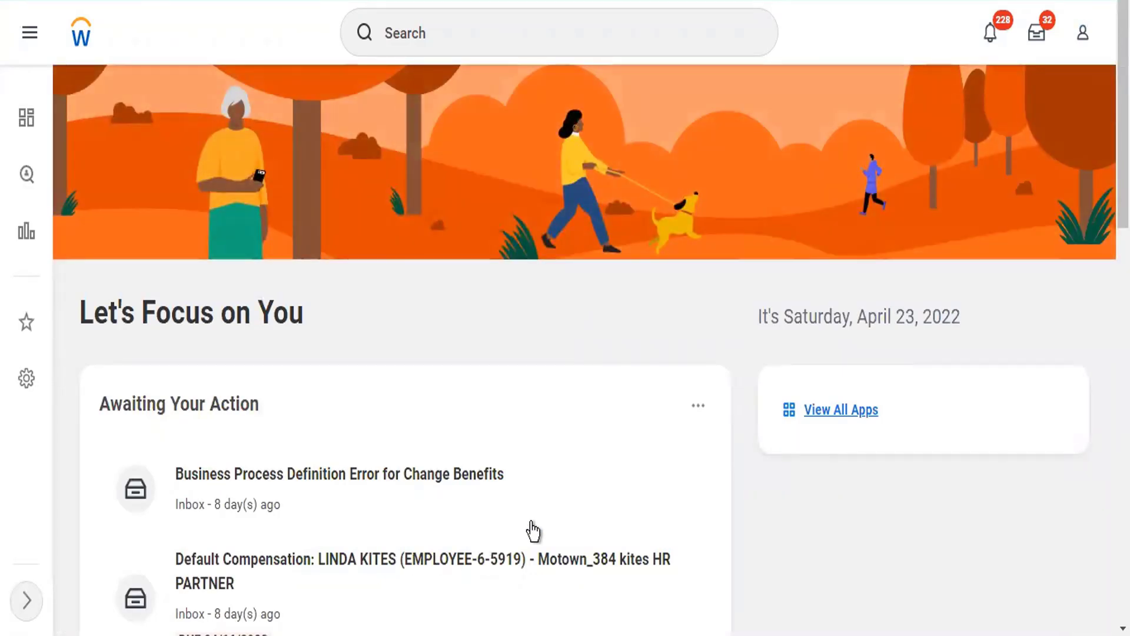
# - Search 'tch' and open the TCH Twitter Company Hierarchy page
pyautogui.click(486, 33)
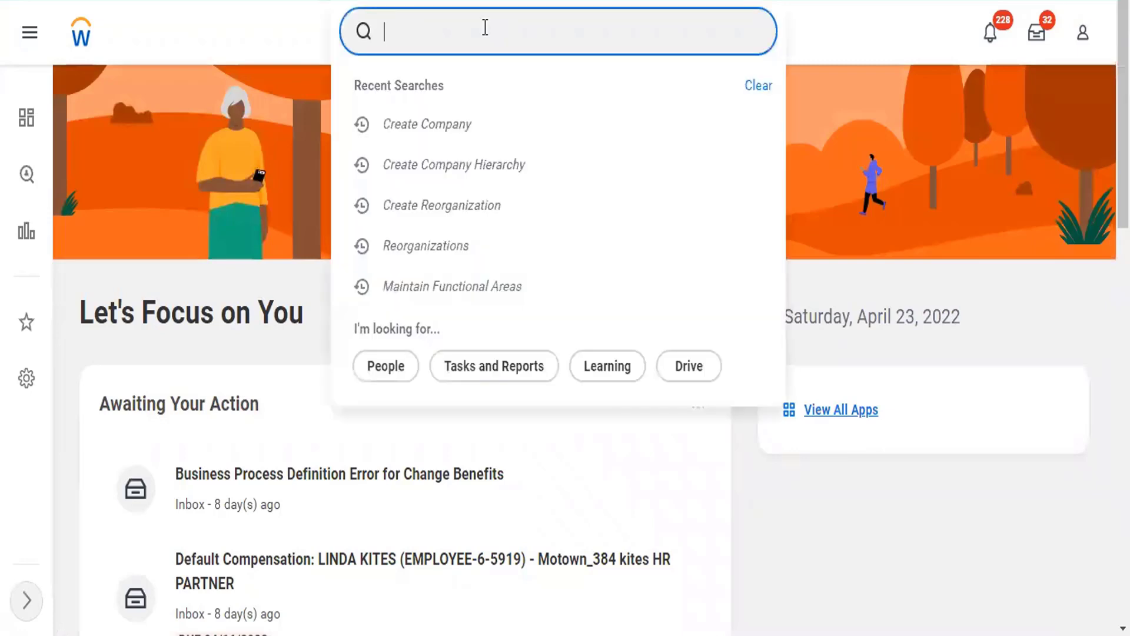
pyautogui.write('TC102')
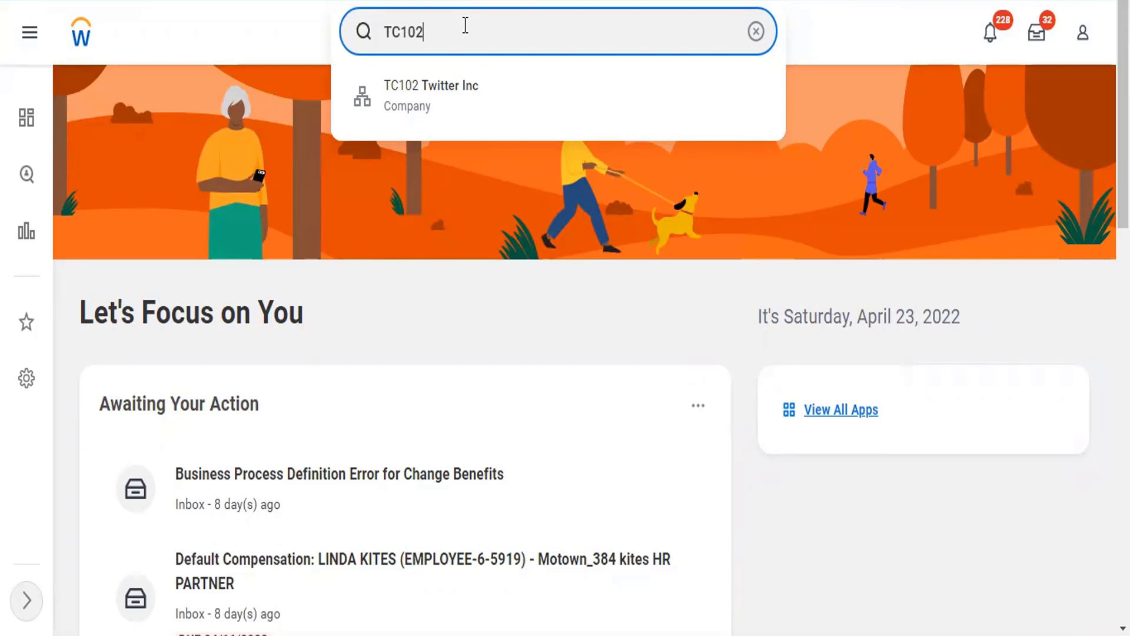
pyautogui.moveTo(457, 27); pyautogui.dragTo(360, 38)
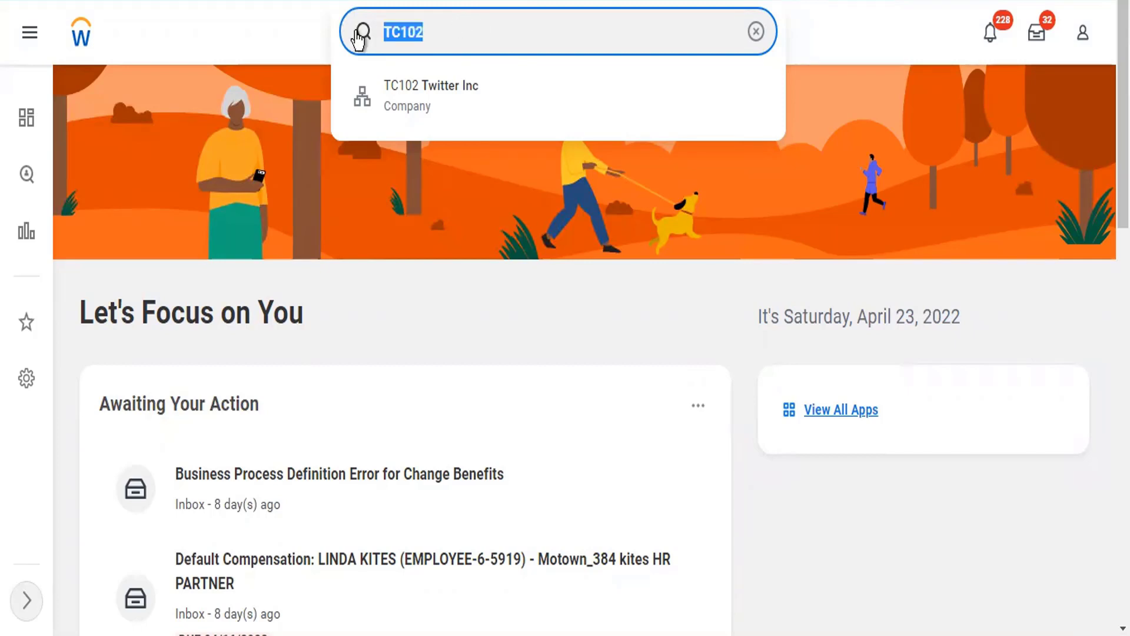
pyautogui.write('reo')
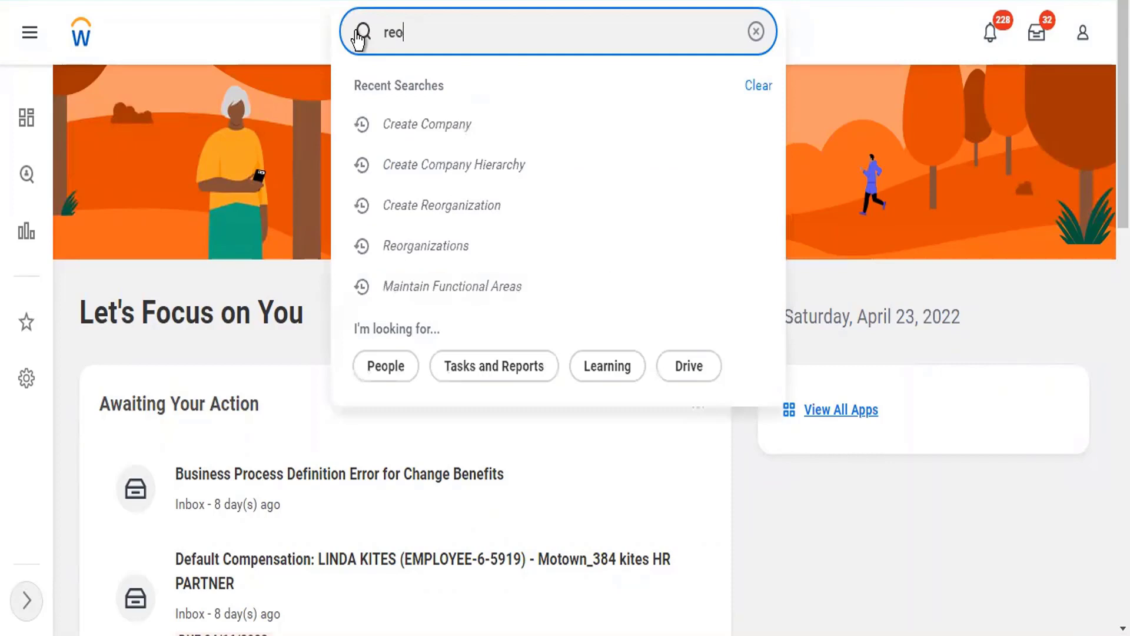
pyautogui.write('r')
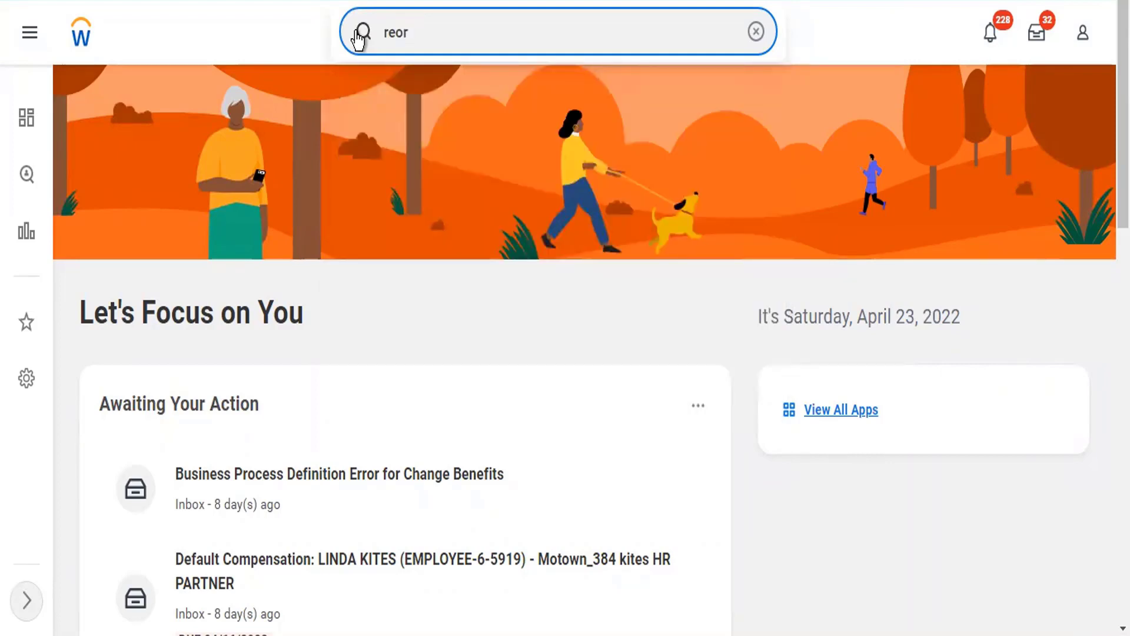
pyautogui.press('BackSpace')
pyautogui.press('BackSpace')
pyautogui.press('BackSpace')
pyautogui.press('BackSpace')
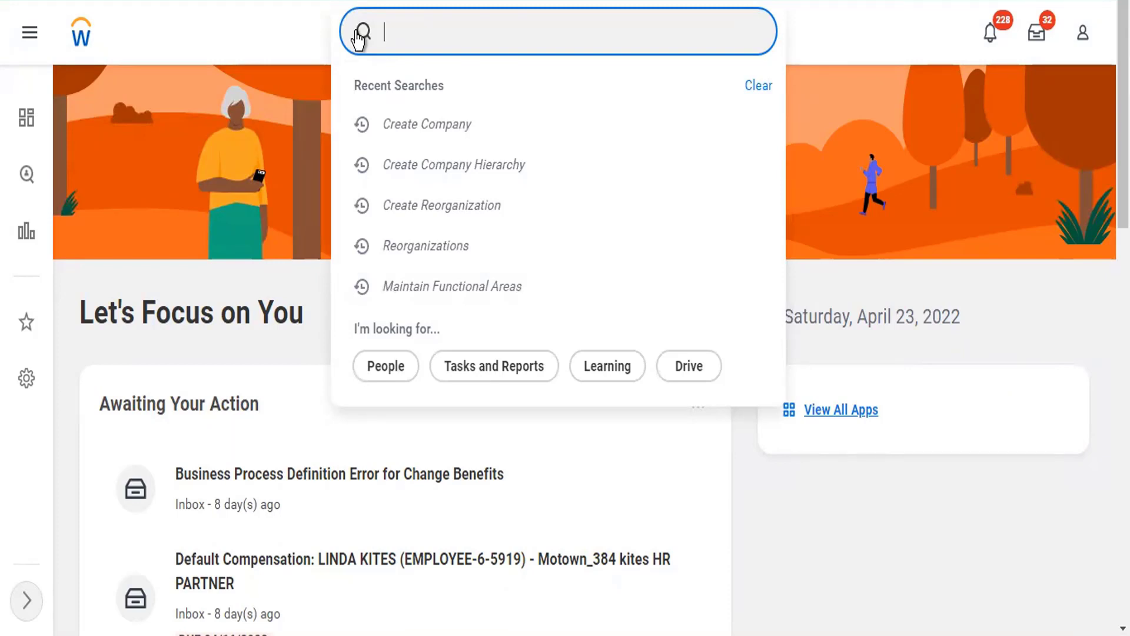
pyautogui.write('tch')
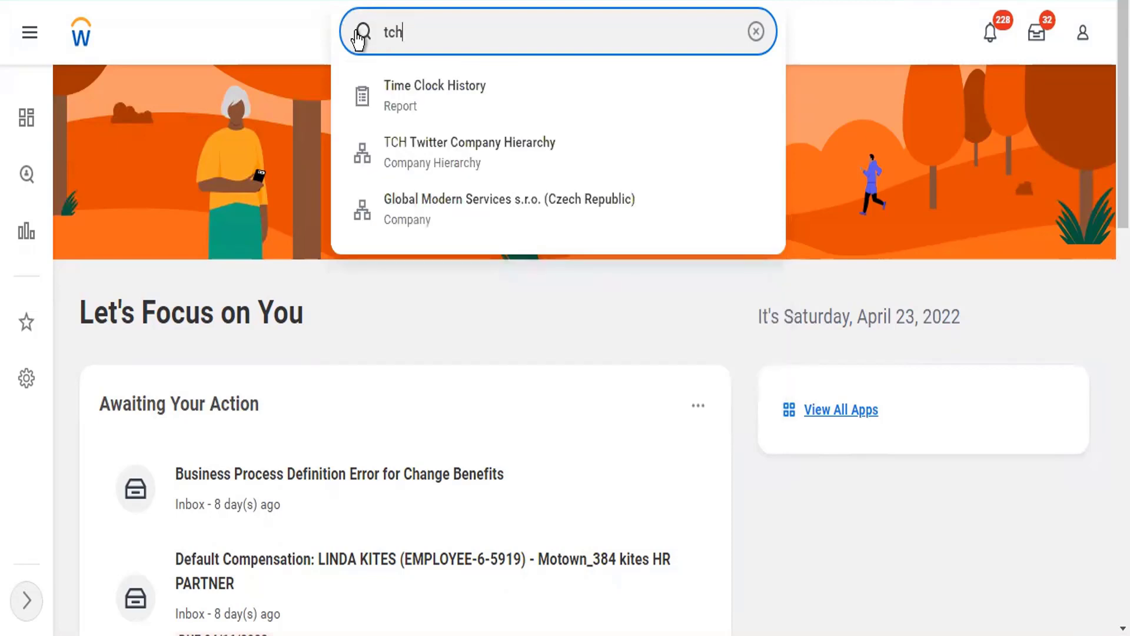
pyautogui.click(408, 170)
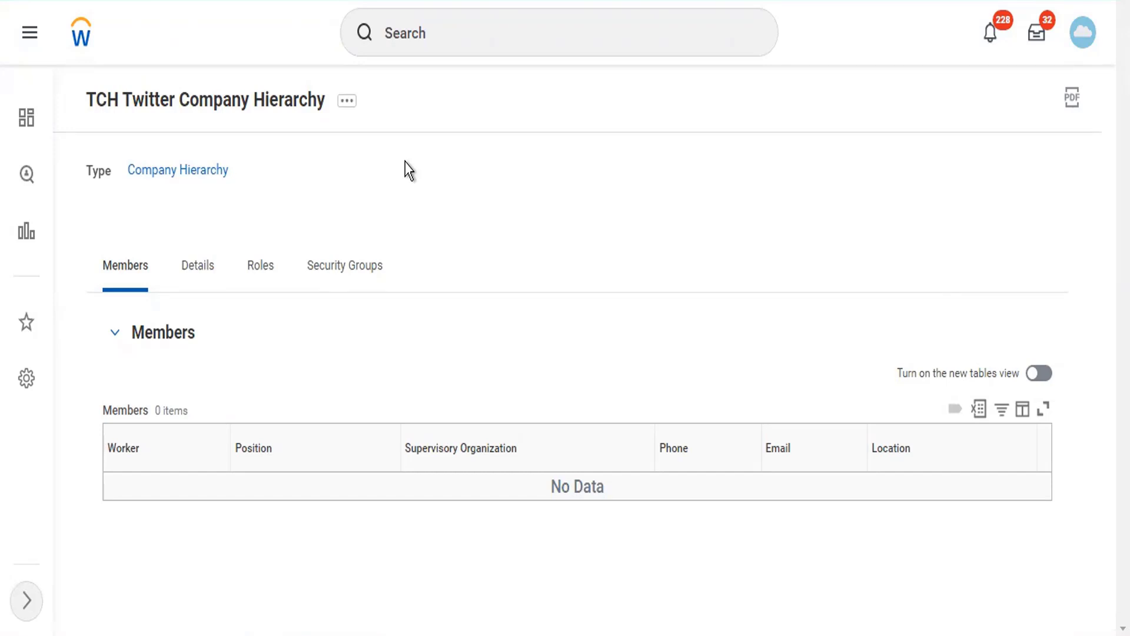
# - Show the TCH hierarchy's related actions and expand the Reorganization submenu
pyautogui.click(347, 103)
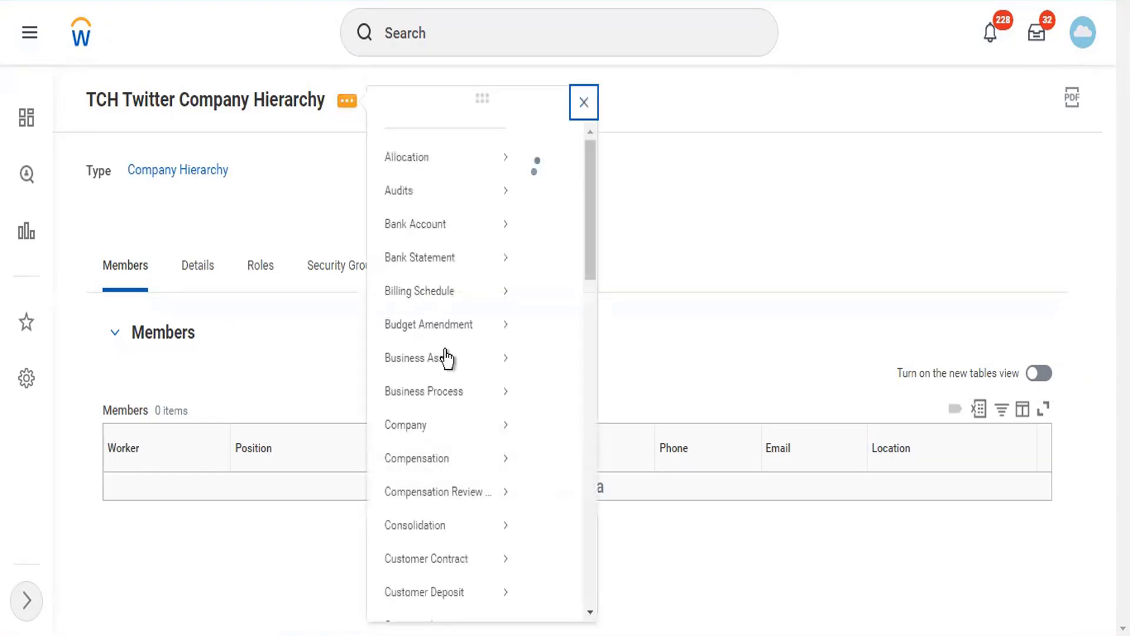
pyautogui.moveTo(463, 412)
pyautogui.scroll(-10, 462, 411)
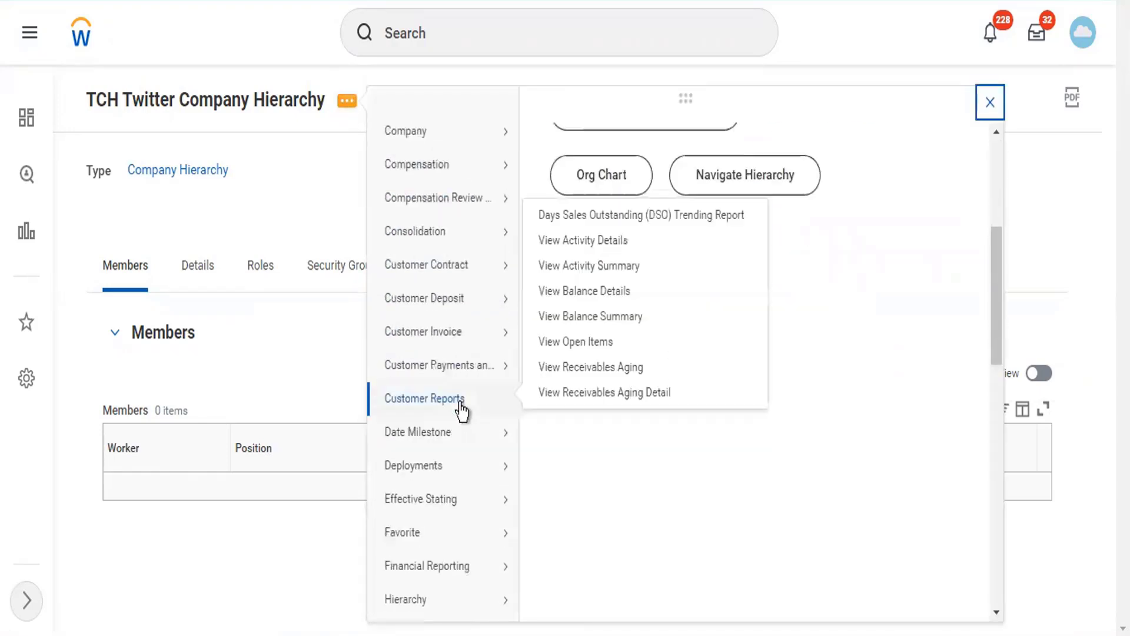
pyautogui.scroll(-5, 475, 501)
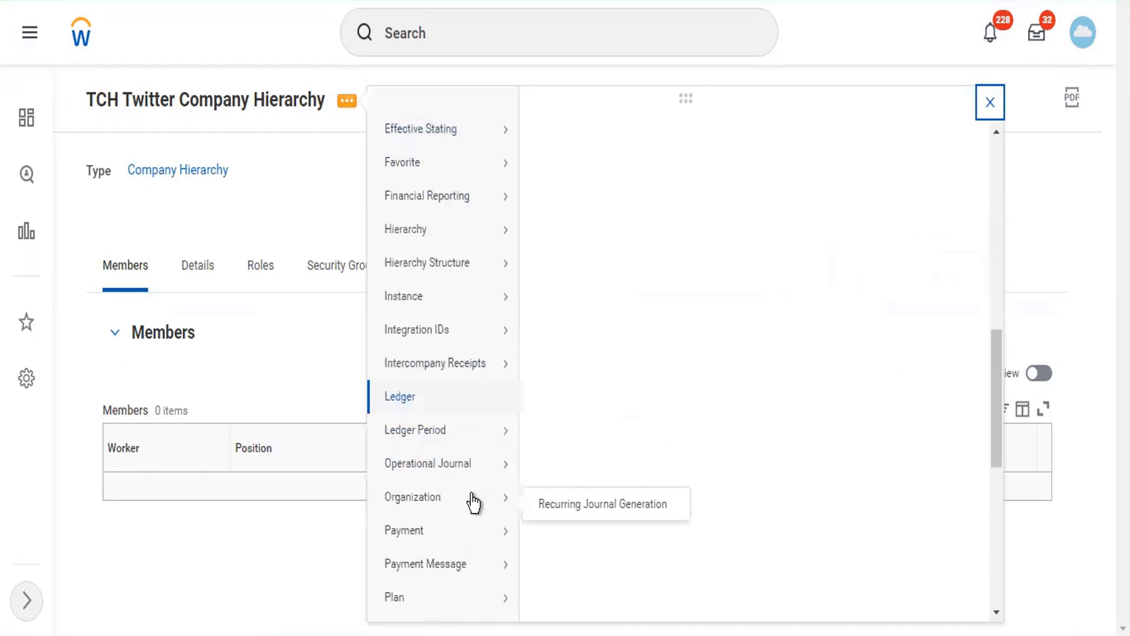
pyautogui.scroll(-1, 477, 553)
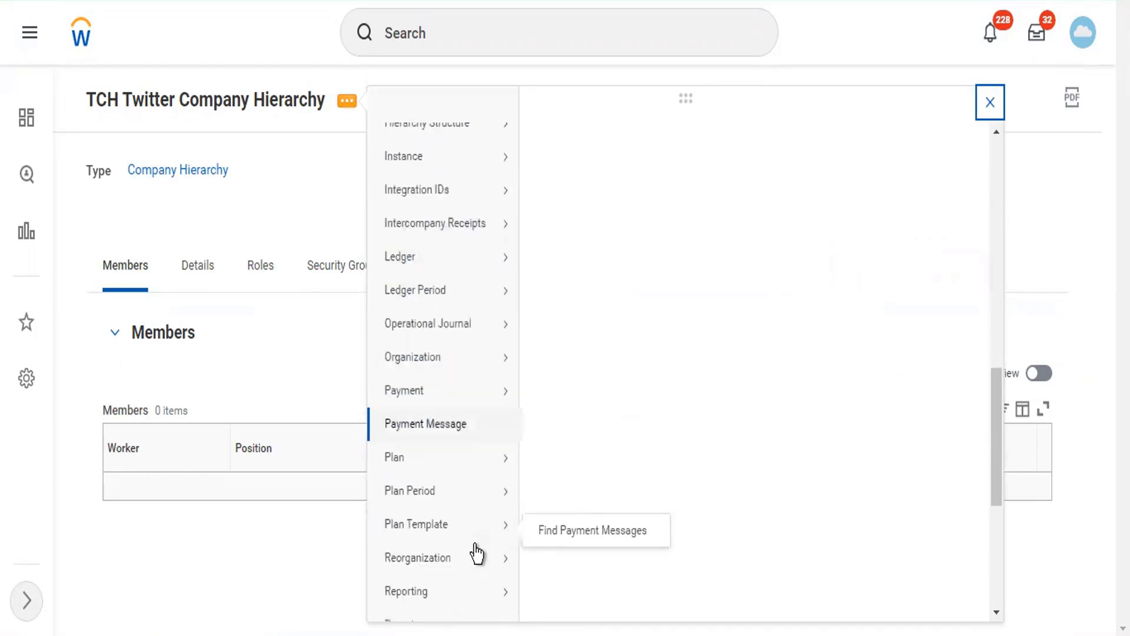
pyautogui.scroll(-2, 478, 556)
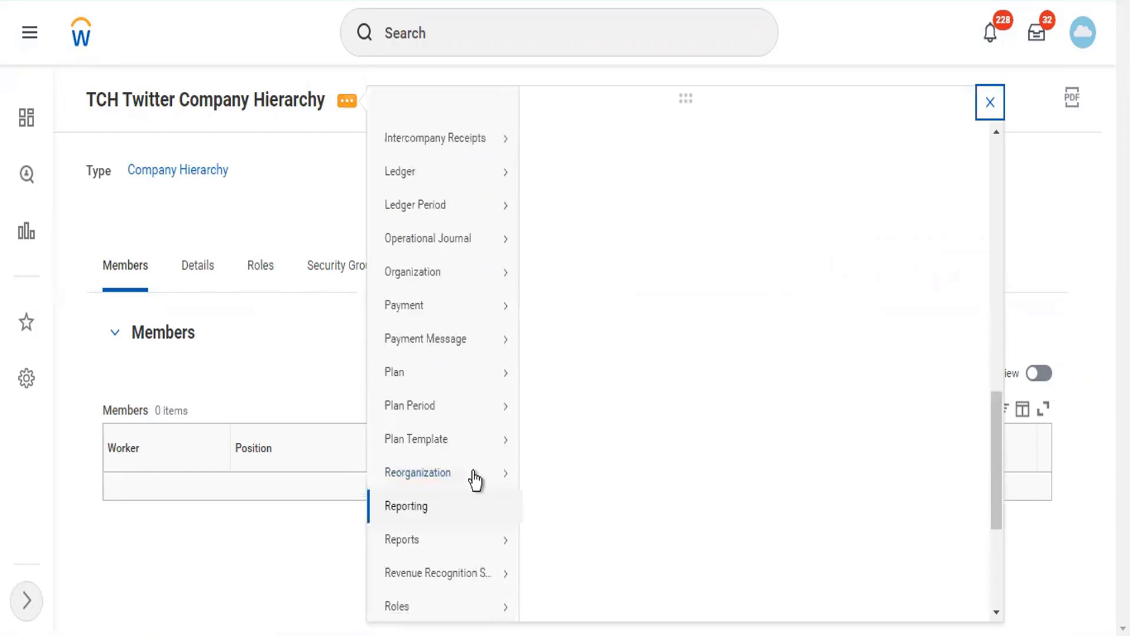
pyautogui.moveTo(486, 471)
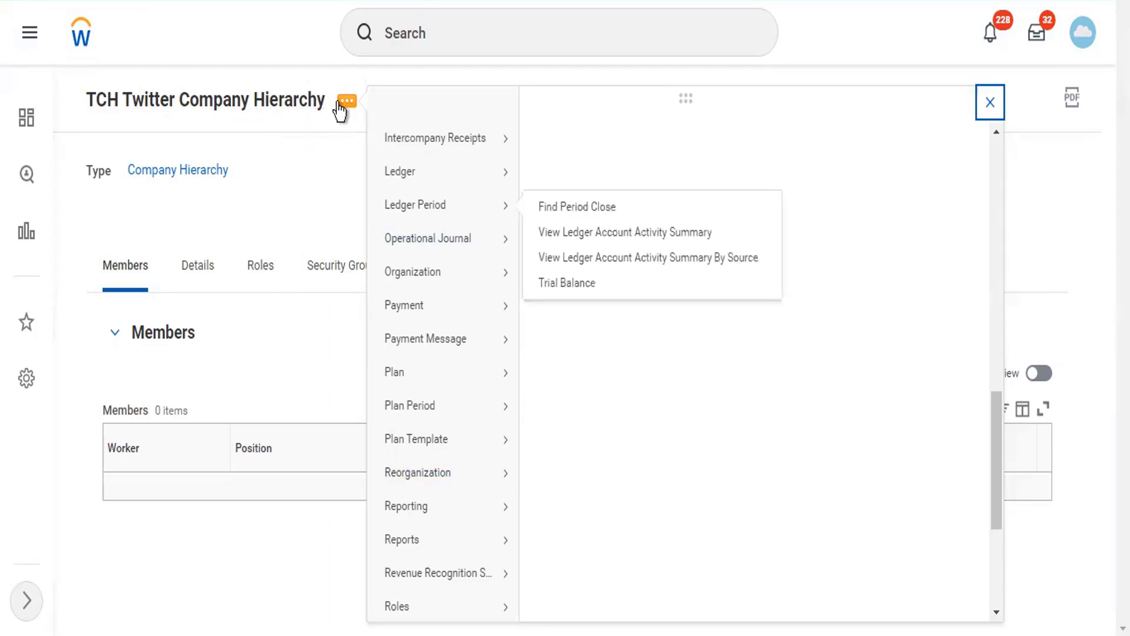
pyautogui.scroll(-3, 457, 510)
# - Start Assign Included Organizations and choose the Twitter Reorg reorganization
pyautogui.moveTo(457, 510)
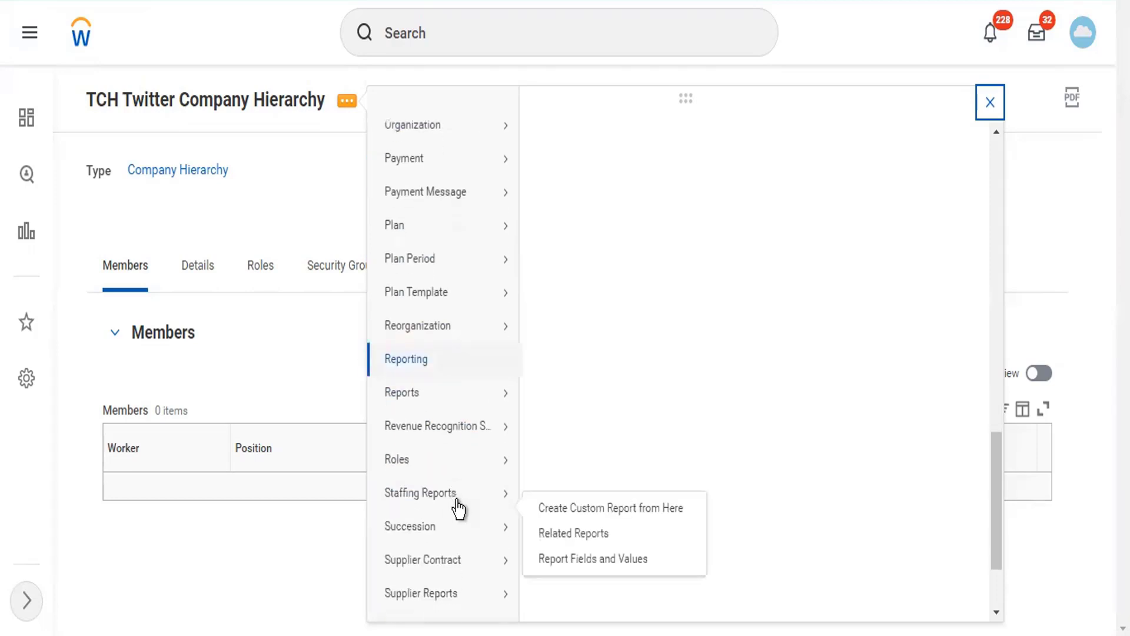
pyautogui.moveTo(500, 324)
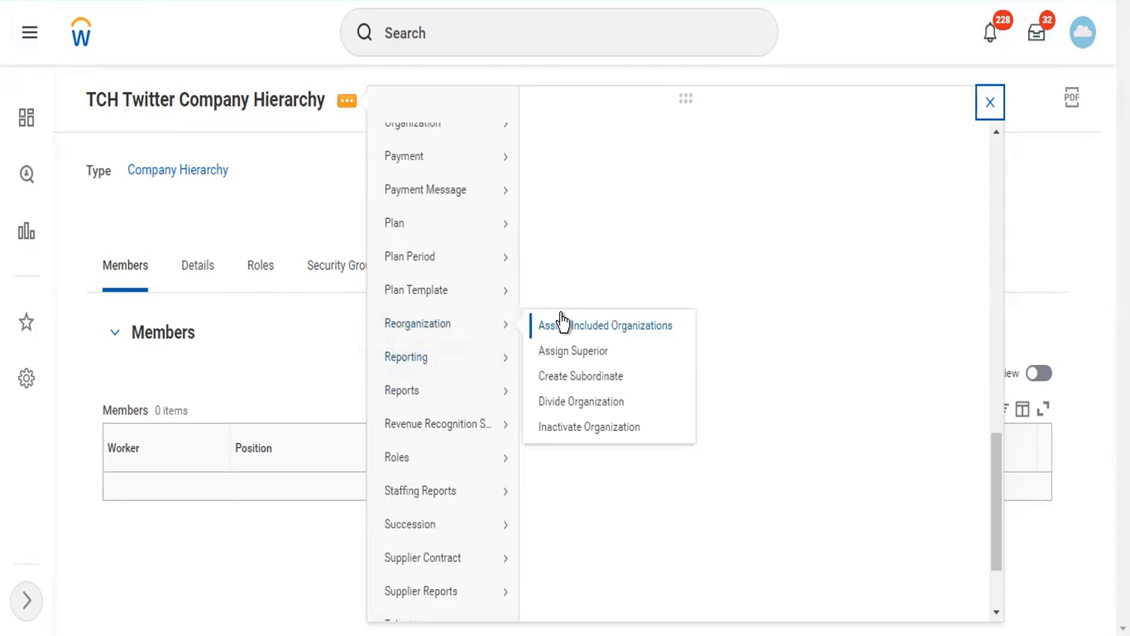
pyautogui.click(563, 325)
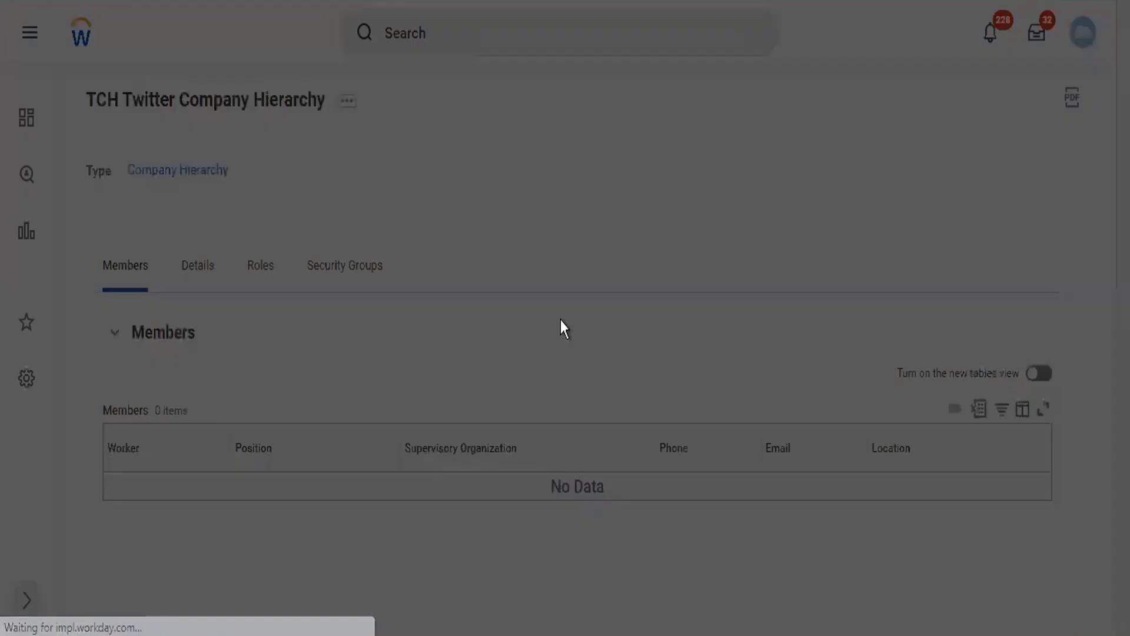
pyautogui.click(493, 286)
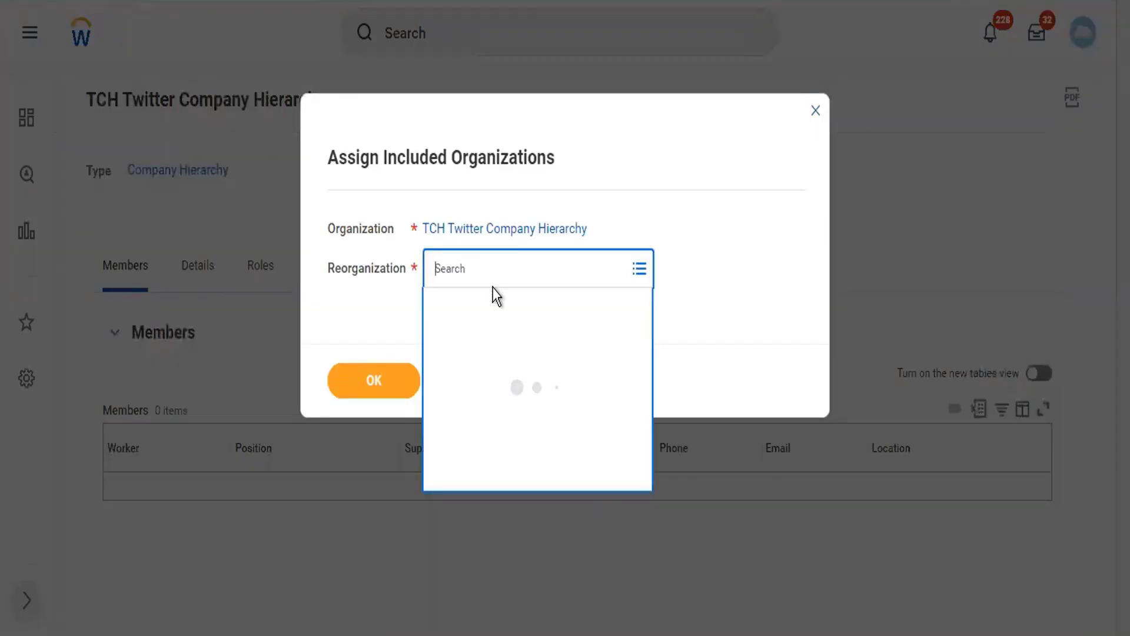
pyautogui.write('twitter')
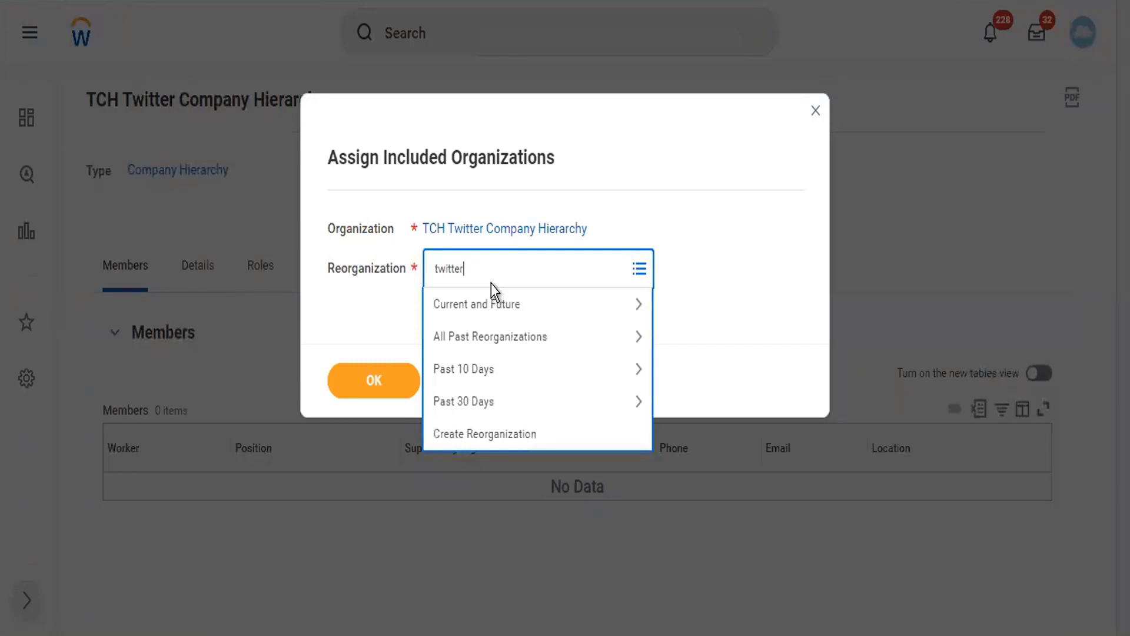
pyautogui.press('Return')
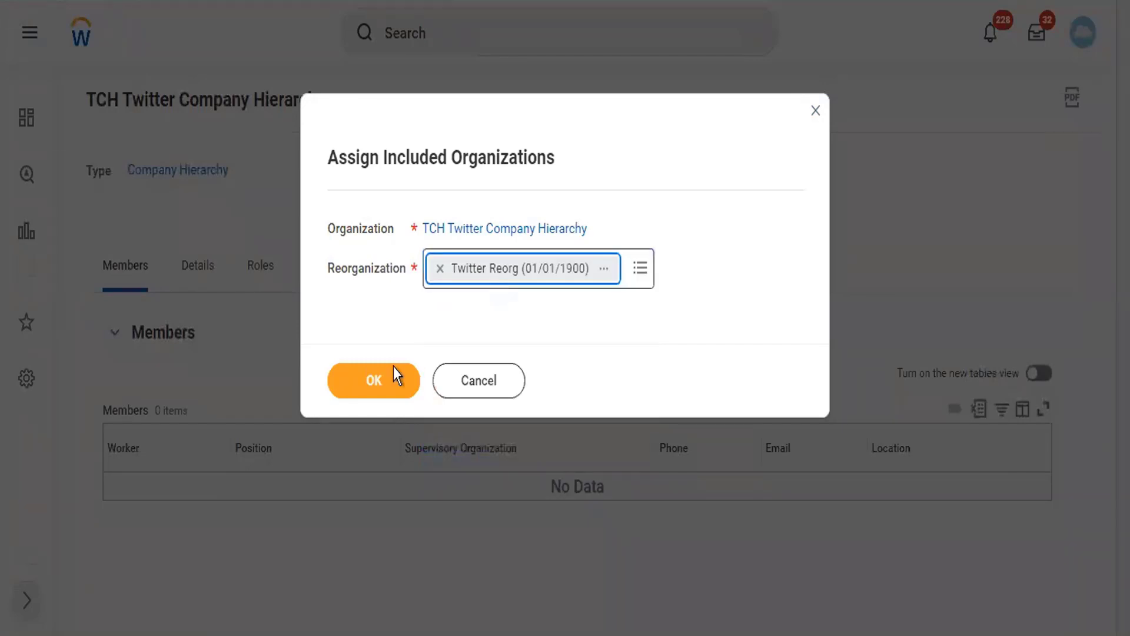
pyautogui.click(391, 371)
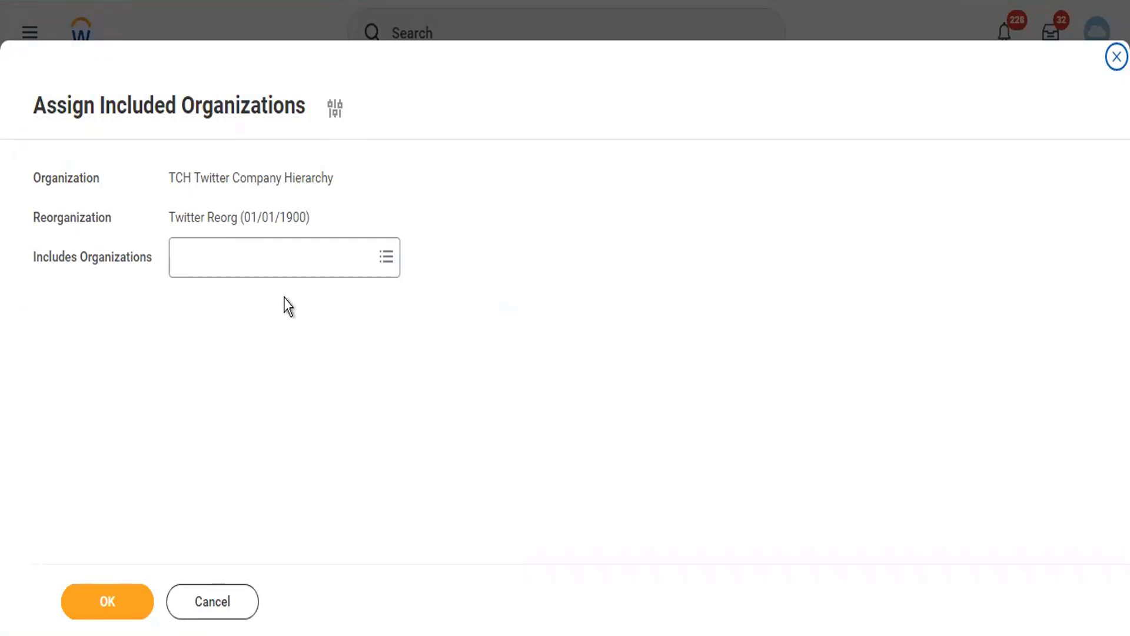
# - Add TC102 Twitter Inc under Includes Organizations and save
pyautogui.click(265, 253)
pyautogui.click(243, 262)
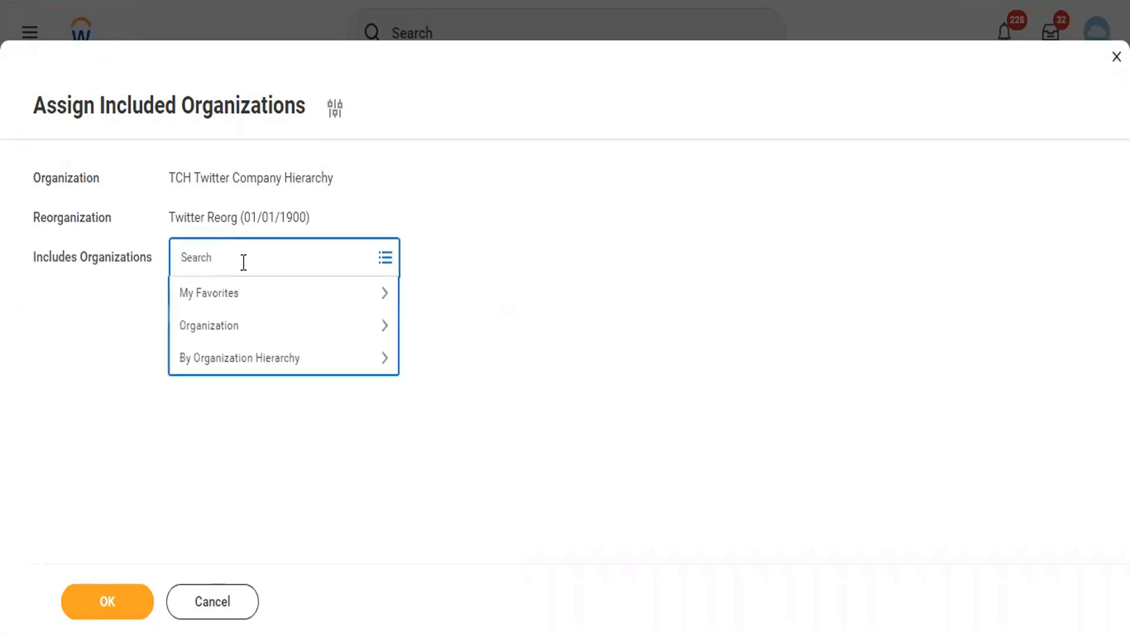
pyautogui.write('tc102')
pyautogui.press('Return')
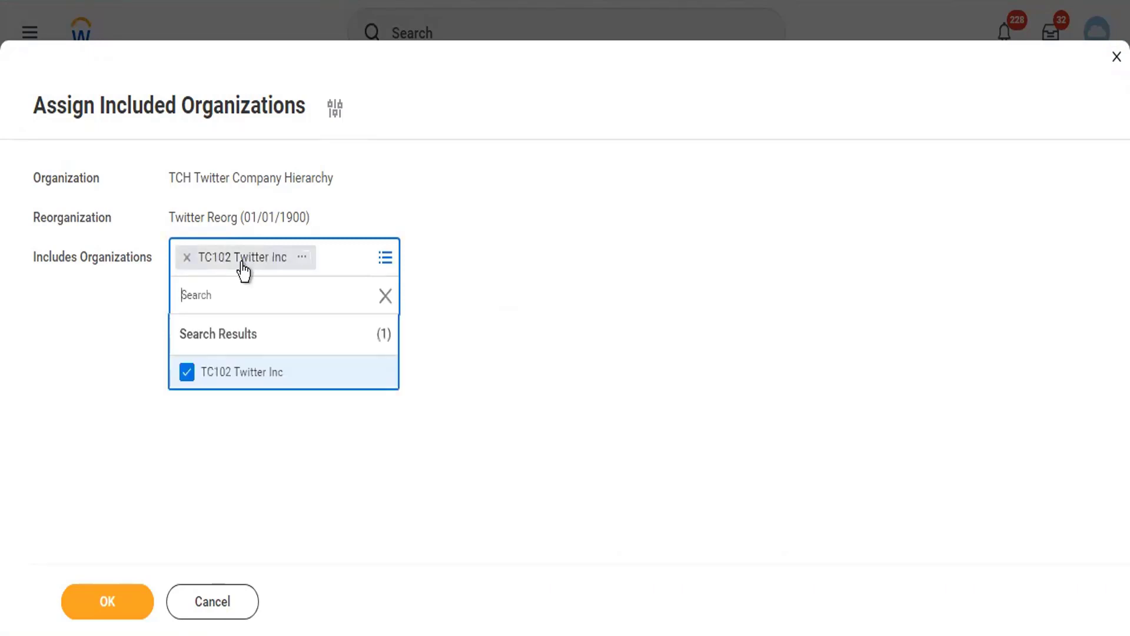
pyautogui.click(92, 397)
pyautogui.click(75, 601)
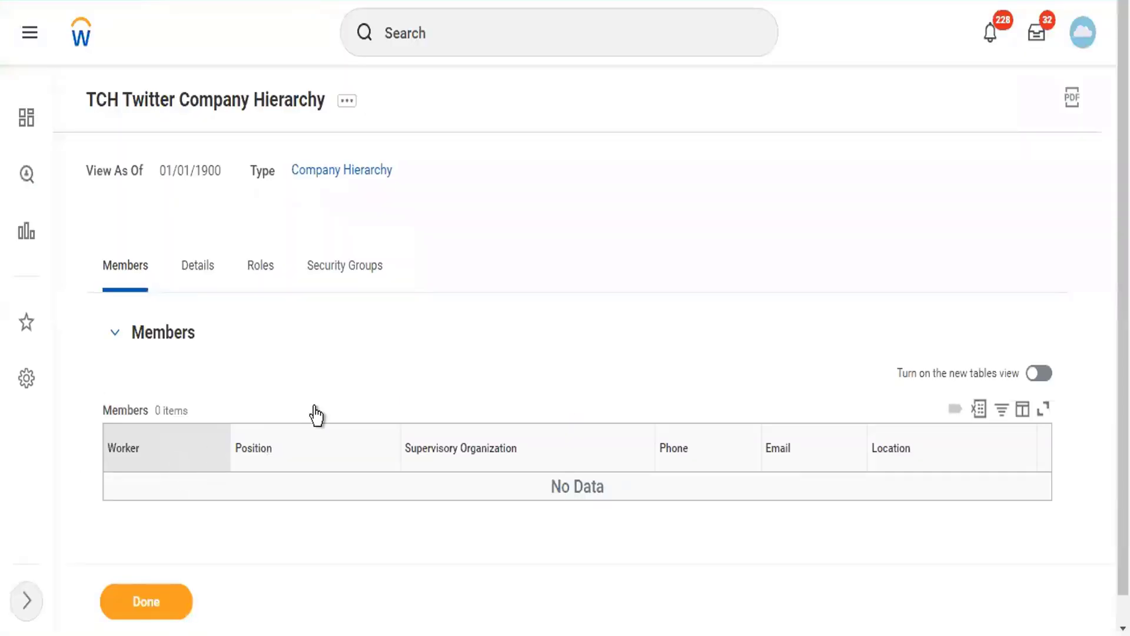
pyautogui.click(190, 276)
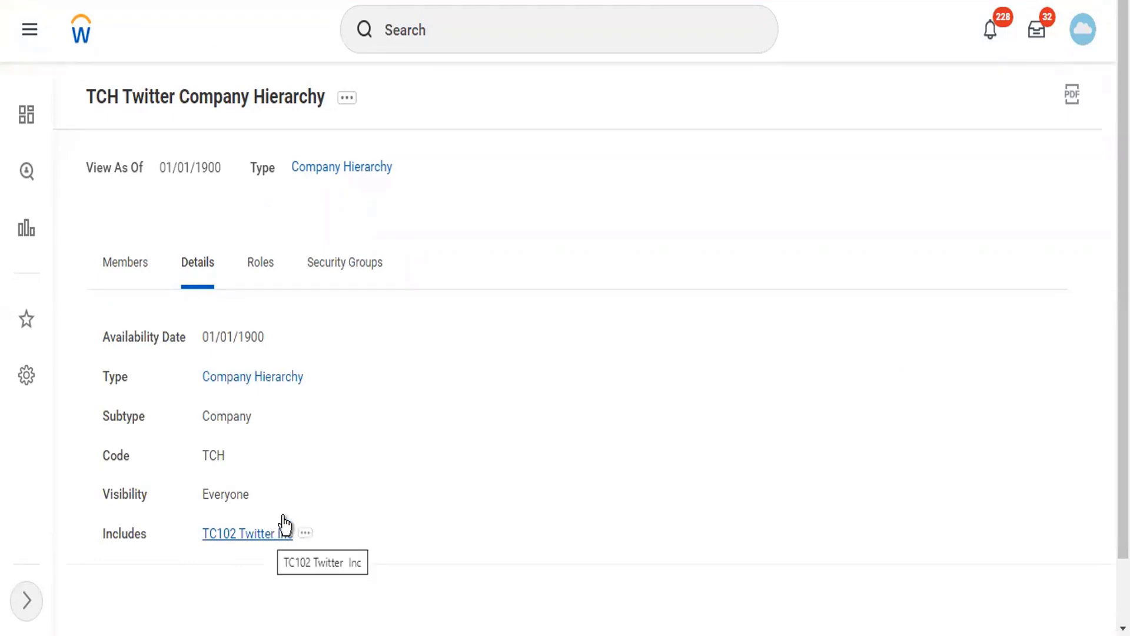
pyautogui.click(355, 113)
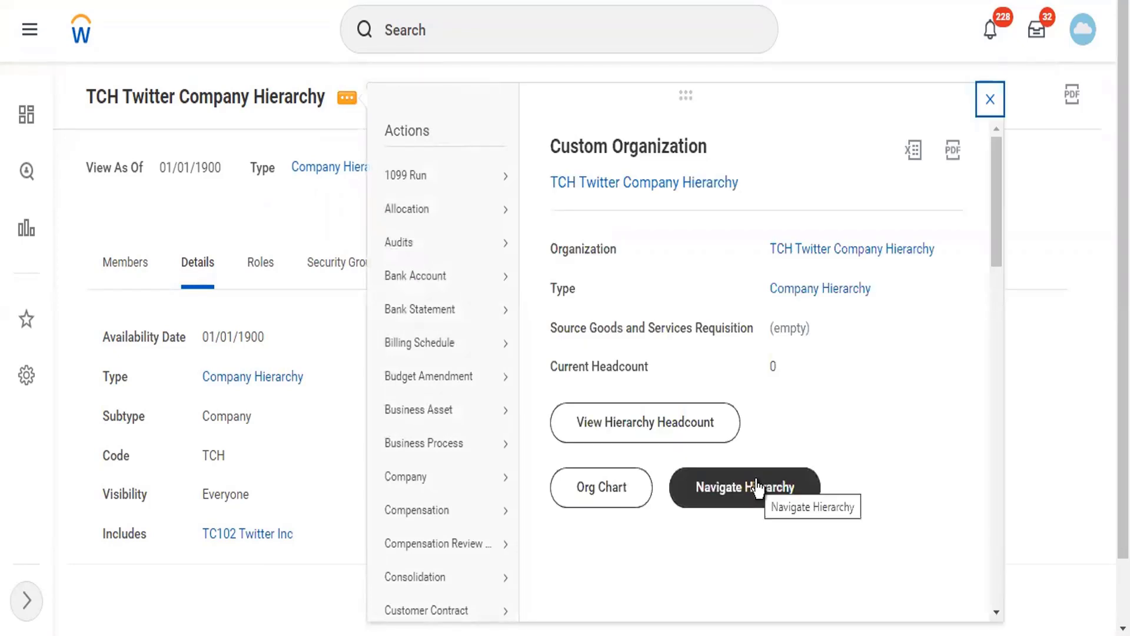
pyautogui.click(757, 488)
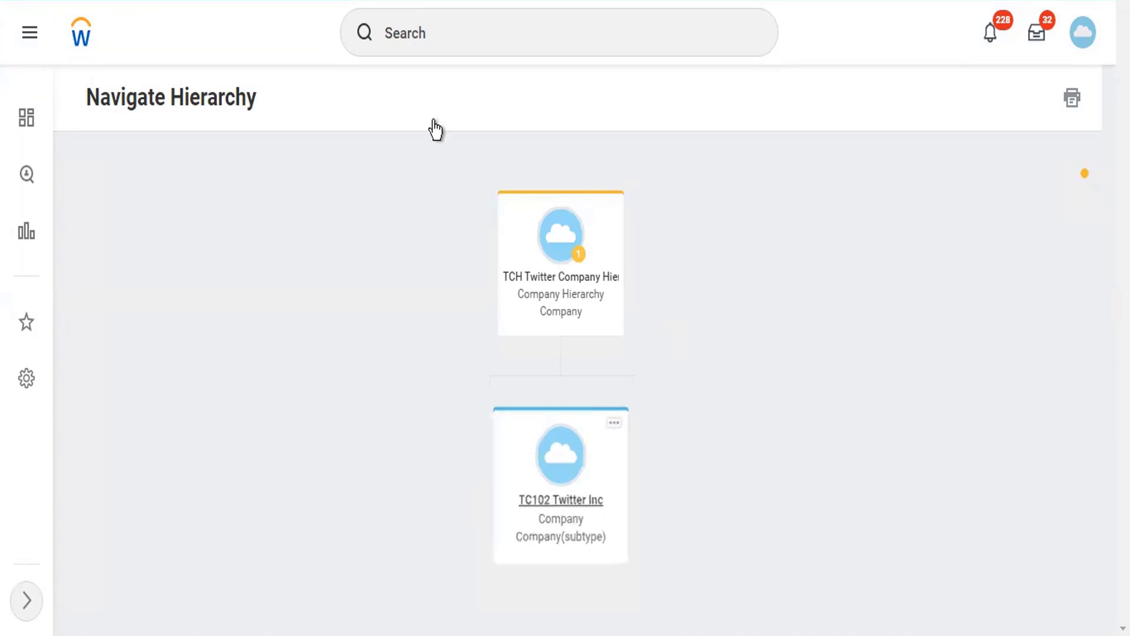
pyautogui.click(553, 277)
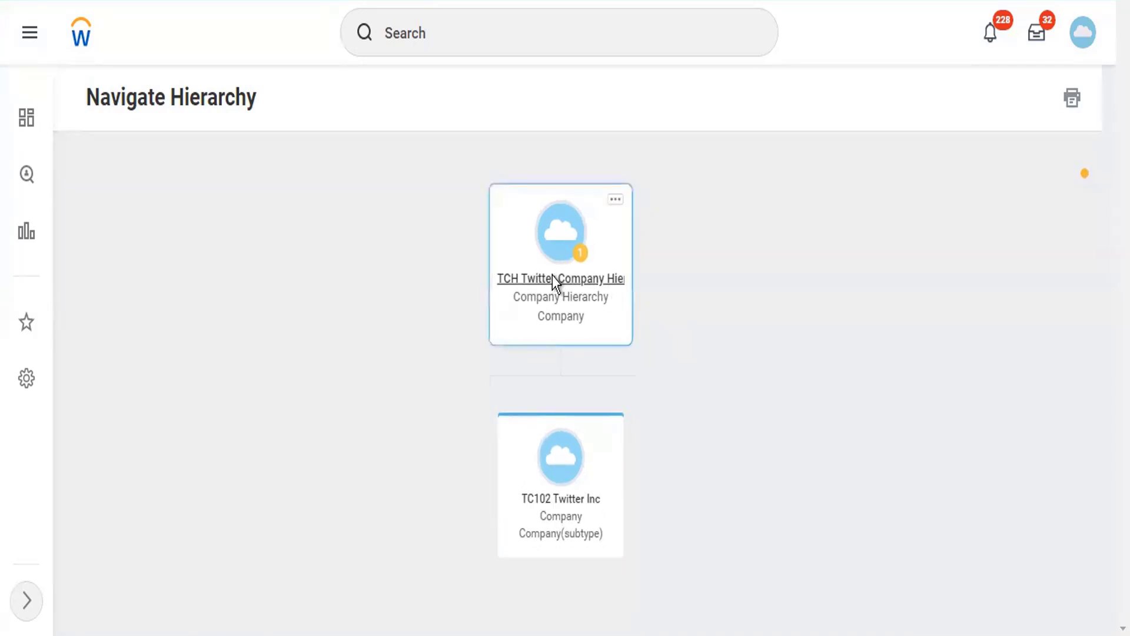
pyautogui.click(553, 276)
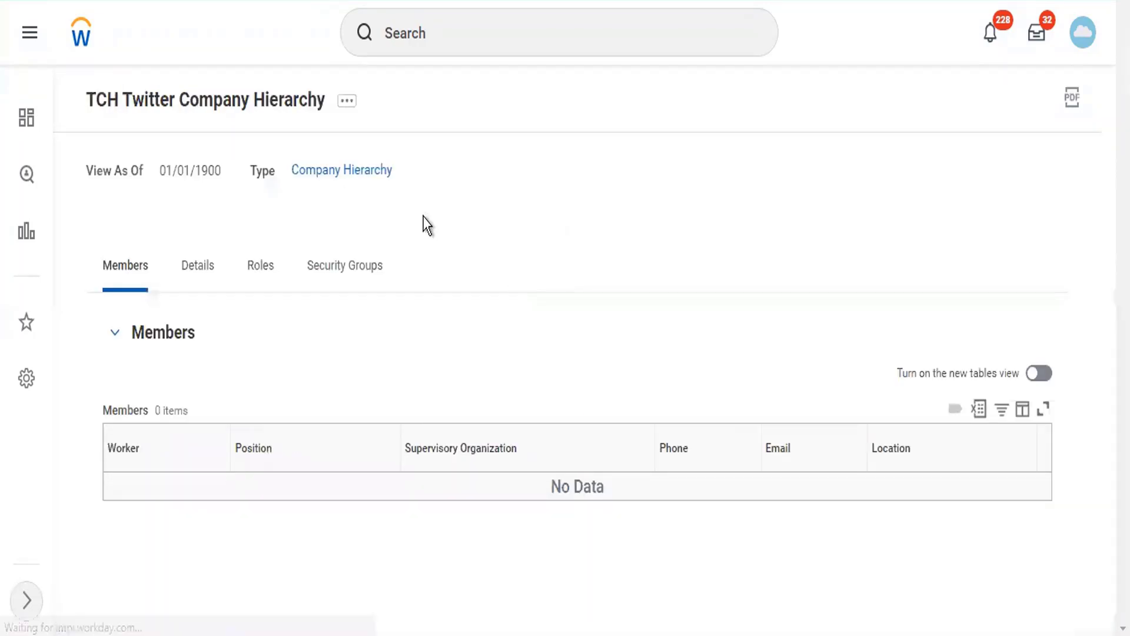
# - Start Assign Included Organizations again with the Twitter Reorg reorganization
pyautogui.click(347, 102)
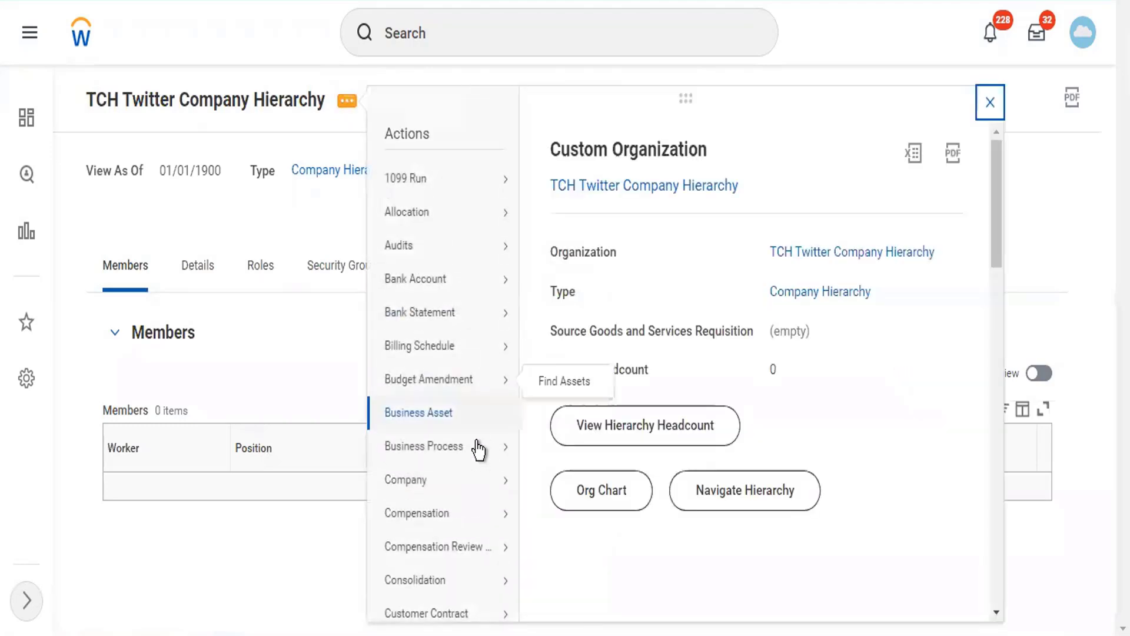
pyautogui.scroll(-10, 479, 449)
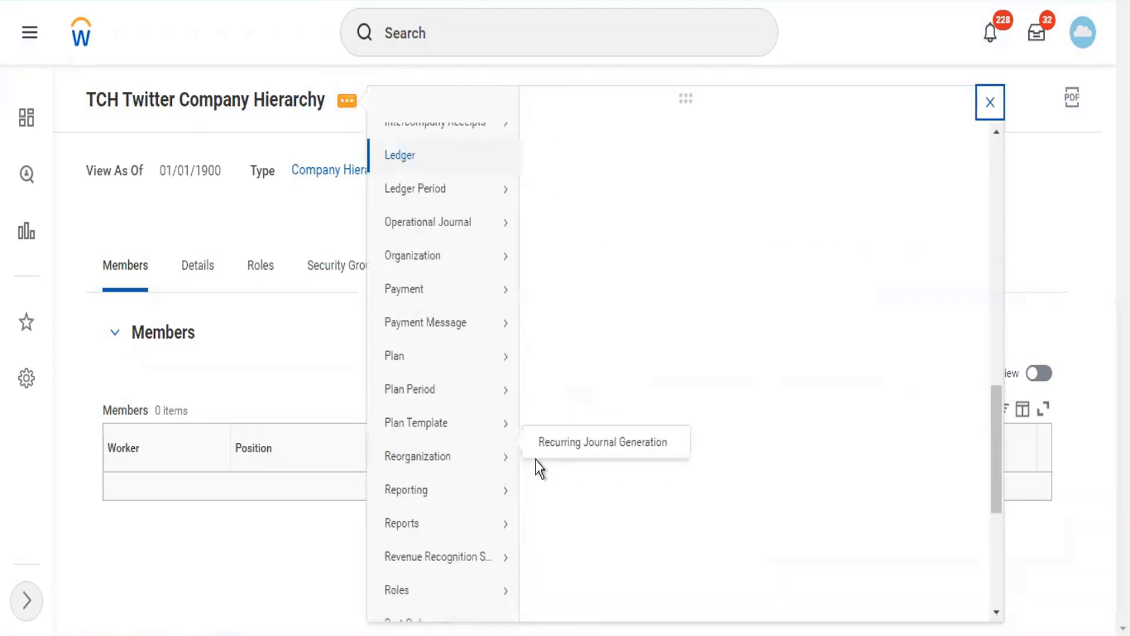
pyautogui.moveTo(500, 463)
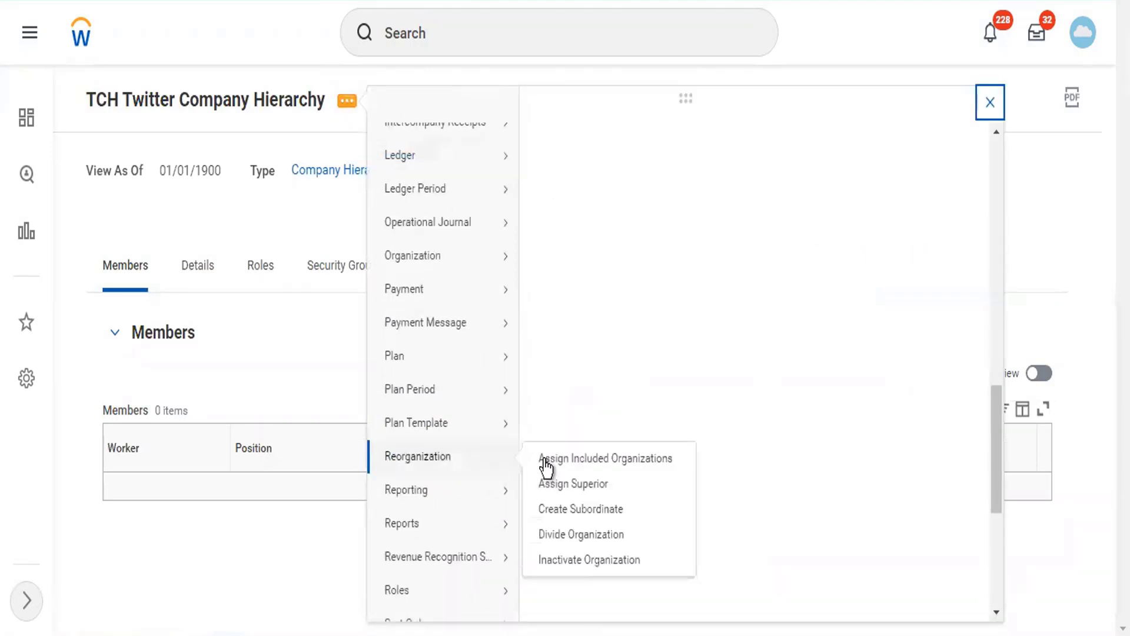
pyautogui.click(545, 462)
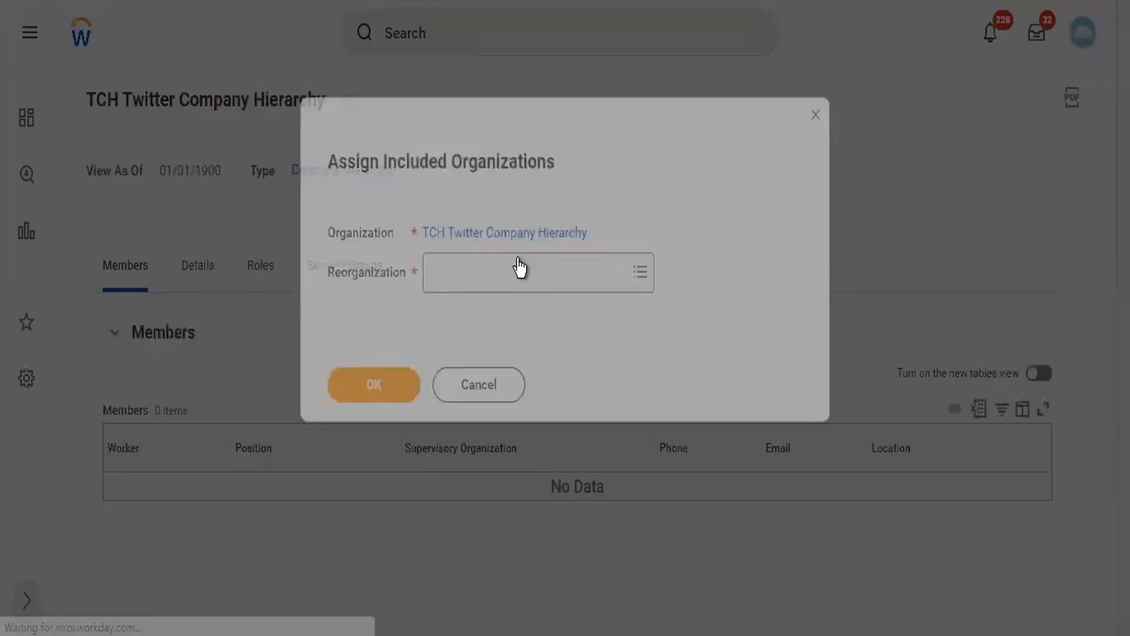
pyautogui.write('twit')
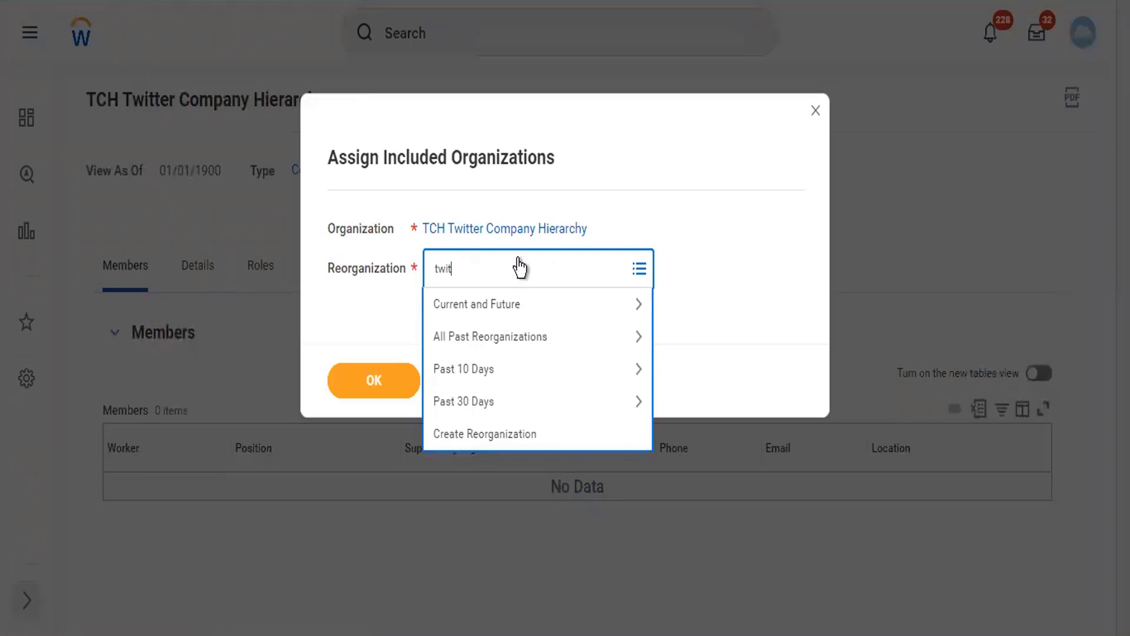
pyautogui.write('ter')
pyautogui.press('Return')
pyautogui.click(391, 380)
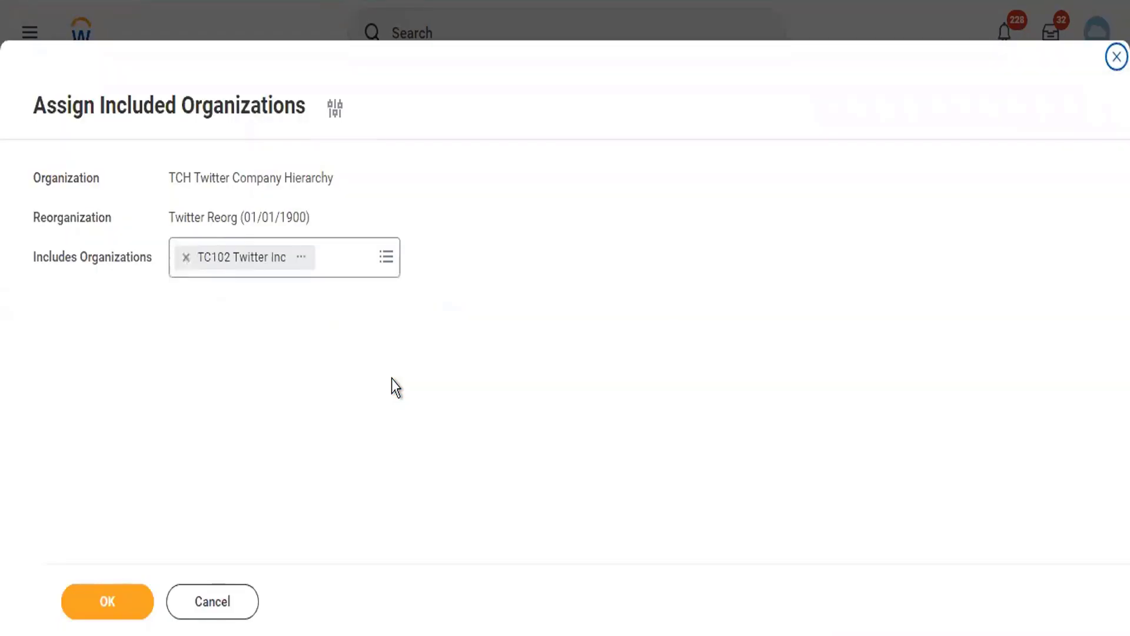
# - Add LSUP Lambo Supercars to Includes Organizations and submit
pyautogui.click(362, 272)
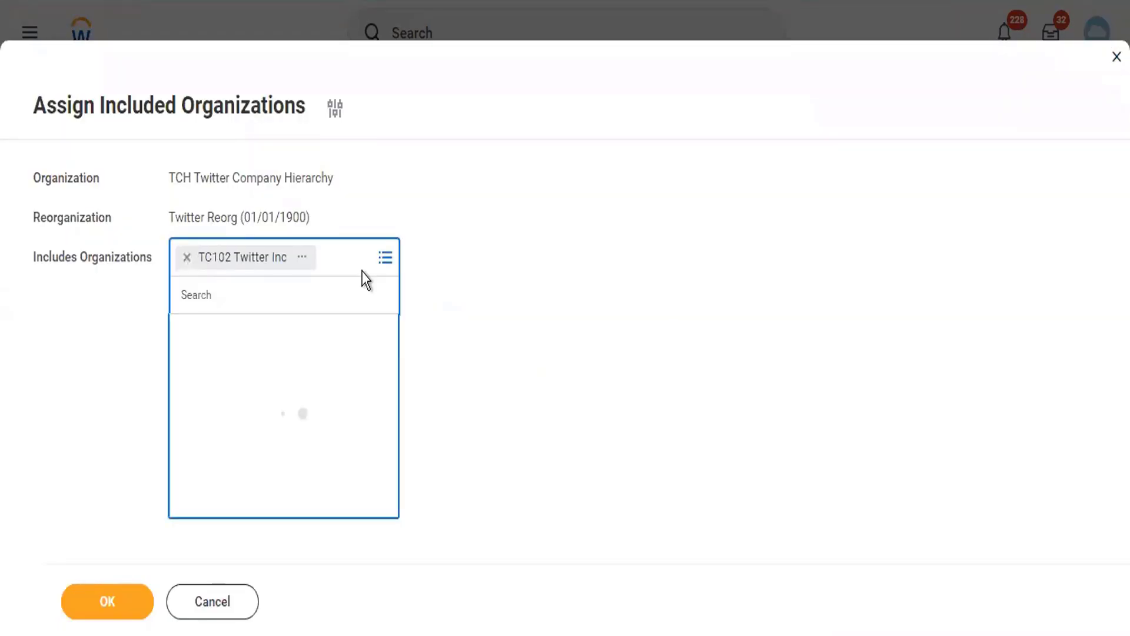
pyautogui.write('lambo')
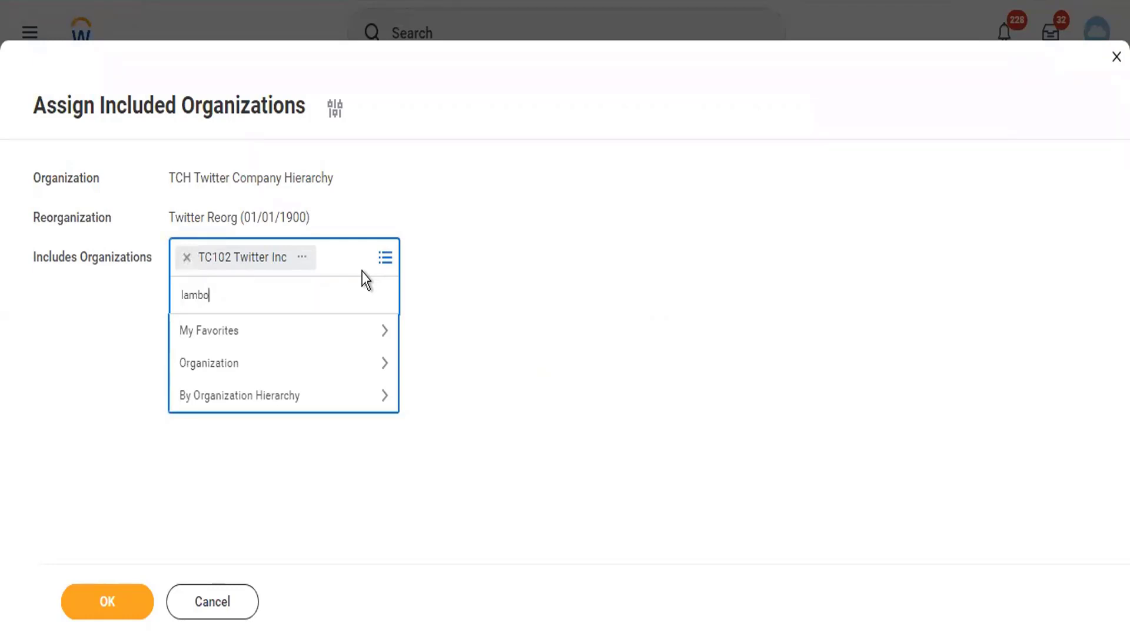
pyautogui.press('Return')
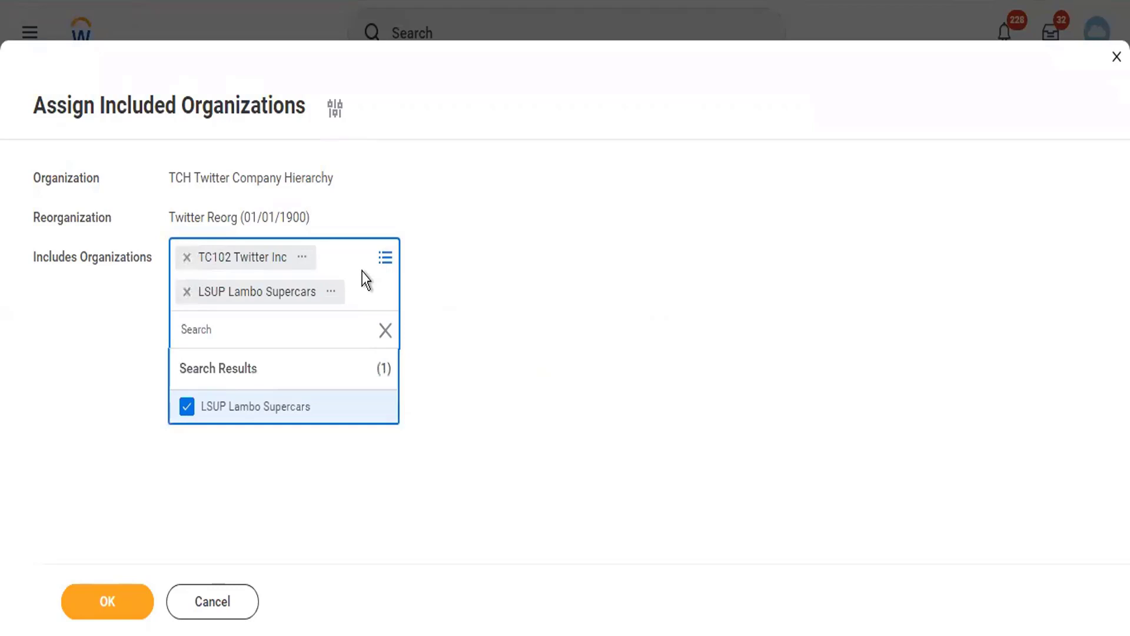
pyautogui.click(126, 578)
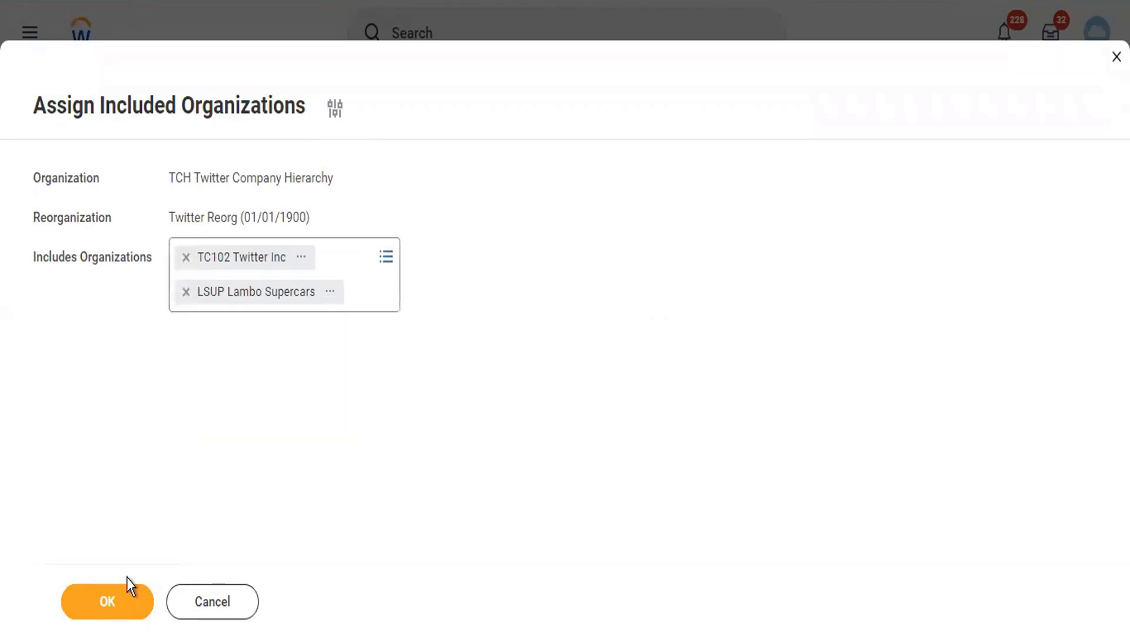
pyautogui.click(120, 603)
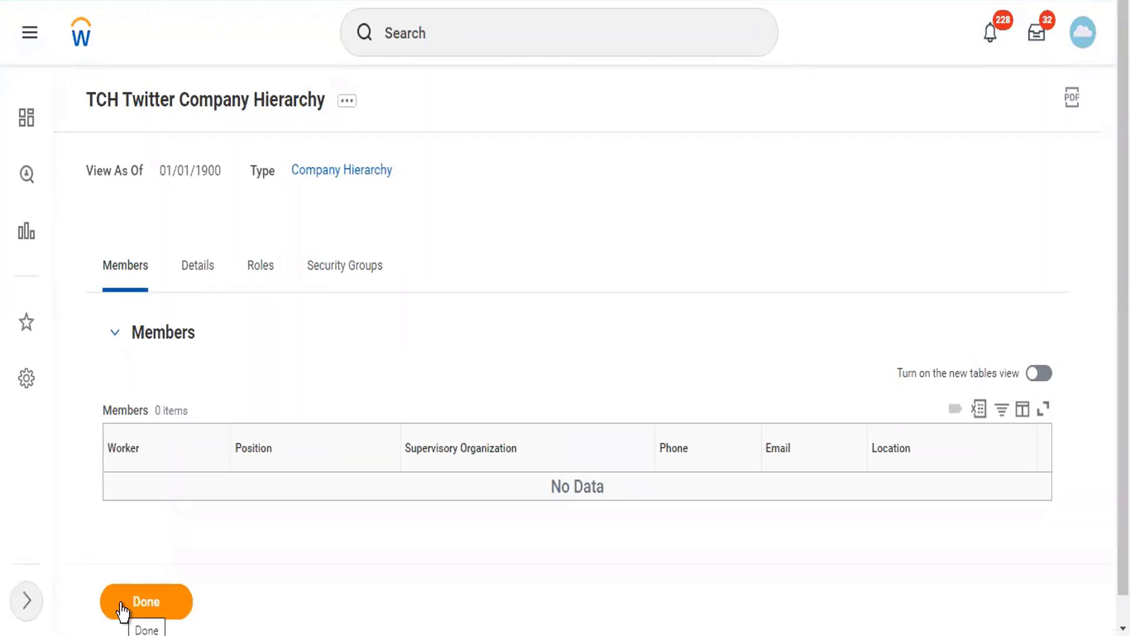
# - Open Navigate Hierarchy to see LSUP Lambo Supercars and TC102 Twitter Inc under TCH
pyautogui.click(347, 102)
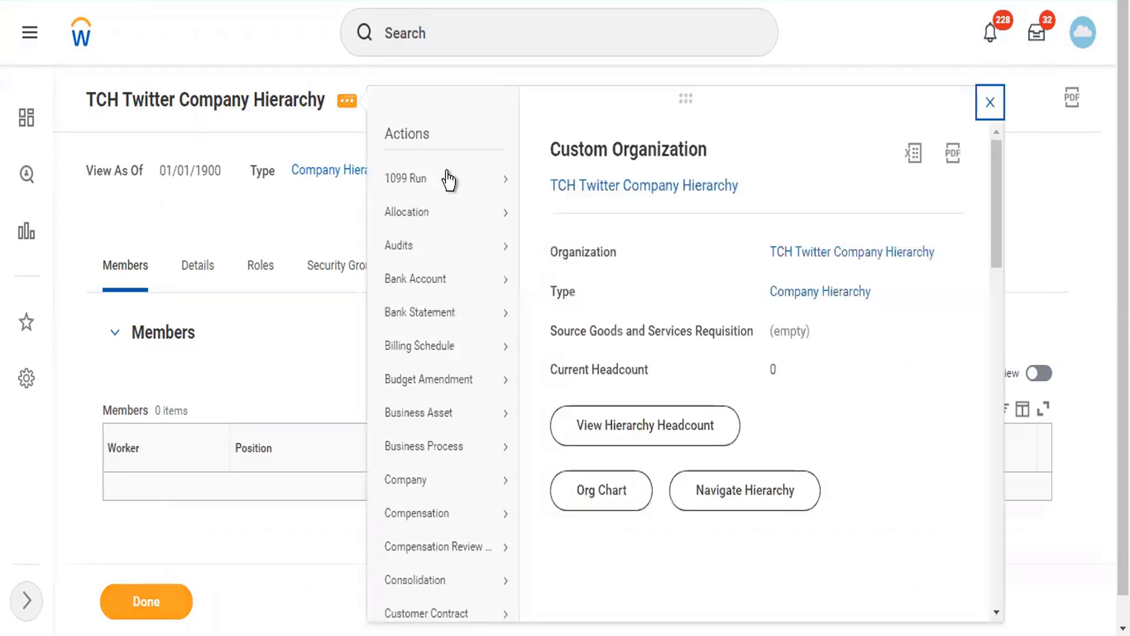
pyautogui.moveTo(449, 179)
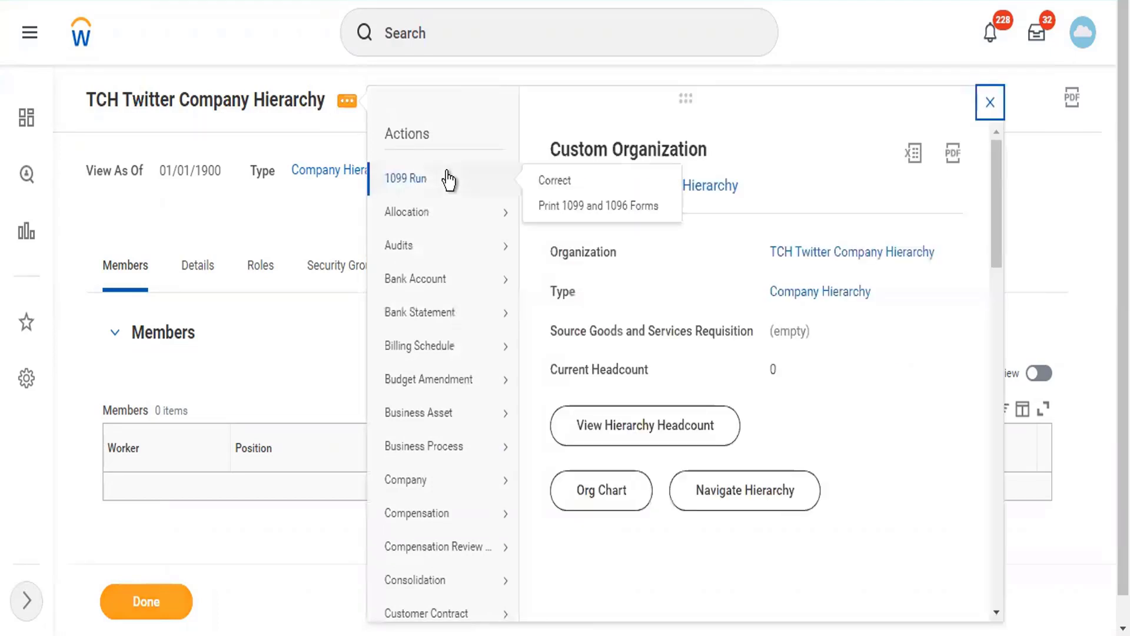
pyautogui.click(720, 500)
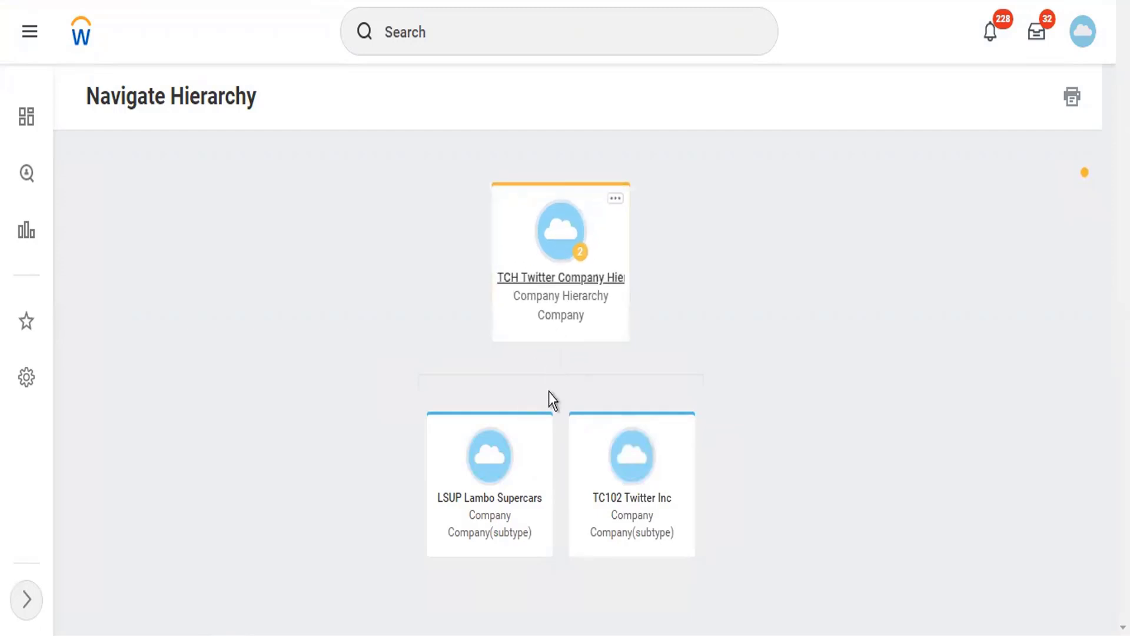
# - Open the TC102 Twitter Inc page, then search 'cr comp hier' to launch Create Company Hierarchy
pyautogui.click(650, 523)
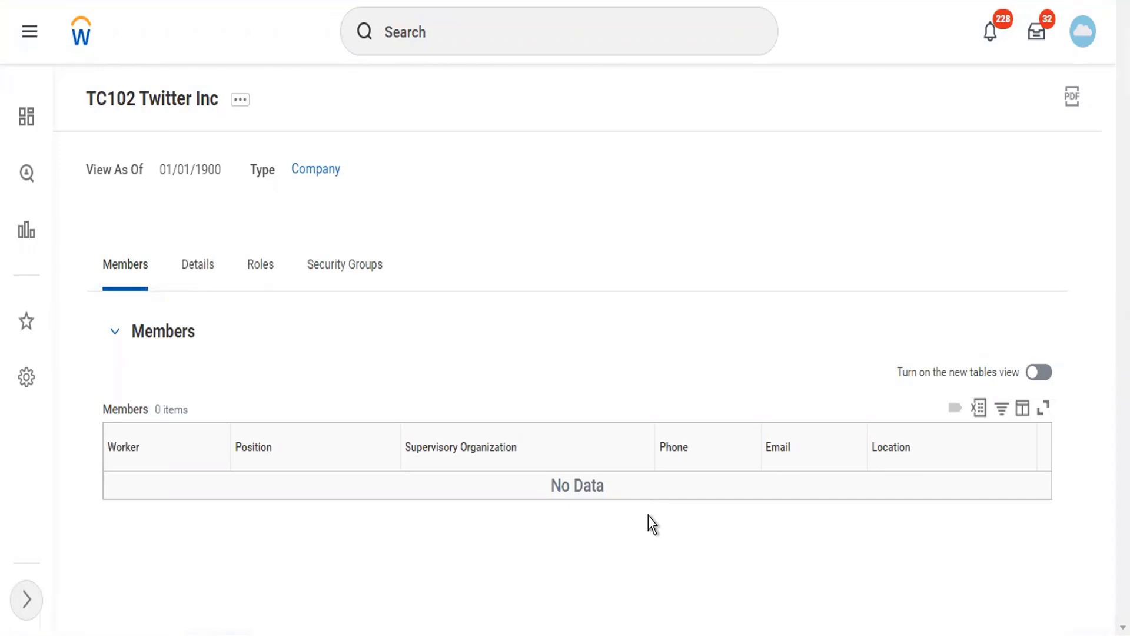
pyautogui.click(447, 18)
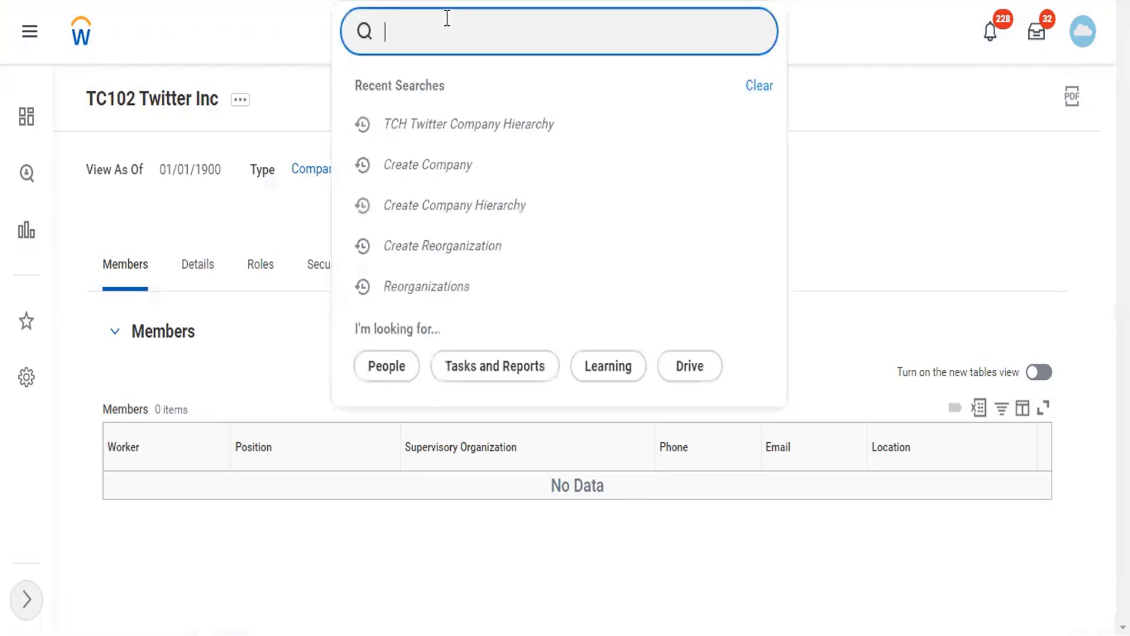
pyautogui.write('cr comp ier')
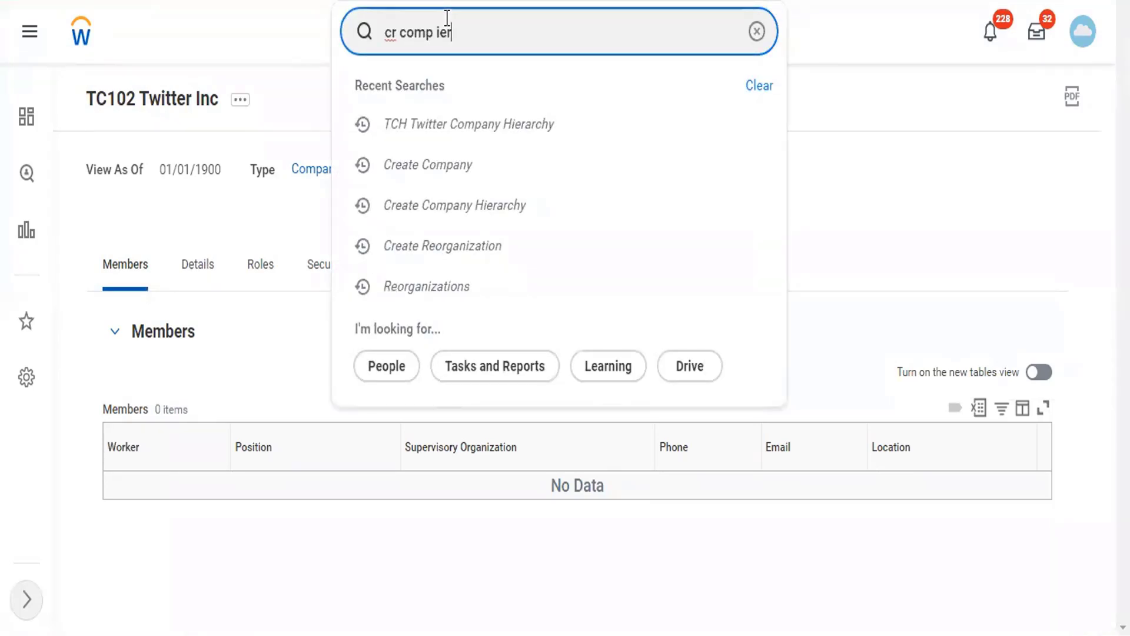
pyautogui.press('BackSpace')
pyautogui.press('BackSpace')
pyautogui.press('BackSpace')
pyautogui.write('hier')
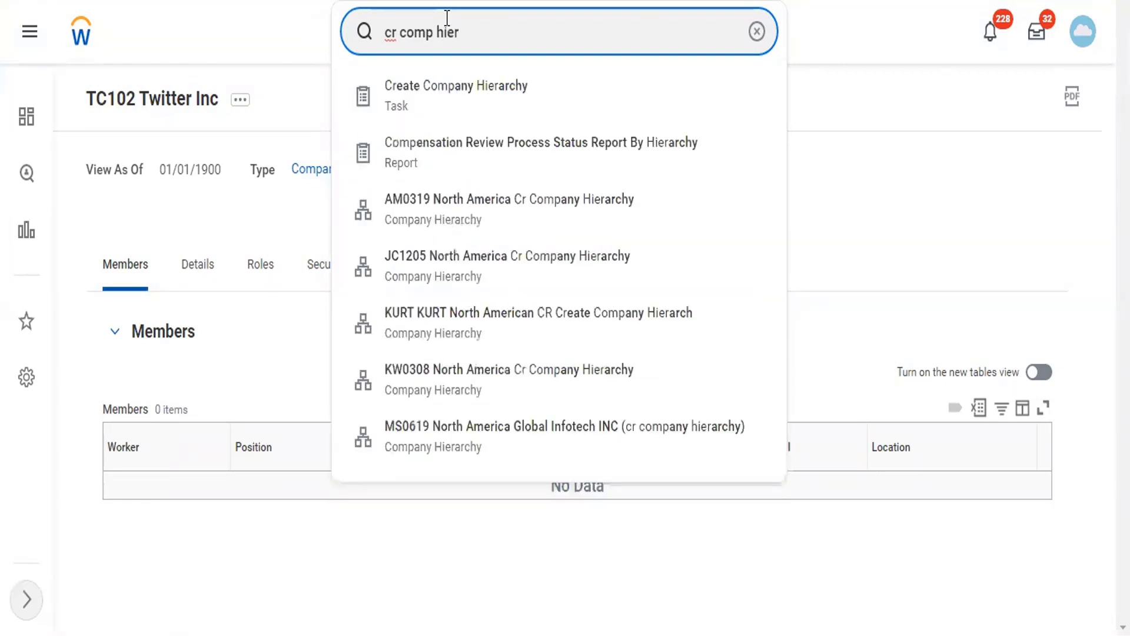
pyautogui.press('Return')
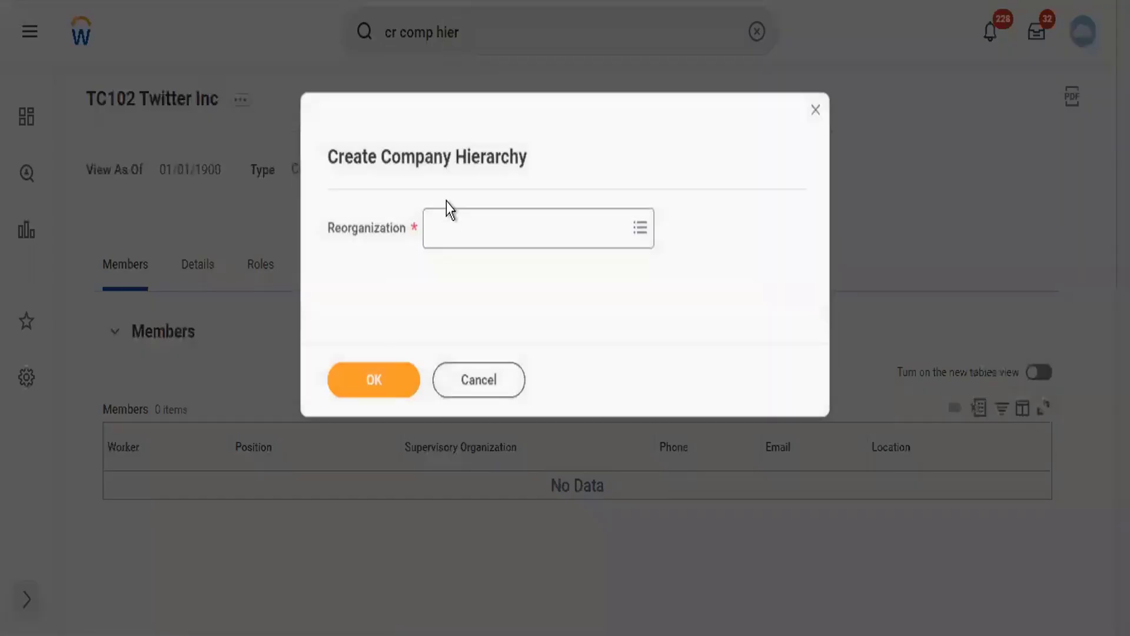
# - Choose Twitter Reorg as the reorganization for the new hierarchy
pyautogui.click(449, 217)
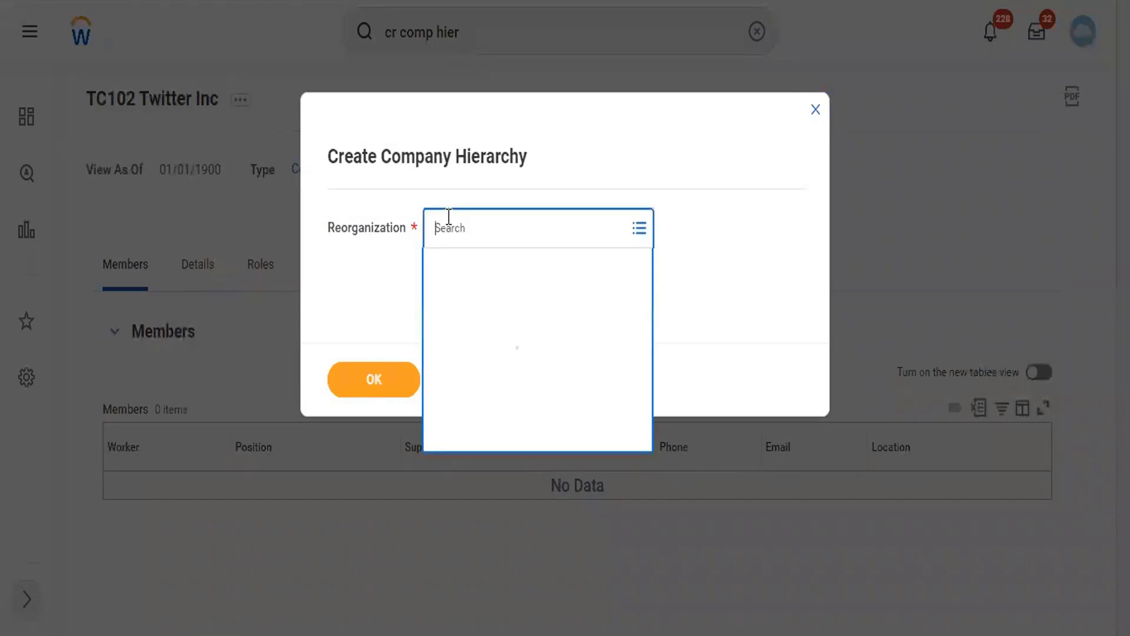
pyautogui.write('twitter')
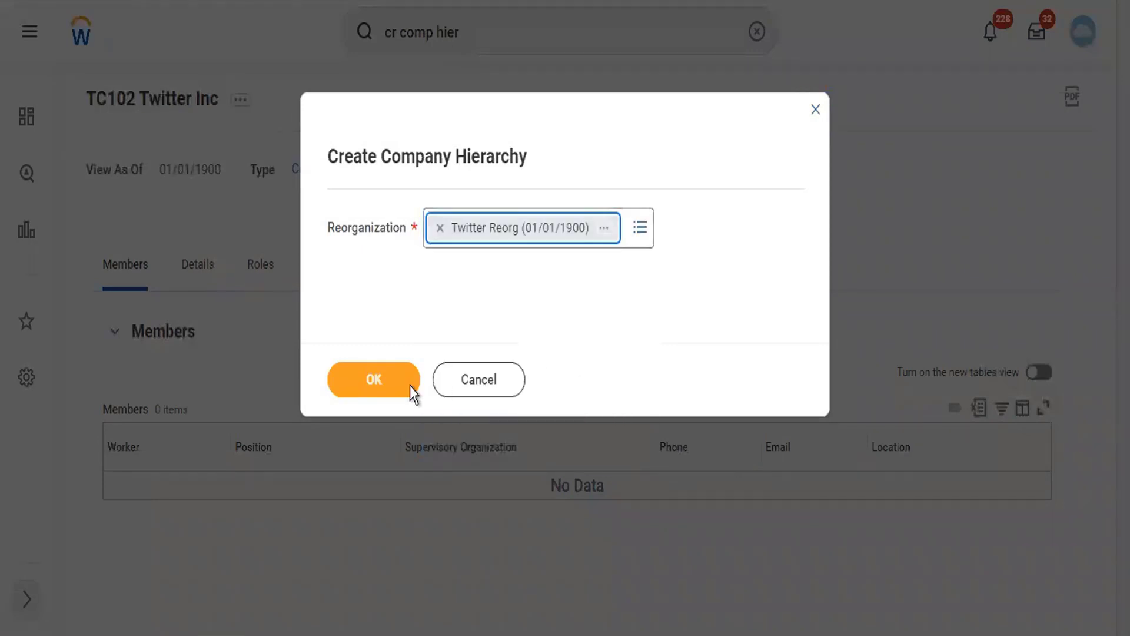
pyautogui.click(410, 387)
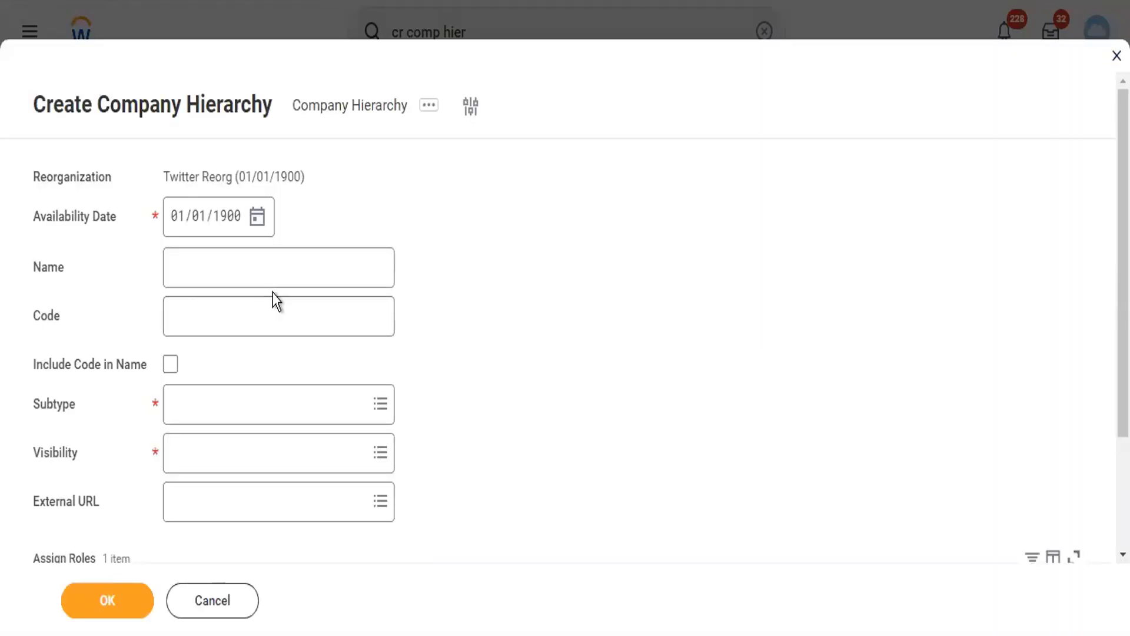
# - Name the hierarchy 'Twitter Level 2' and give it code TLC2
pyautogui.click(265, 279)
pyautogui.write('Tw')
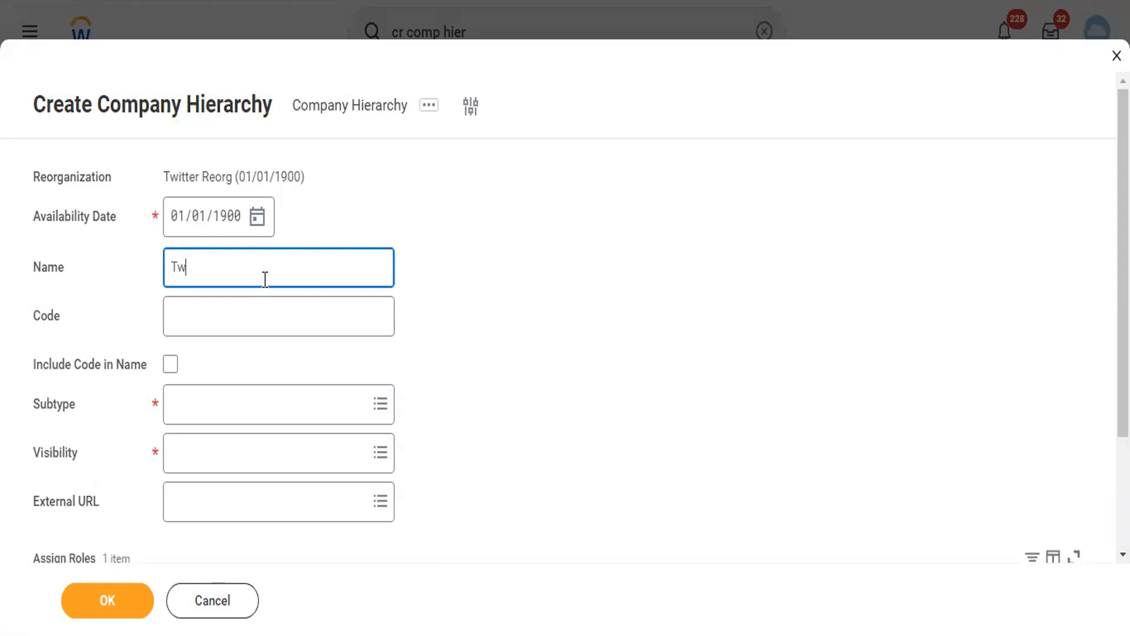
pyautogui.write('itter Level 2')
pyautogui.press('Tab')
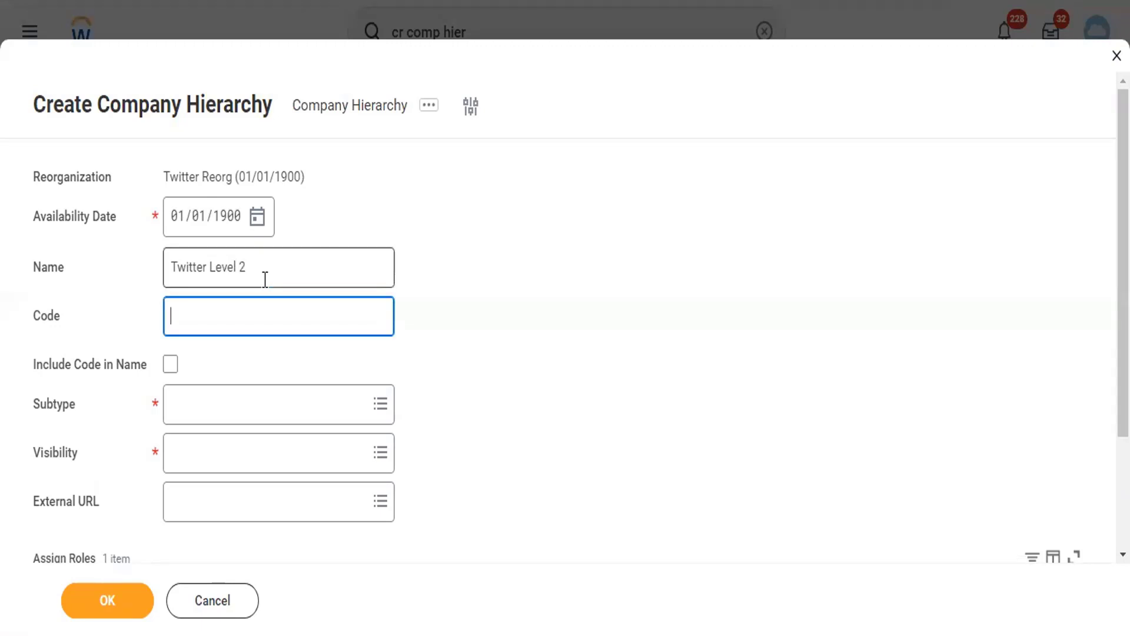
pyautogui.write('TLC2')
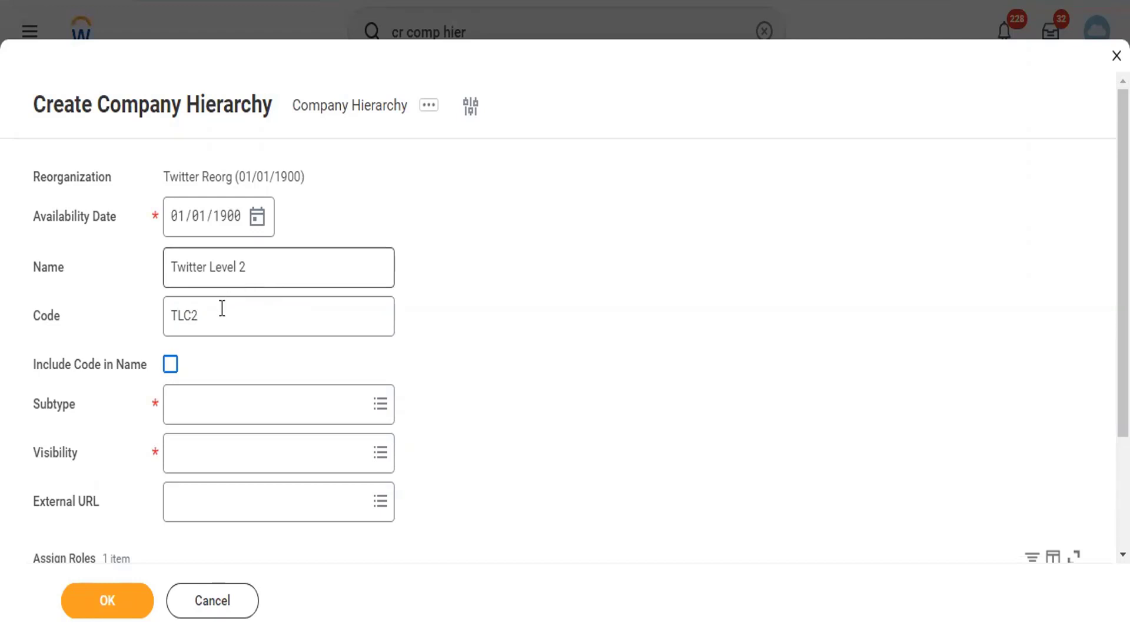
pyautogui.click(126, 318)
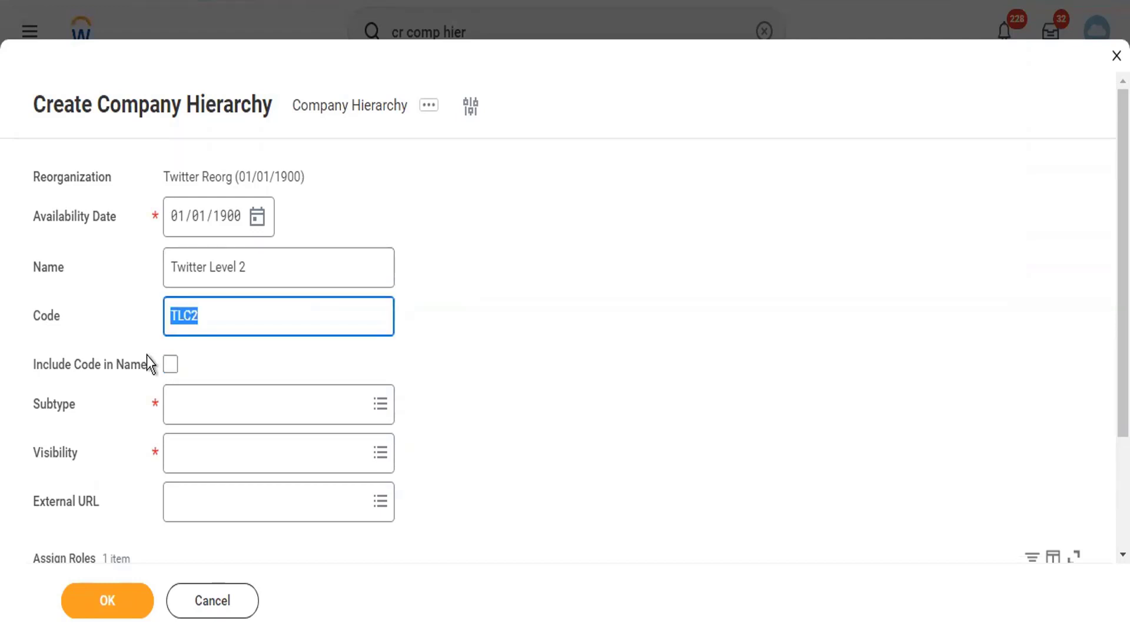
# - Include the code in the name, set subtype Company and visibility Everyone, and create it
pyautogui.click(169, 366)
pyautogui.click(199, 414)
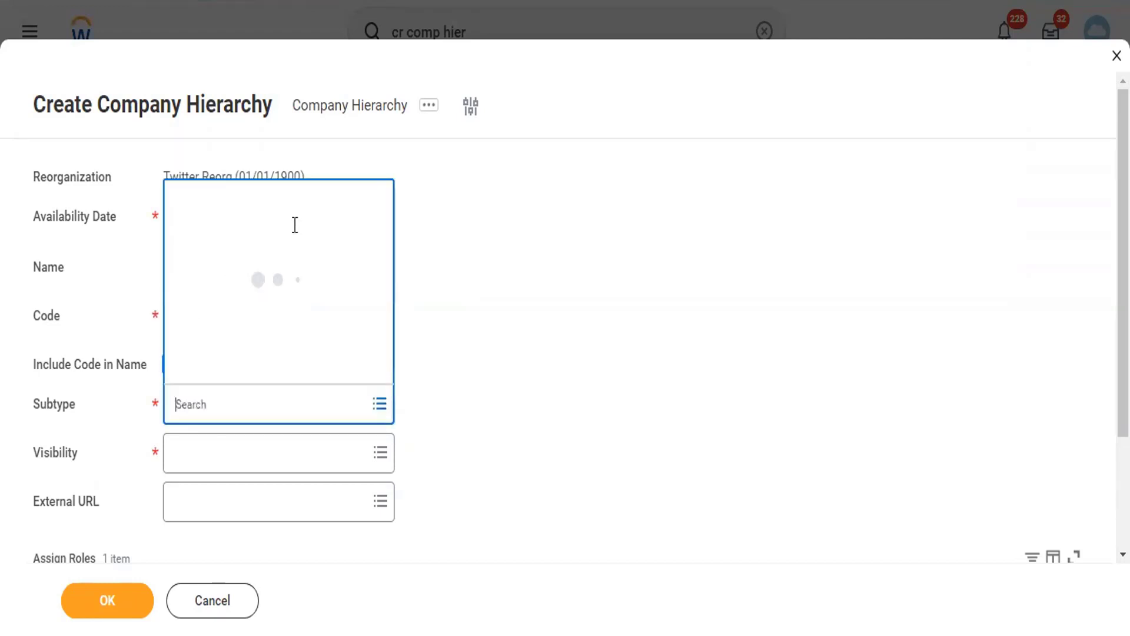
pyautogui.click(266, 230)
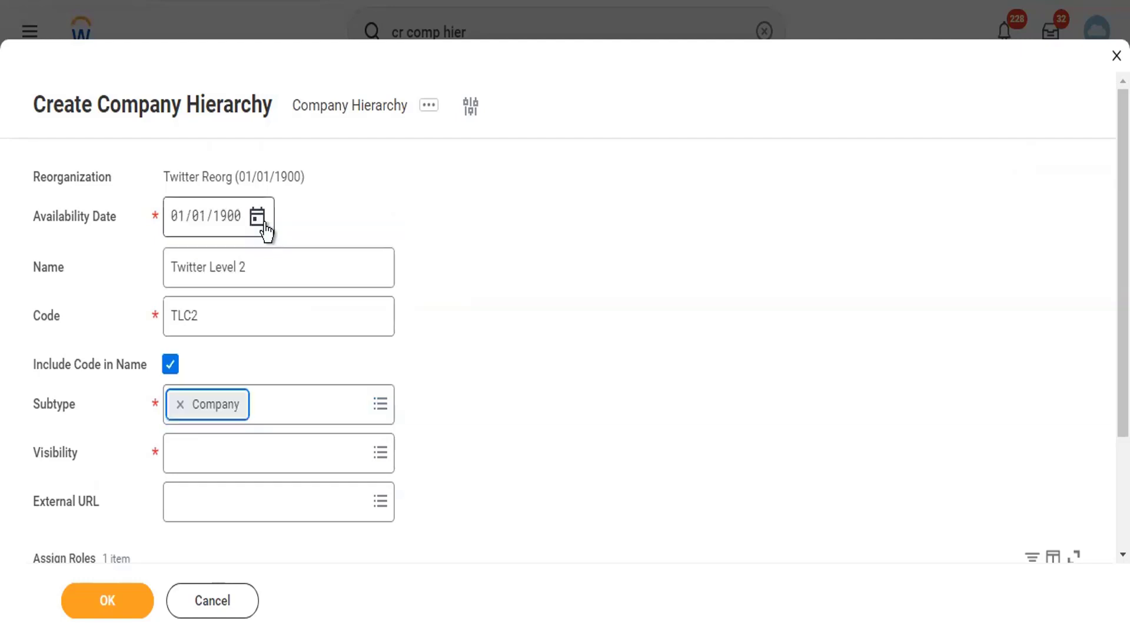
pyautogui.click(212, 456)
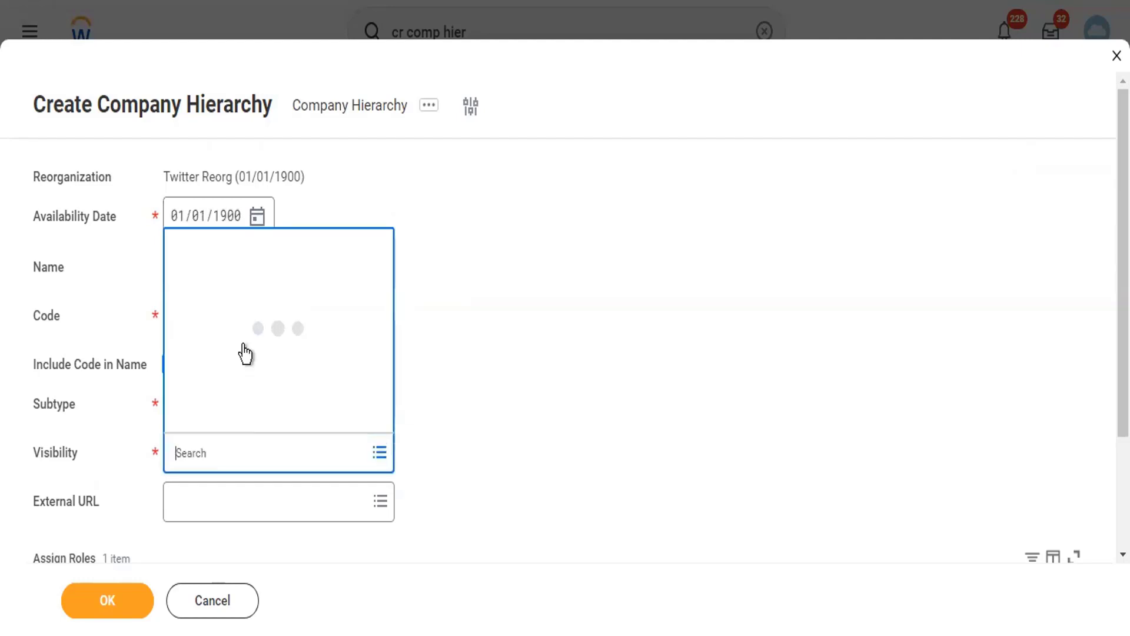
pyautogui.click(243, 346)
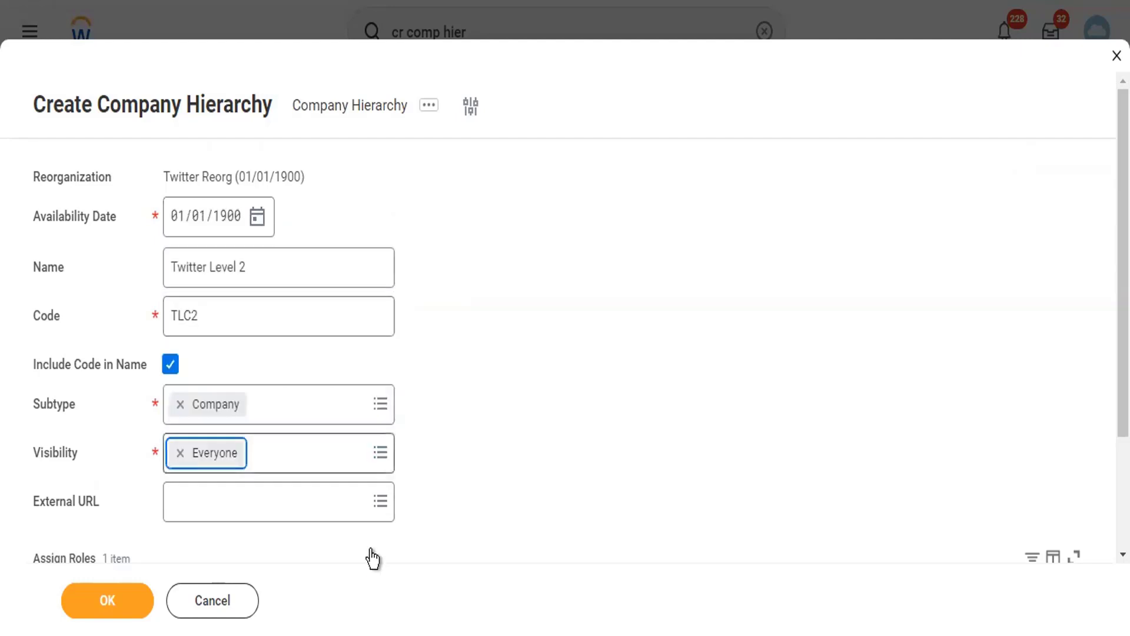
pyautogui.click(137, 600)
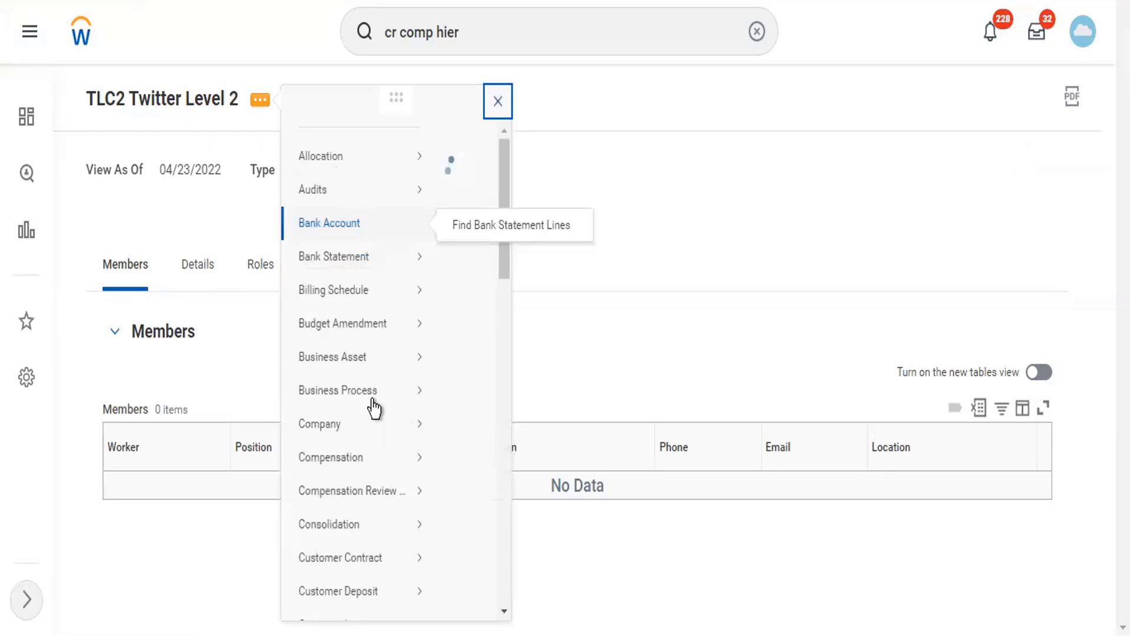
# - Replace the reference ID value CUSTOM_ORGANIZATION-6-5571 with TLC2 and save it
pyautogui.scroll(-10, 374, 408)
pyautogui.moveTo(381, 268)
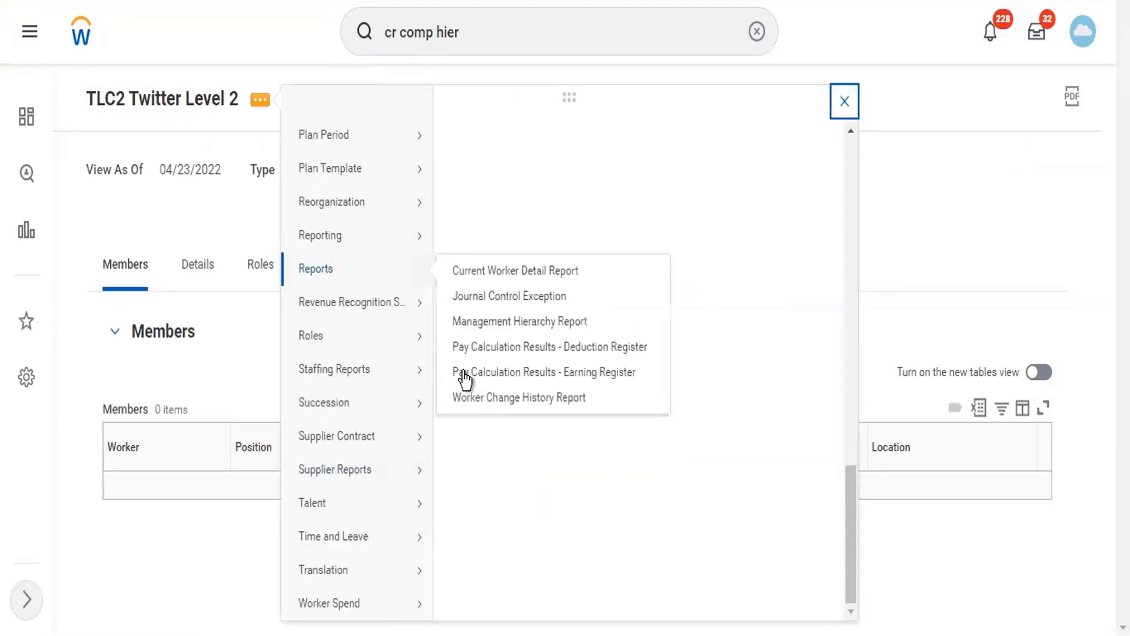
pyautogui.scroll(8, 485, 403)
pyautogui.click(484, 403)
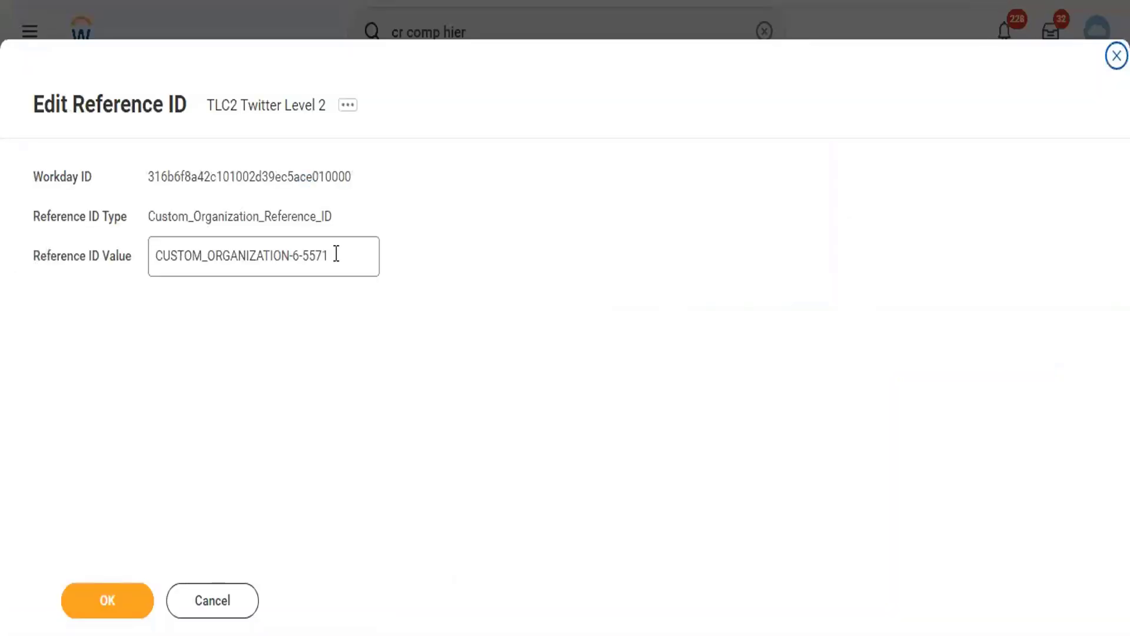
pyautogui.click(148, 255)
pyautogui.hotkey('ctrl', 'a')
pyautogui.write('TLC2')
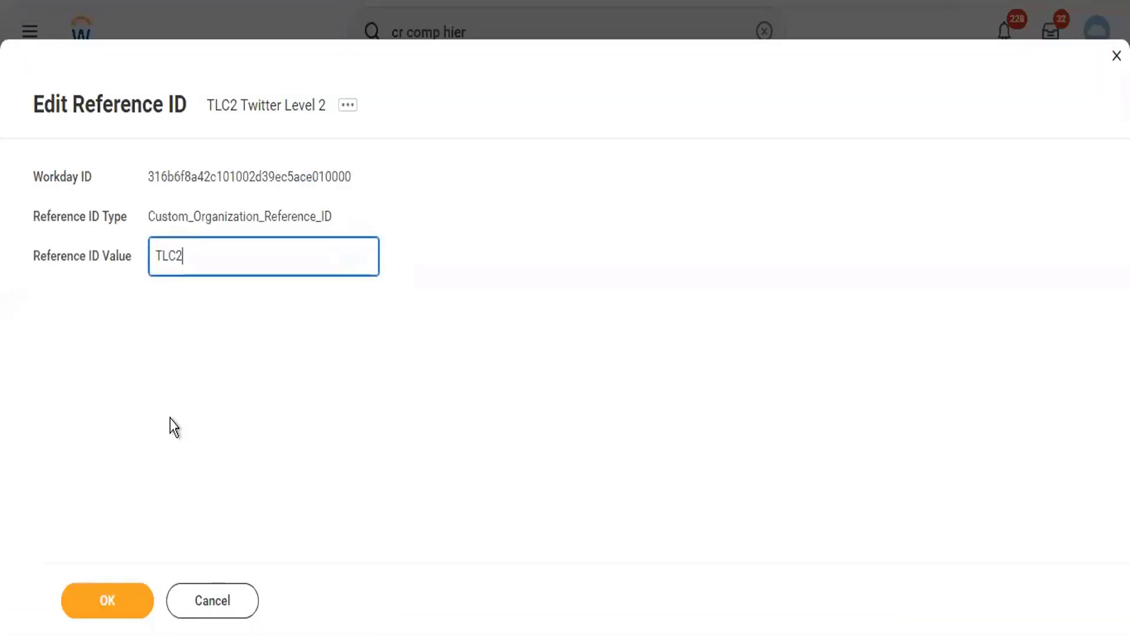
pyautogui.click(93, 615)
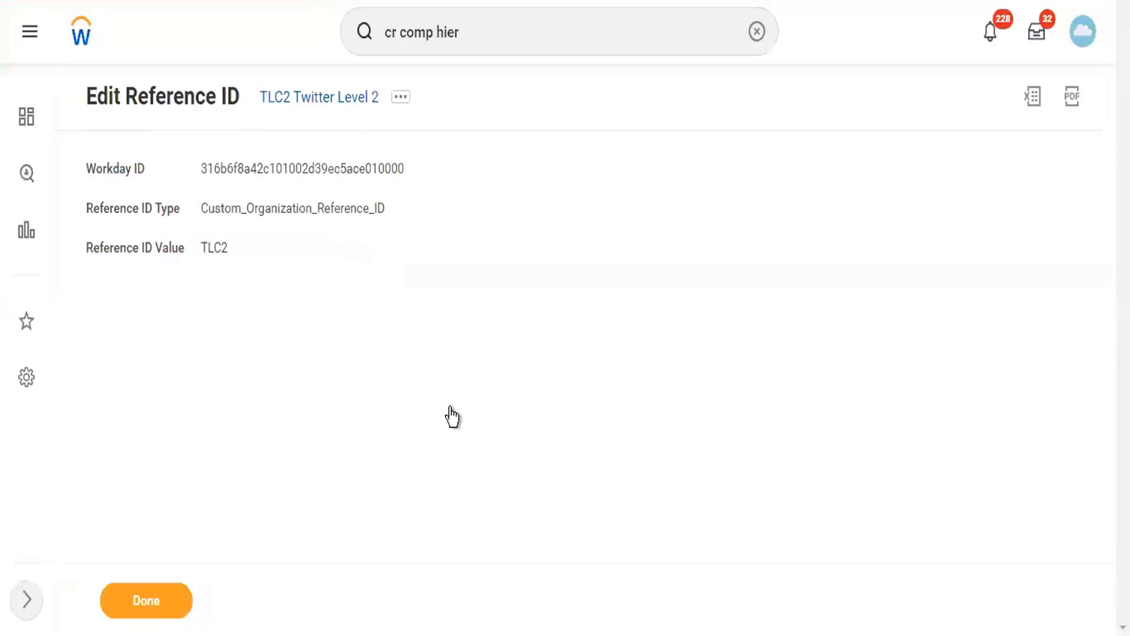
pyautogui.click(472, 31)
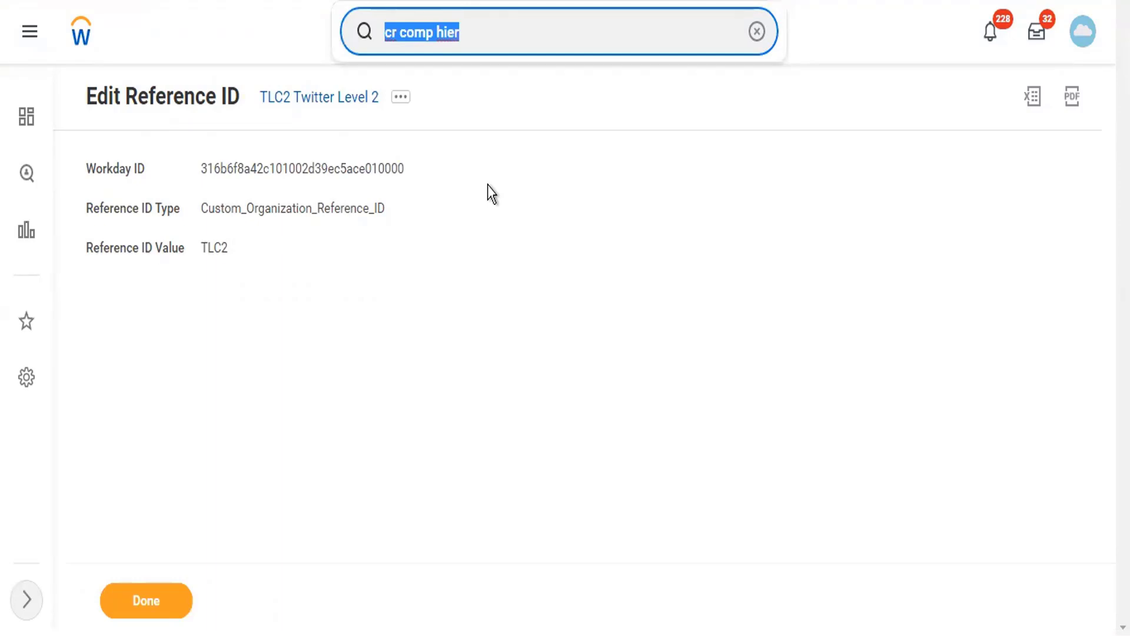
# - Open TCH Twitter Company Hierarchy and start Assign Included Organizations from its reorganization actions
pyautogui.write('tch')
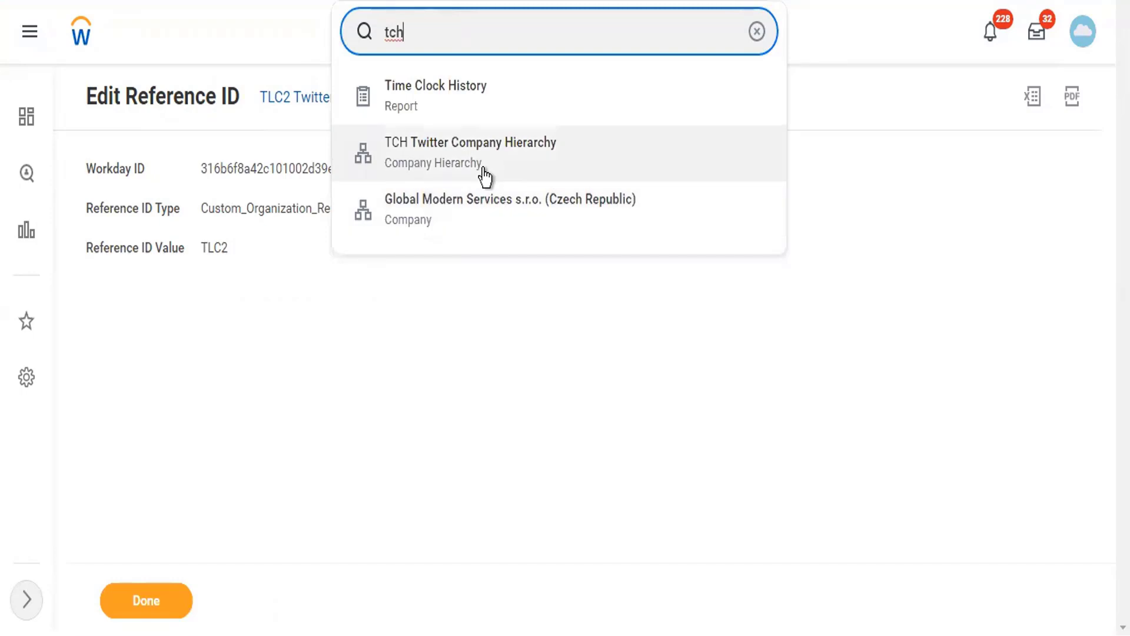
pyautogui.click(485, 176)
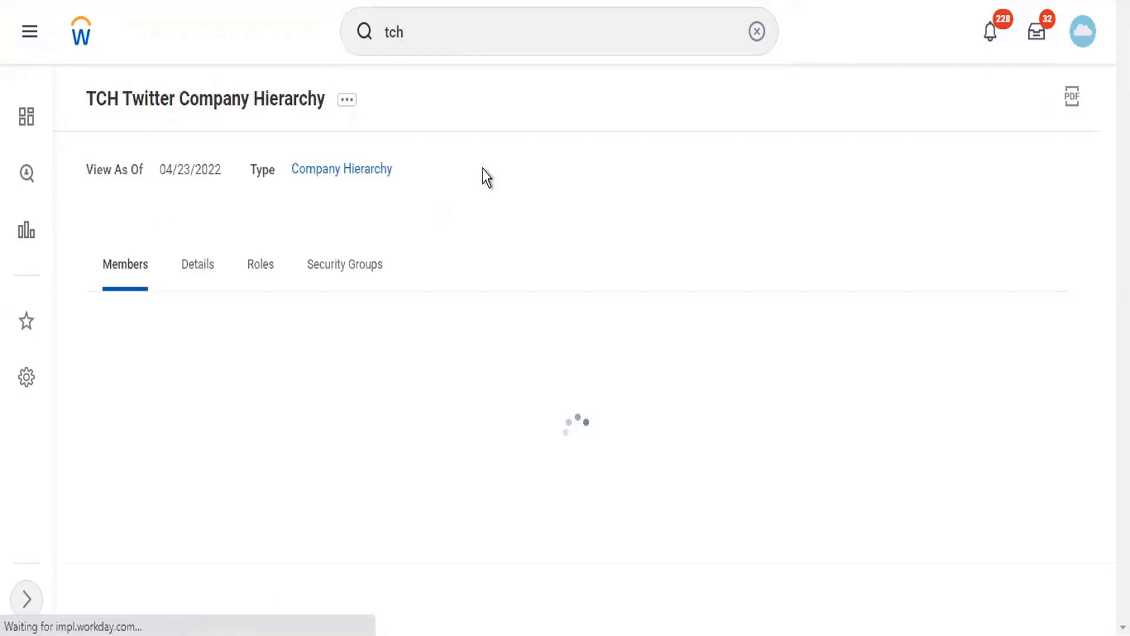
pyautogui.click(349, 101)
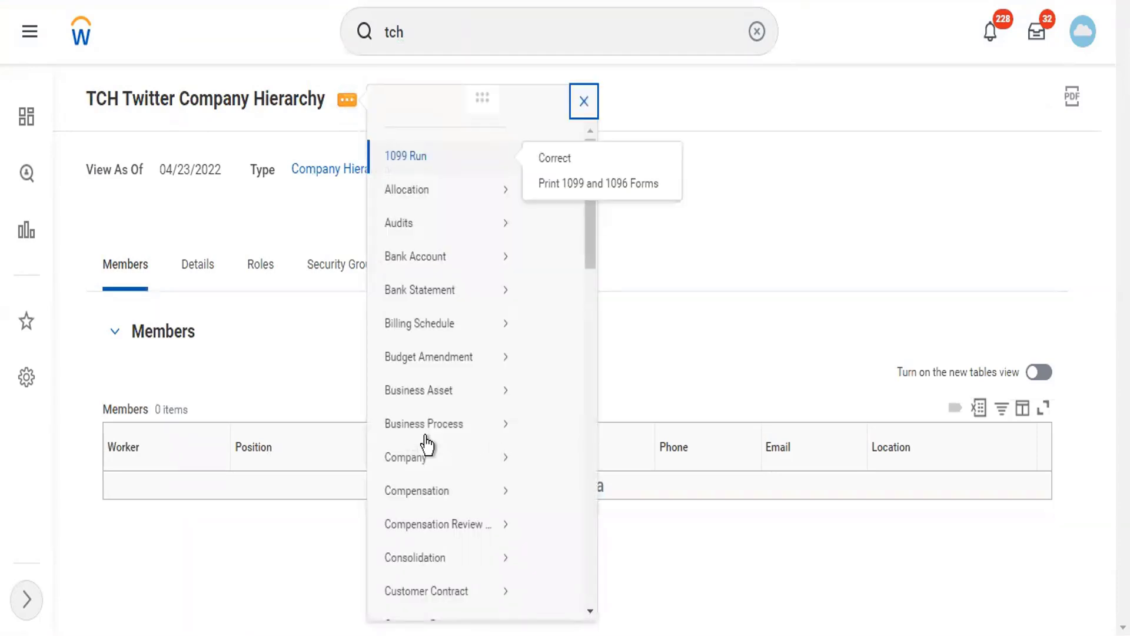
pyautogui.scroll(-4, 489, 329)
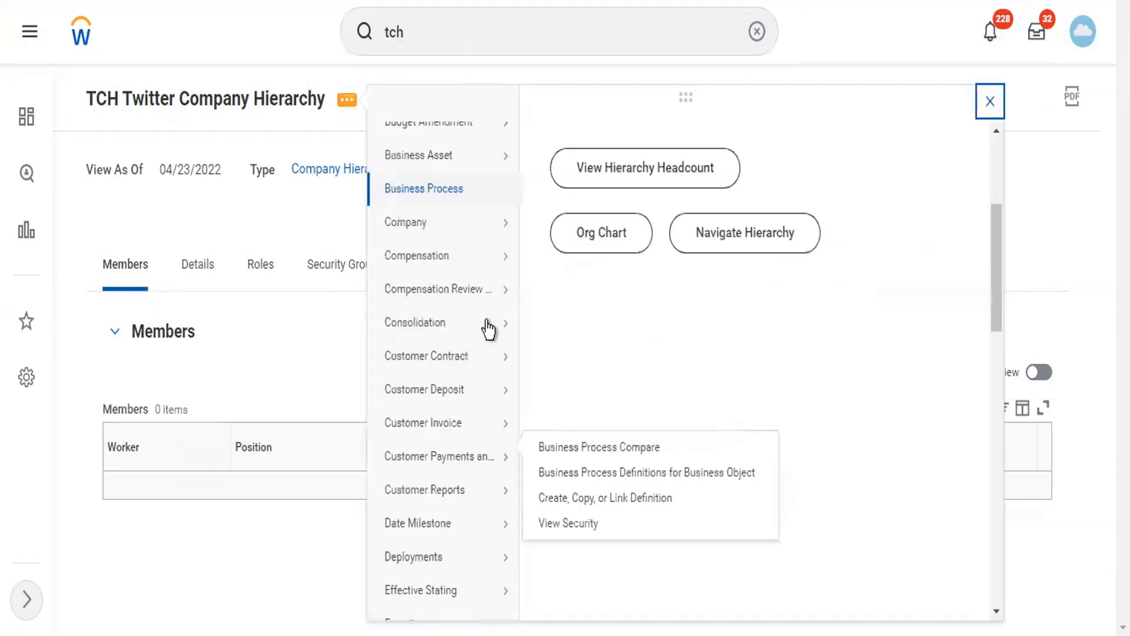
pyautogui.scroll(-5, 488, 330)
pyautogui.moveTo(424, 235)
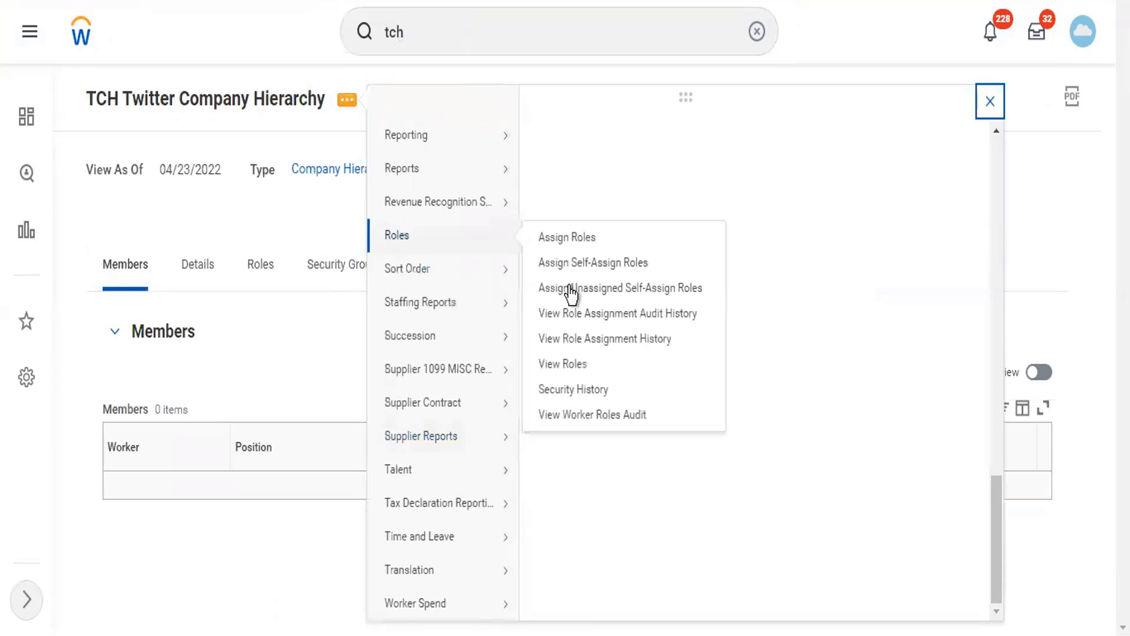
pyautogui.click(577, 286)
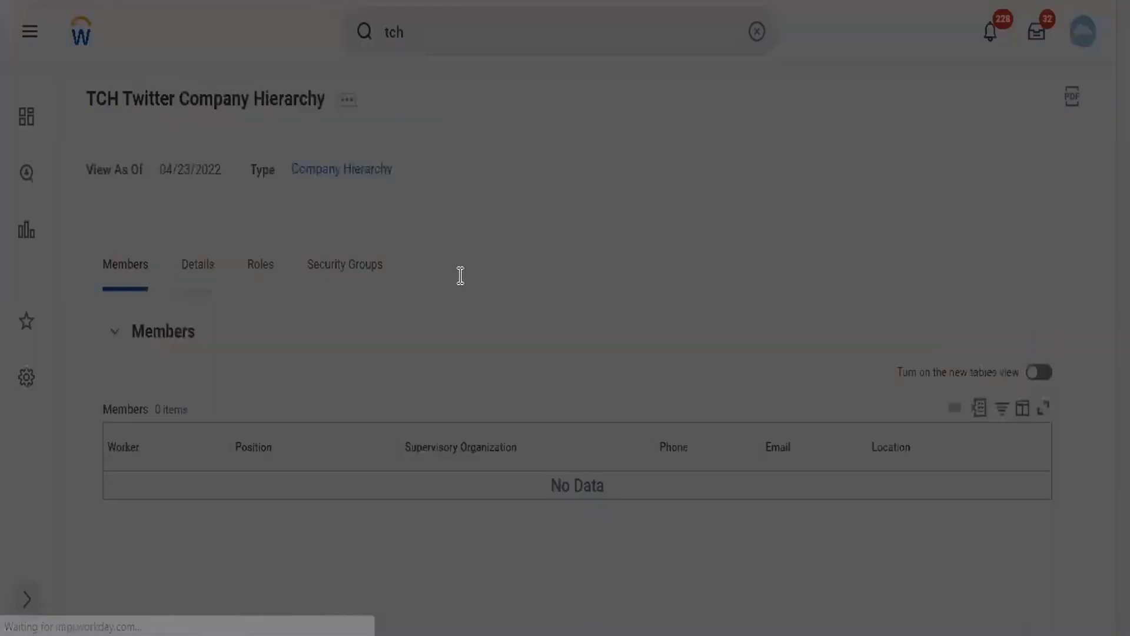
# - Under Twitter Reorg, remove TC102 Twitter Inc and LSUP Lambo Supercars and save
pyautogui.click(460, 275)
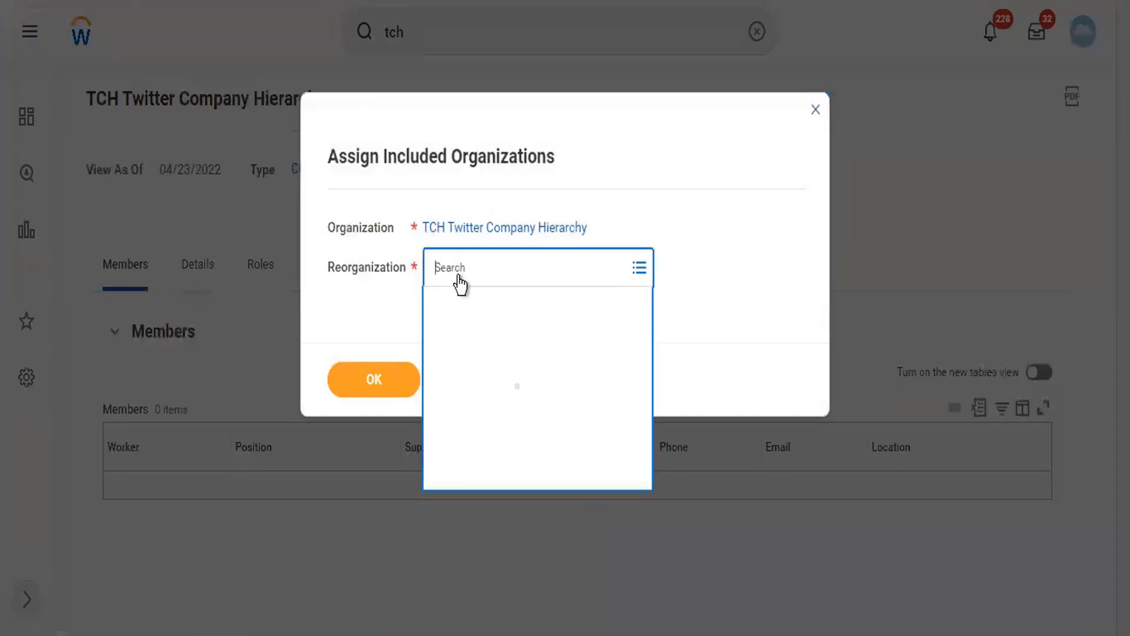
pyautogui.write('twitter')
pyautogui.press('Return')
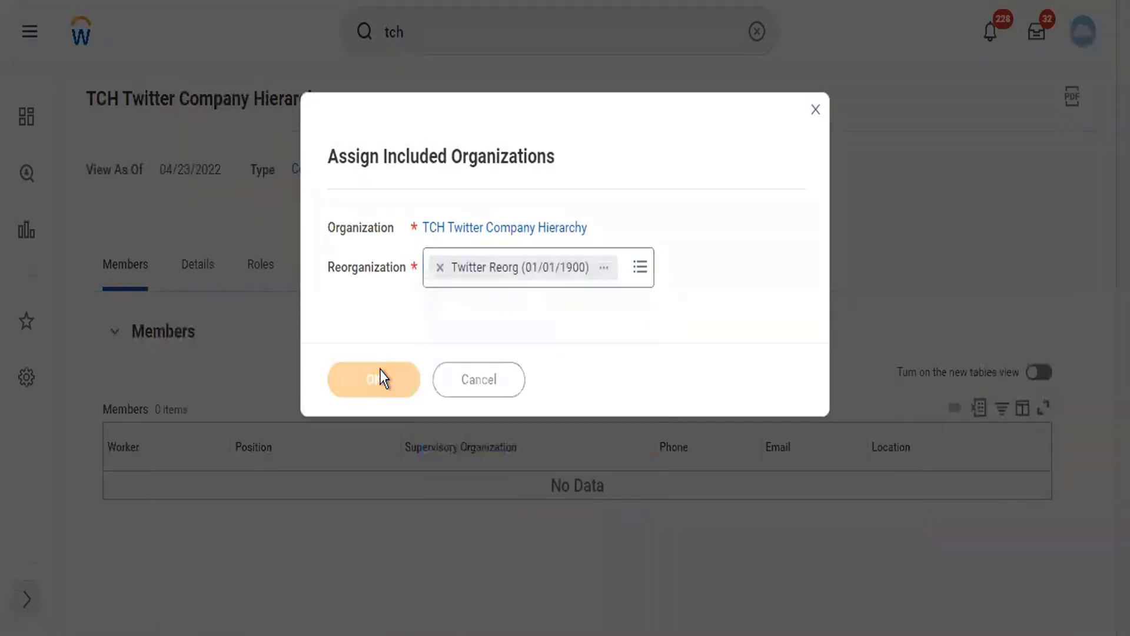
pyautogui.click(380, 377)
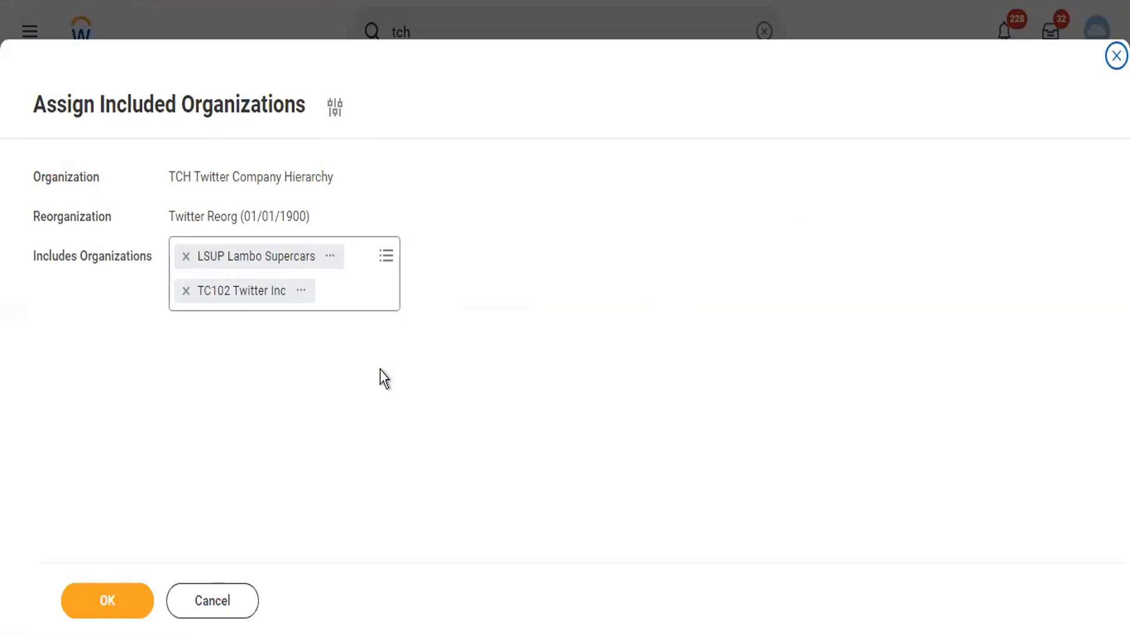
pyautogui.click(186, 290)
pyautogui.click(187, 256)
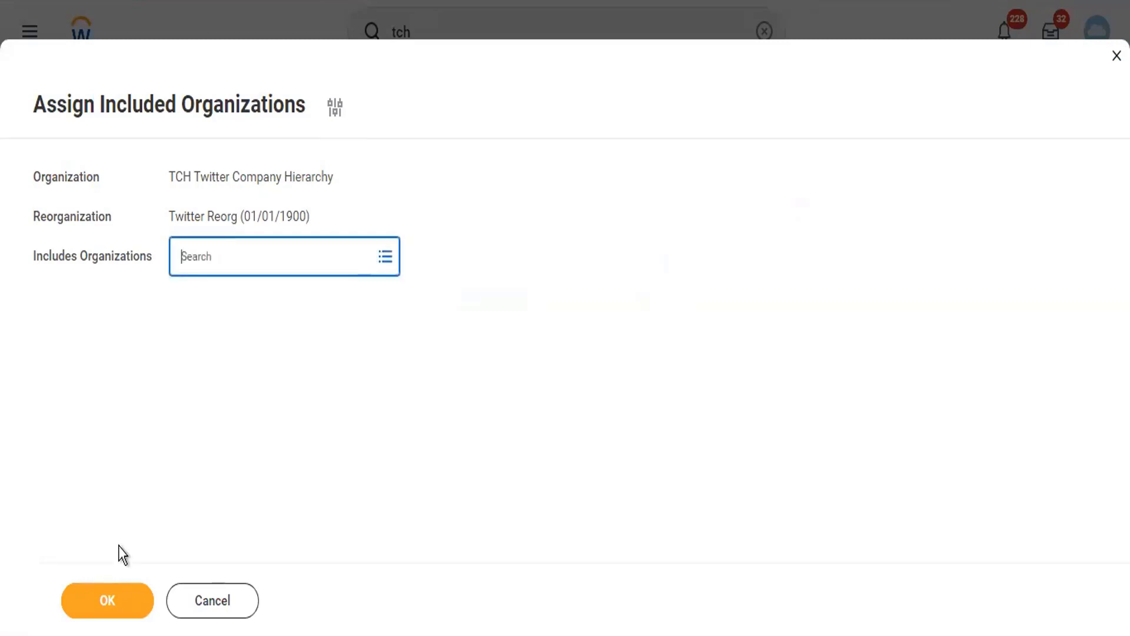
pyautogui.click(108, 603)
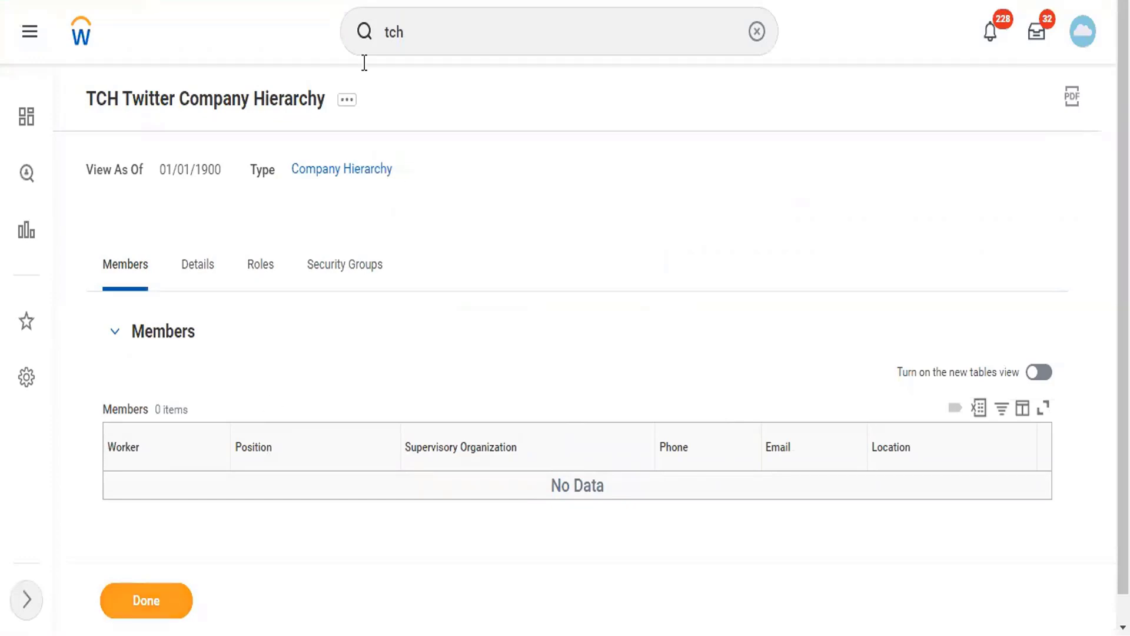
# - Start Create Subordinate for TCH Twitter Company Hierarchy, then cancel out of it
pyautogui.click(347, 100)
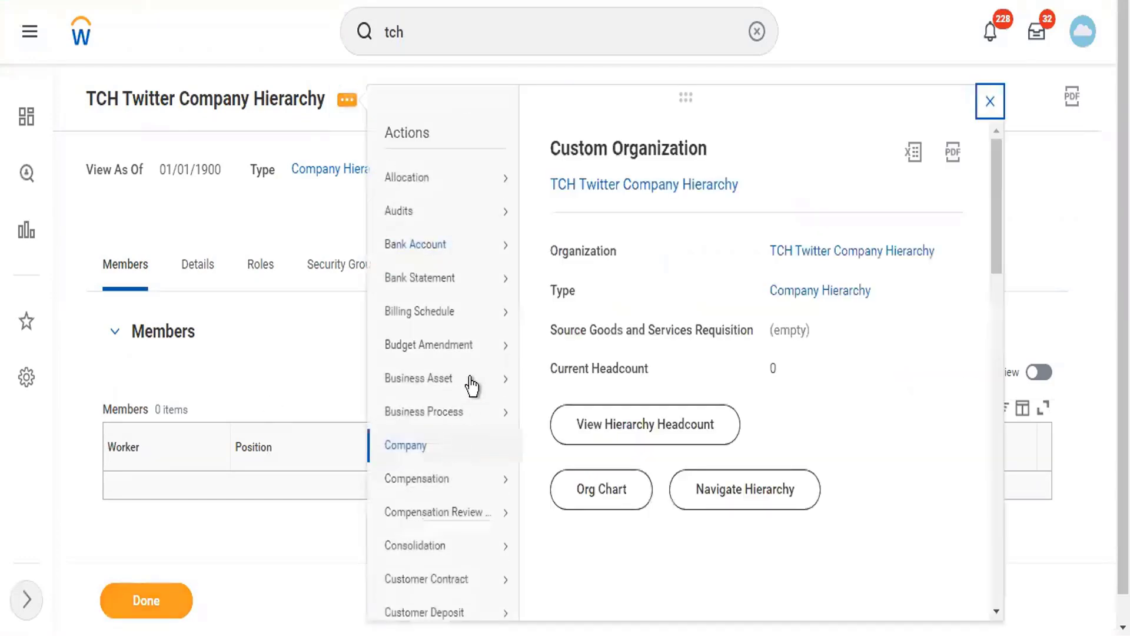
pyautogui.scroll(-10, 471, 383)
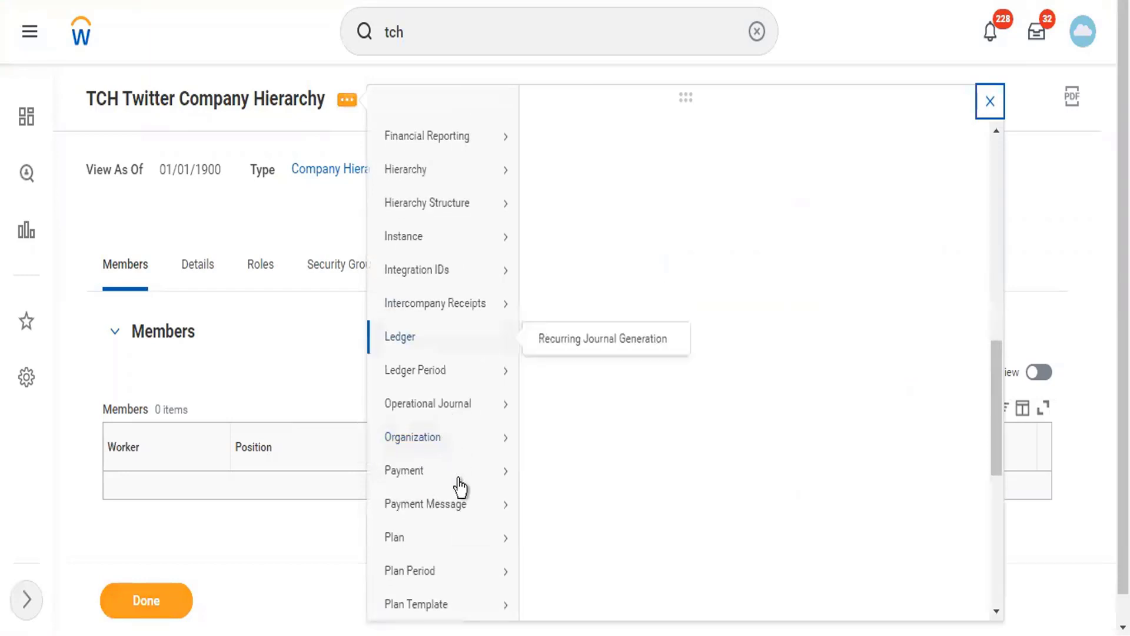
pyautogui.scroll(-5, 463, 518)
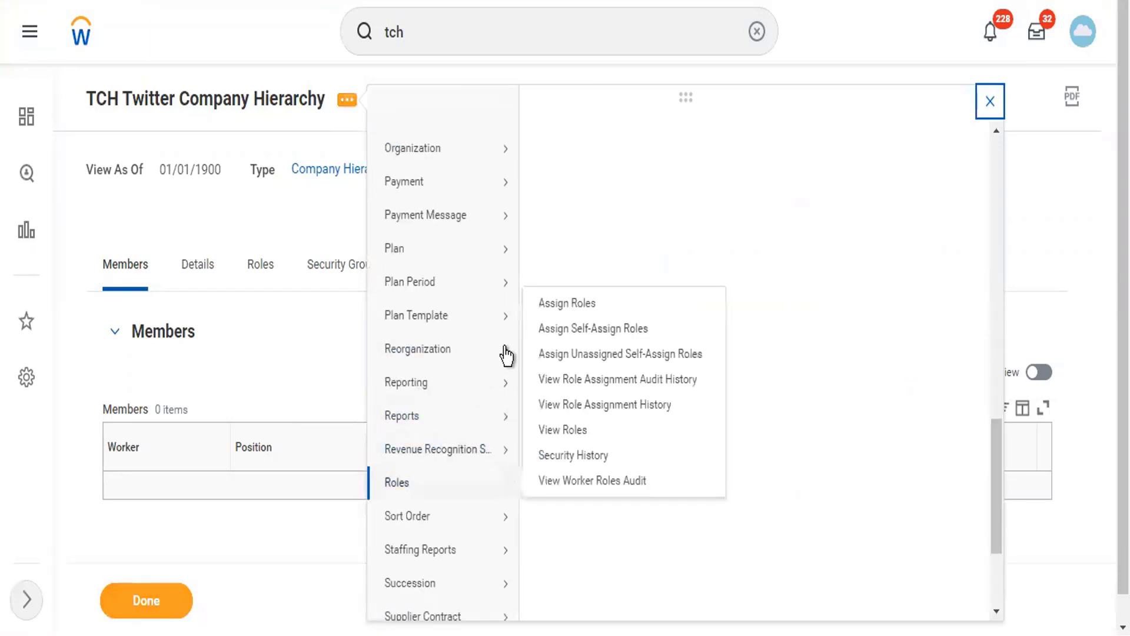
pyautogui.moveTo(507, 352)
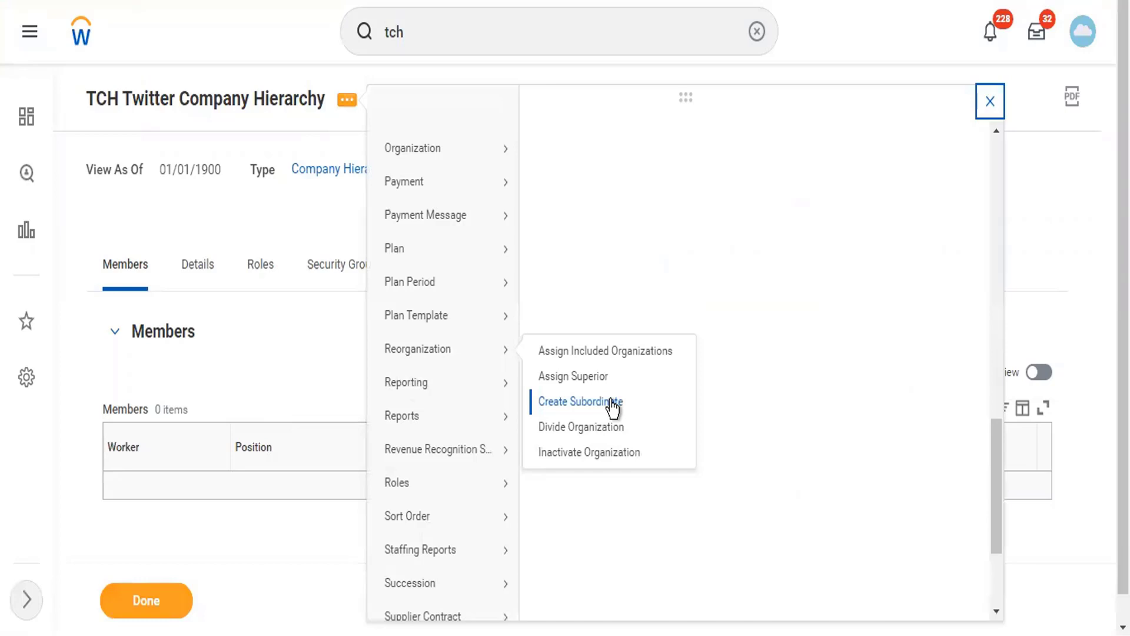
pyautogui.click(585, 398)
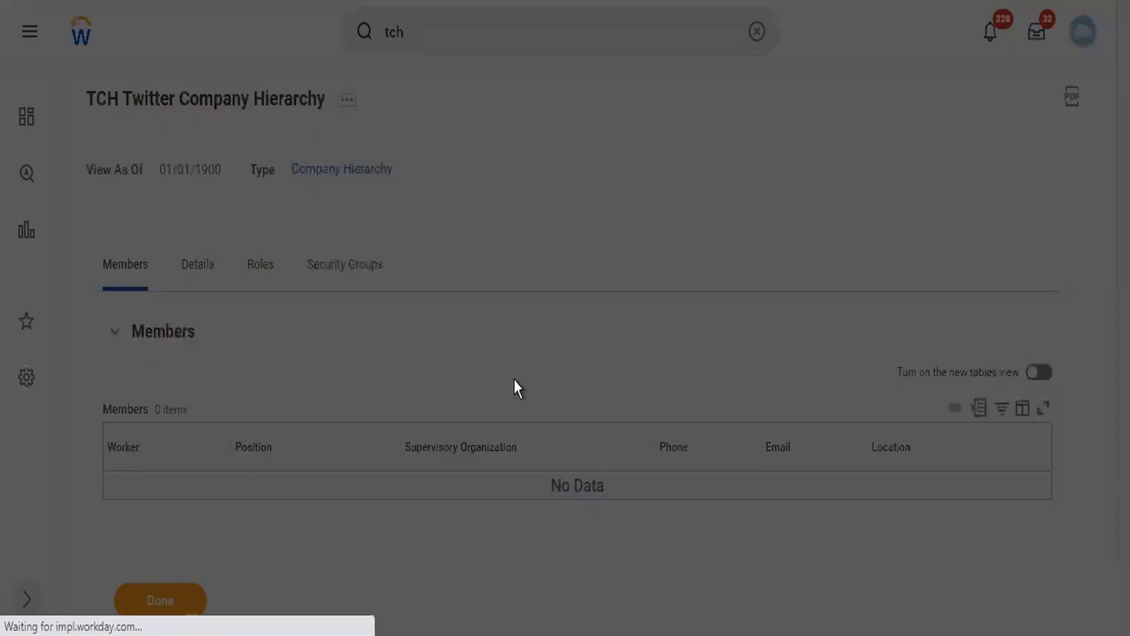
pyautogui.click(373, 382)
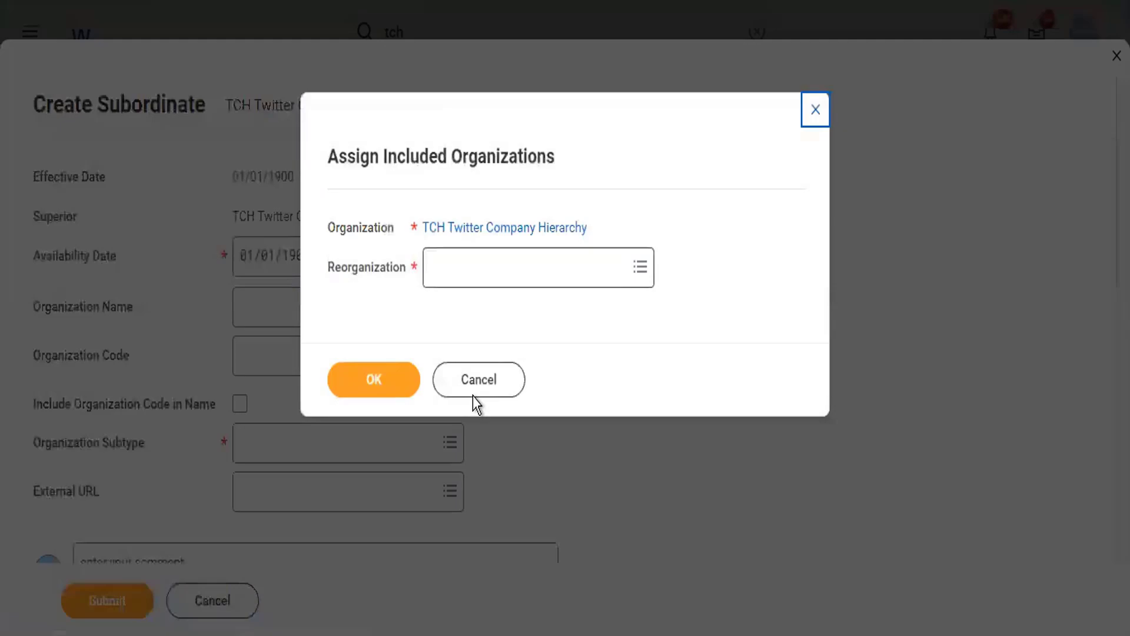
pyautogui.click(474, 394)
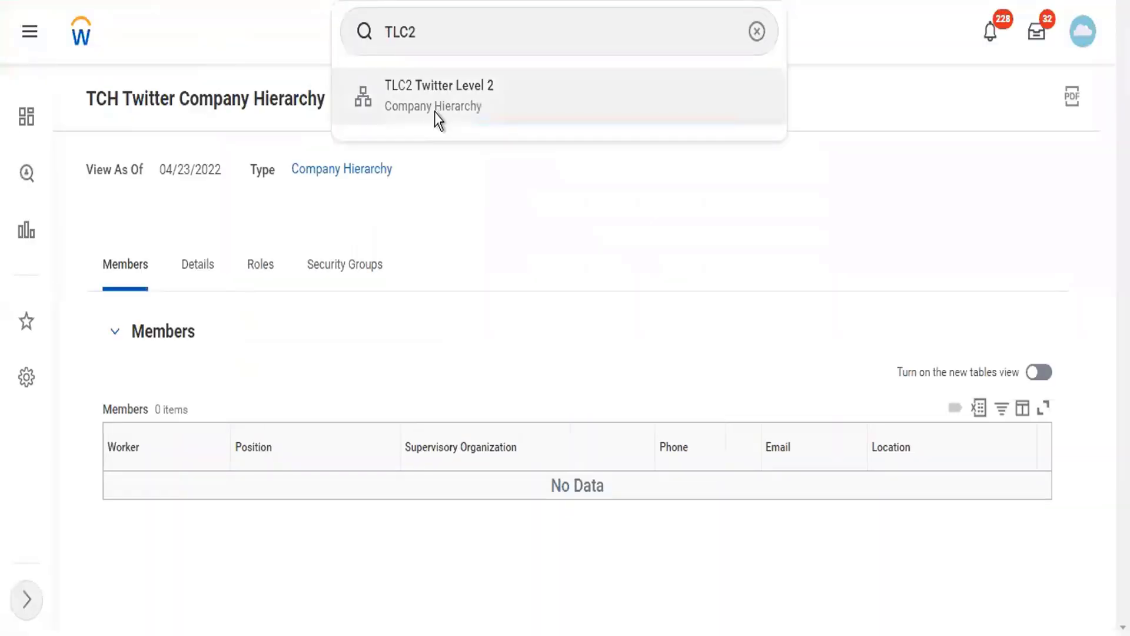
# - Open TLC2 Twitter Level 2 and start its Assign Superior task
pyautogui.click(436, 113)
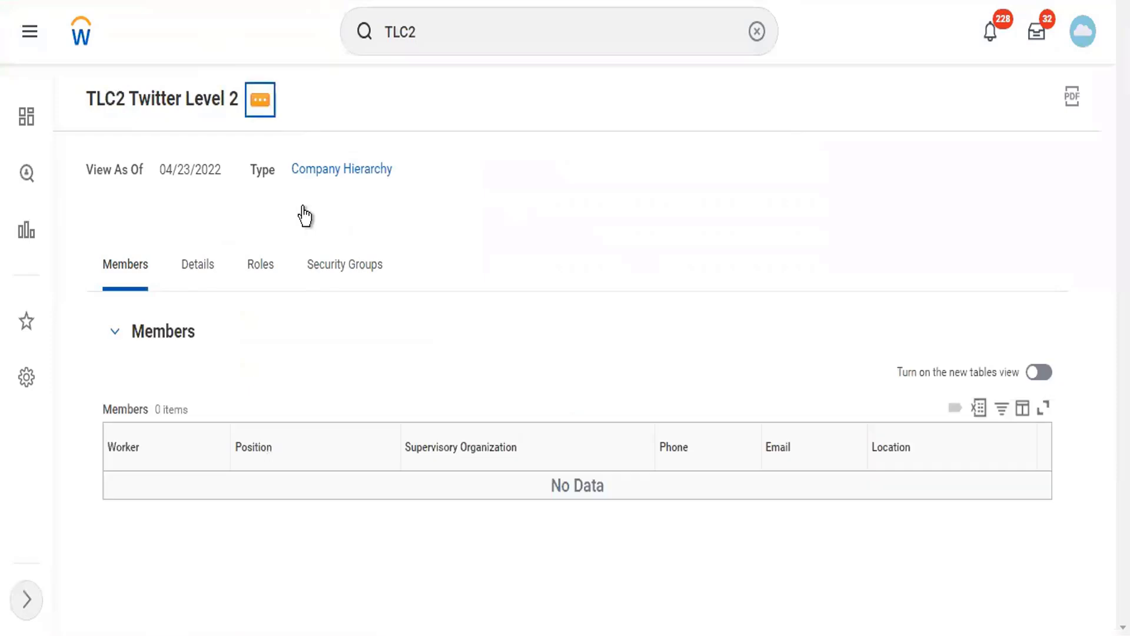
pyautogui.scroll(-10, 369, 486)
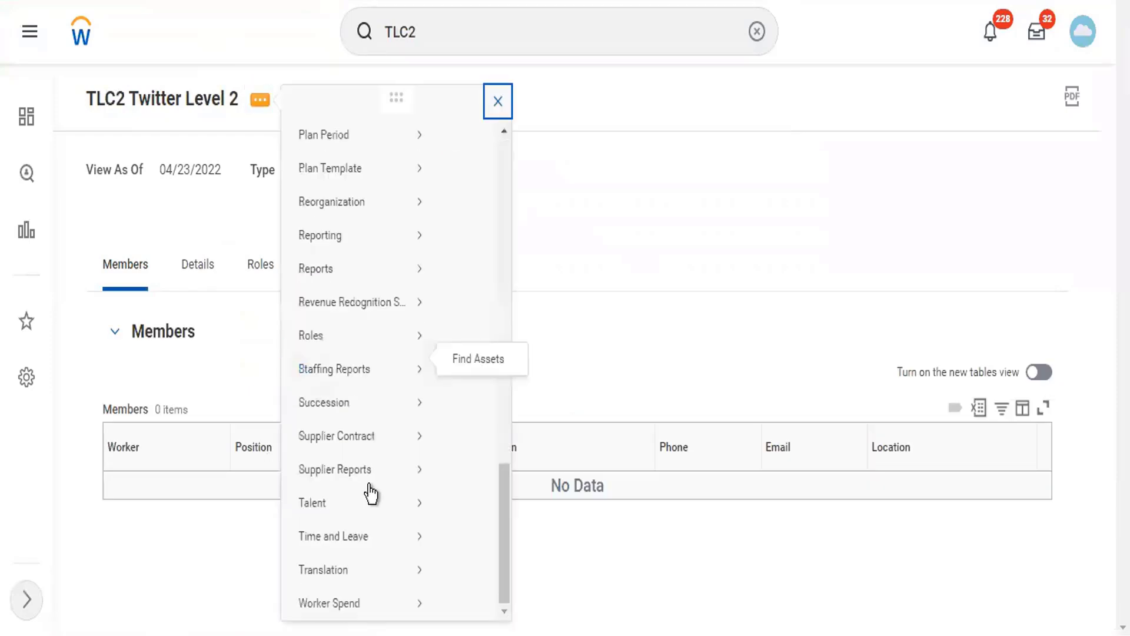
pyautogui.moveTo(372, 490)
pyautogui.moveTo(415, 206)
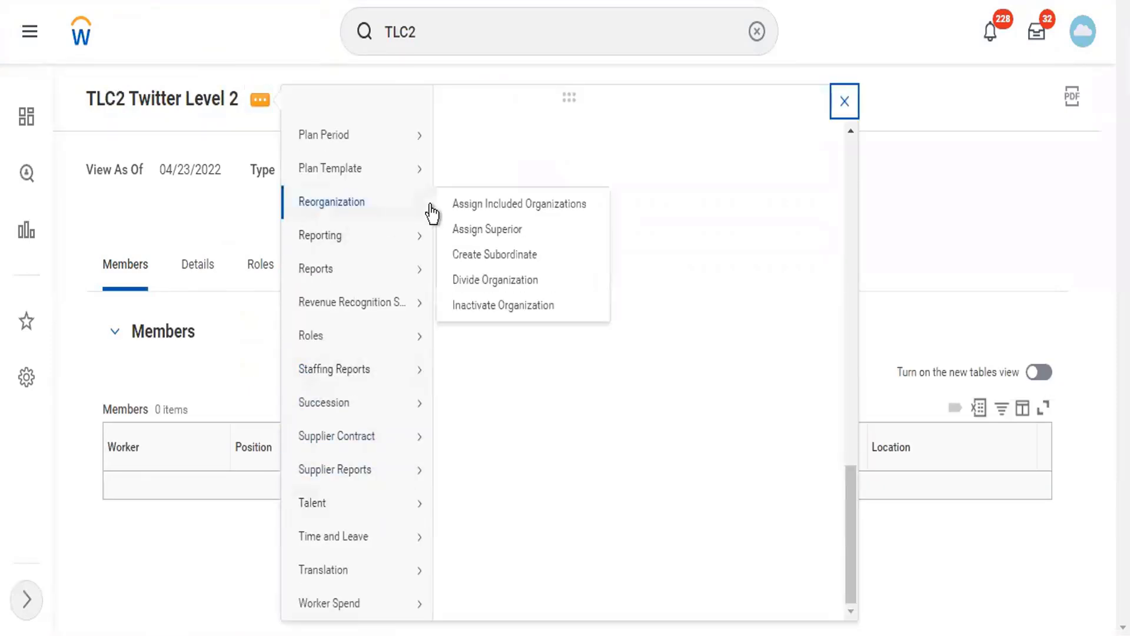
pyautogui.click(479, 229)
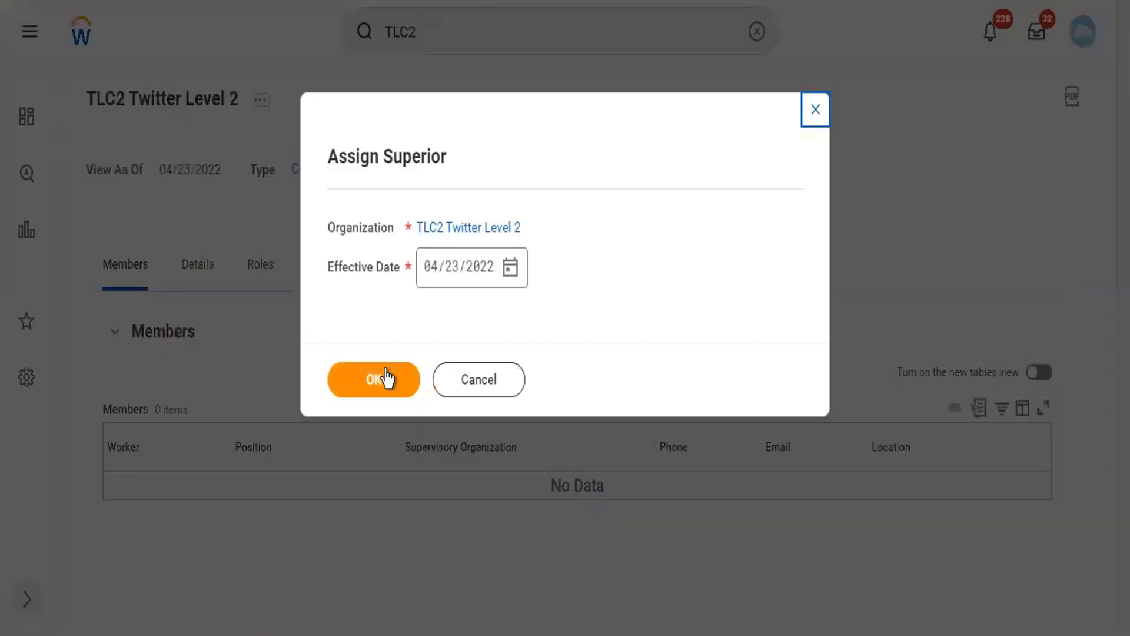
pyautogui.click(386, 377)
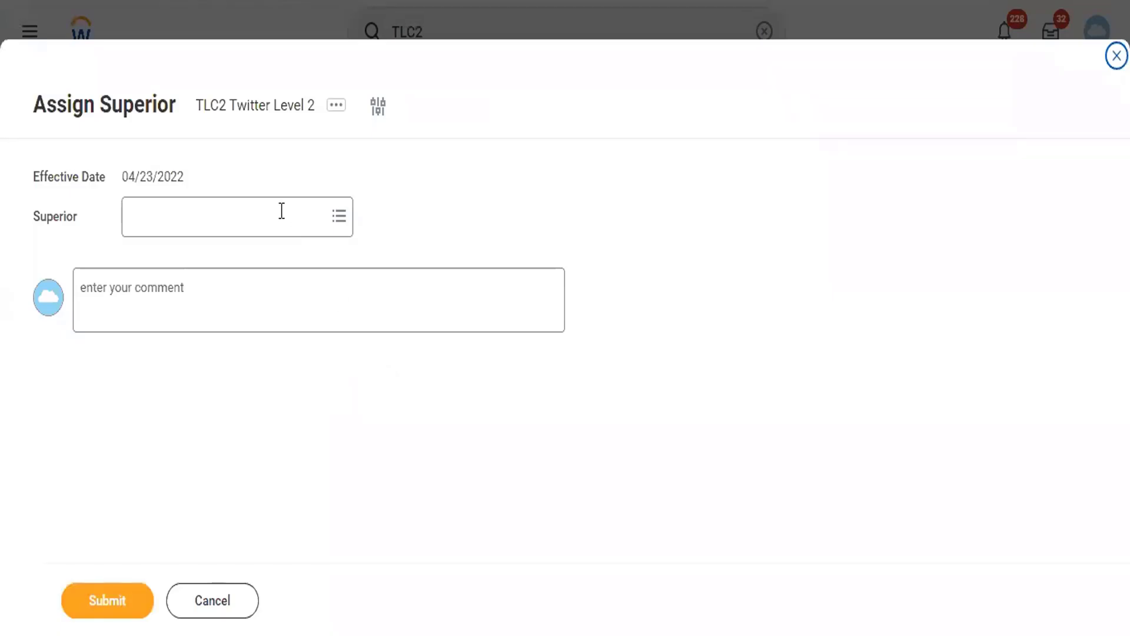
# - Choose TCH Twitter Company Hierarchy as the superior and submit
pyautogui.click(242, 206)
pyautogui.write('tlc')
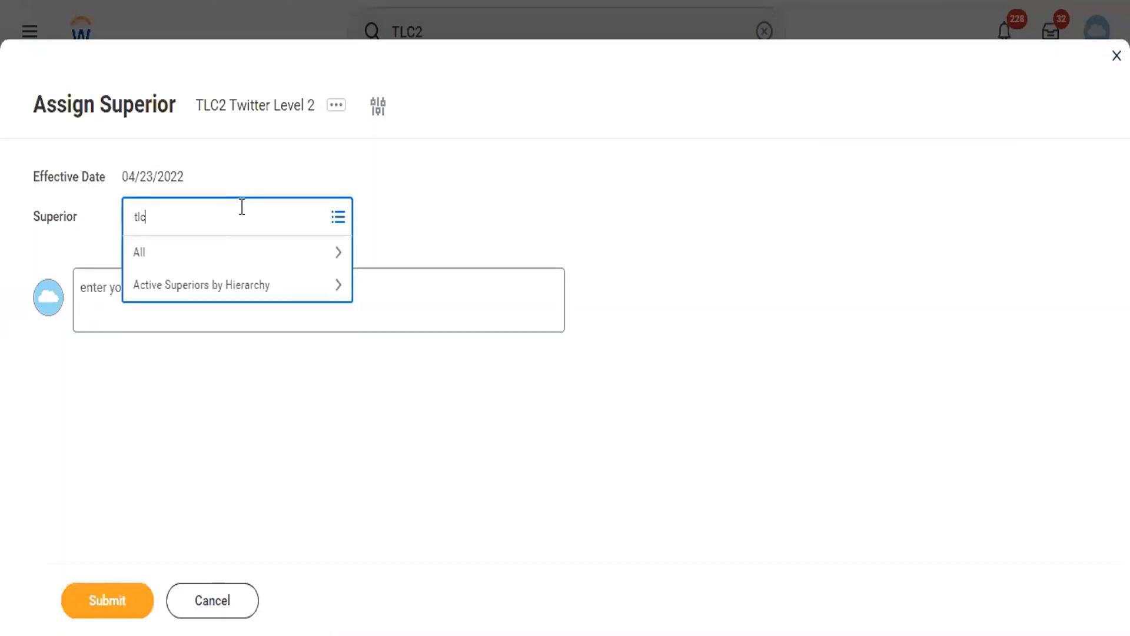
pyautogui.press('Return')
pyautogui.write('twitter')
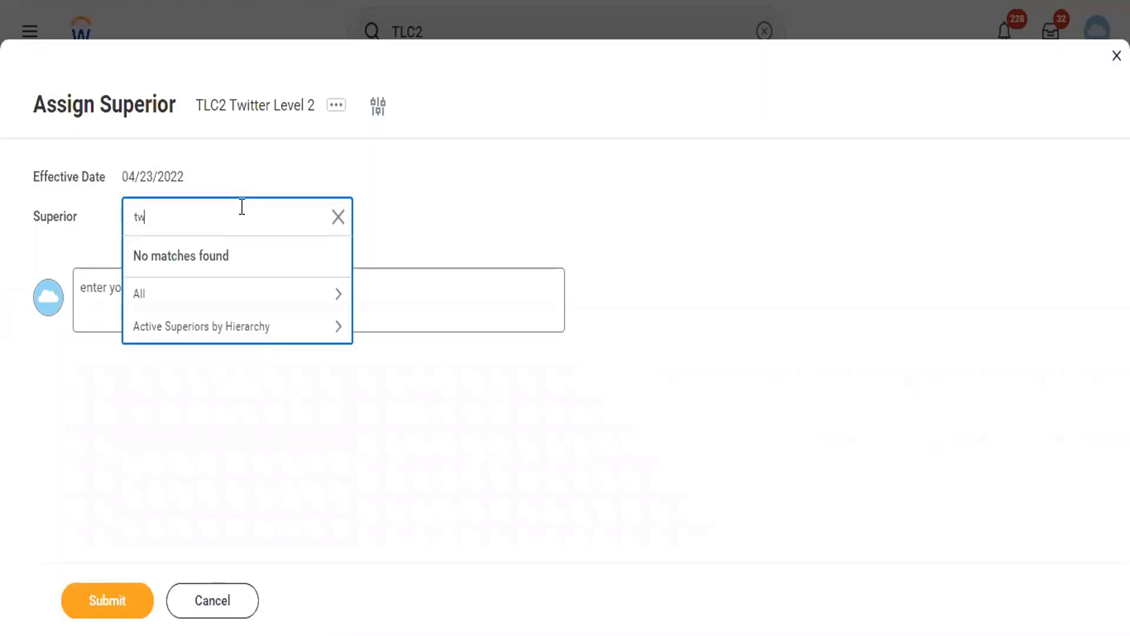
pyautogui.press('Return')
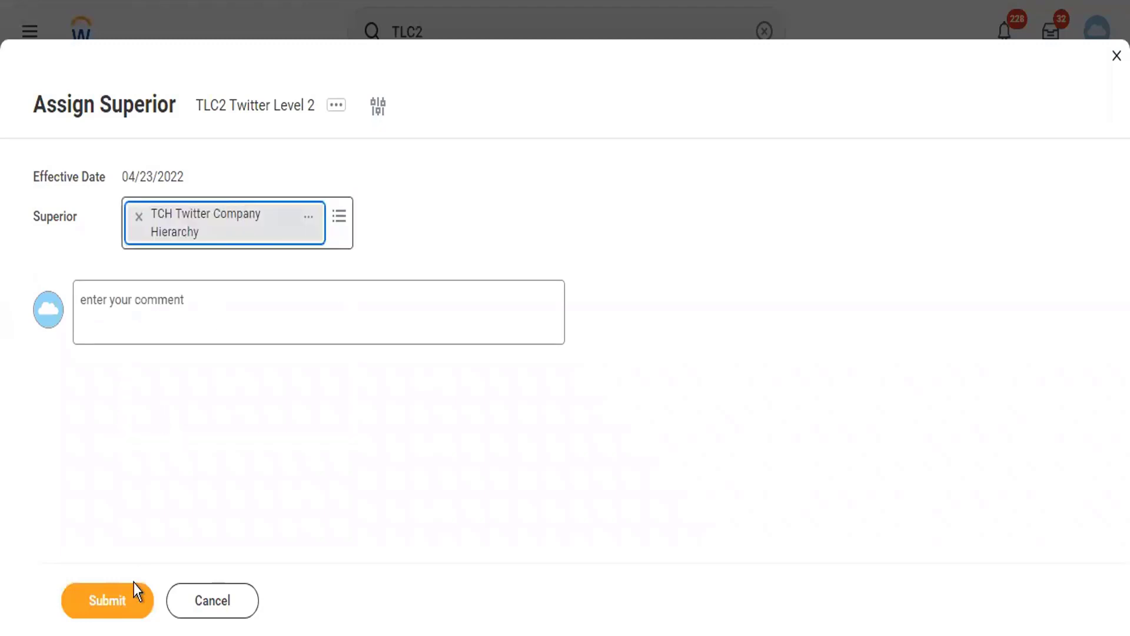
pyautogui.click(123, 615)
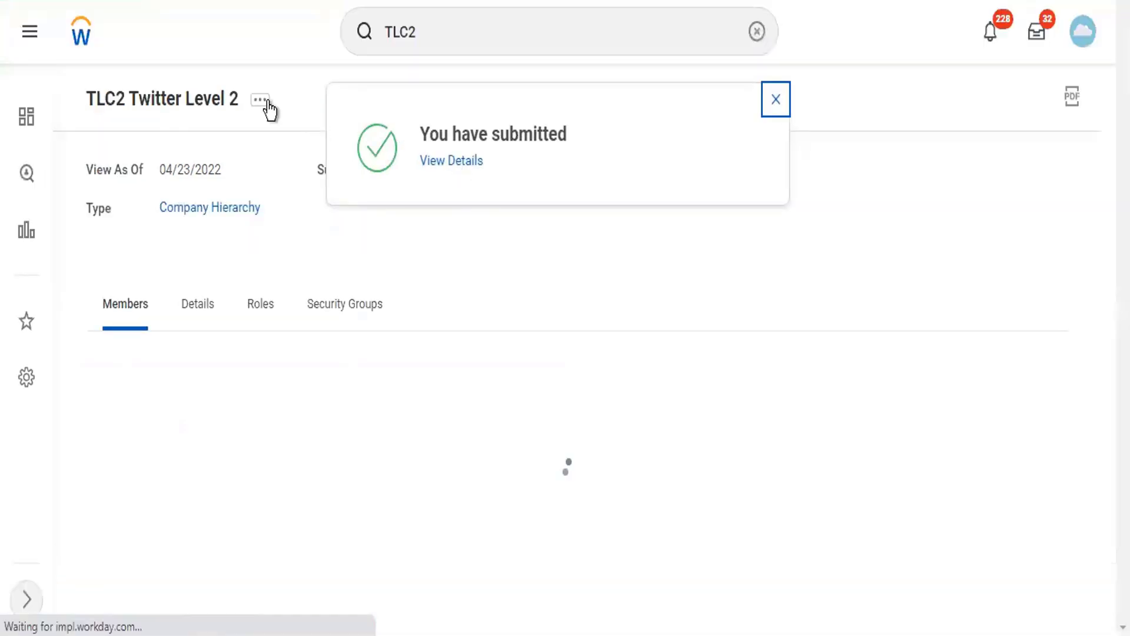
# - Start Assign Included Organizations for TLC2 and select the Twitter Reorg reorganization
pyautogui.click(258, 102)
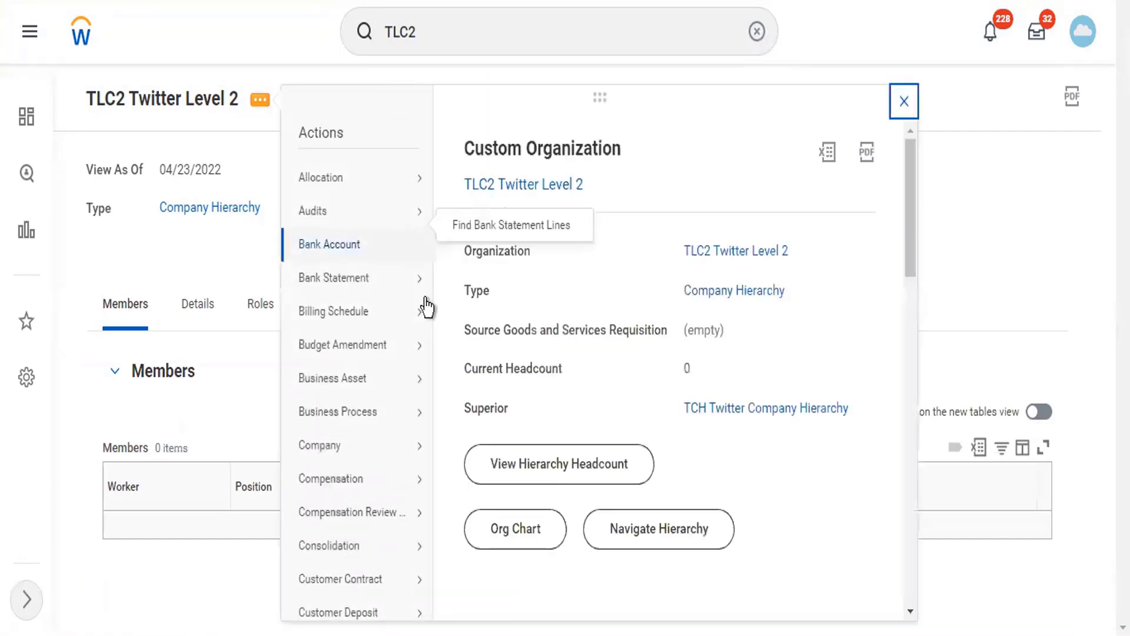
pyautogui.scroll(-10, 465, 297)
pyautogui.scroll(-6, 471, 289)
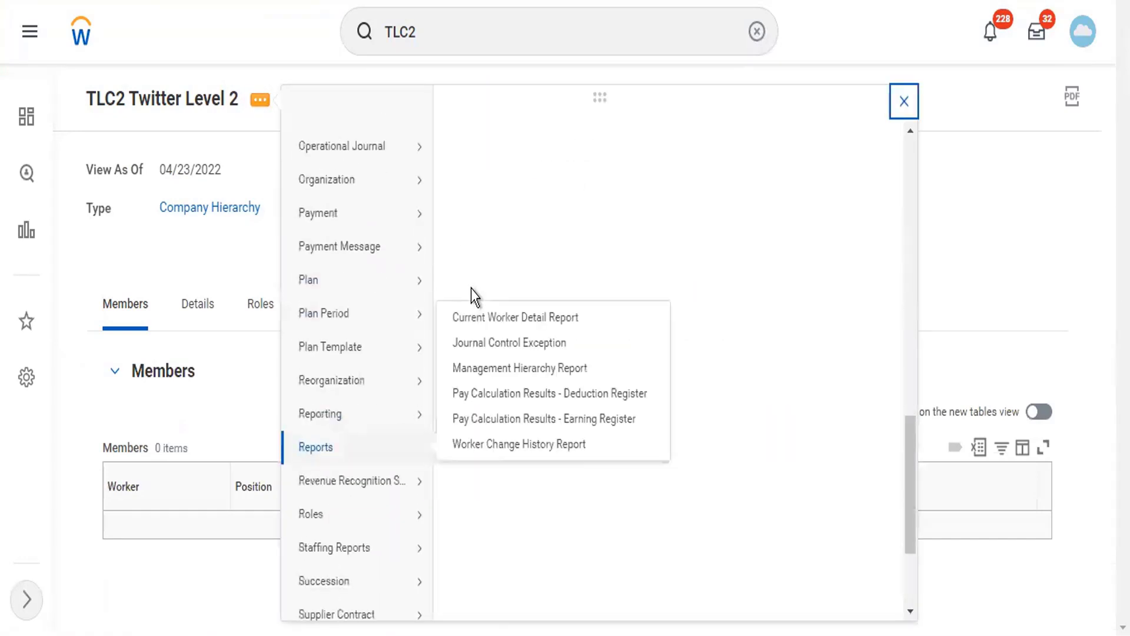
pyautogui.scroll(-2, 471, 289)
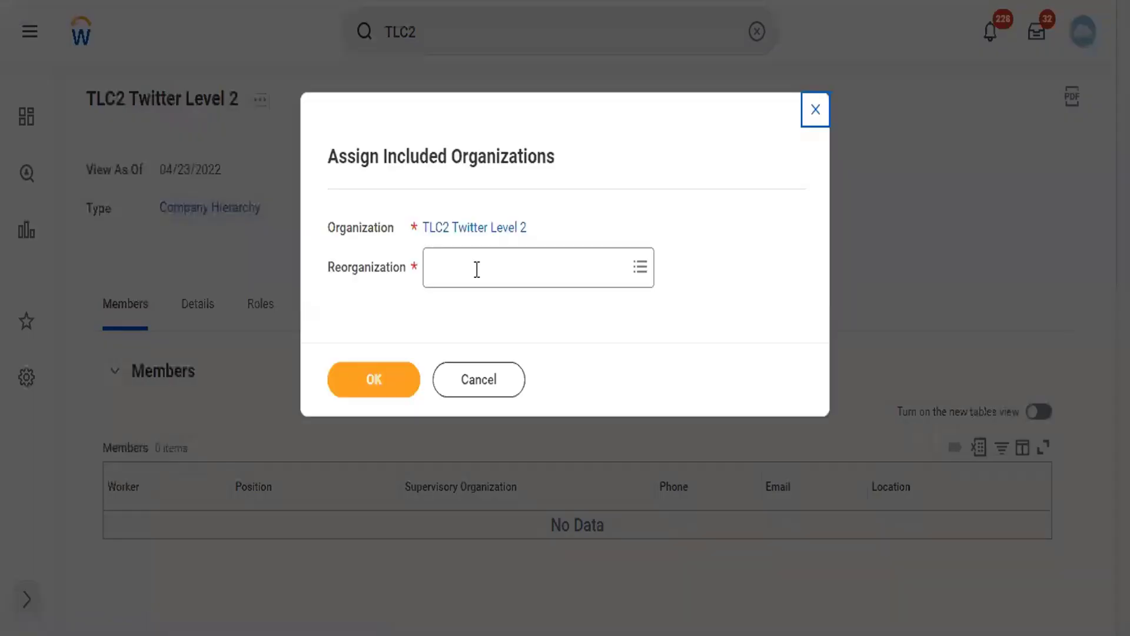
pyautogui.click(477, 268)
pyautogui.write('twitter')
pyautogui.press('Return')
pyautogui.click(398, 401)
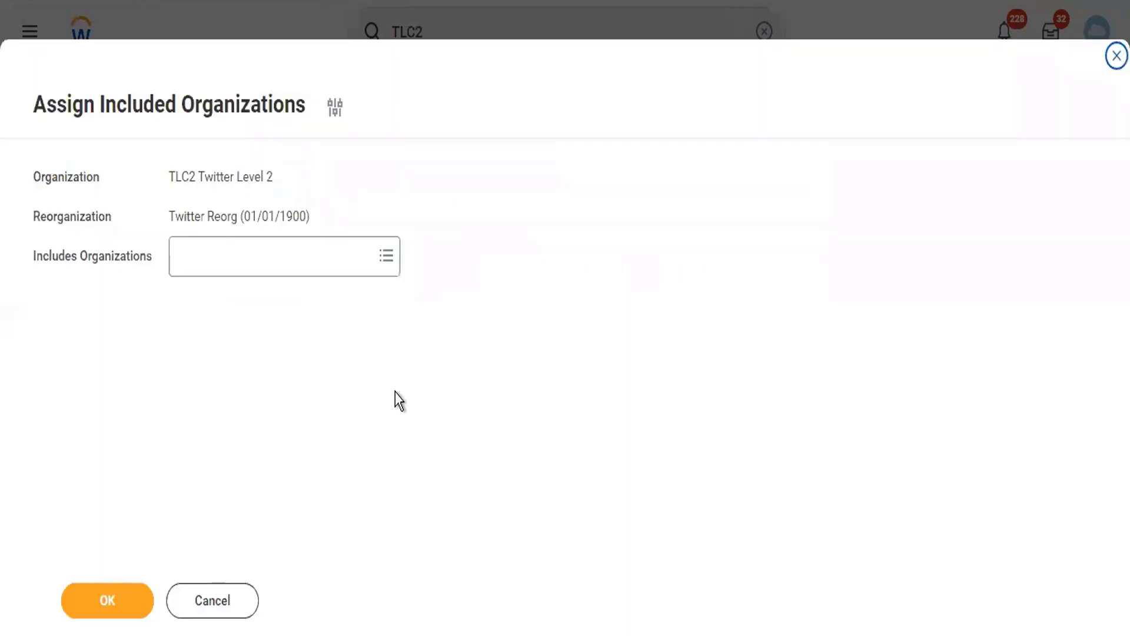
# - Add LSUP Lambo Supercars and TC102 Twitter Inc as included organizations and submit
pyautogui.click(232, 263)
pyautogui.write('lambo')
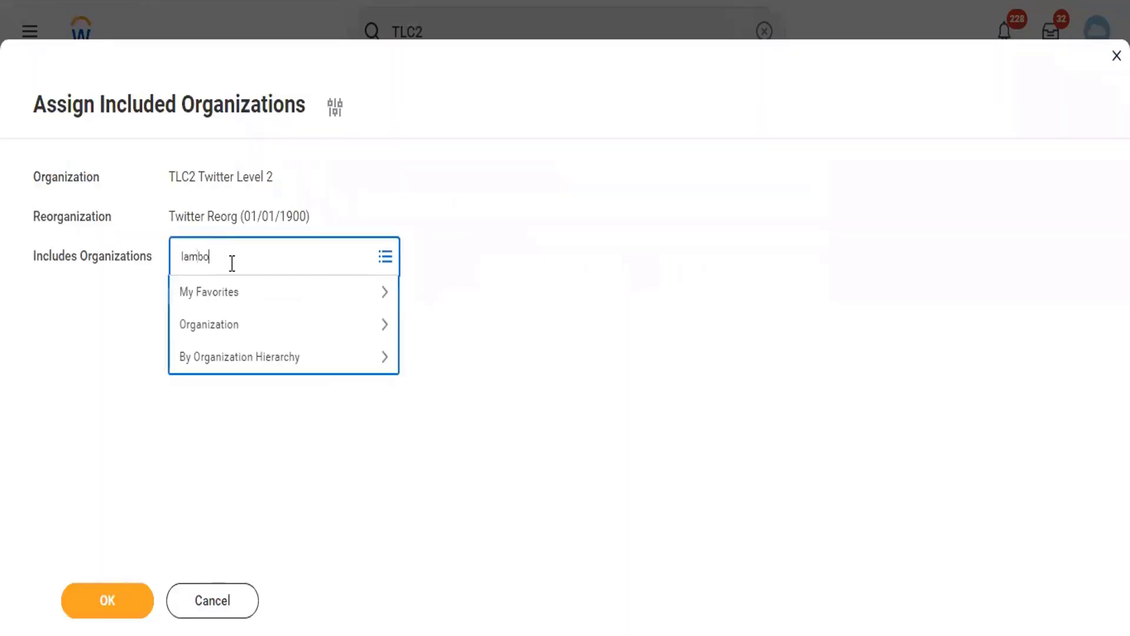
pyautogui.press('Return')
pyautogui.write('twitter')
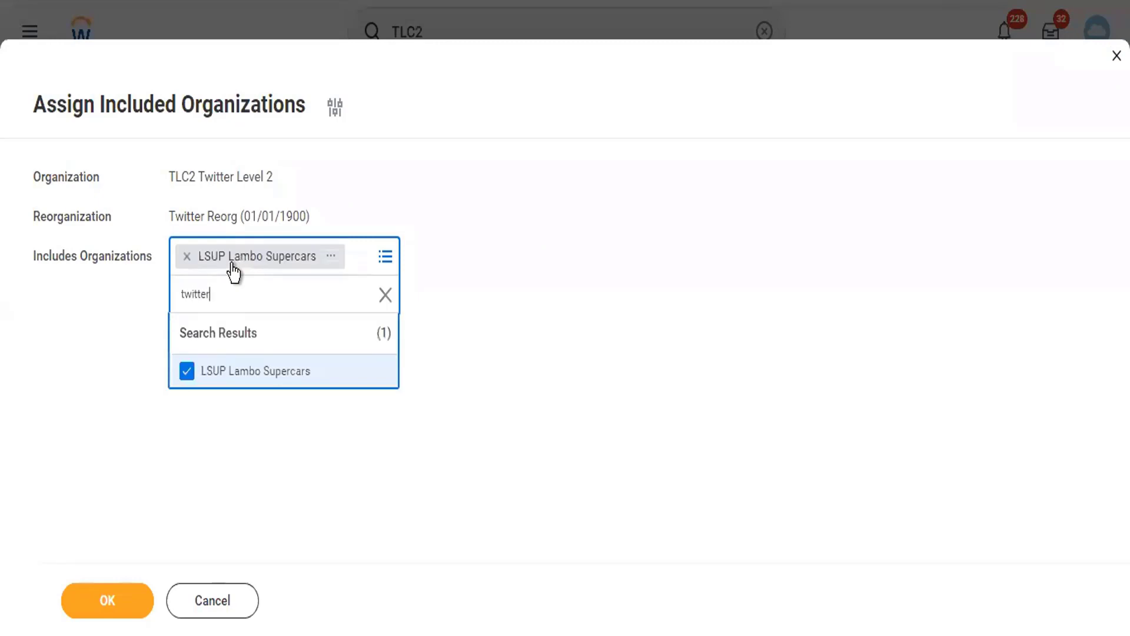
pyautogui.press('Return')
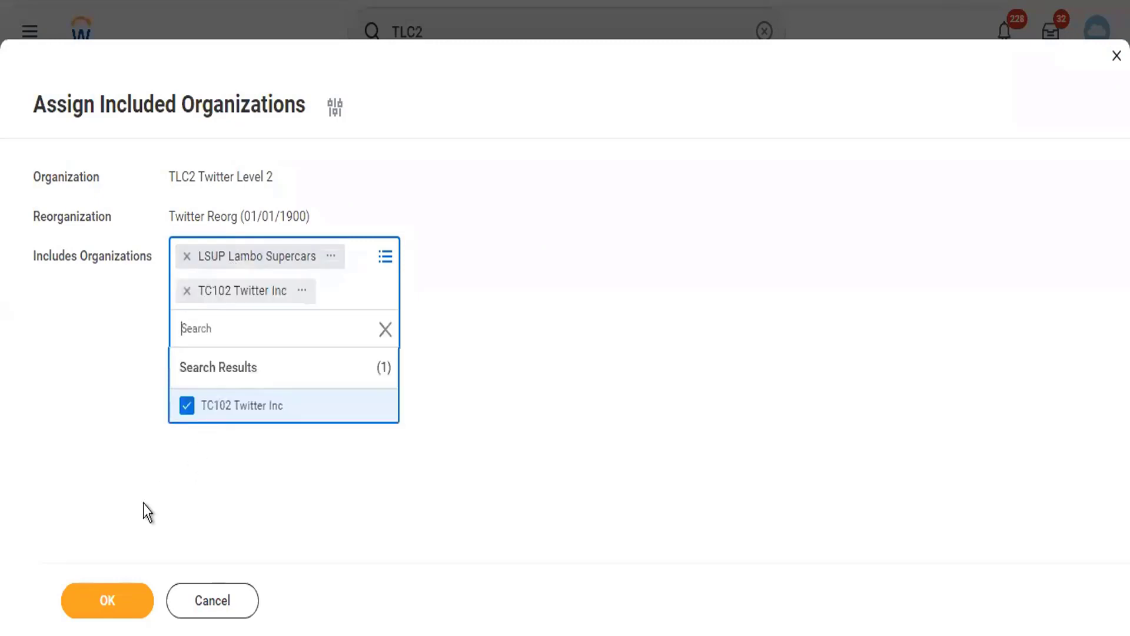
pyautogui.click(111, 603)
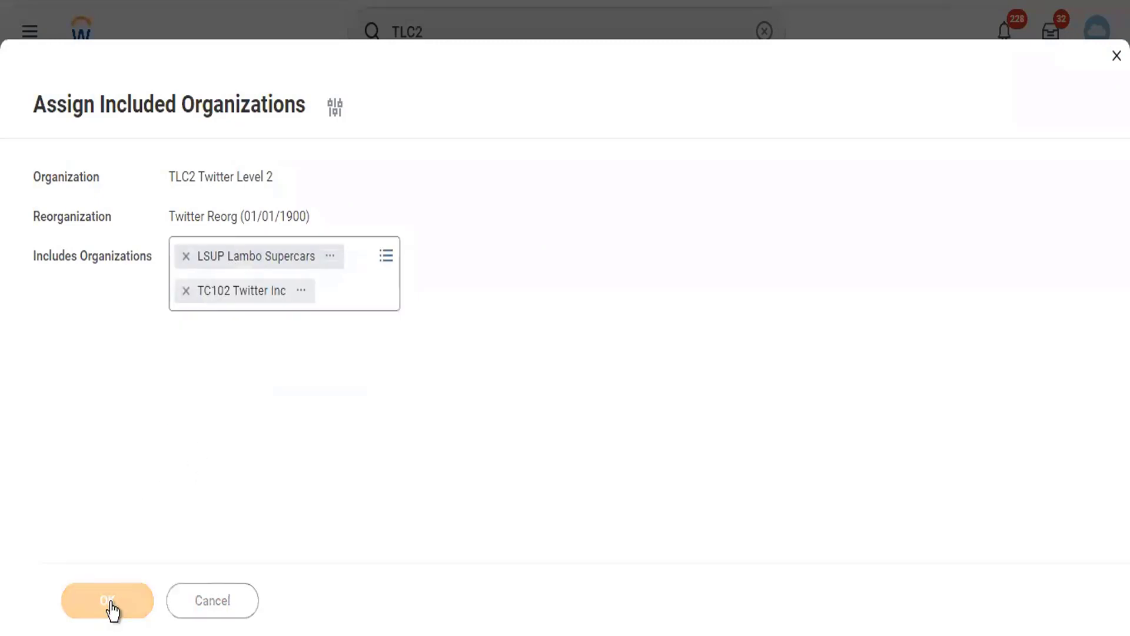
# - Check TLC2 Twitter Level 2's Details for the two included organizations
pyautogui.click(197, 281)
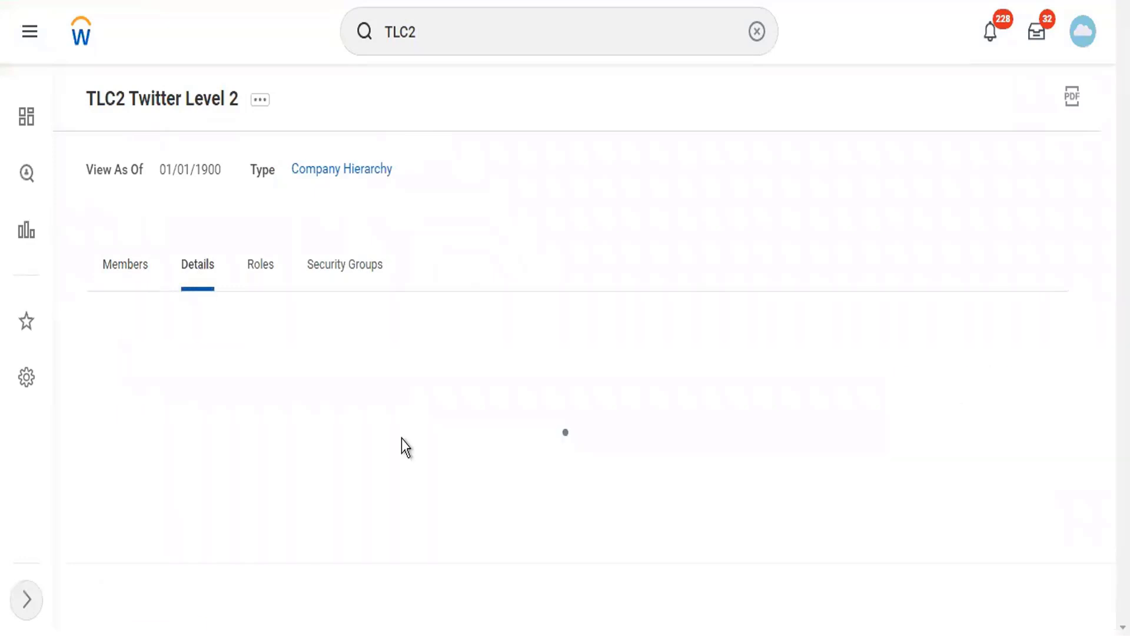
pyautogui.scroll(-2, 386, 307)
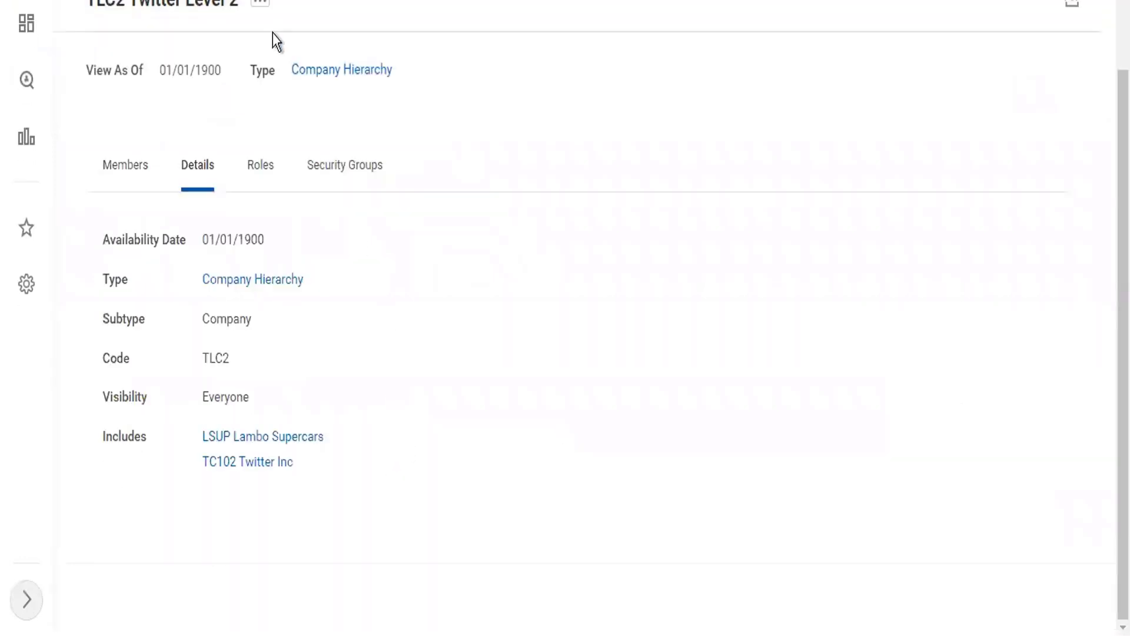
pyautogui.scroll(2, 272, 36)
pyautogui.click(264, 99)
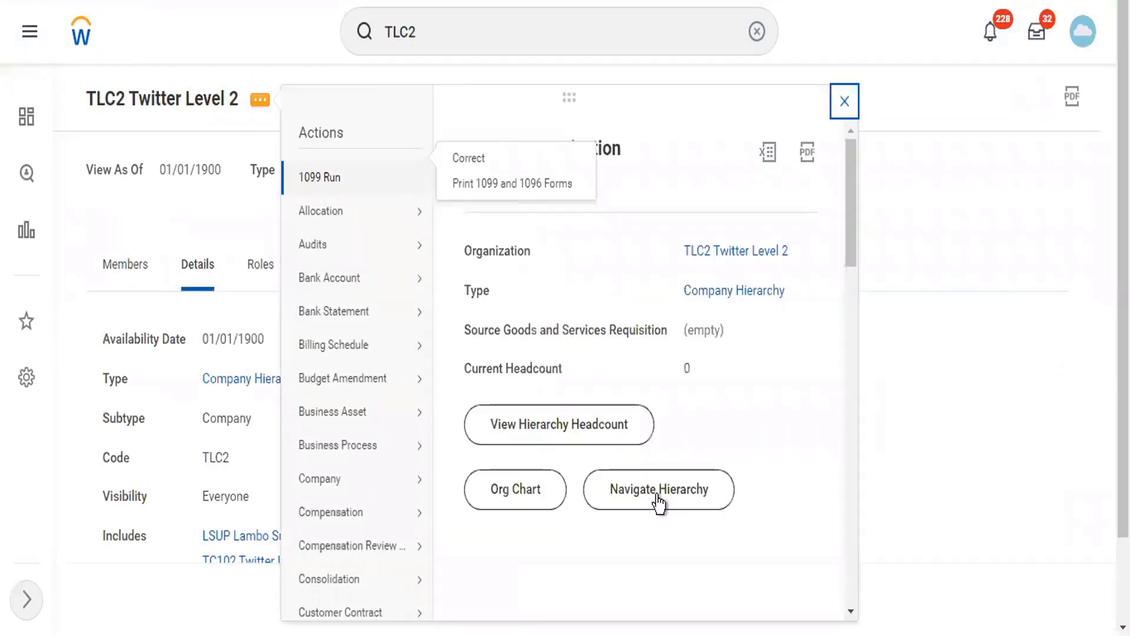
# - View TLC2's Navigate Hierarchy chart with LSUP Lambo Supercars and TC102 Twitter Inc beneath it
pyautogui.click(657, 499)
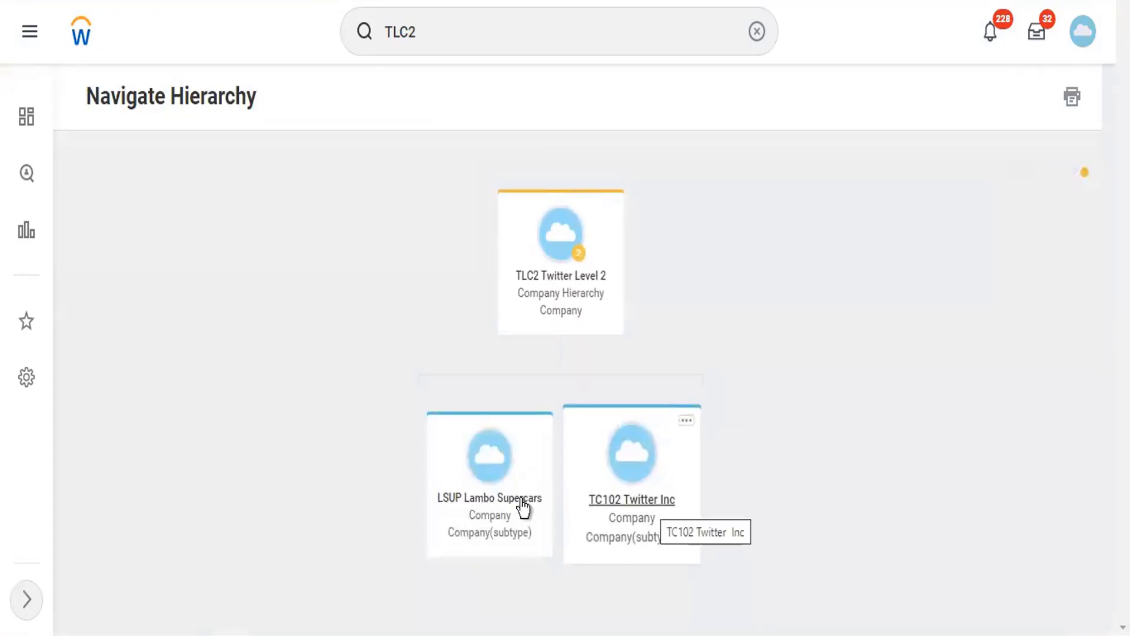
pyautogui.click(583, 282)
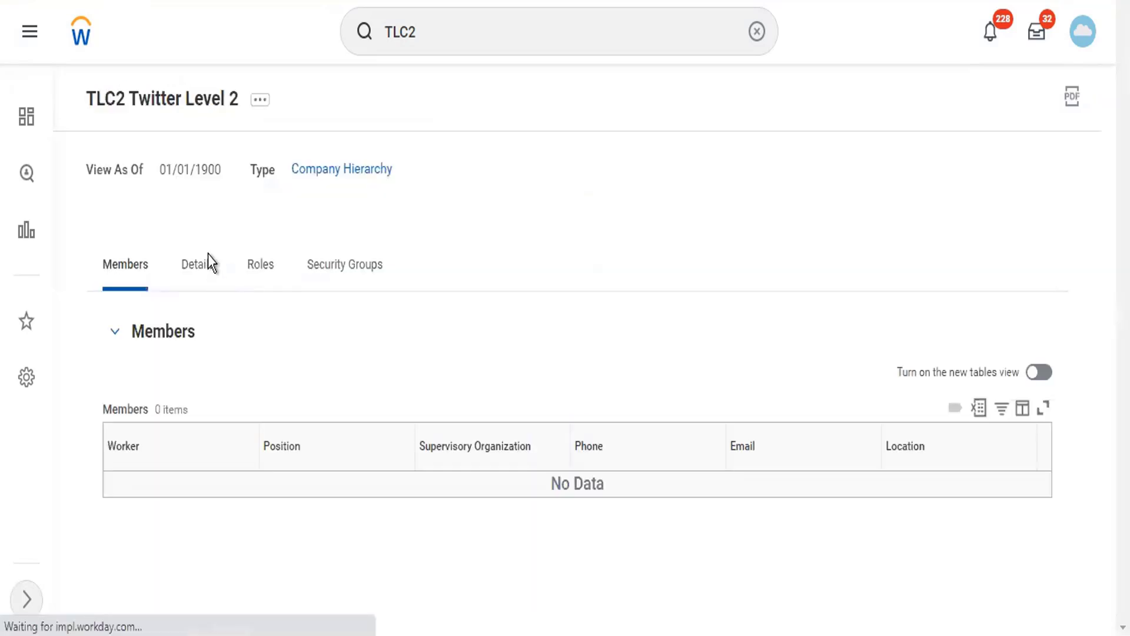
pyautogui.click(207, 261)
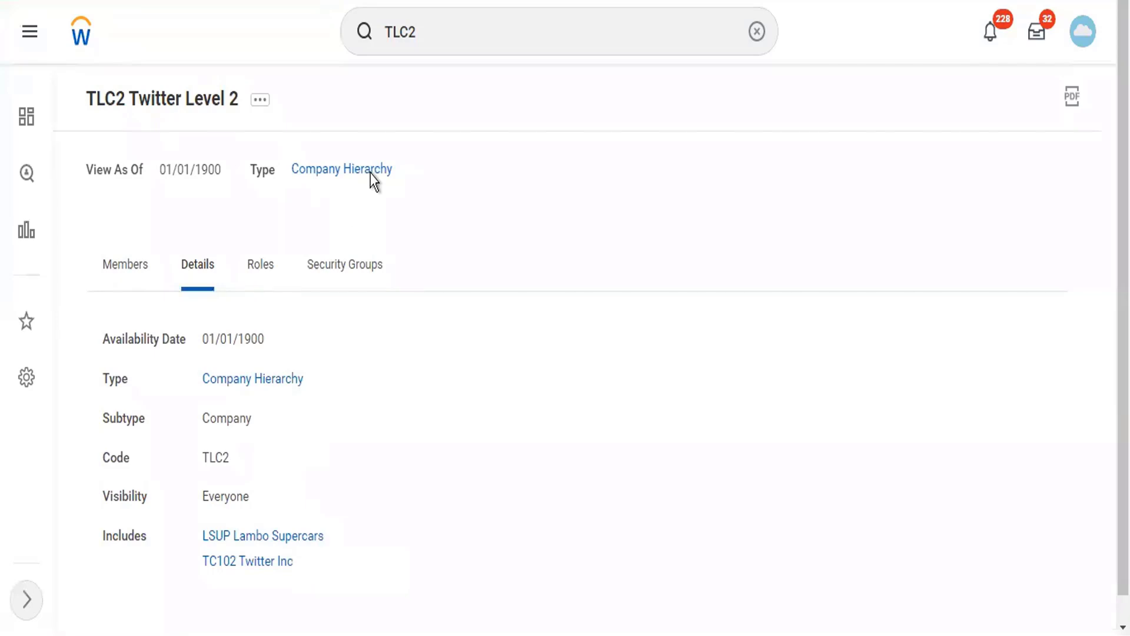
pyautogui.click(260, 100)
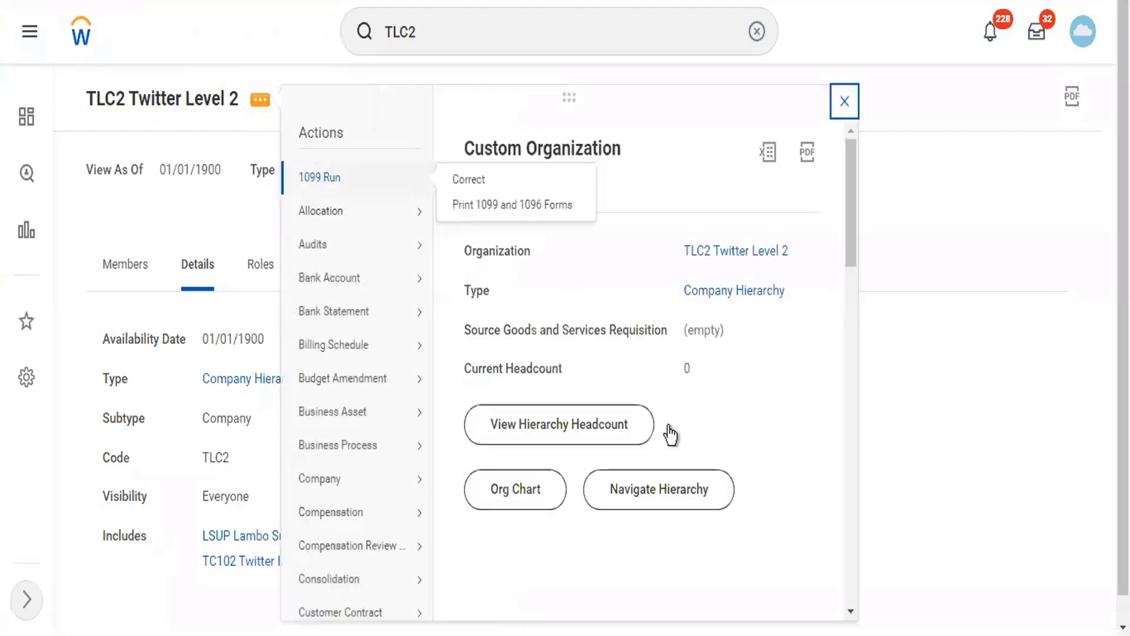
pyautogui.click(709, 491)
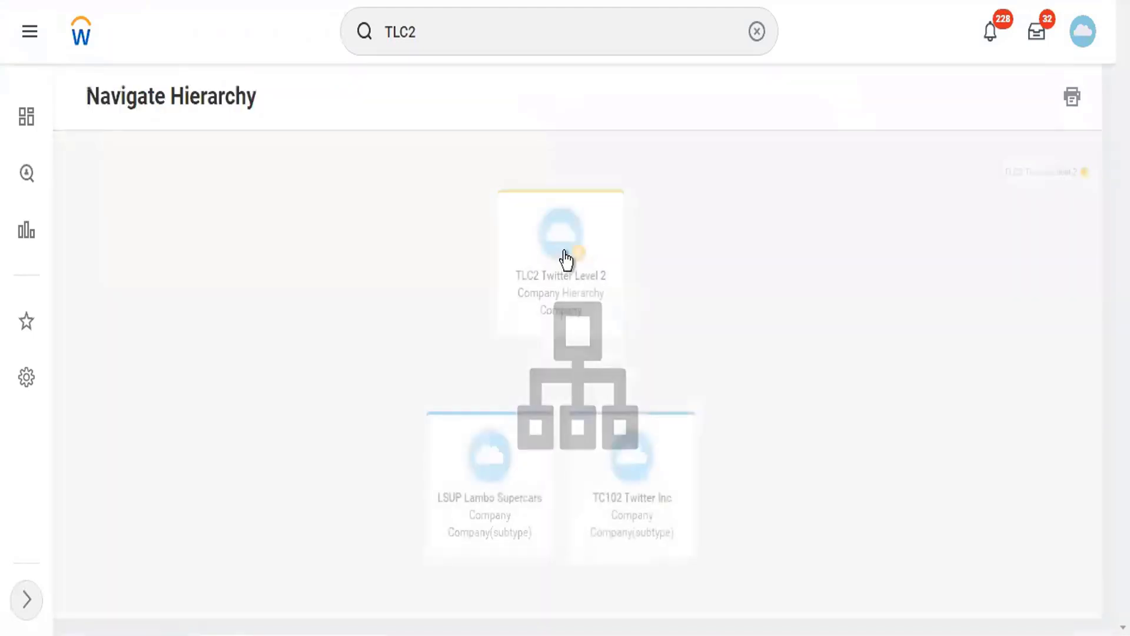
pyautogui.click(352, 32)
# - Search TCH, open TCH Twitter Company Hierarchy, and view its Navigate Hierarchy chart
pyautogui.doubleClick(406, 34)
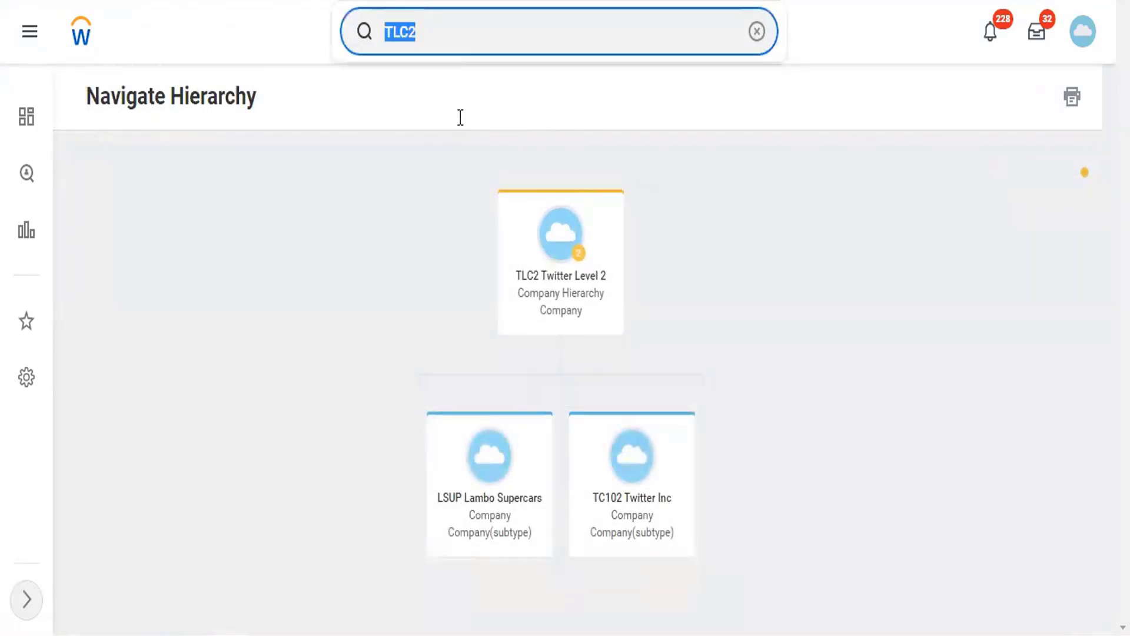
pyautogui.write('TCH')
pyautogui.click(454, 166)
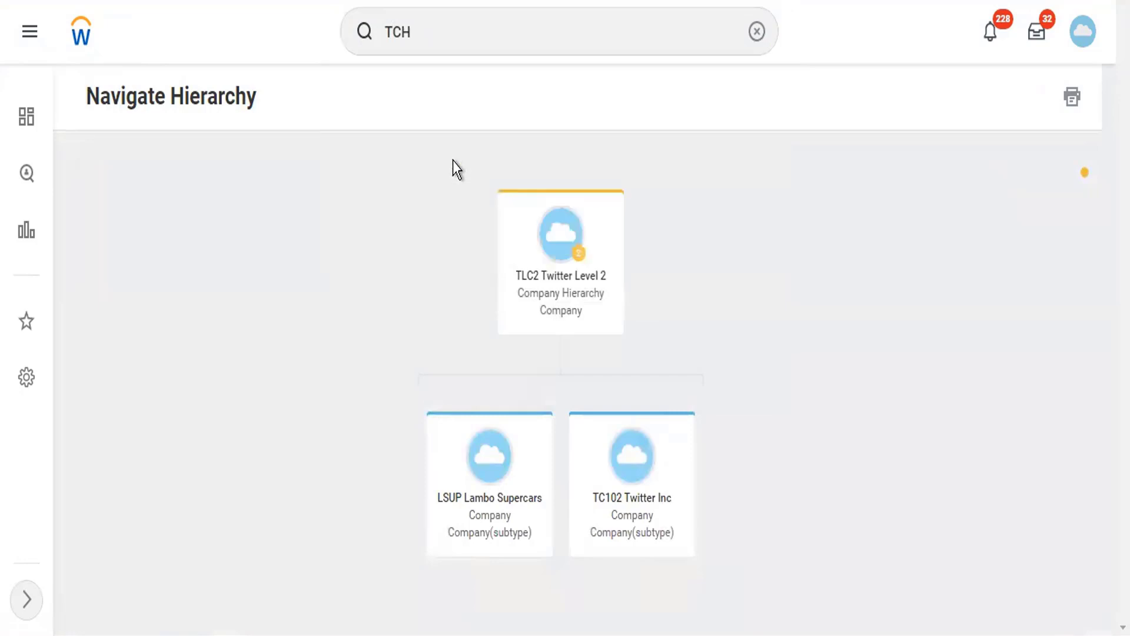
pyautogui.click(347, 99)
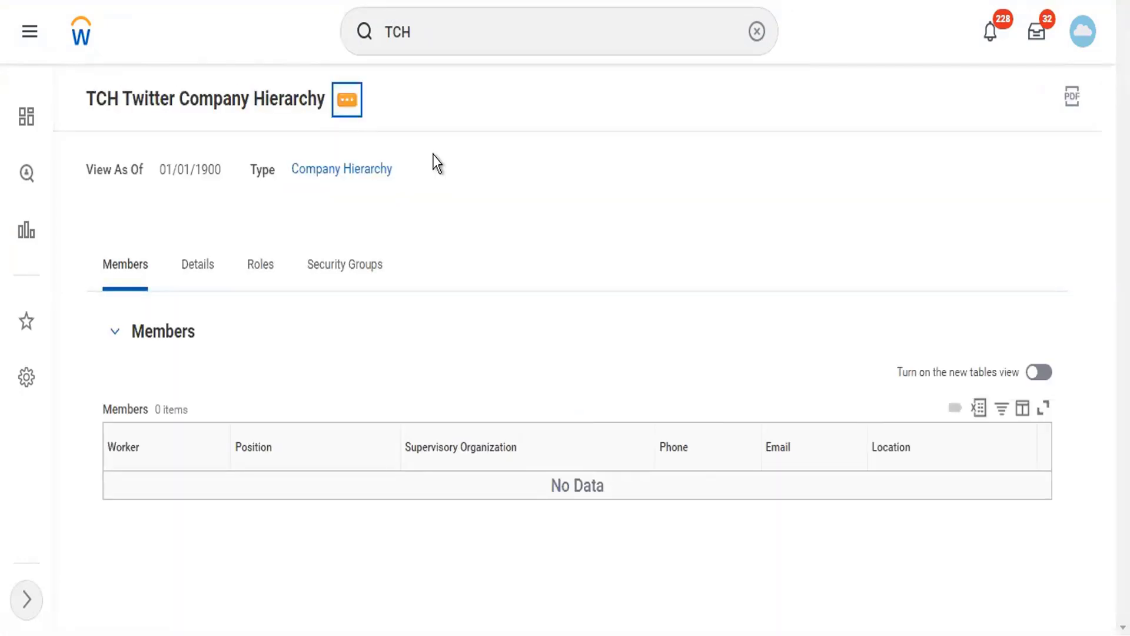
pyautogui.click(765, 481)
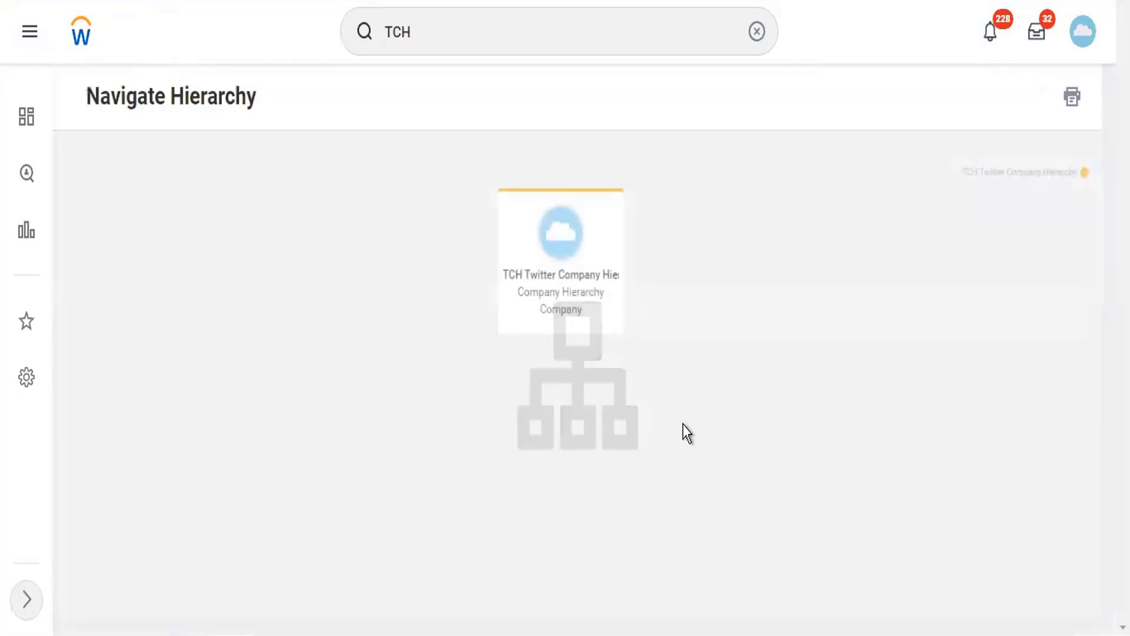
# - Return to TCH's Details and bring up its Reorganization related actions
pyautogui.click(574, 324)
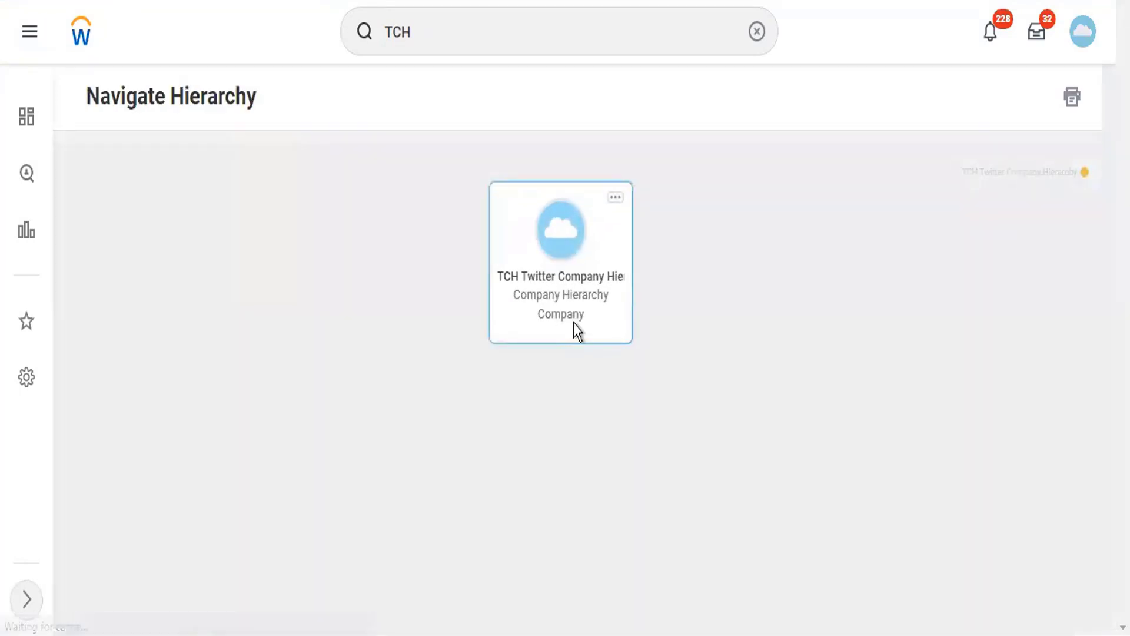
pyautogui.rightClick(574, 323)
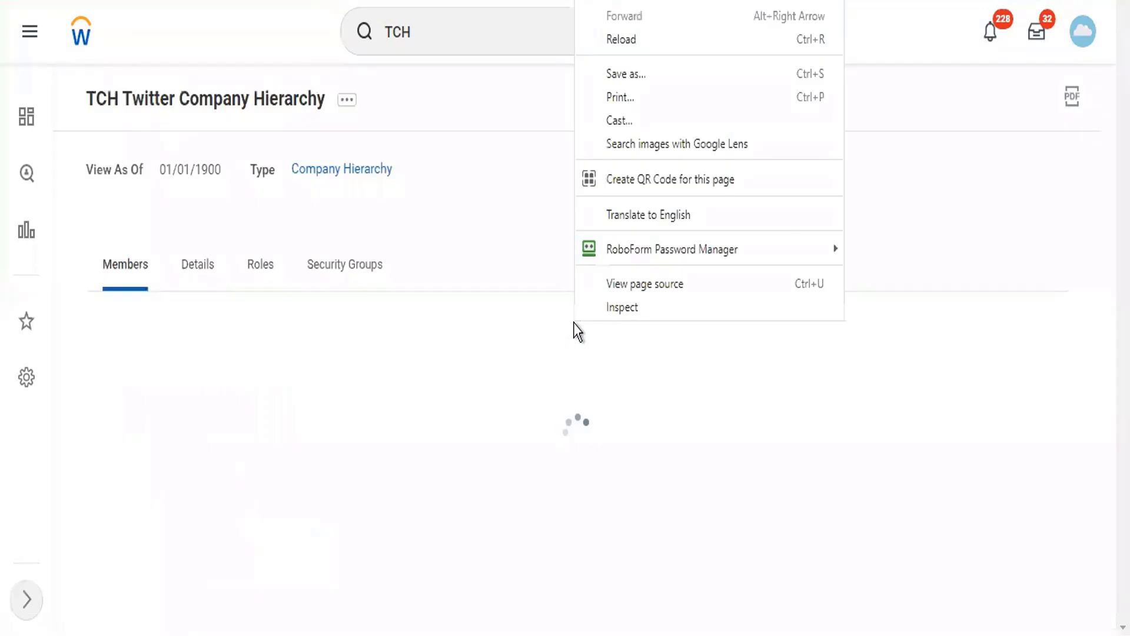
pyautogui.click(207, 270)
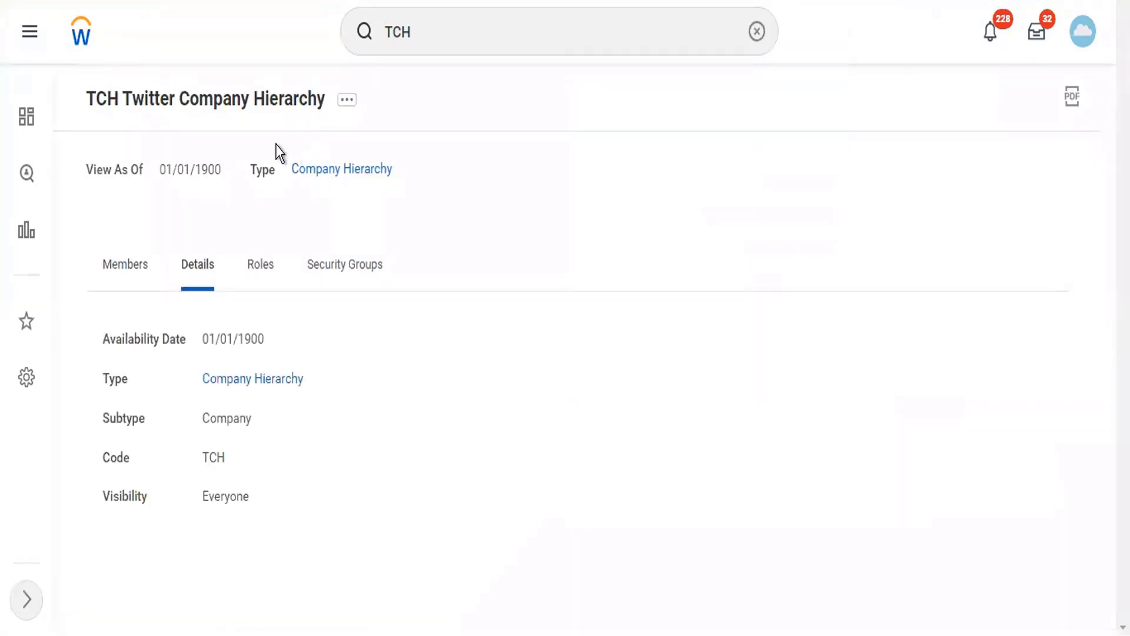
pyautogui.click(348, 108)
pyautogui.moveTo(420, 192)
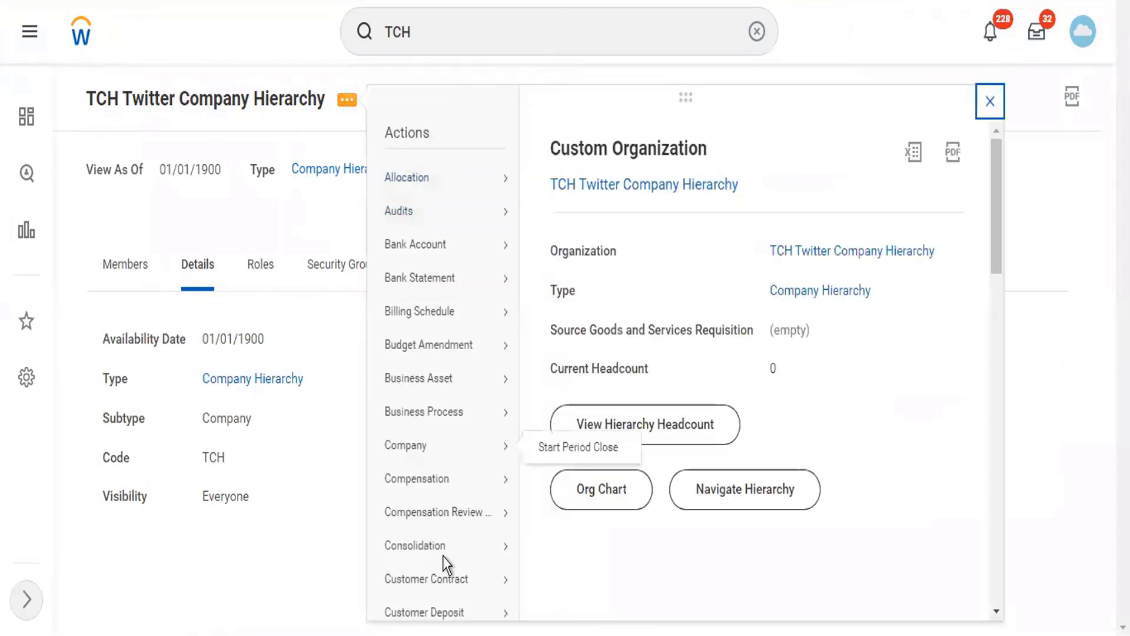
pyautogui.scroll(-15, 419, 560)
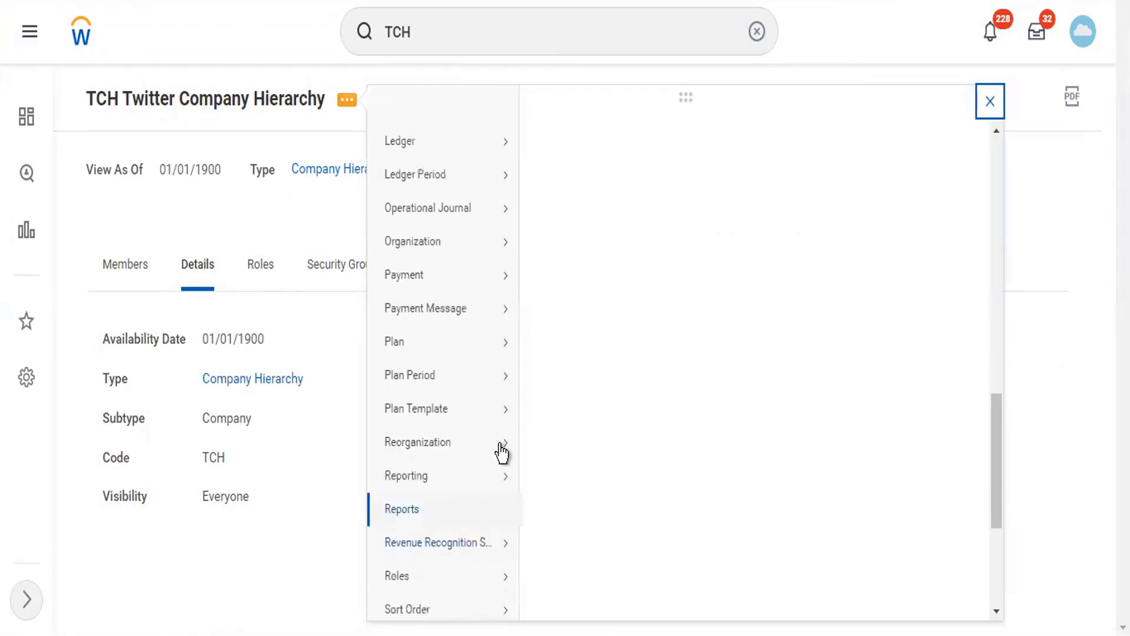
pyautogui.moveTo(500, 451)
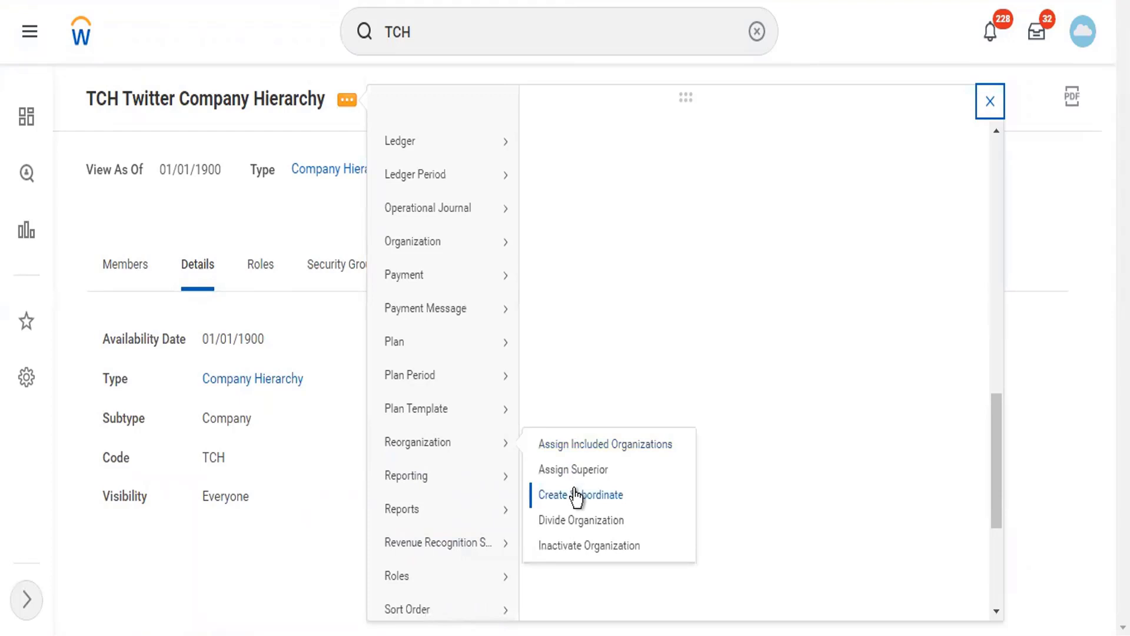
# - Start Assign Included Organizations for TCH under Twitter Reorg and add TC102 Twitter Inc
pyautogui.click(626, 446)
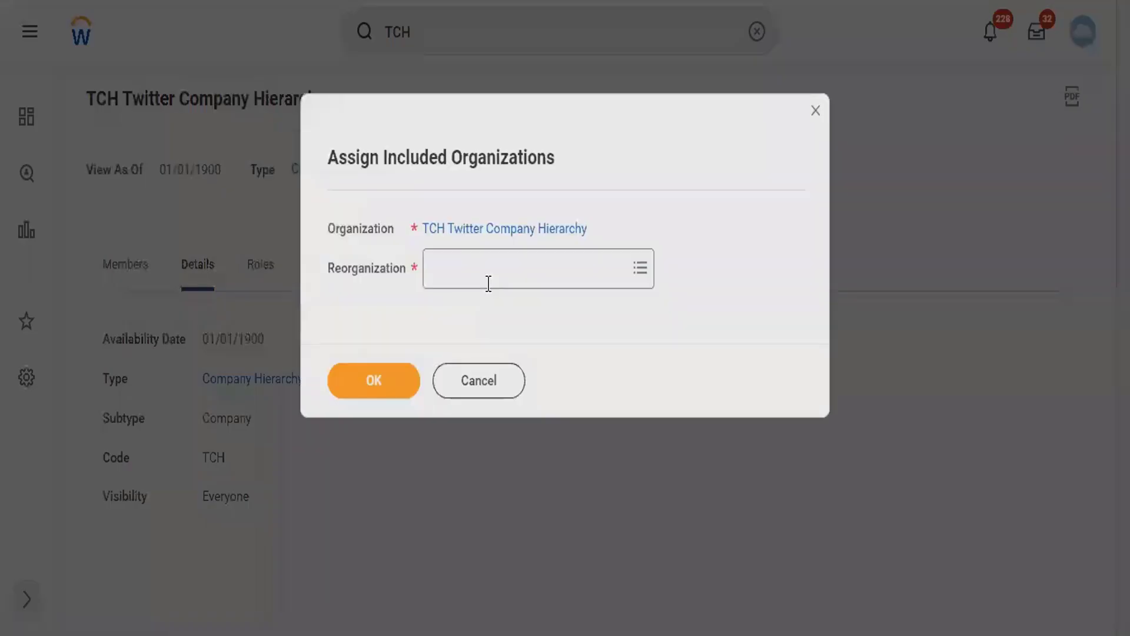
pyautogui.click(488, 283)
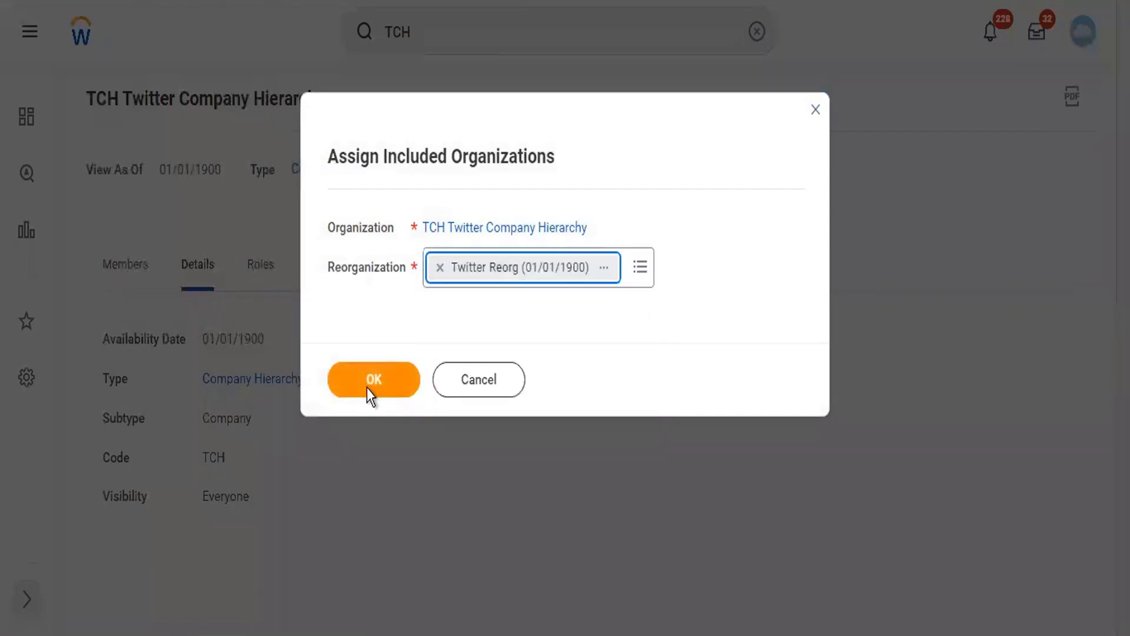
pyautogui.click(367, 386)
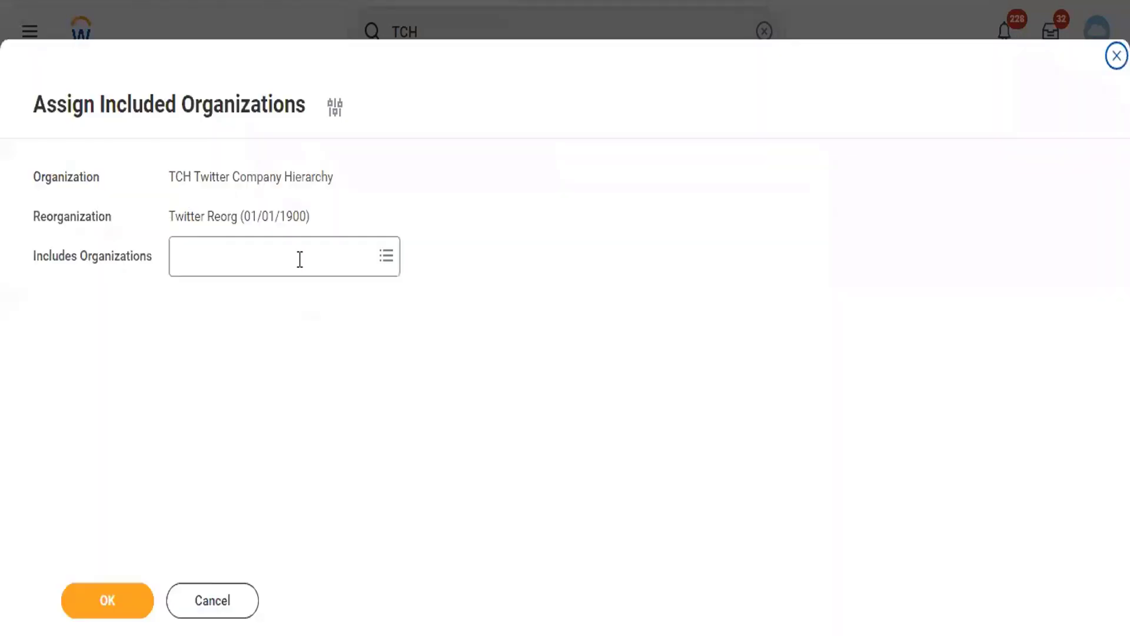
pyautogui.click(300, 259)
pyautogui.write('t')
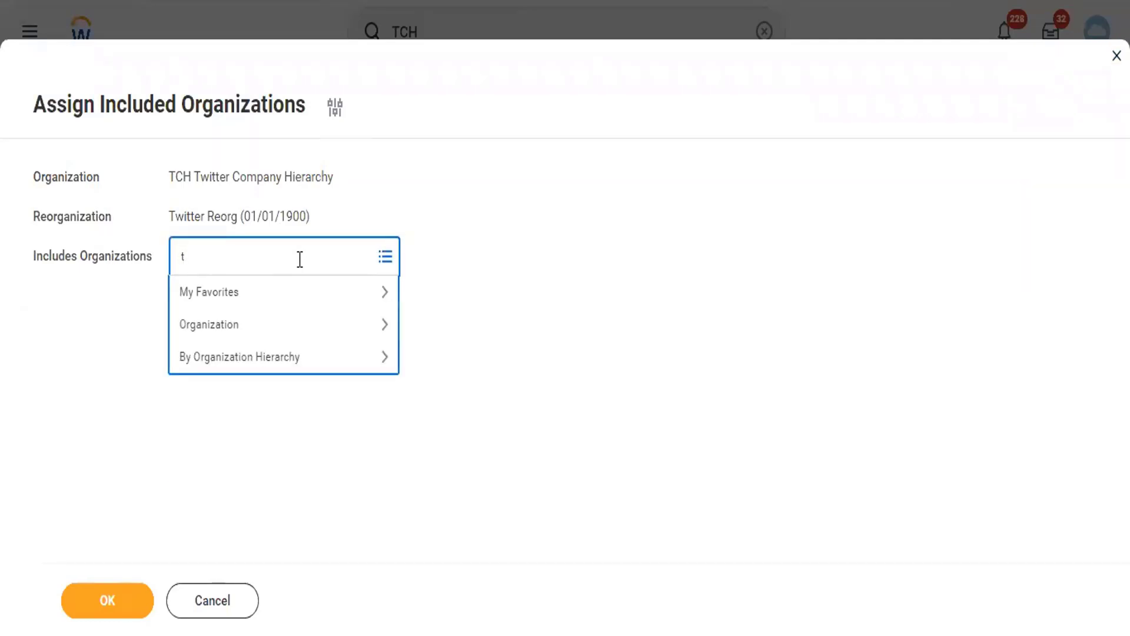
pyautogui.write('witter')
pyautogui.press('Return')
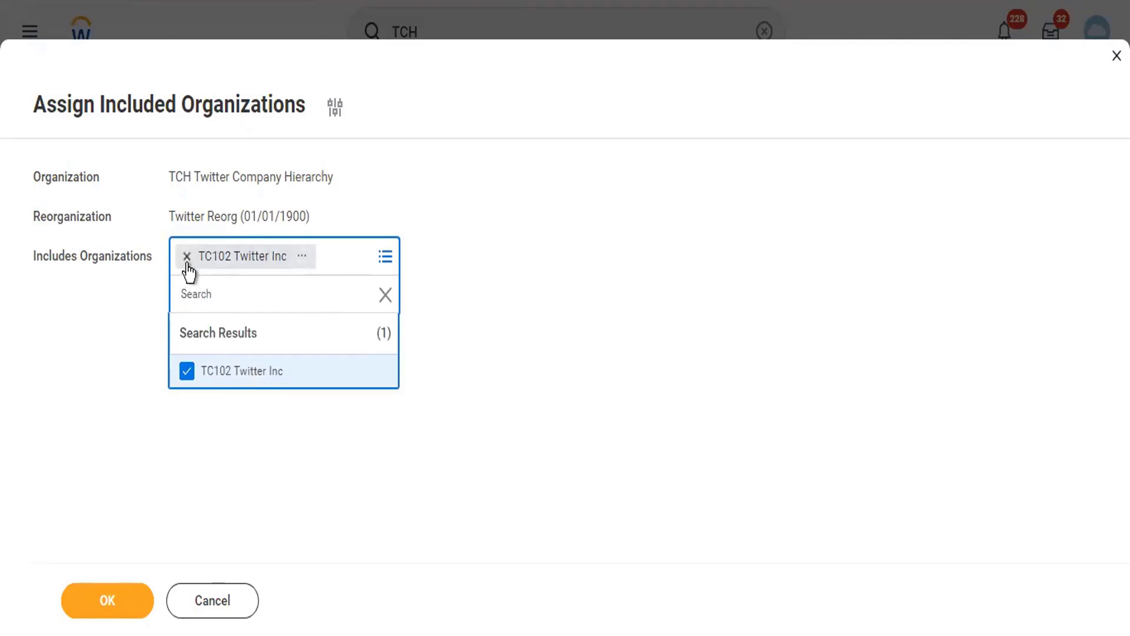
# - Remove TC102 Twitter Inc, cancel the assignment, and discard the changes
pyautogui.click(187, 258)
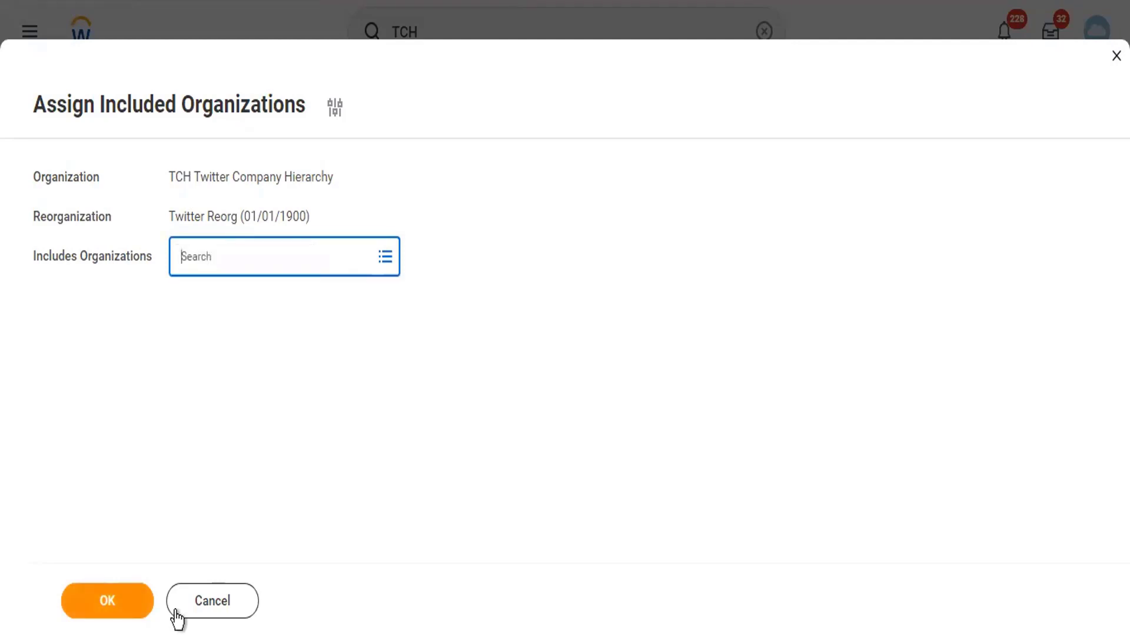
pyautogui.click(204, 594)
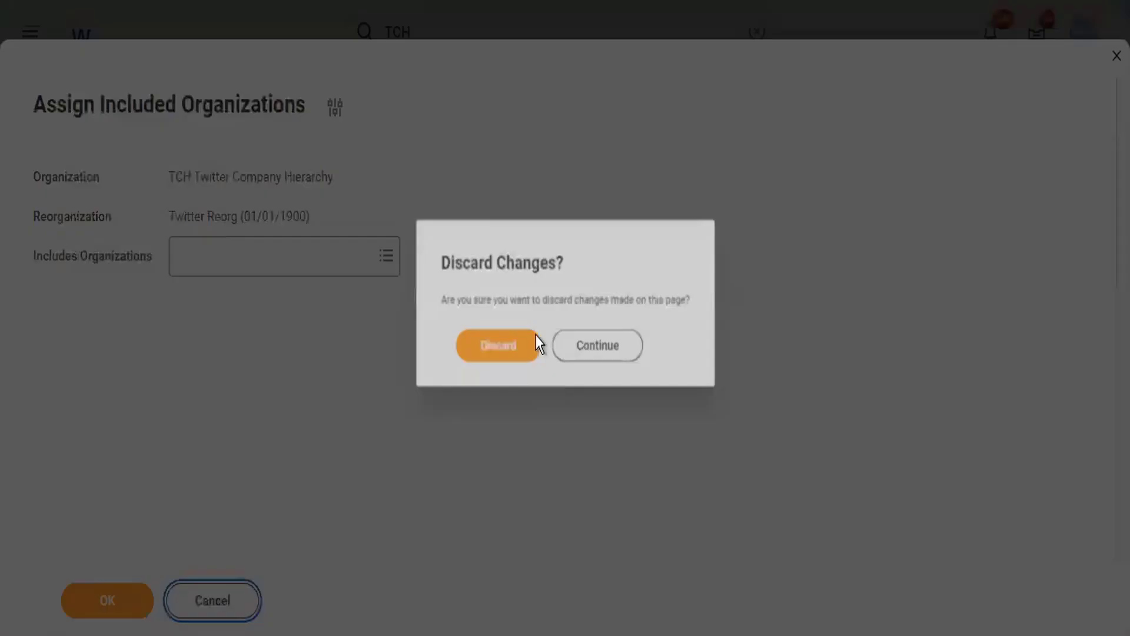
pyautogui.click(481, 354)
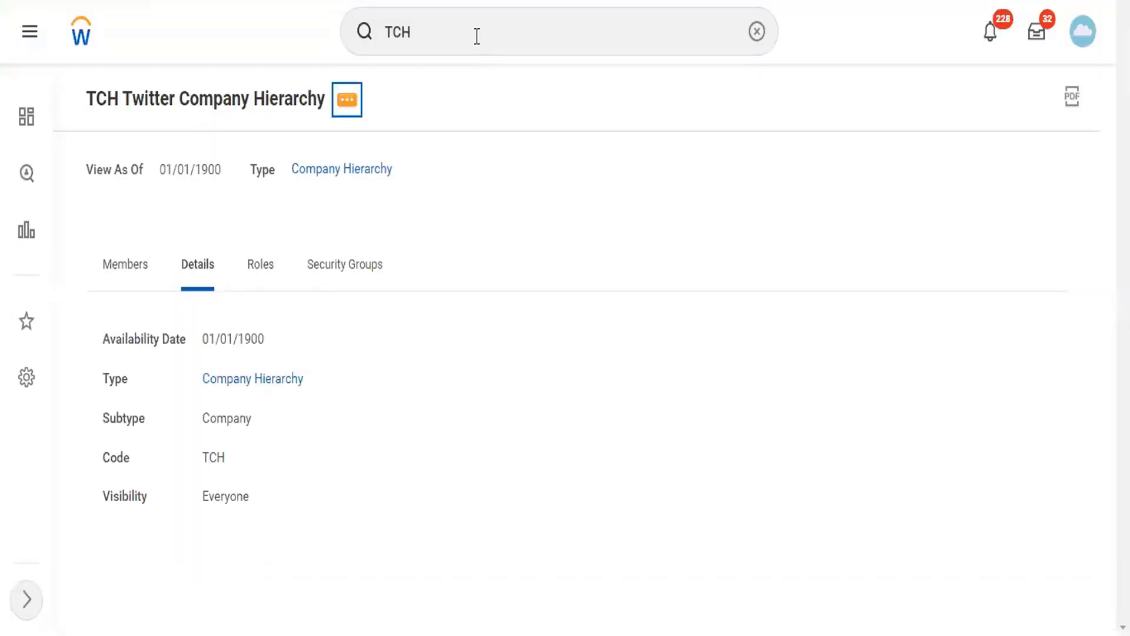
# - Search 'TLC' and open the TLC2 Twitter Level 2 organization
pyautogui.click(477, 37)
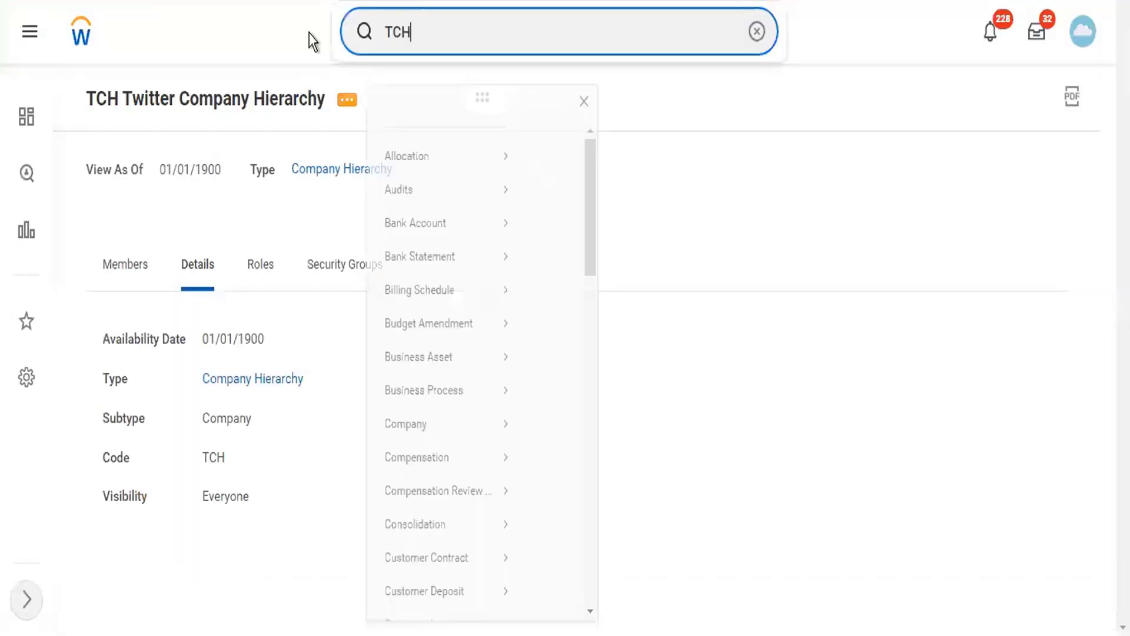
pyautogui.click(353, 37)
pyautogui.hotkey('ctrl', 'a')
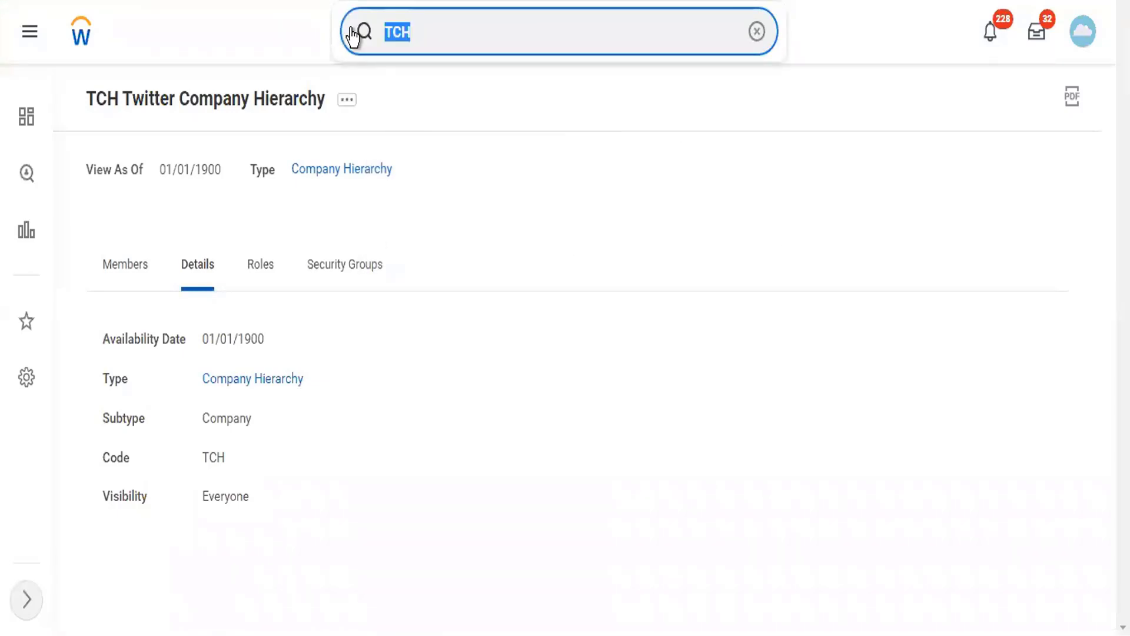
pyautogui.write('TLC')
pyautogui.click(448, 94)
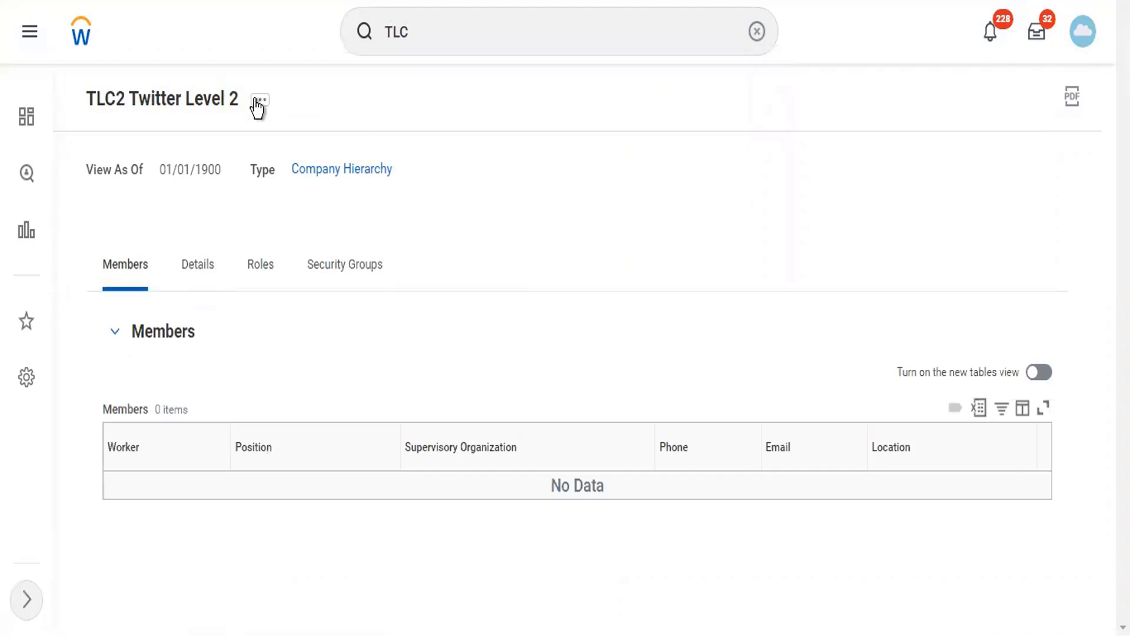
# - Show TLC2's details and bring up its Reorganization actions submenu
pyautogui.click(191, 268)
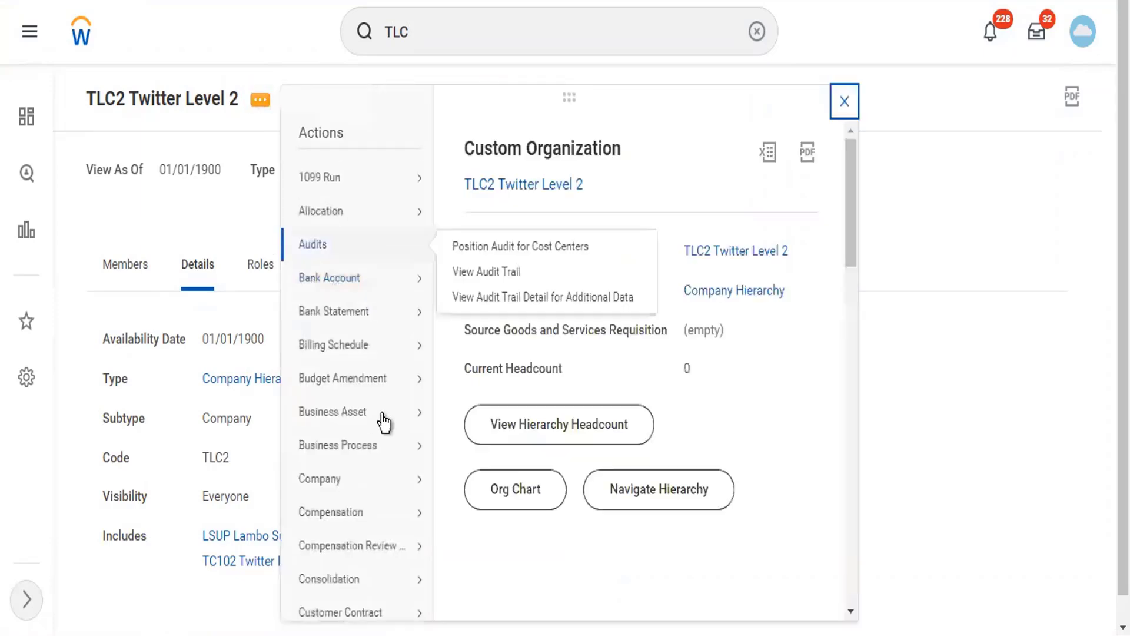
pyautogui.scroll(-6, 392, 471)
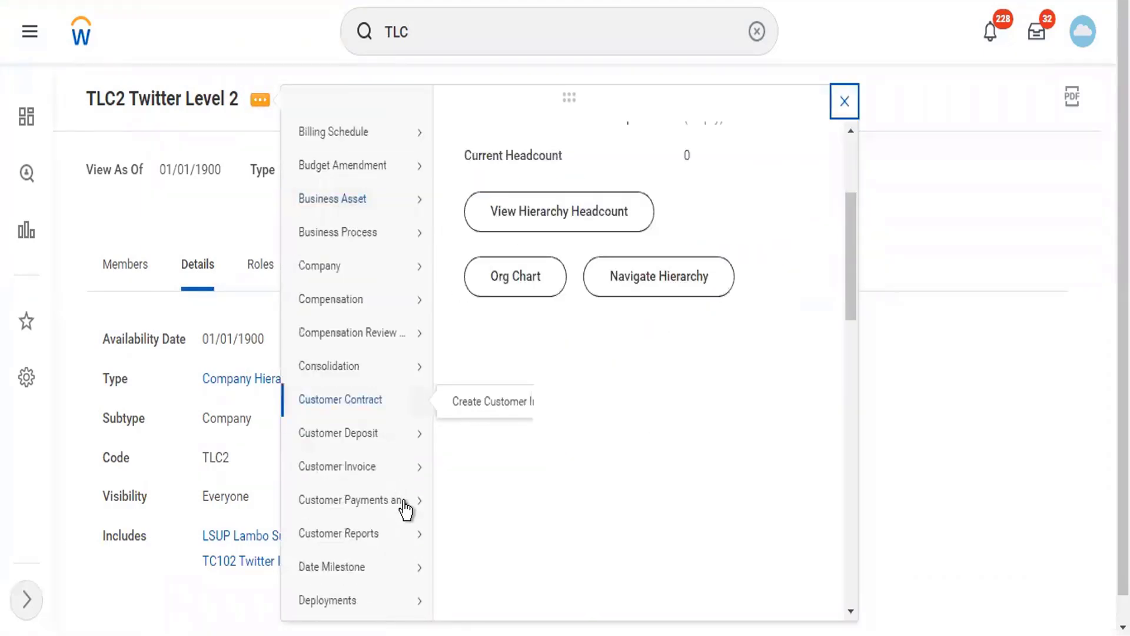
pyautogui.scroll(-5, 410, 533)
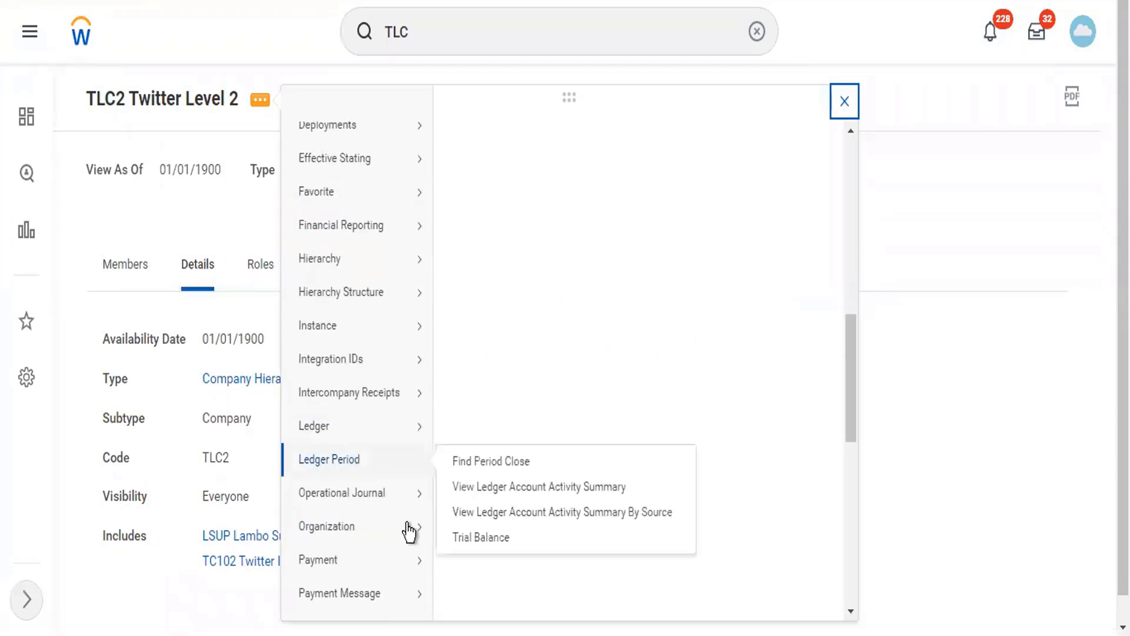
pyautogui.scroll(-4, 409, 532)
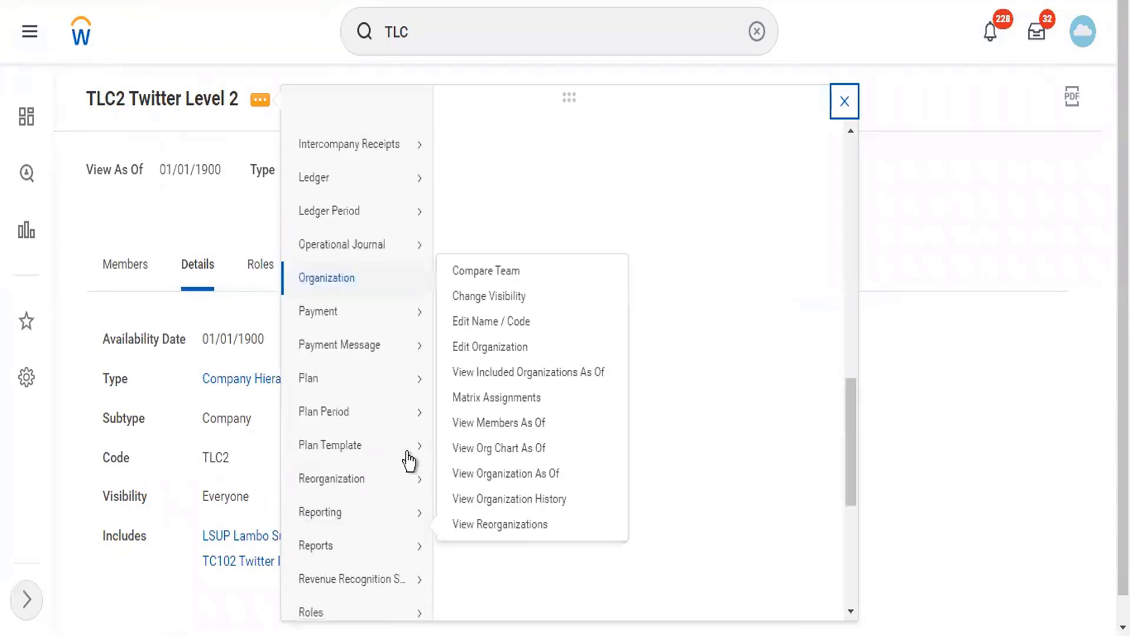
pyautogui.moveTo(406, 478)
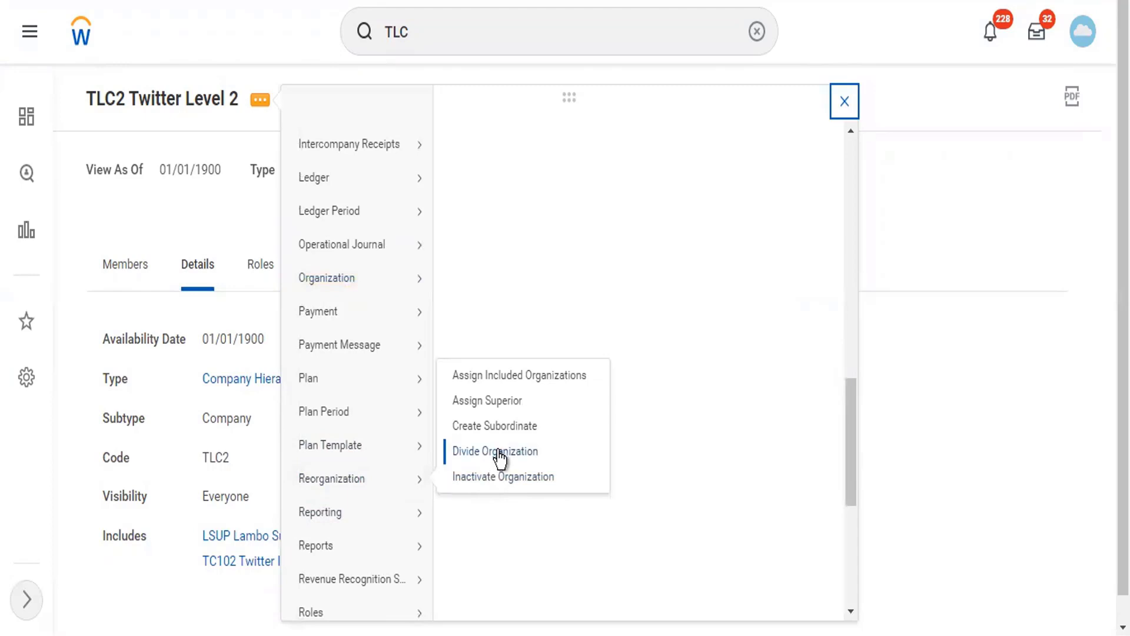
# - Assign a superior organization to TLC2, submit it, and review everyone involved in the event
pyautogui.click(504, 402)
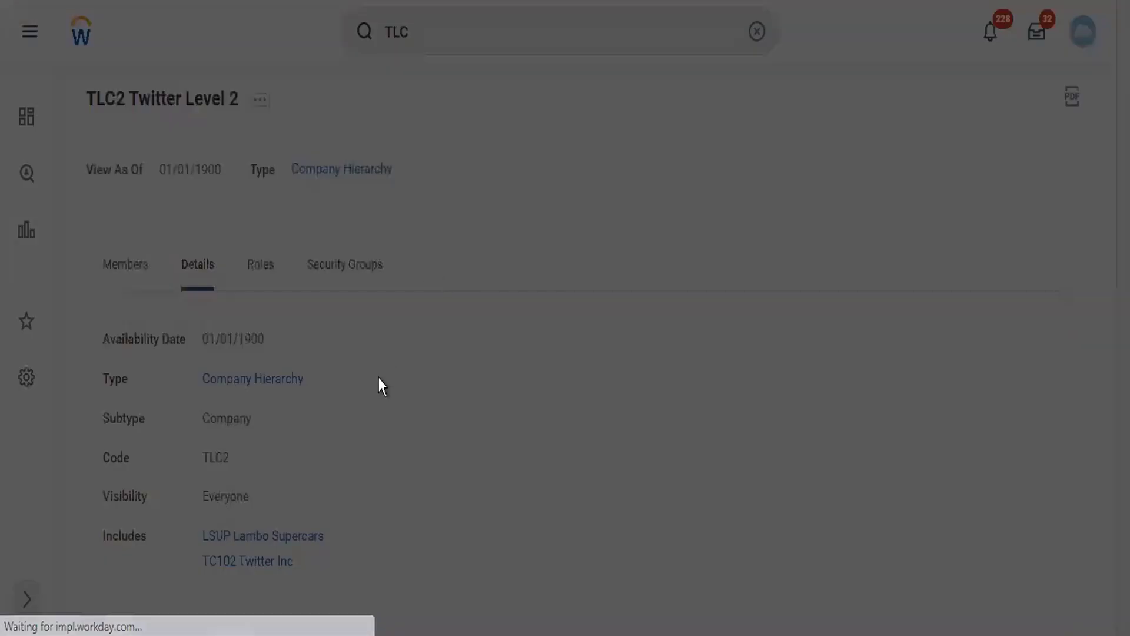
pyautogui.click(374, 384)
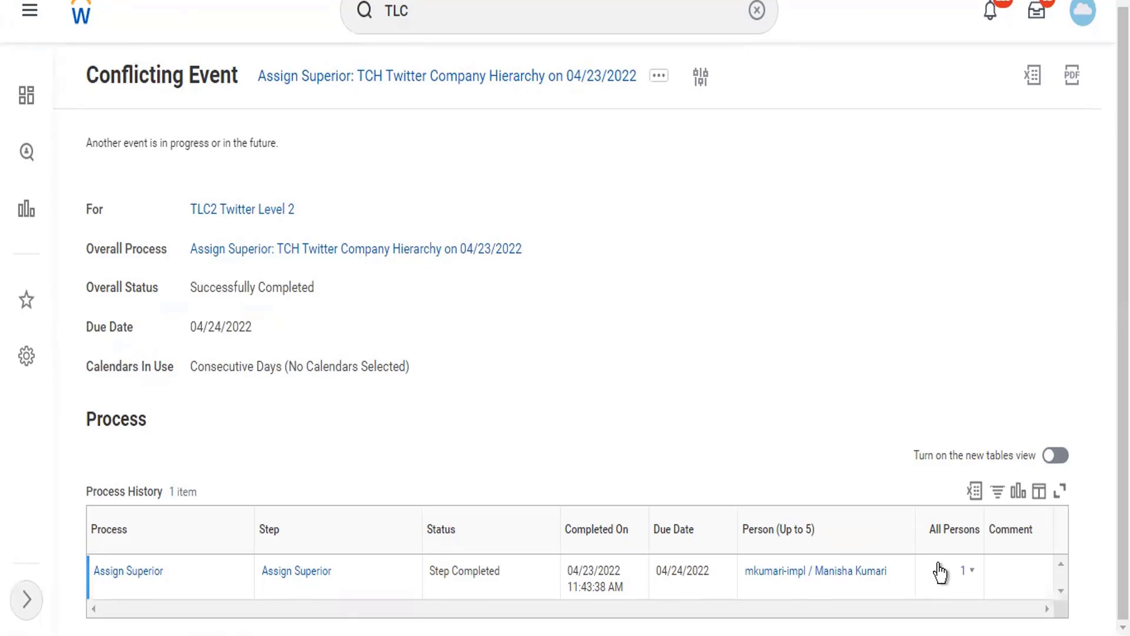
pyautogui.click(968, 577)
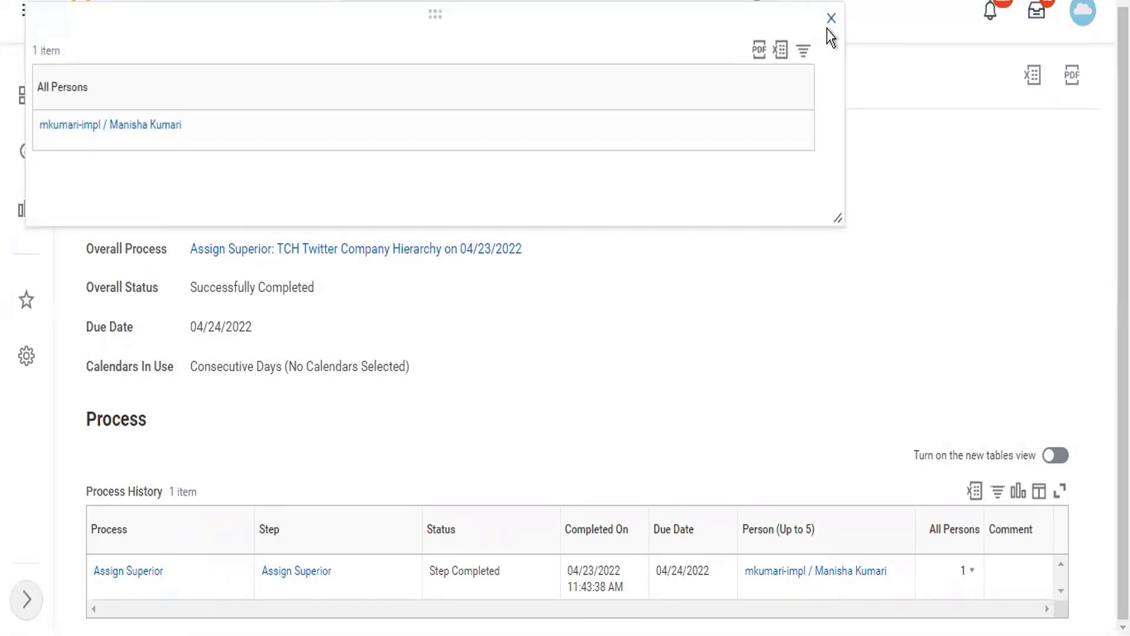
pyautogui.click(828, 28)
# - Review the completed Assign Superior event's process history, then return to TLC2 Twitter Level 2
pyautogui.click(152, 574)
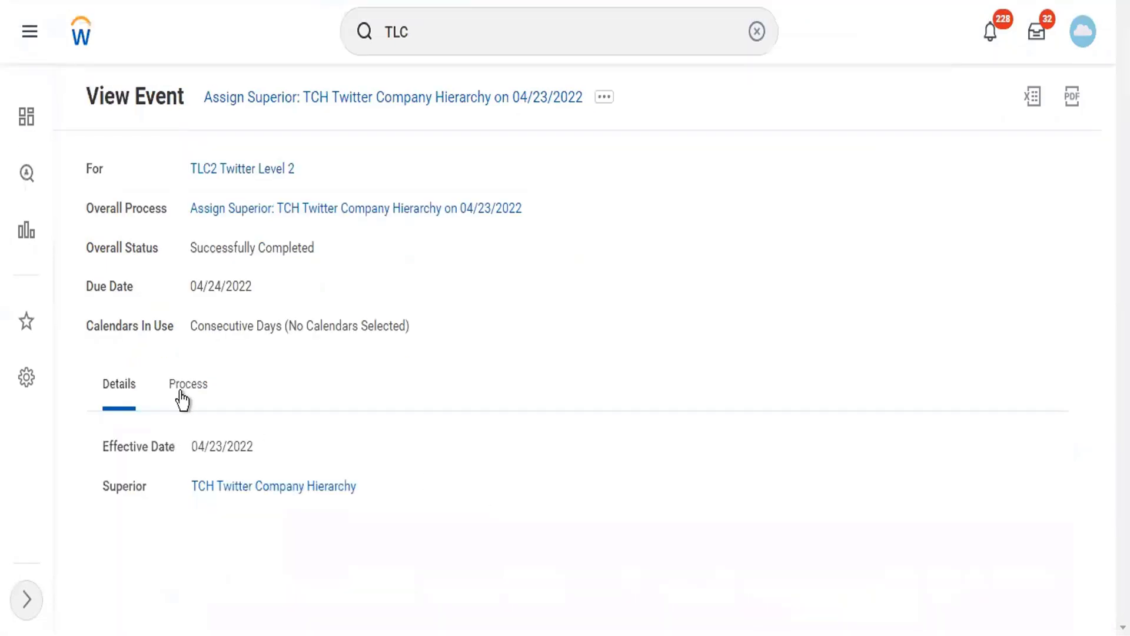
pyautogui.click(191, 378)
pyautogui.scroll(-1, 459, 486)
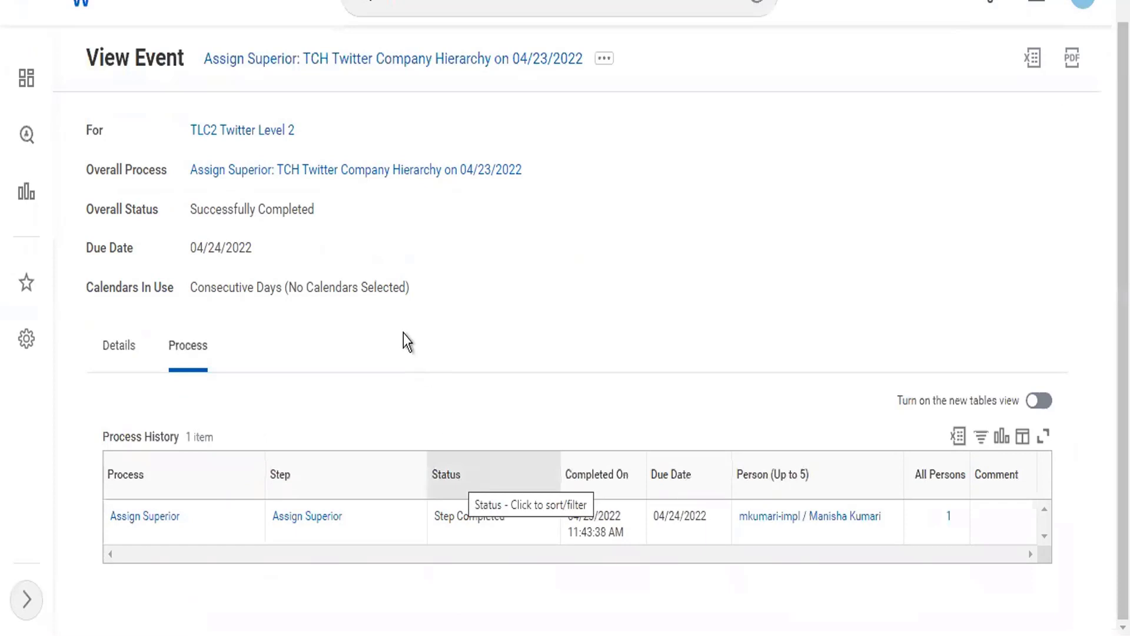
pyautogui.scroll(1, 404, 334)
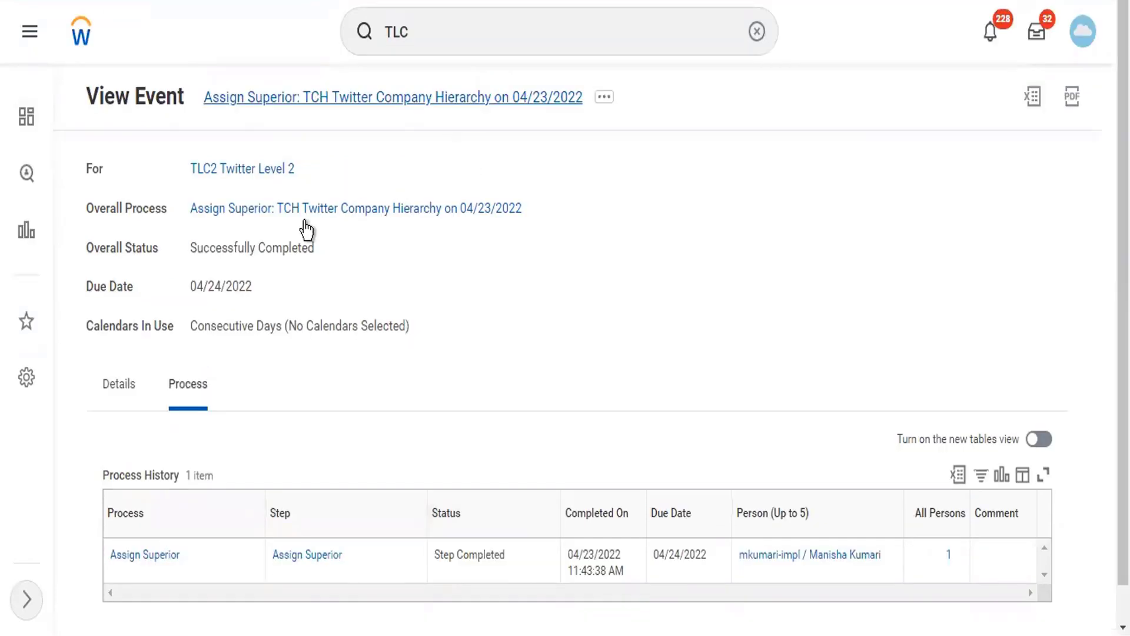
pyautogui.click(265, 168)
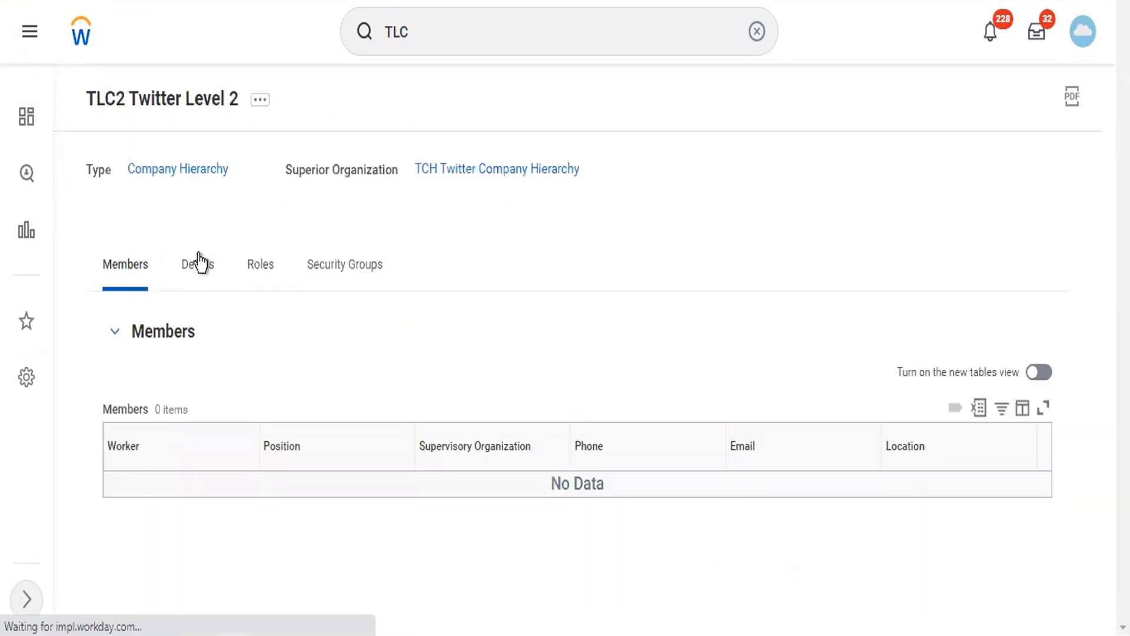
# - Check TLC2's Top Level, Superior and Includes details, then open TCH Twitter Company Hierarchy
pyautogui.click(185, 268)
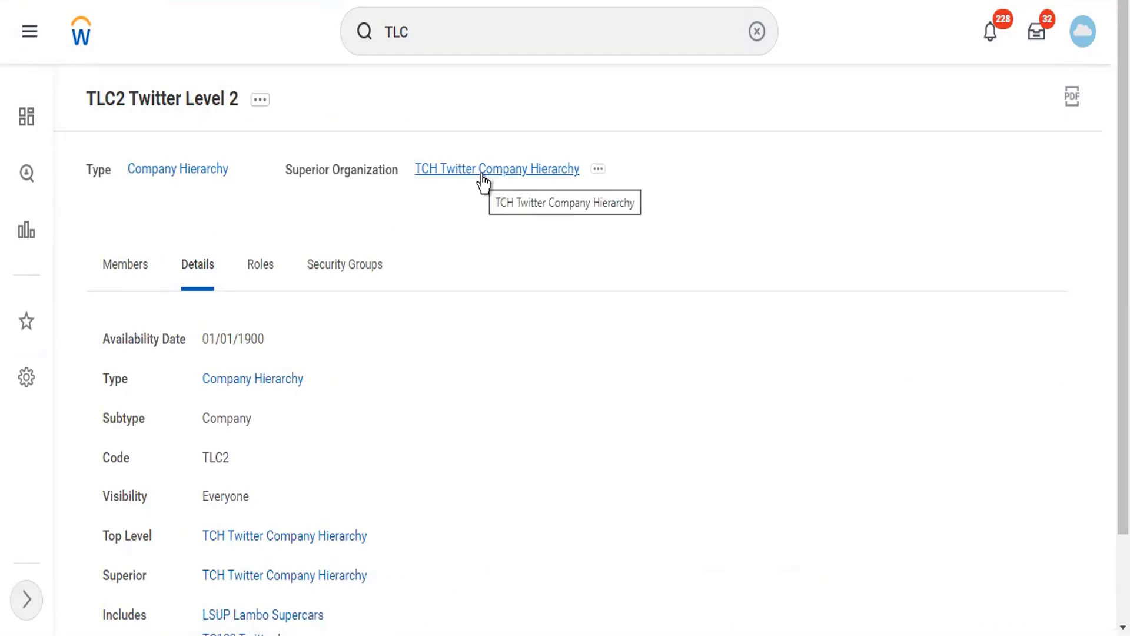
pyautogui.scroll(-2, 435, 315)
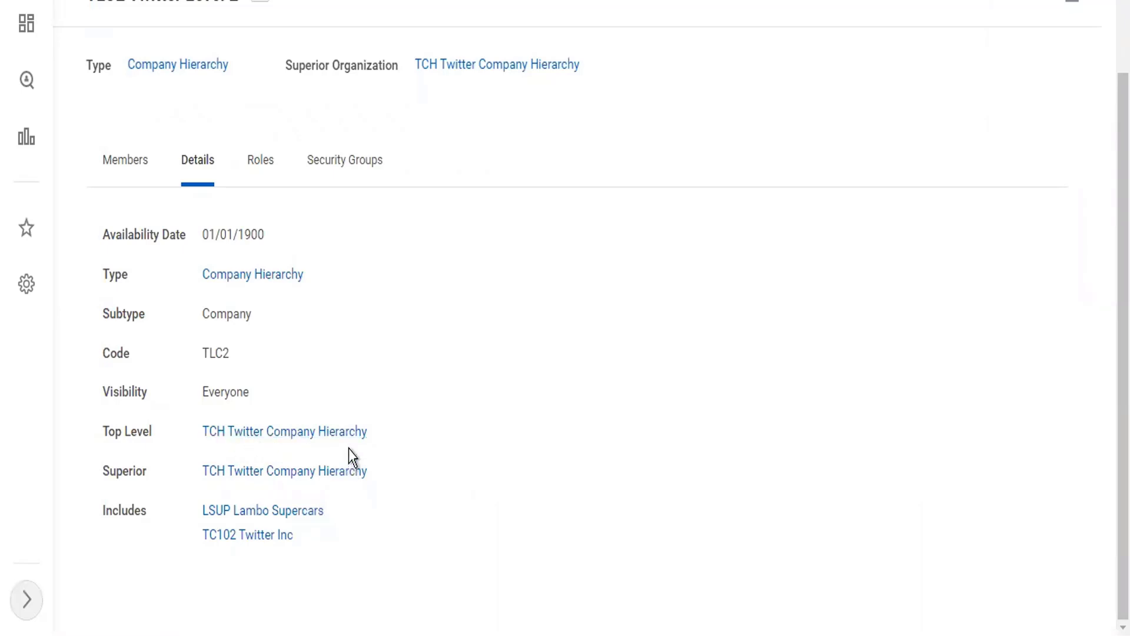
pyautogui.click(349, 432)
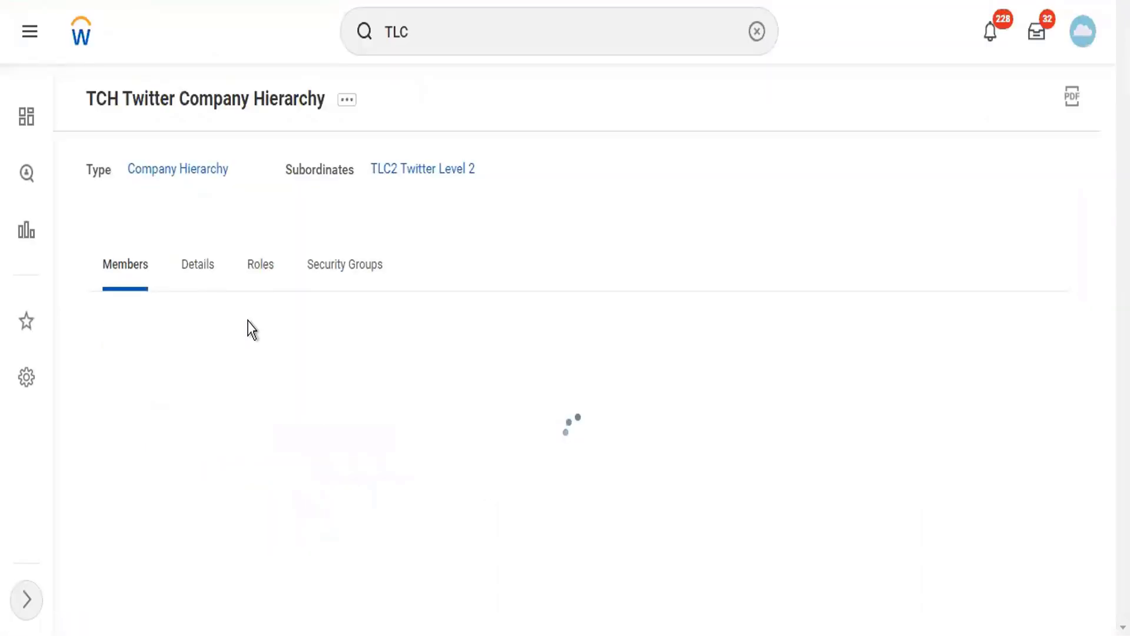
# - Open Navigate Hierarchy for TCH Twitter Company Hierarchy from its details page
pyautogui.click(199, 272)
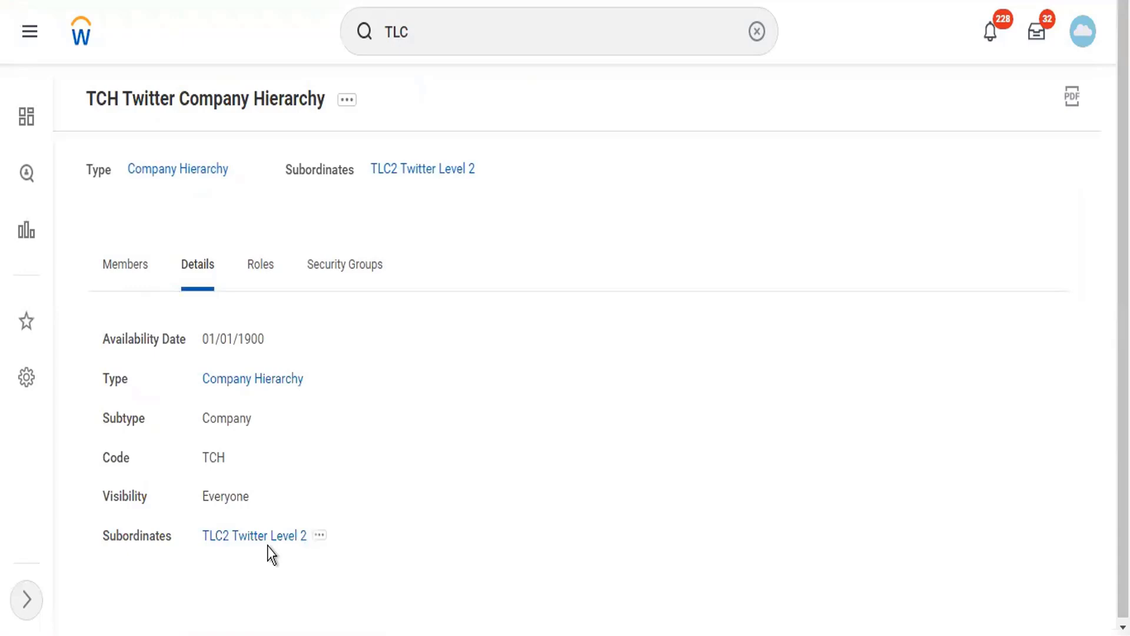
pyautogui.click(347, 100)
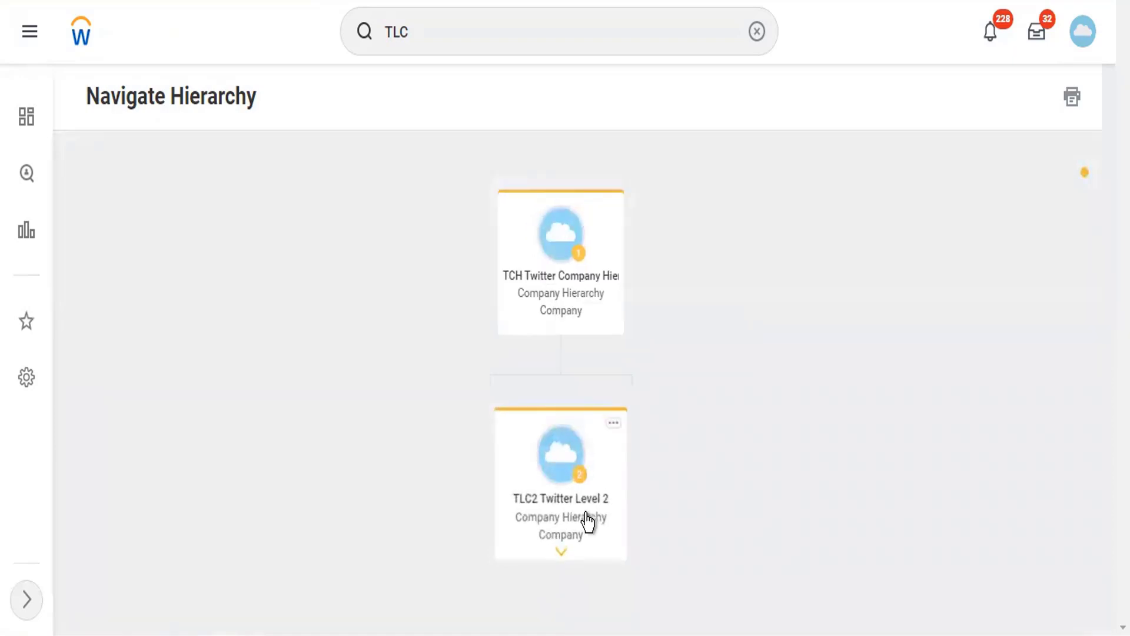
# - Expand TLC2 to show LSUP Lambo Supercars and TC102 Twitter Inc, then return to the TCH card
pyautogui.click(563, 554)
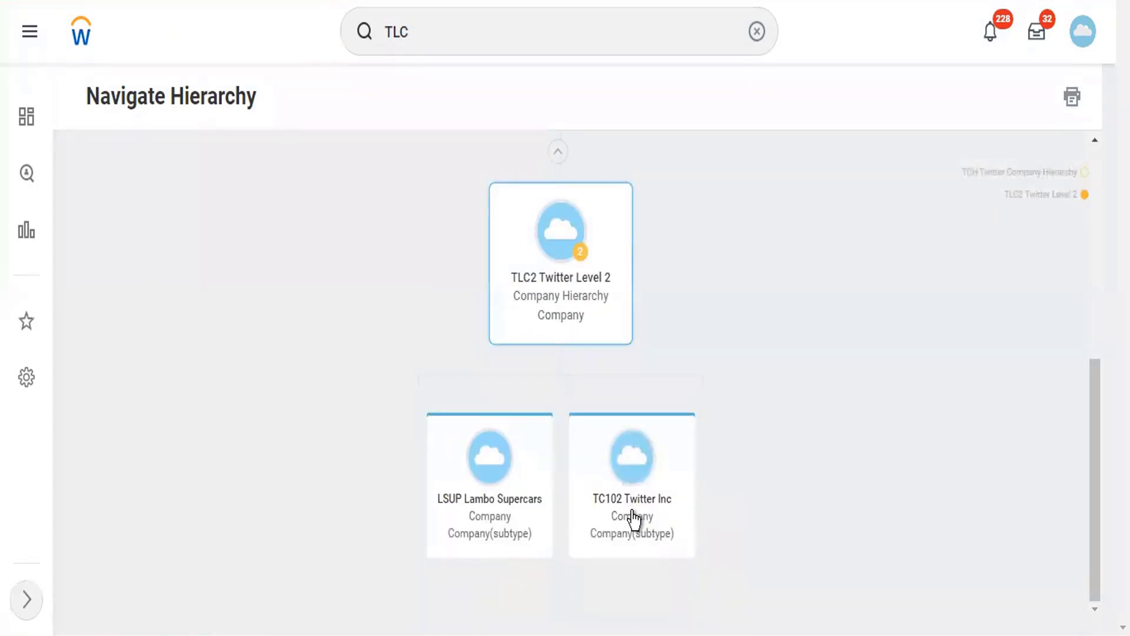
pyautogui.scroll(3, 635, 519)
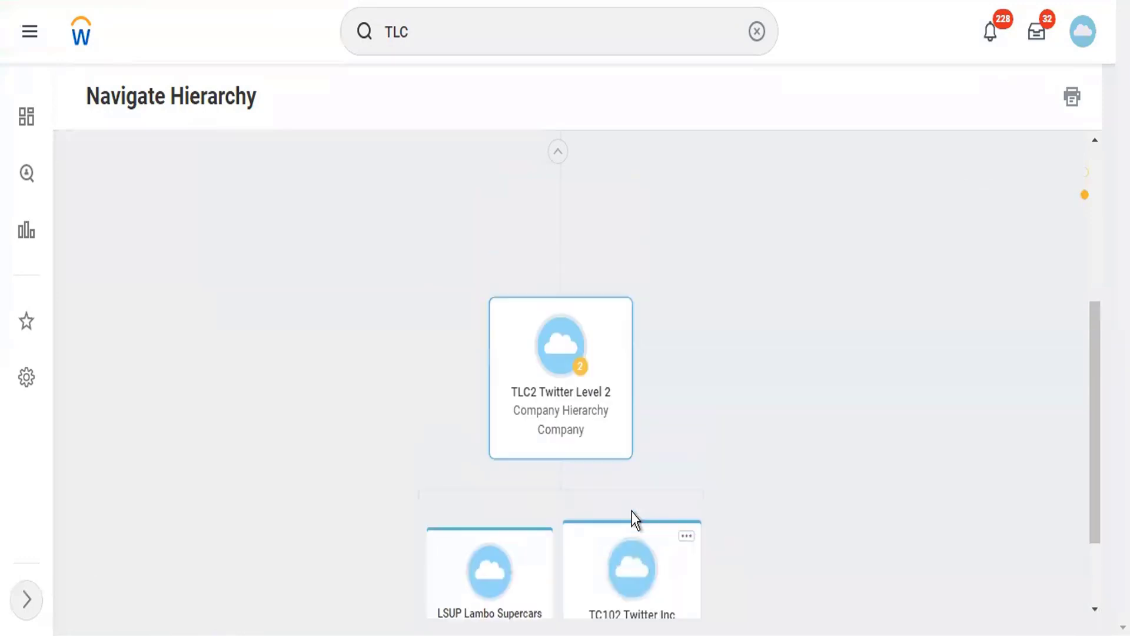
pyautogui.scroll(1, 635, 519)
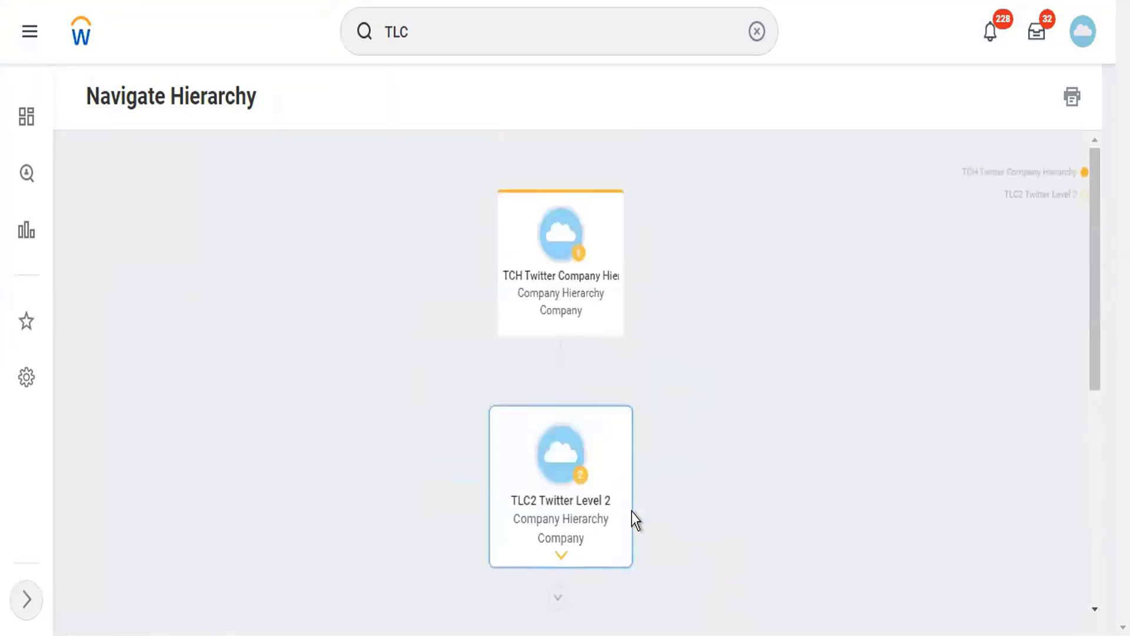
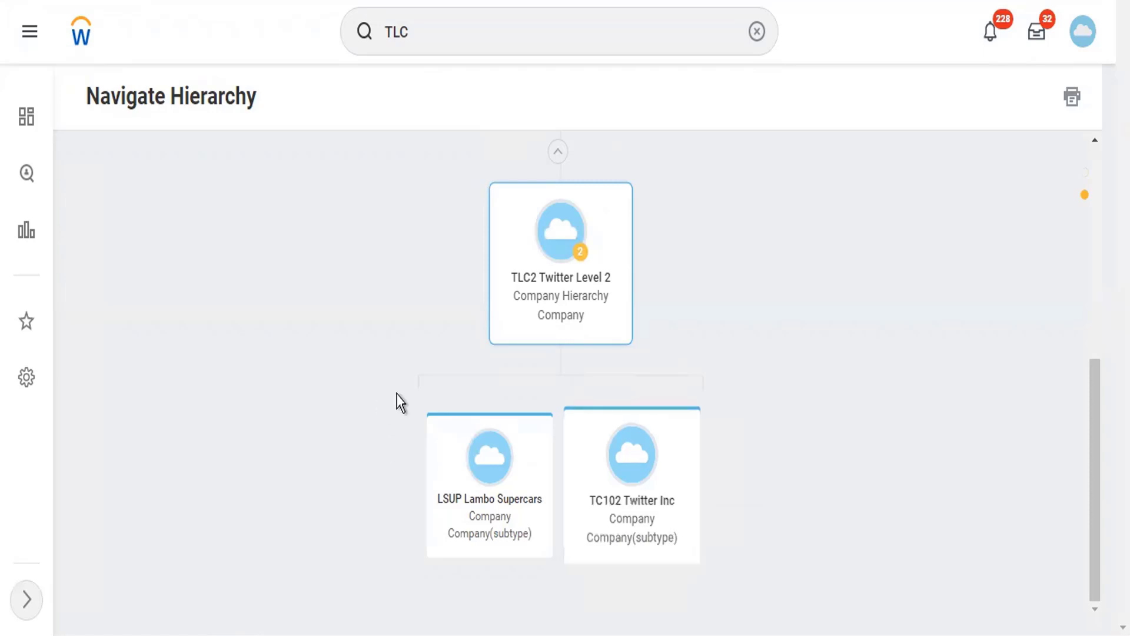
# - Open the TLC2 Twitter Level 2 organization page from its card in the hierarchy chart
pyautogui.click(585, 285)
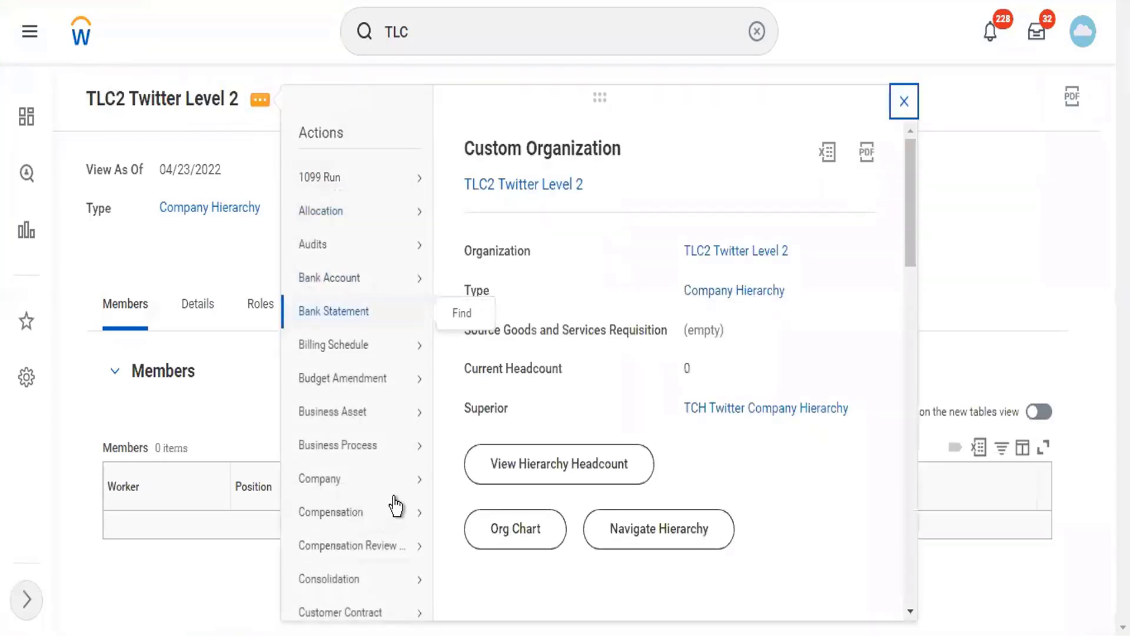
# - Under Twitter Reorg, remove LSUP Lambo Supercars so TLC2 includes only TC102 Twitter Inc, then view Details
pyautogui.scroll(-10, 401, 530)
pyautogui.scroll(-3, 406, 530)
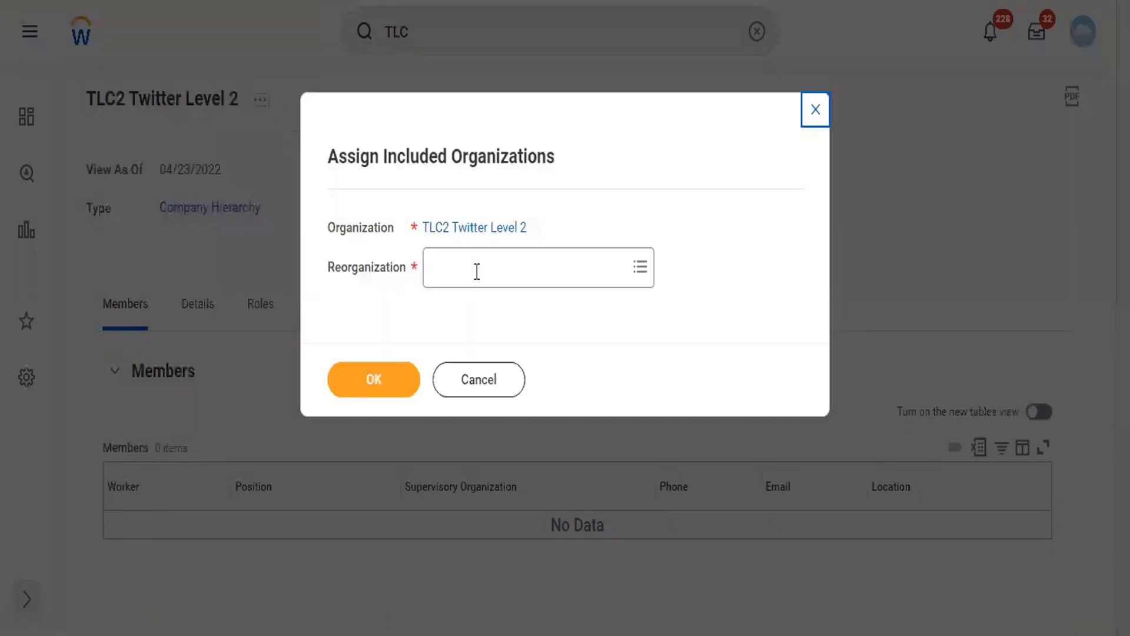
pyautogui.write('twitter')
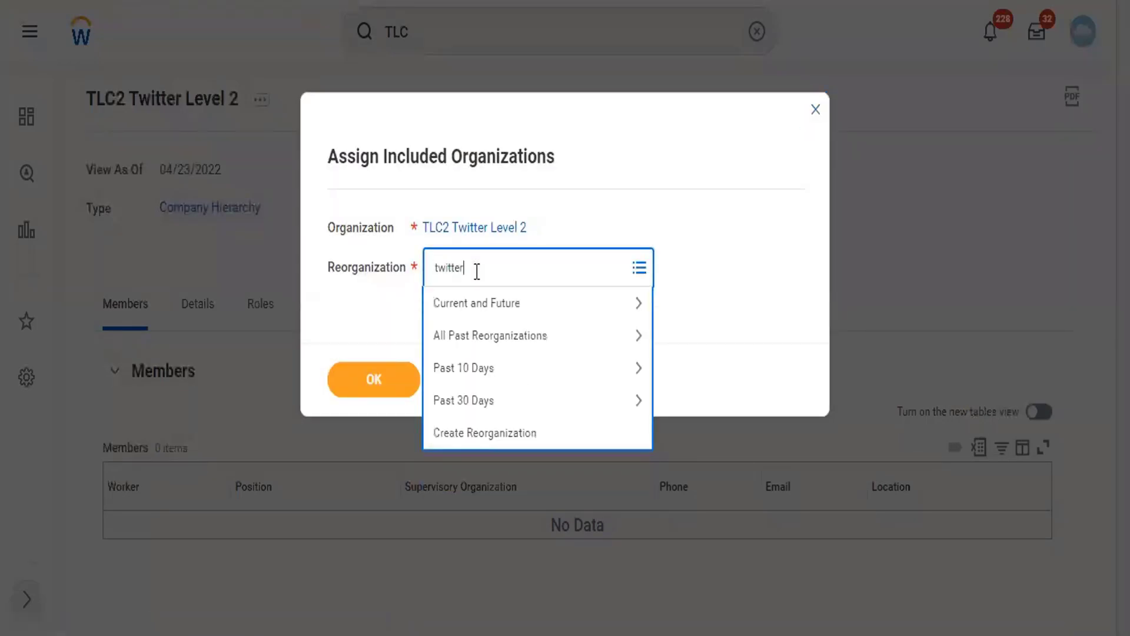
pyautogui.press('Return')
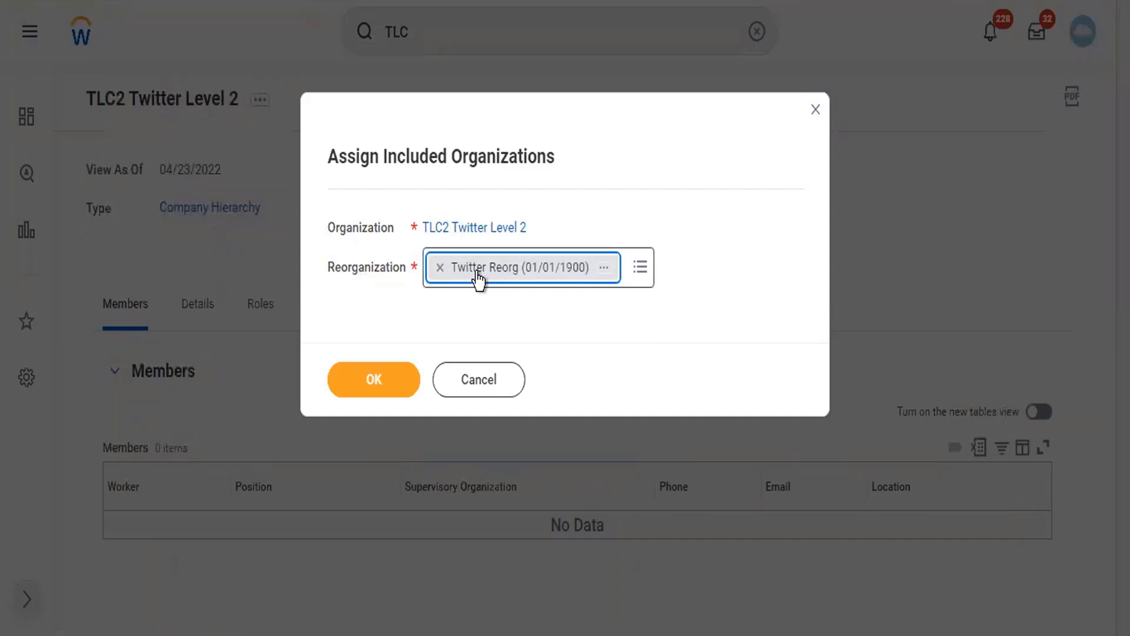
pyautogui.click(373, 378)
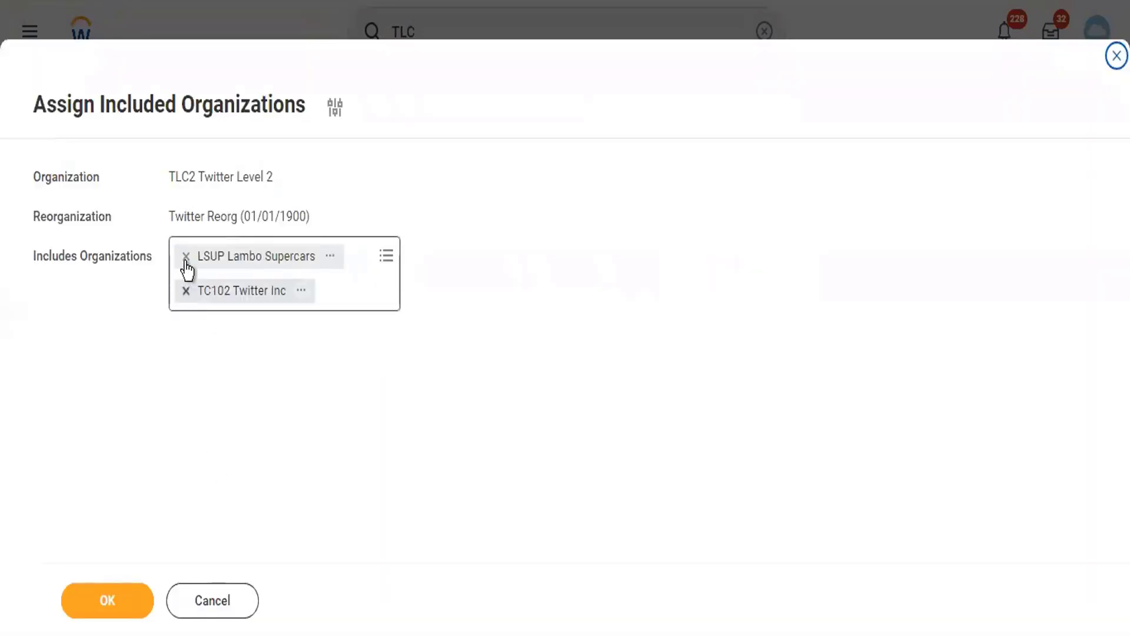
pyautogui.click(186, 255)
pyautogui.click(108, 600)
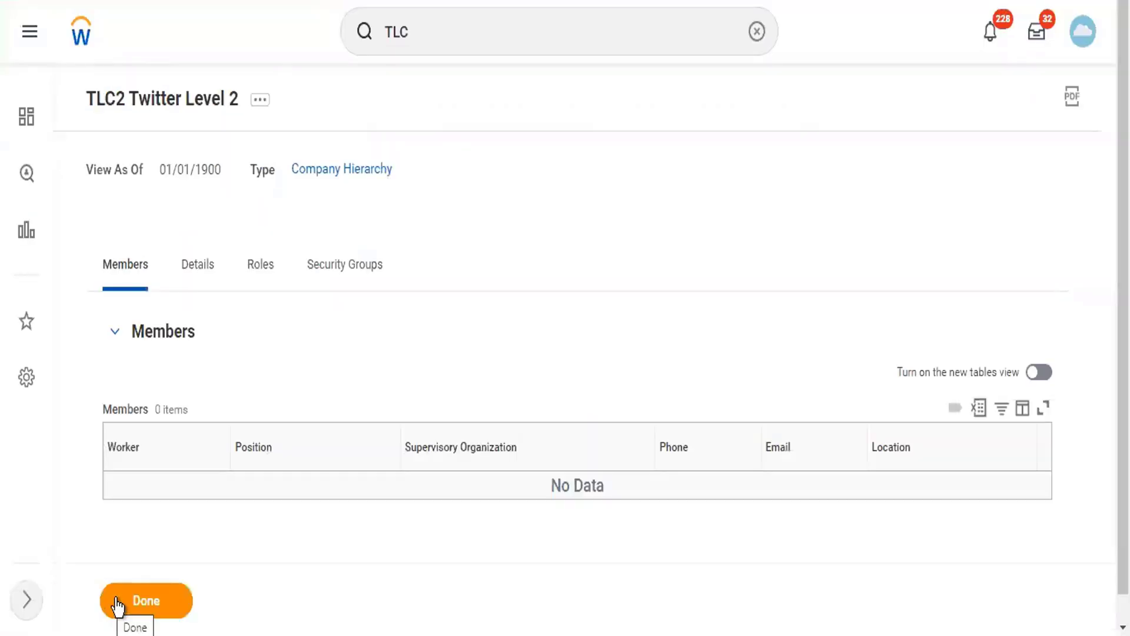
pyautogui.click(203, 264)
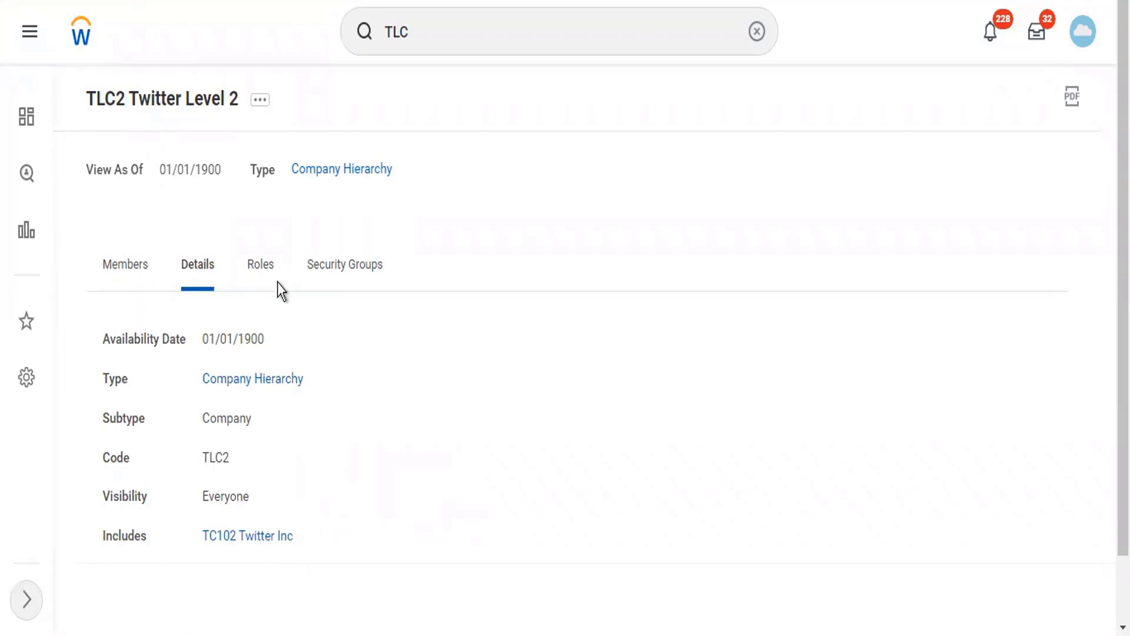
# - Search 'tch' and open the TCH Twitter Company Hierarchy page
pyautogui.click(466, 42)
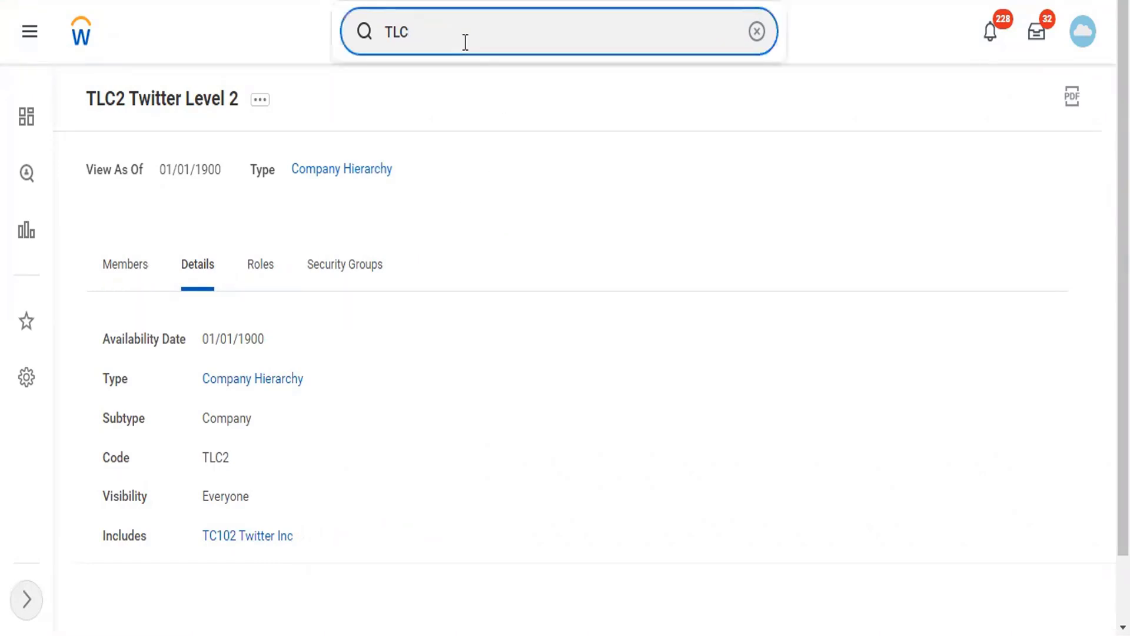
pyautogui.press('BackSpace')
pyautogui.press('BackSpace')
pyautogui.press('BackSpace')
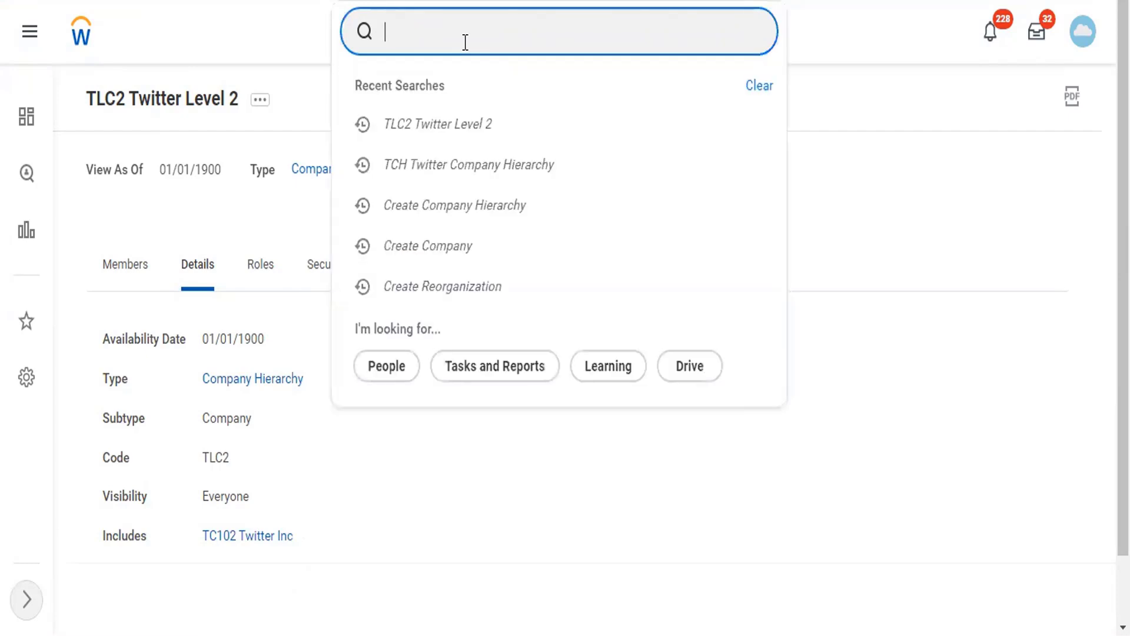
pyautogui.write('tch')
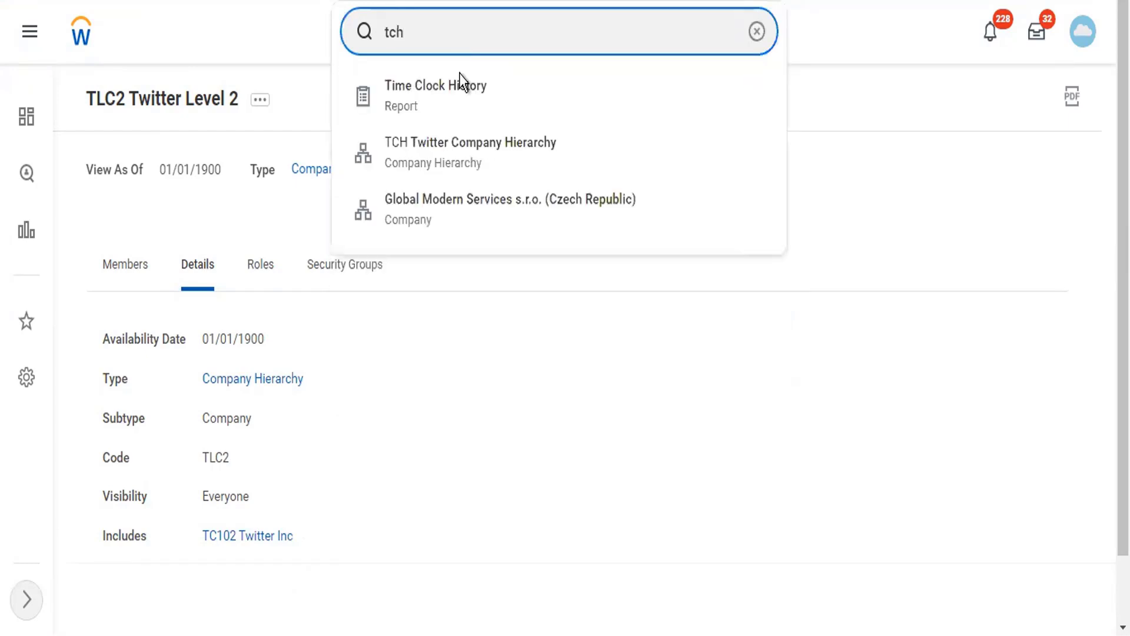
pyautogui.click(461, 161)
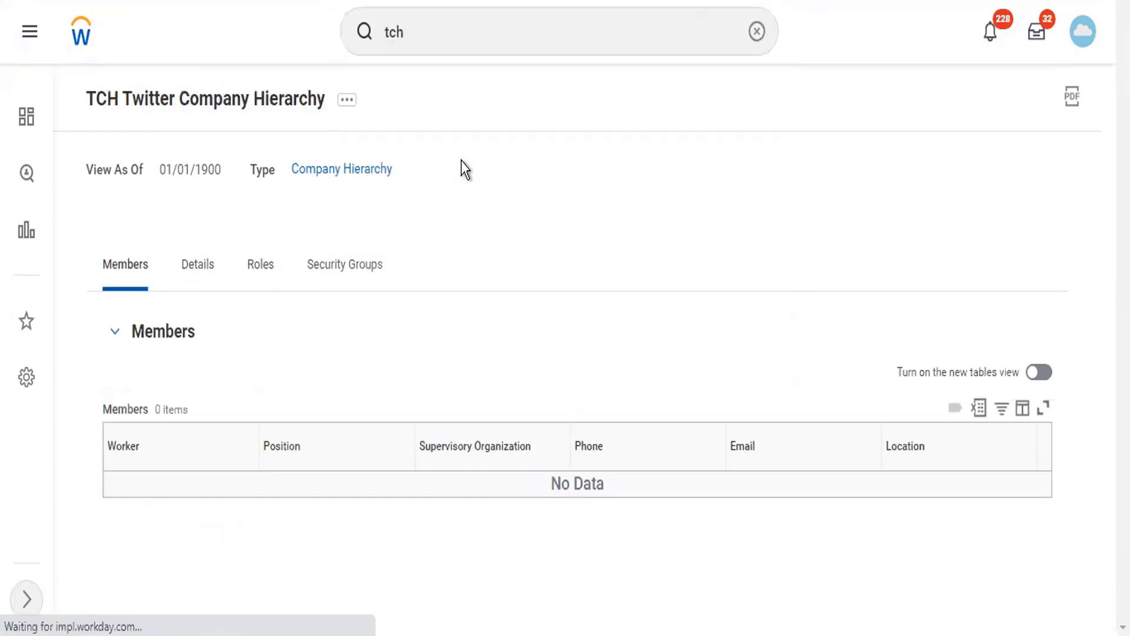
# - Start Assign Included Organizations for TCH using the Twitter Reorg reorganization
pyautogui.click(347, 106)
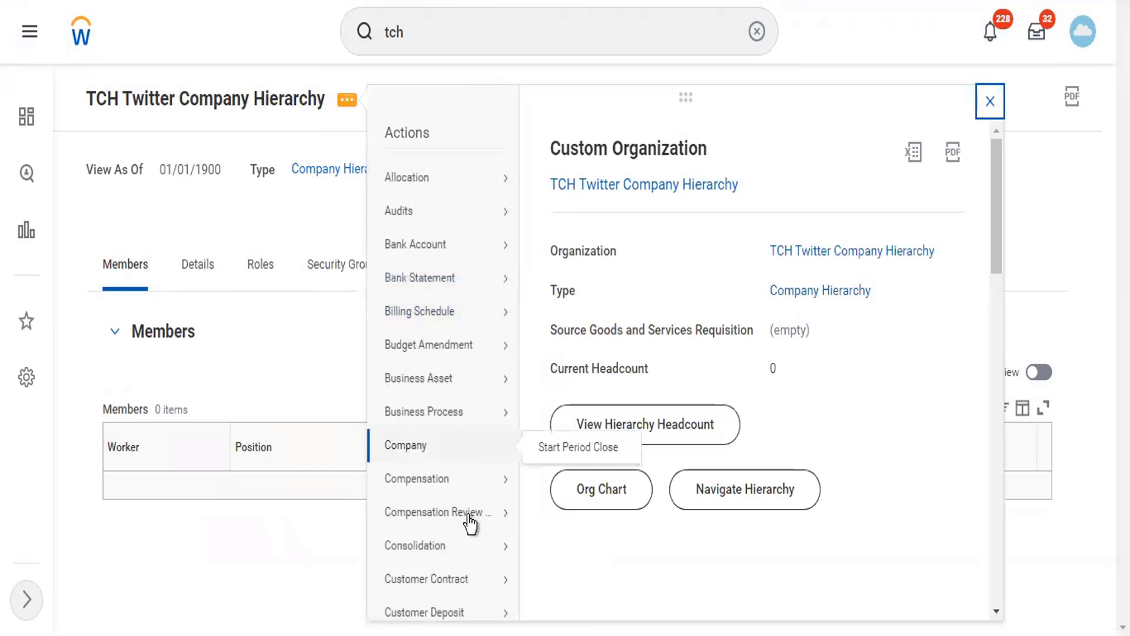
pyautogui.scroll(-10, 467, 530)
pyautogui.moveTo(519, 516)
pyautogui.scroll(-8, 517, 517)
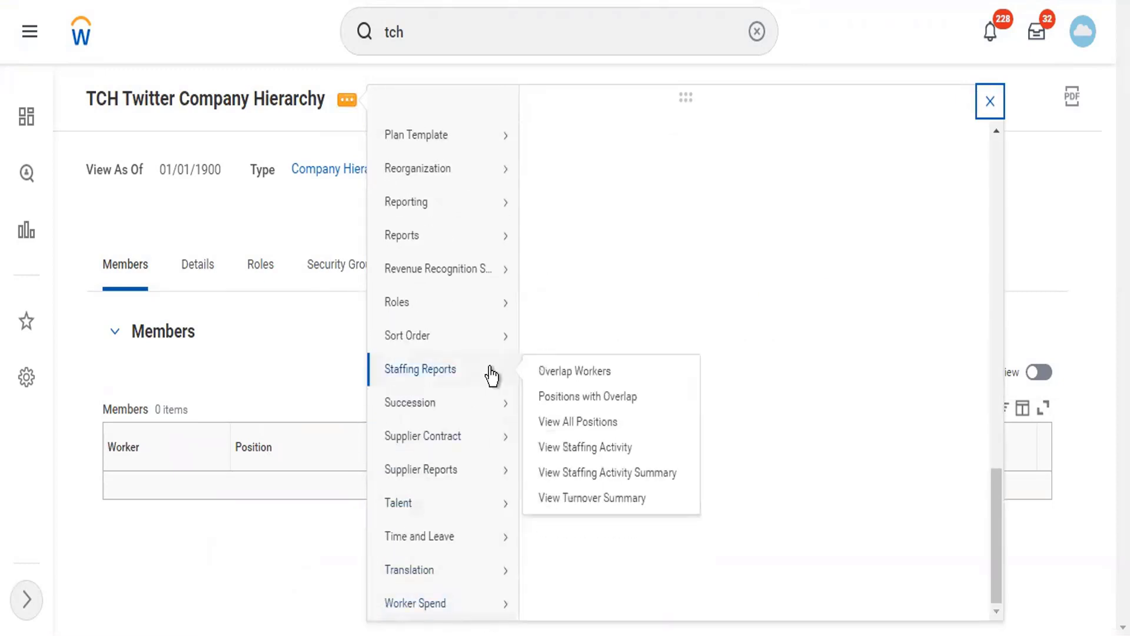
pyautogui.scroll(4, 498, 233)
pyautogui.moveTo(497, 228)
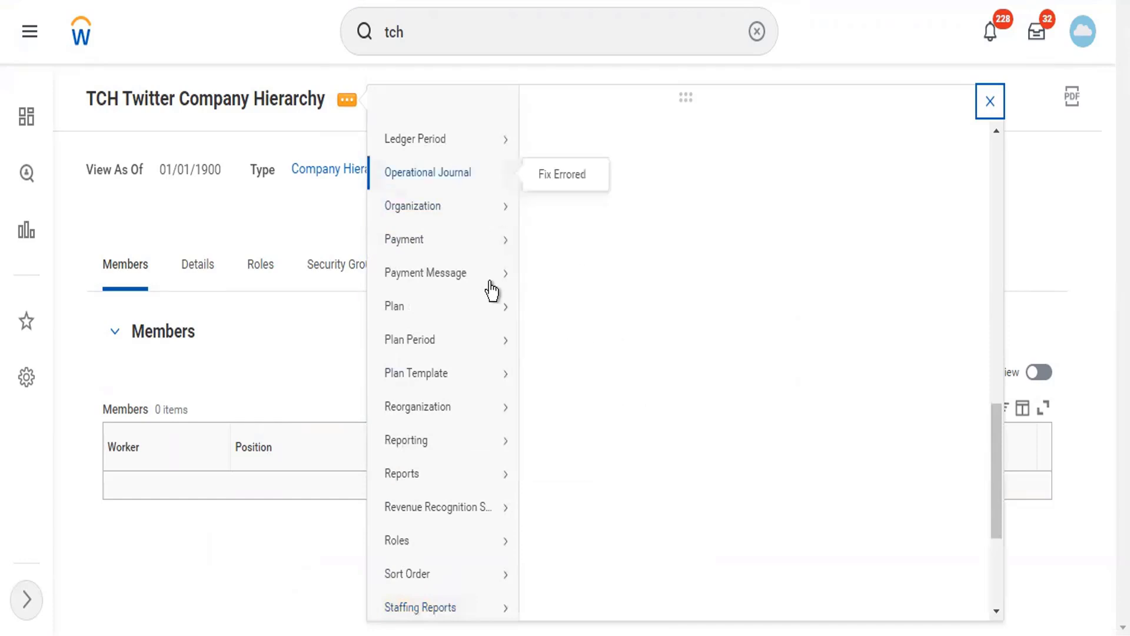
pyautogui.moveTo(493, 418)
pyautogui.click(579, 419)
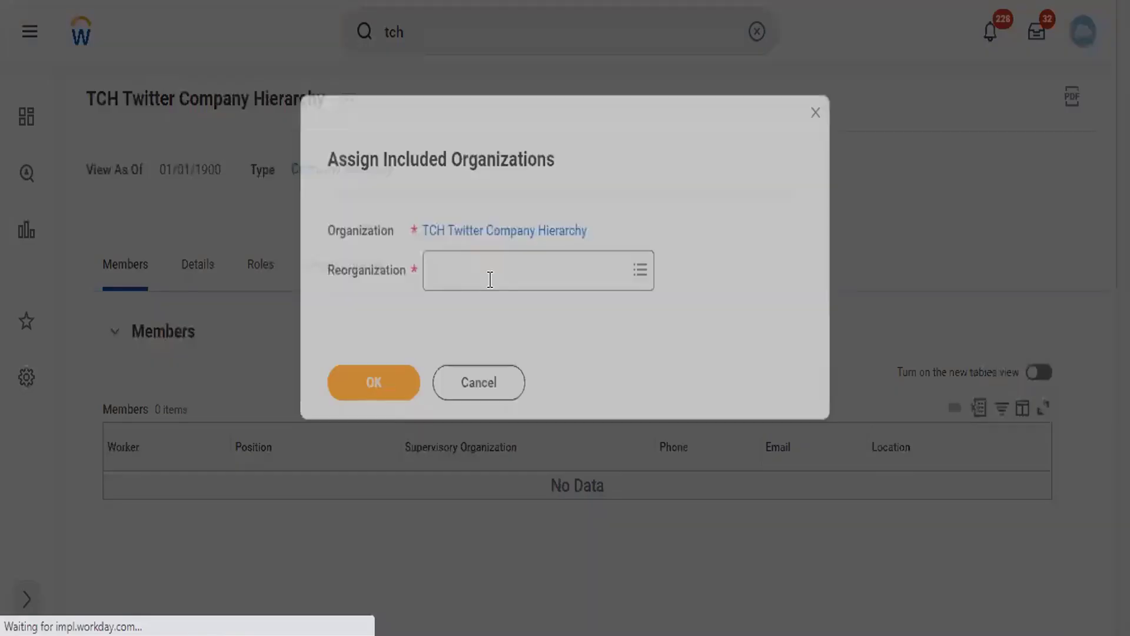
pyautogui.click(490, 279)
pyautogui.write('twitter')
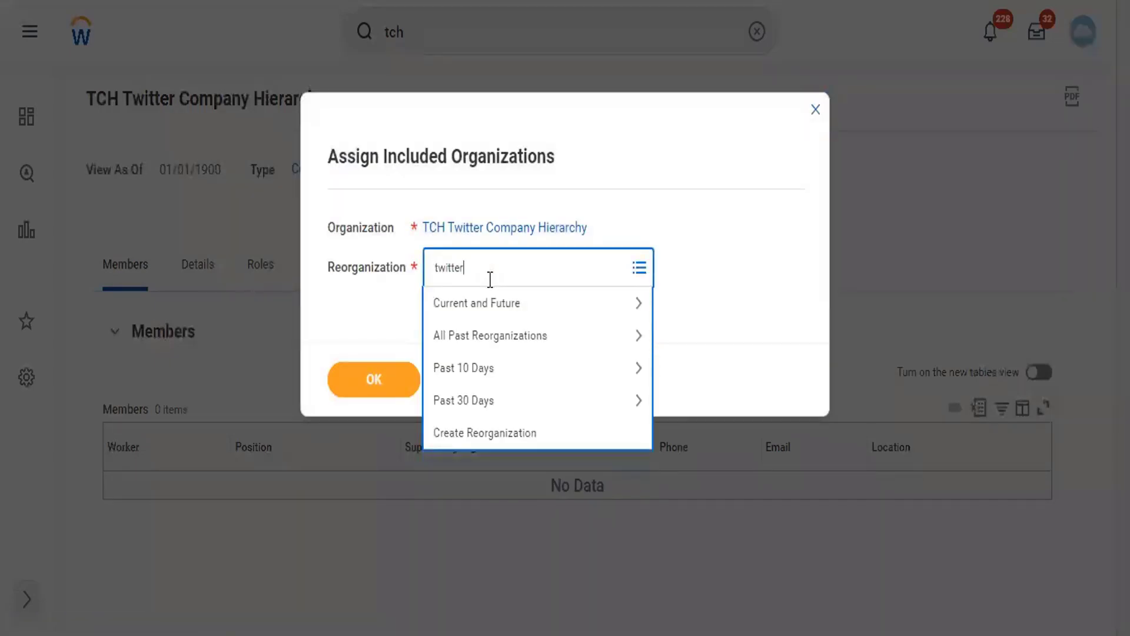
pyautogui.press('Return')
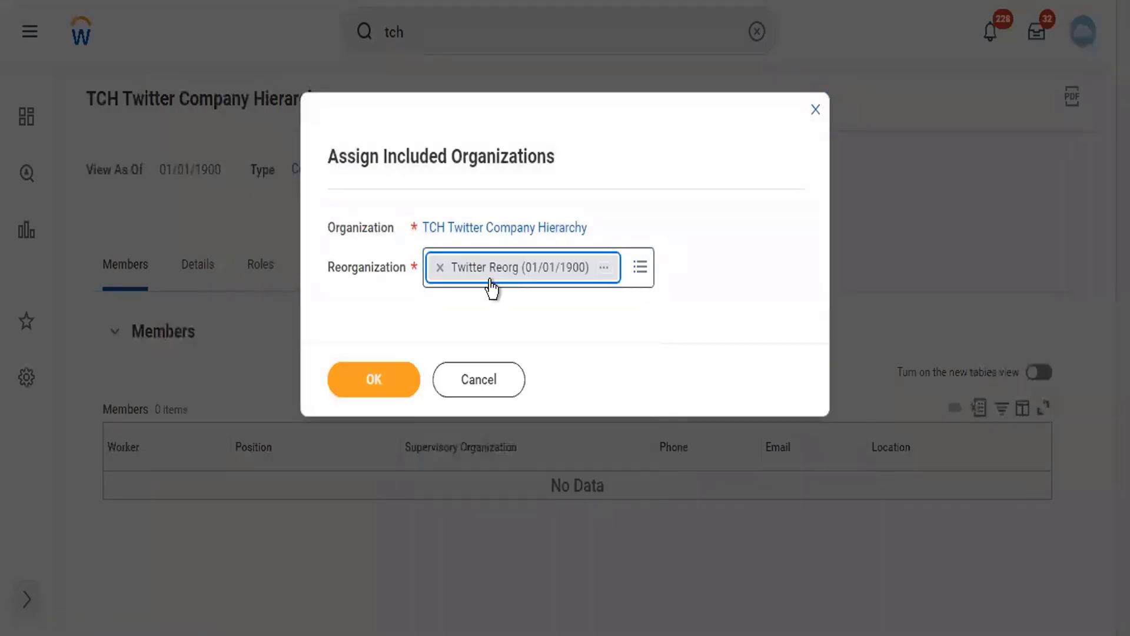
pyautogui.click(359, 389)
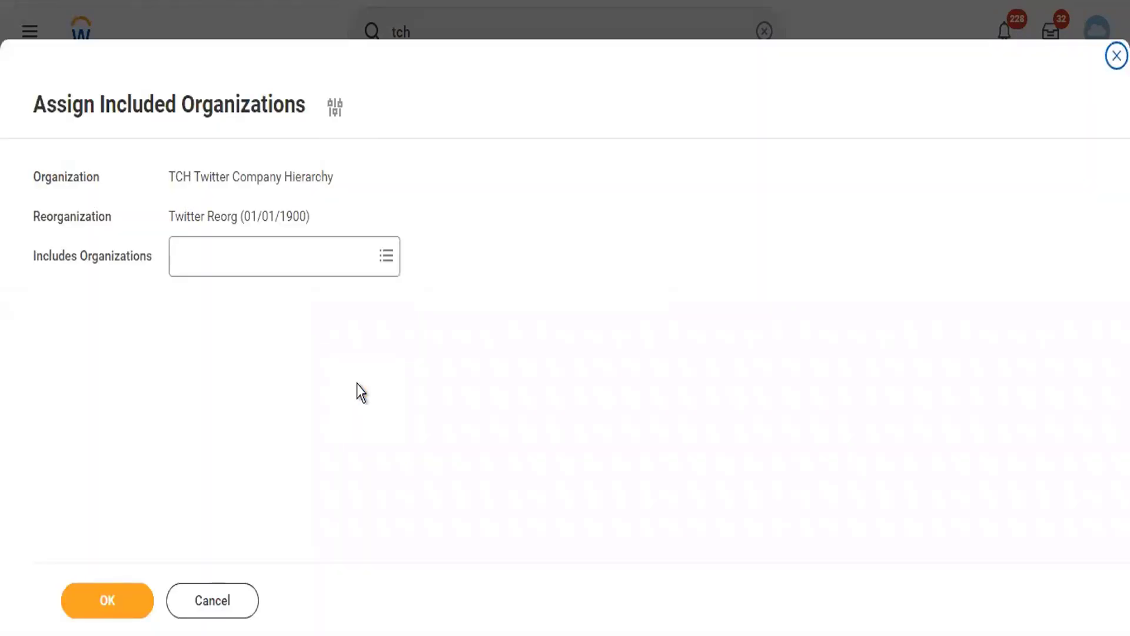
# - Add LSUP Lambo Supercars as TCH's included organization and confirm
pyautogui.click(243, 252)
pyautogui.write('l')
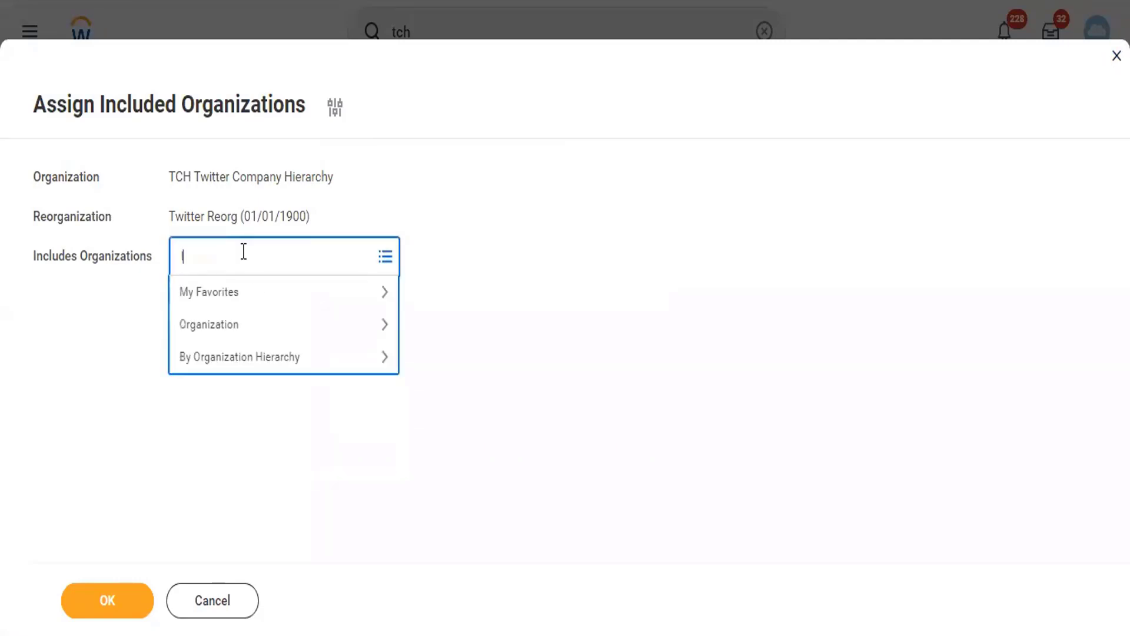
pyautogui.write('ambo')
pyautogui.press('Return')
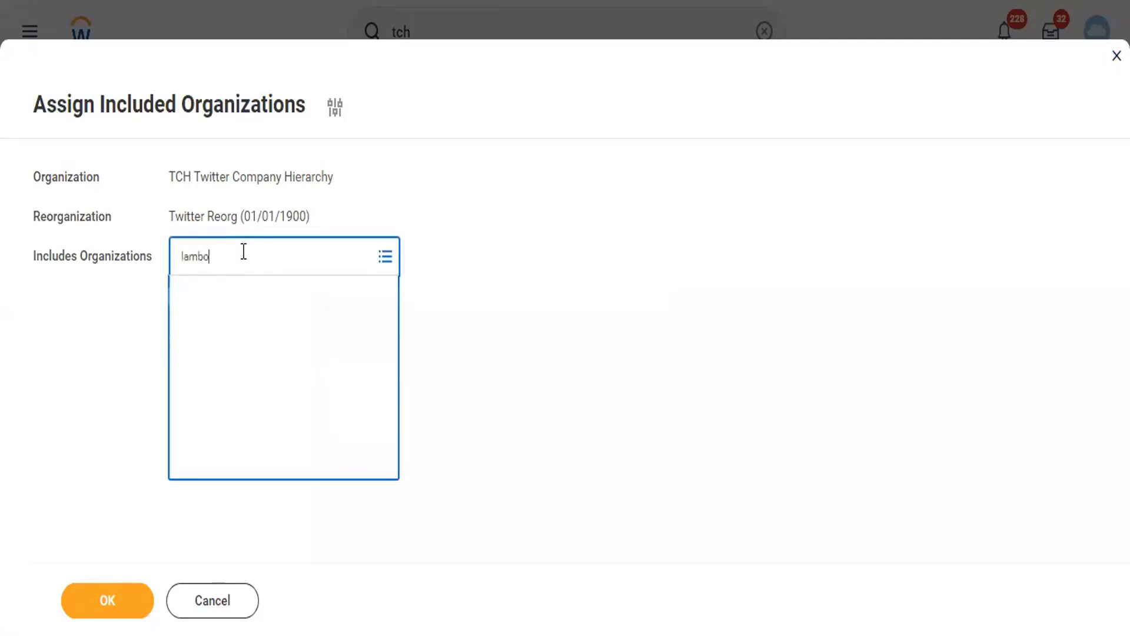
pyautogui.click(125, 610)
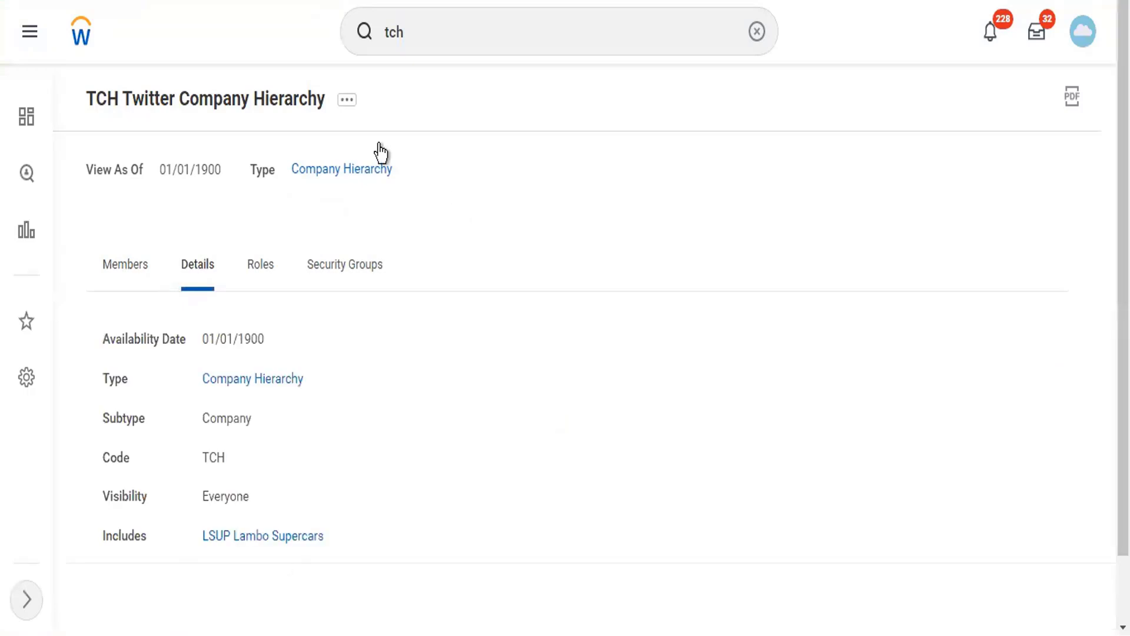
# - View the TCH hierarchy tree showing LSUP Lambo Supercars as its only subordinate
pyautogui.click(347, 99)
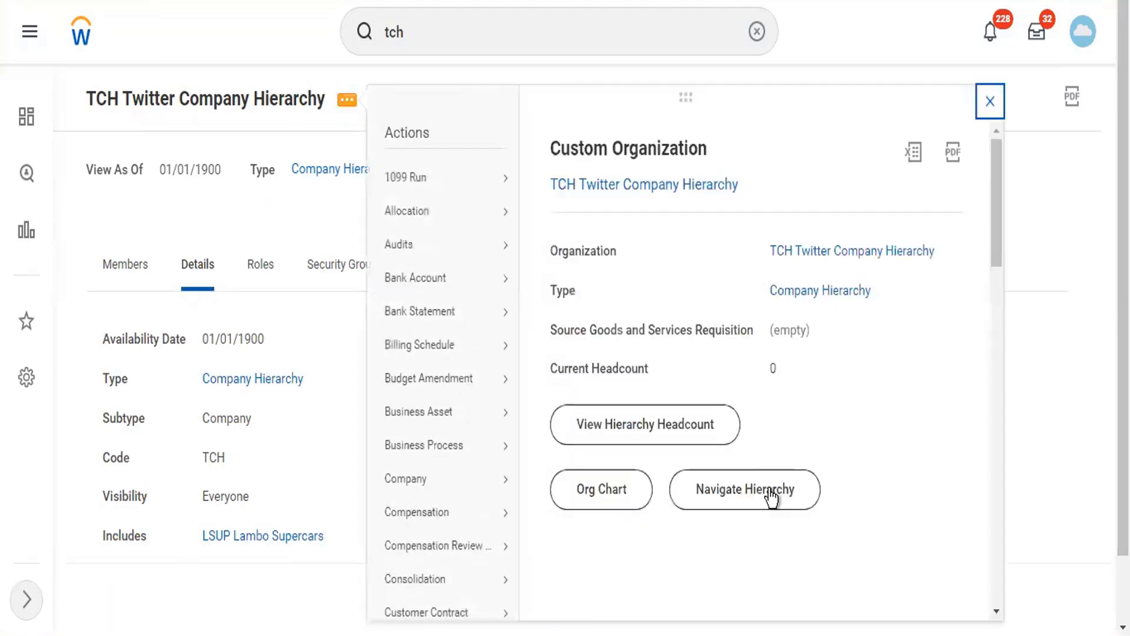
pyautogui.click(770, 493)
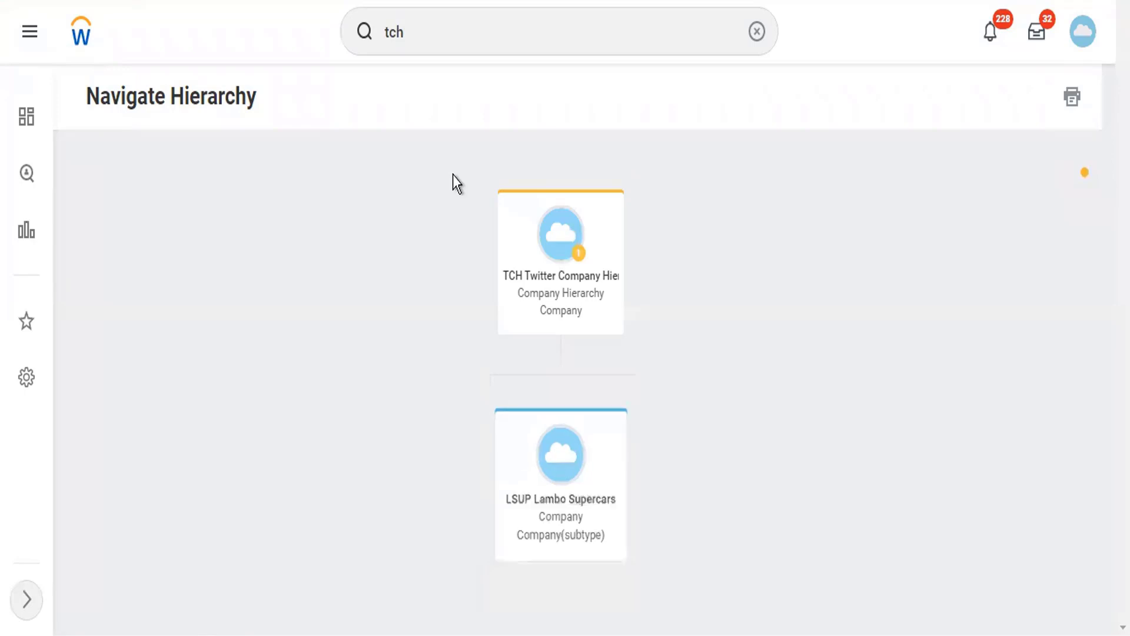
pyautogui.click(426, 28)
pyautogui.click(355, 33)
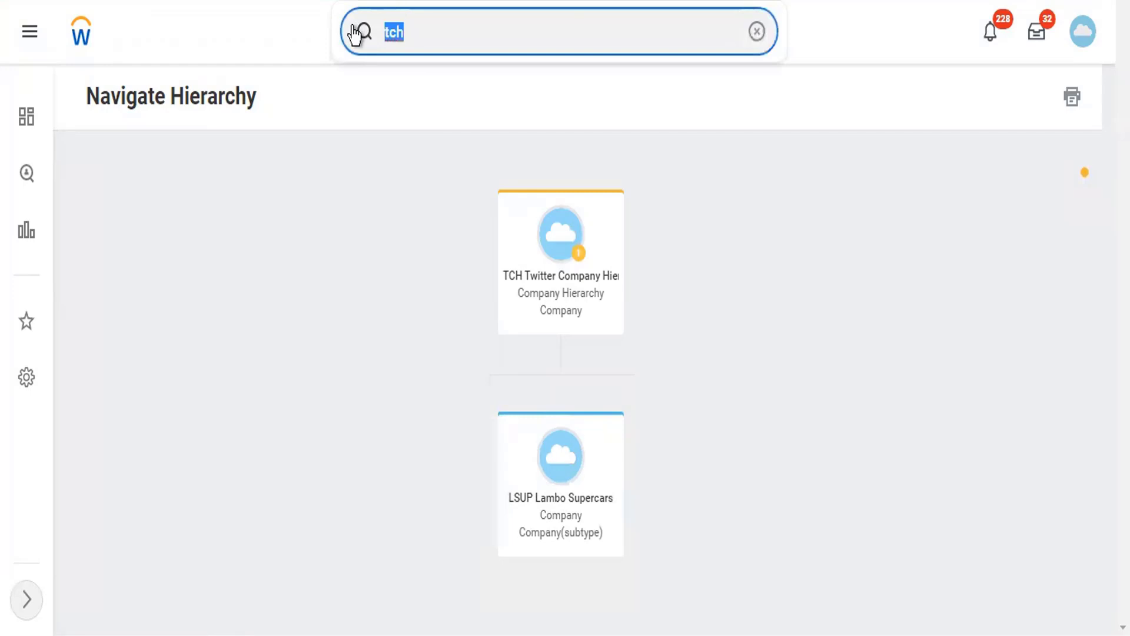
# - Search 'reorg' and bring up the Reorganizations report
pyautogui.write('reorg')
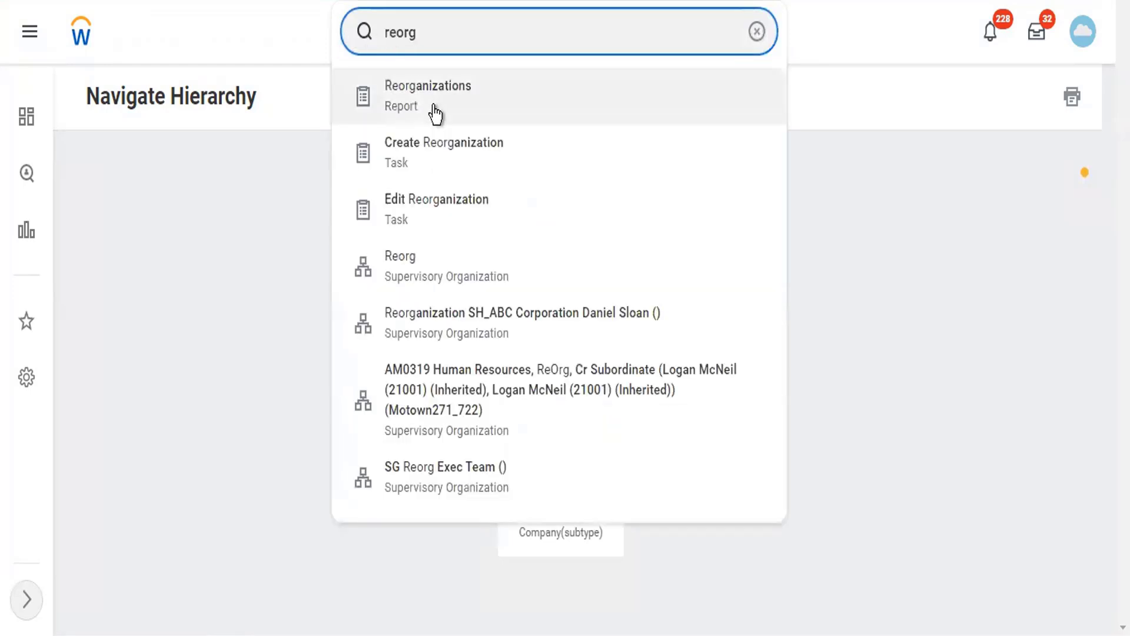
pyautogui.click(435, 113)
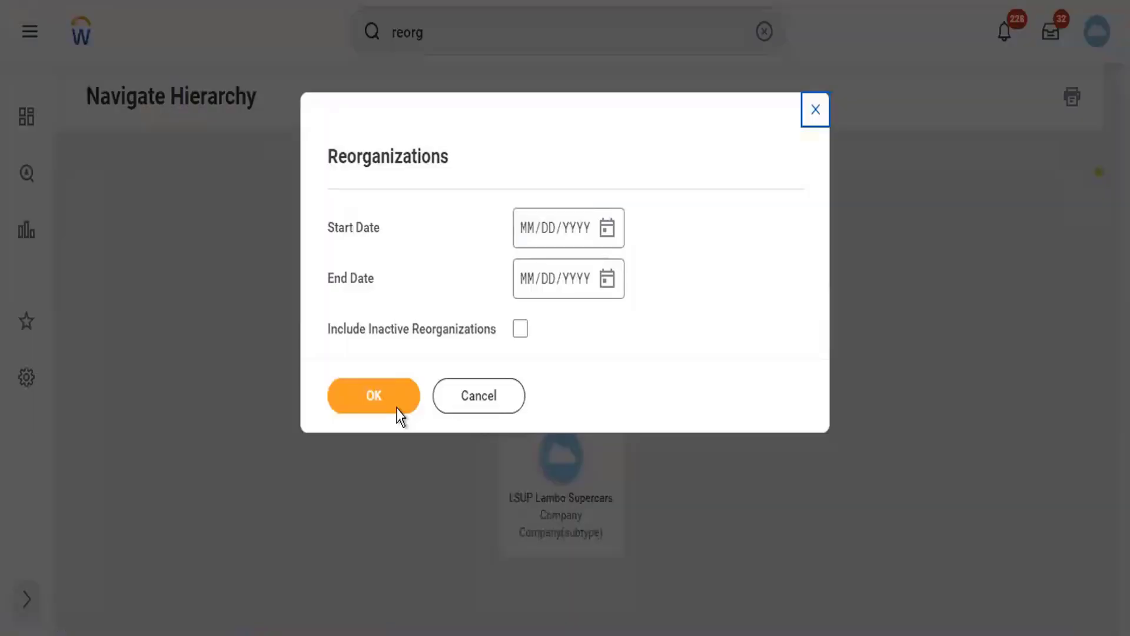
pyautogui.click(397, 406)
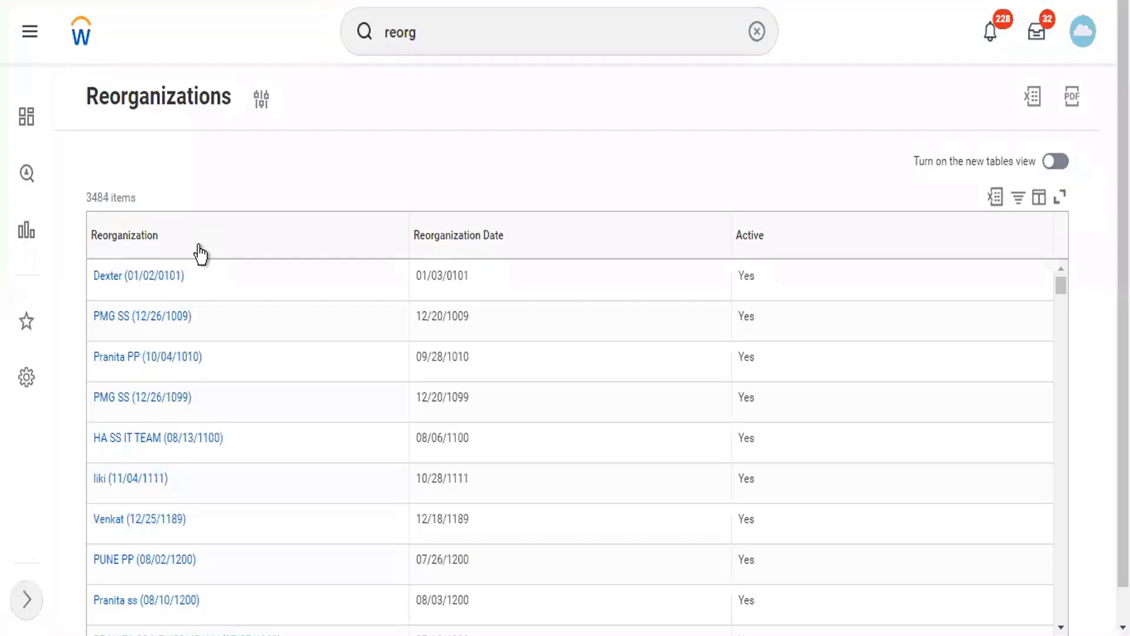
# - Filter the Reorganization column to Twitter Reorg and open that entry
pyautogui.click(199, 246)
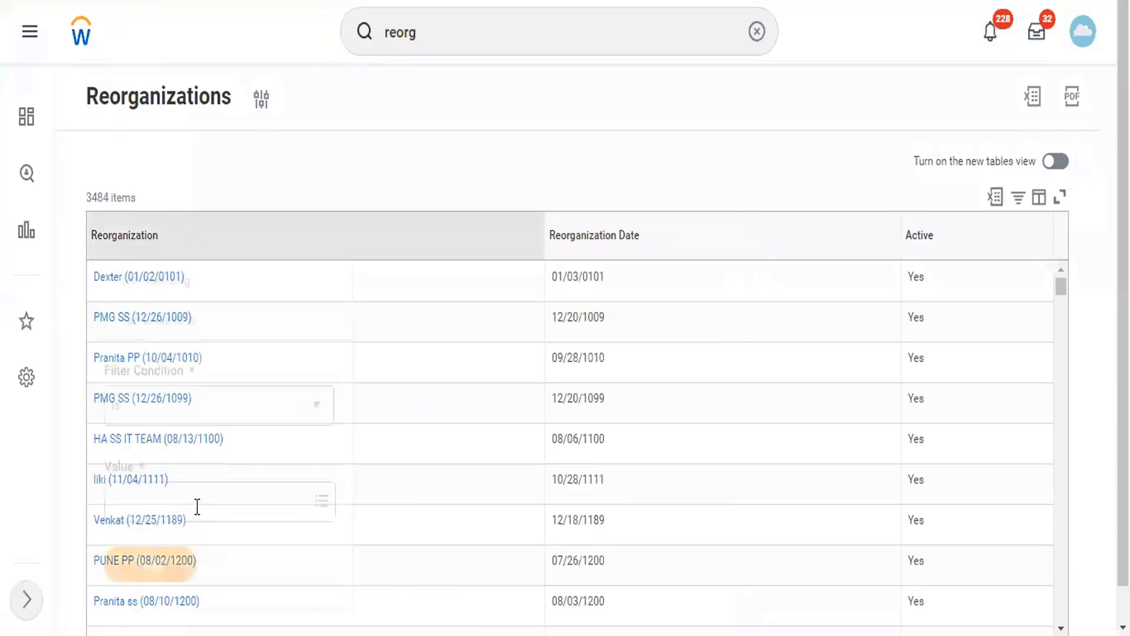
pyautogui.click(199, 505)
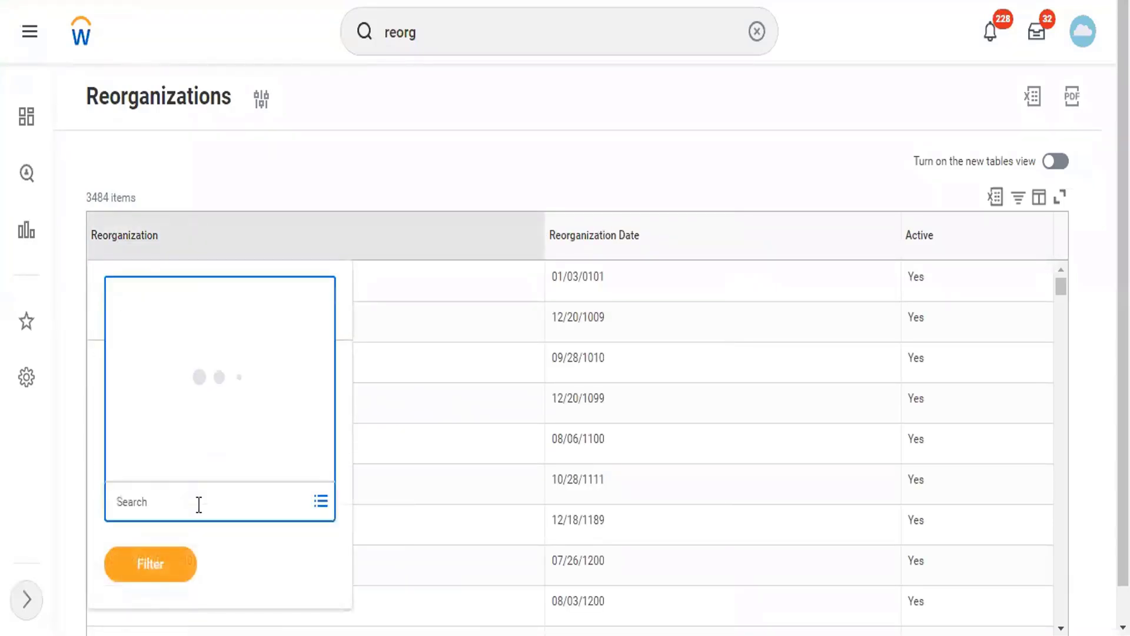
pyautogui.write('twitter')
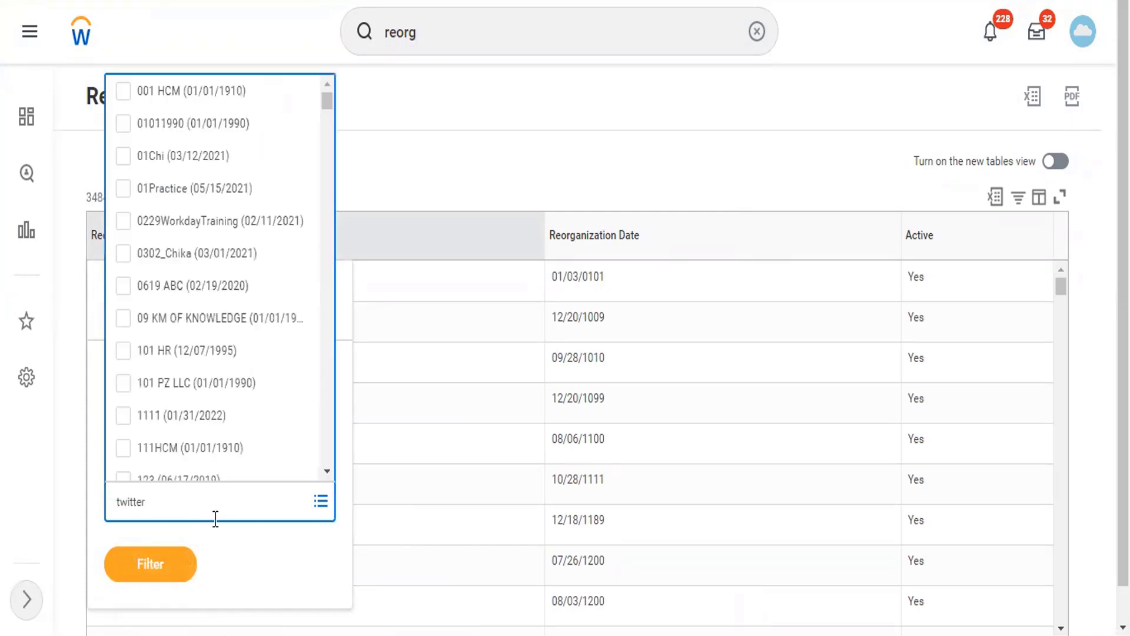
pyautogui.press('Return')
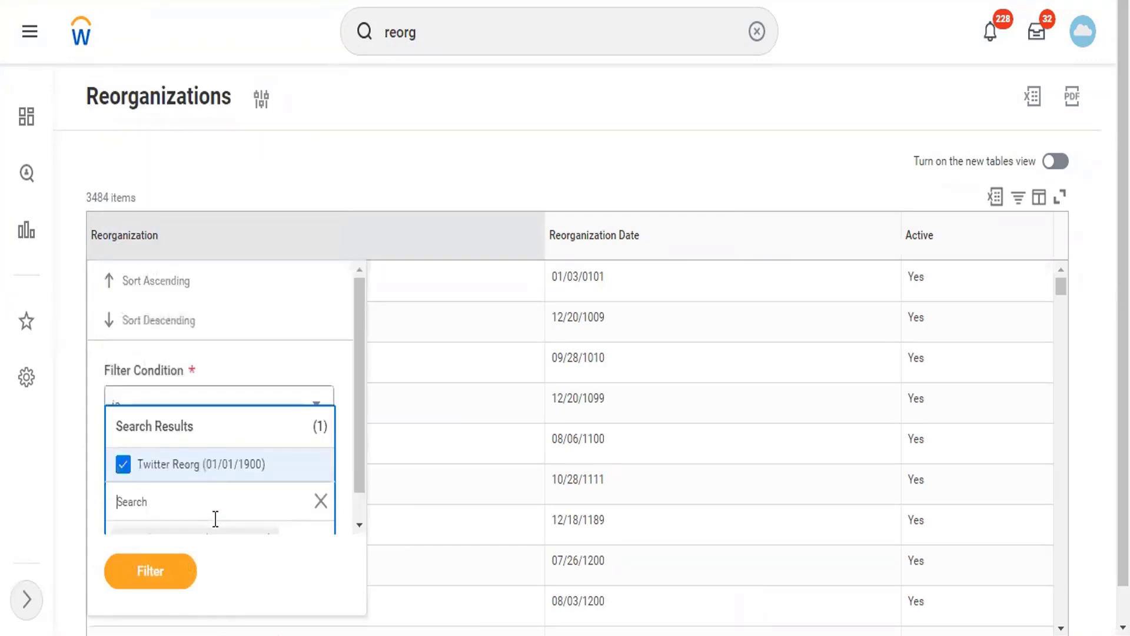
pyautogui.click(152, 569)
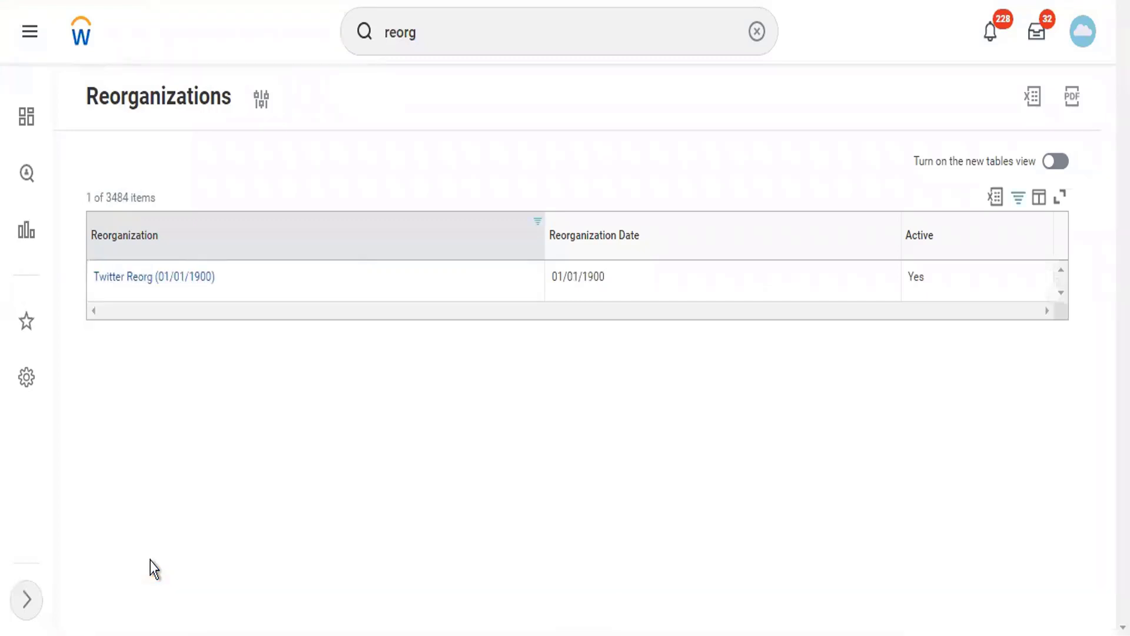
pyautogui.click(170, 288)
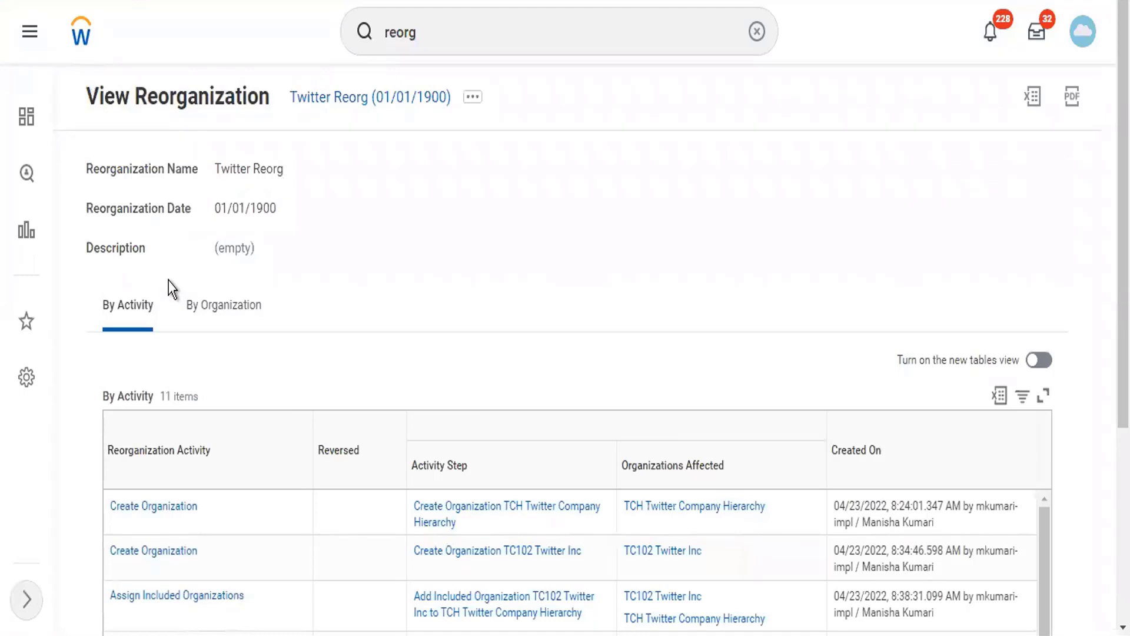
# - Scroll through the 11 Twitter Reorg (01/01/1900) activities in the By Activity table
pyautogui.scroll(-1, 353, 274)
pyautogui.scroll(-3, 373, 277)
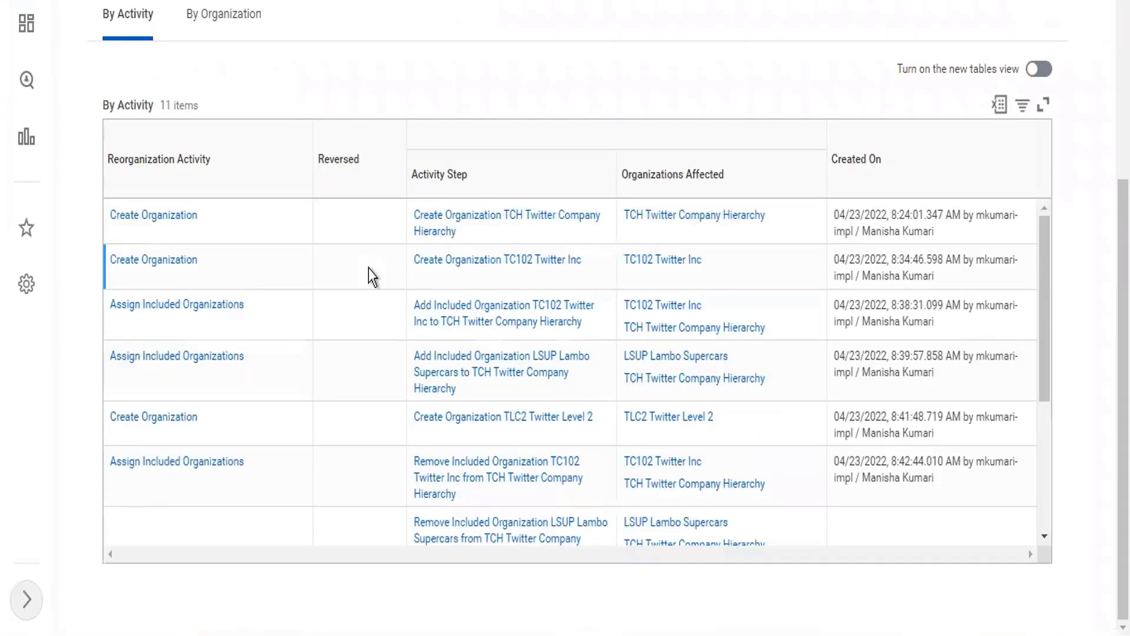
pyautogui.scroll(-1, 930, 324)
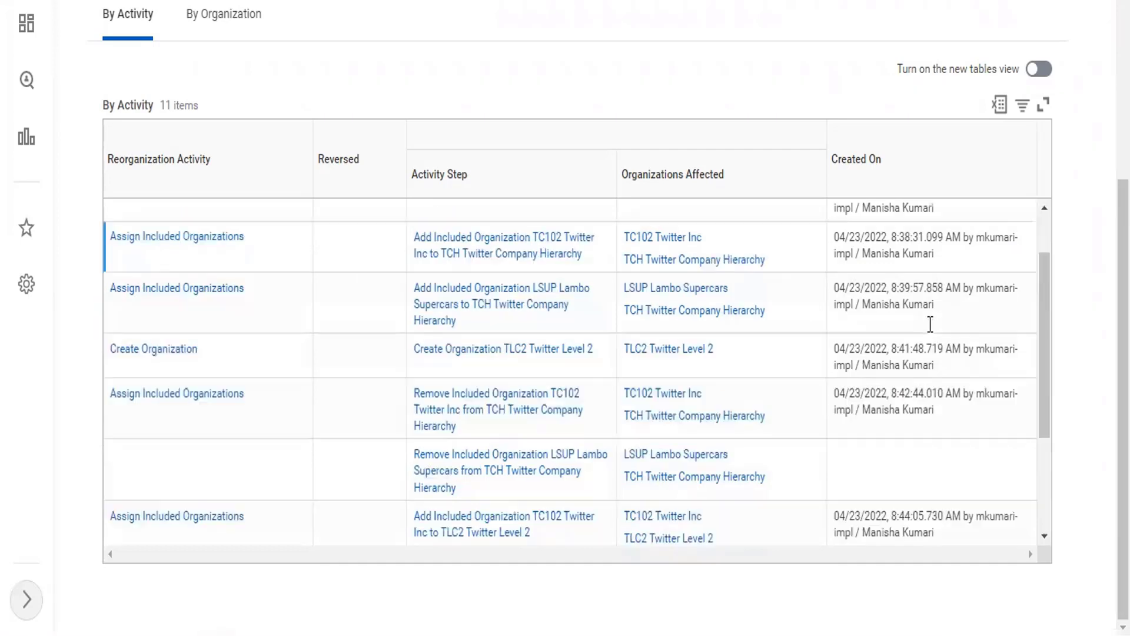
pyautogui.scroll(-3, 931, 324)
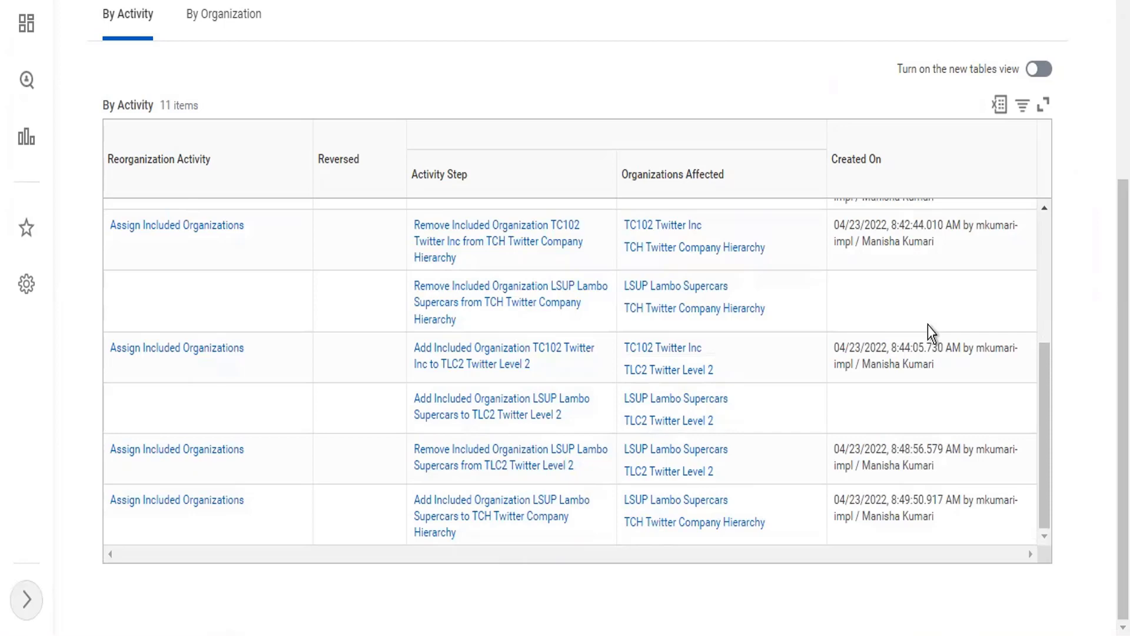
pyautogui.scroll(4, 907, 391)
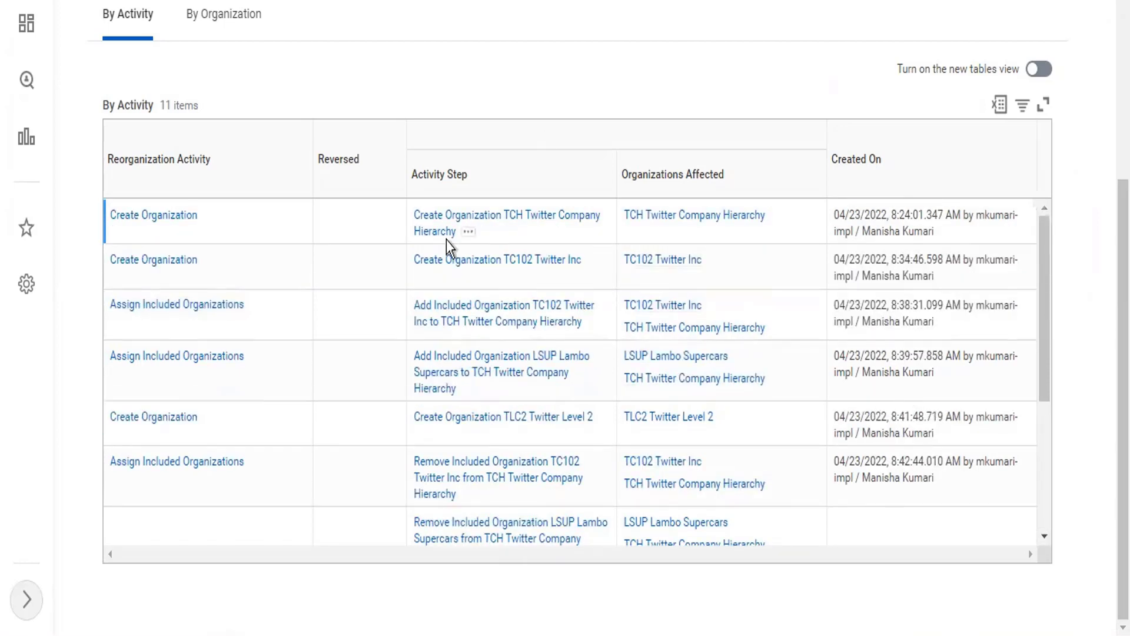
pyautogui.scroll(5, 446, 239)
pyautogui.click(470, 26)
pyautogui.write('reorg')
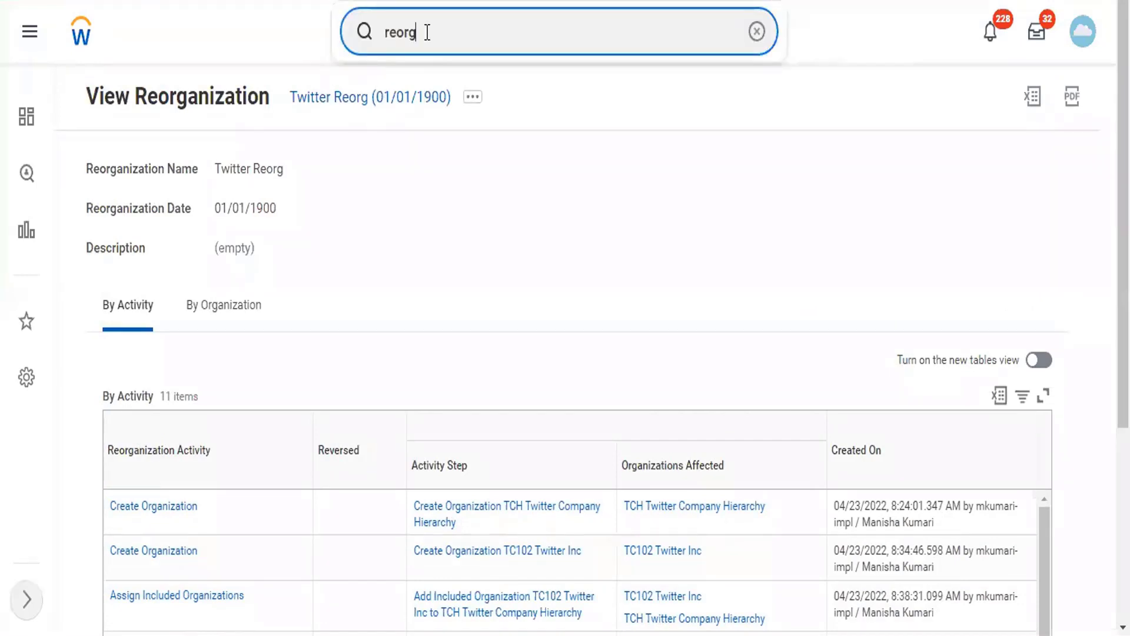
# - Find TC102 Twitter Inc and start Edit Company Contact Information for it
pyautogui.doubleClick(383, 33)
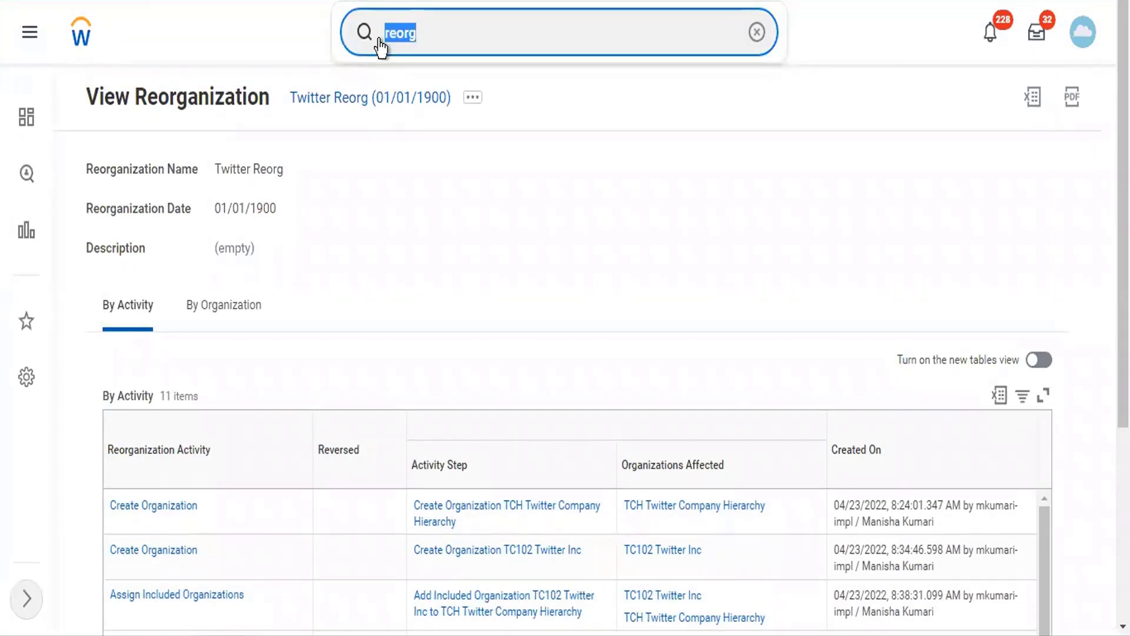
pyautogui.write('TC')
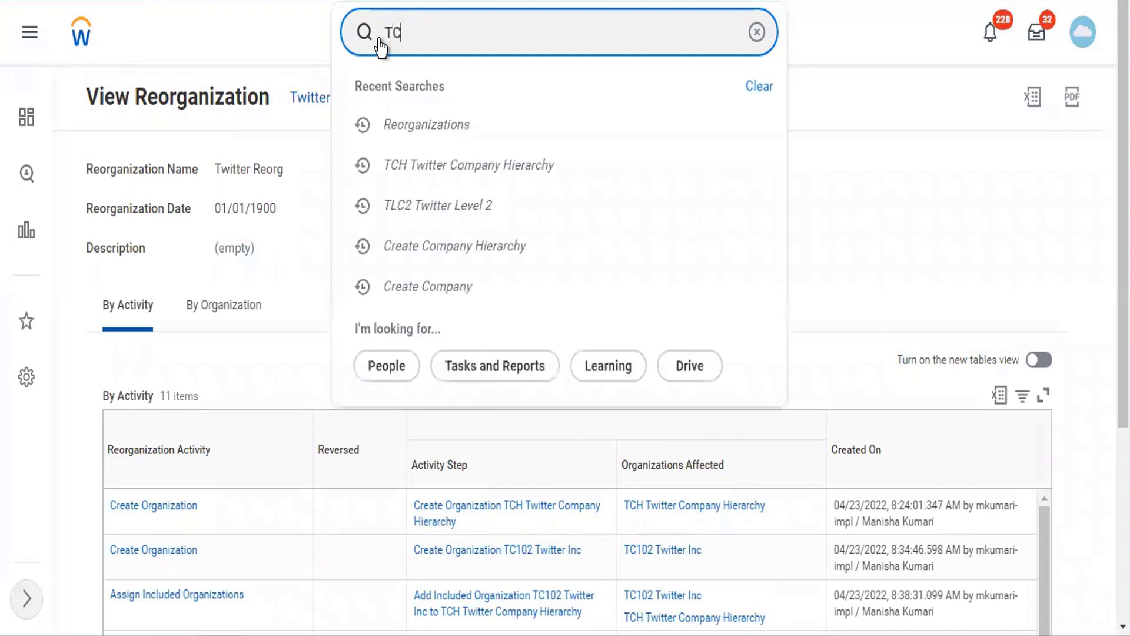
pyautogui.write('102')
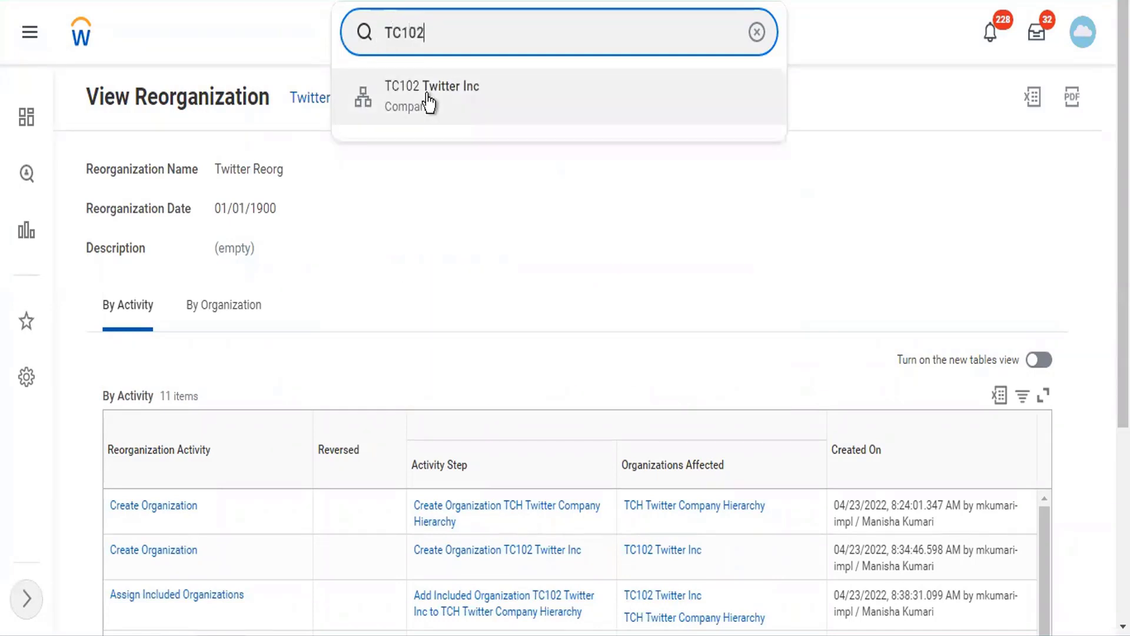
pyautogui.click(429, 102)
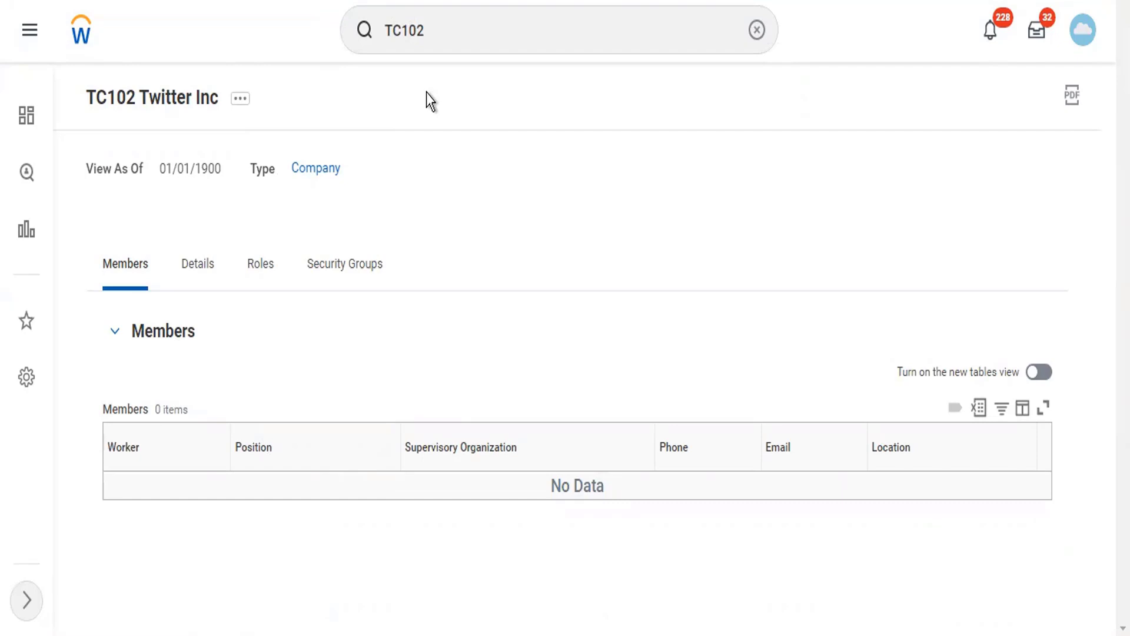
pyautogui.click(238, 100)
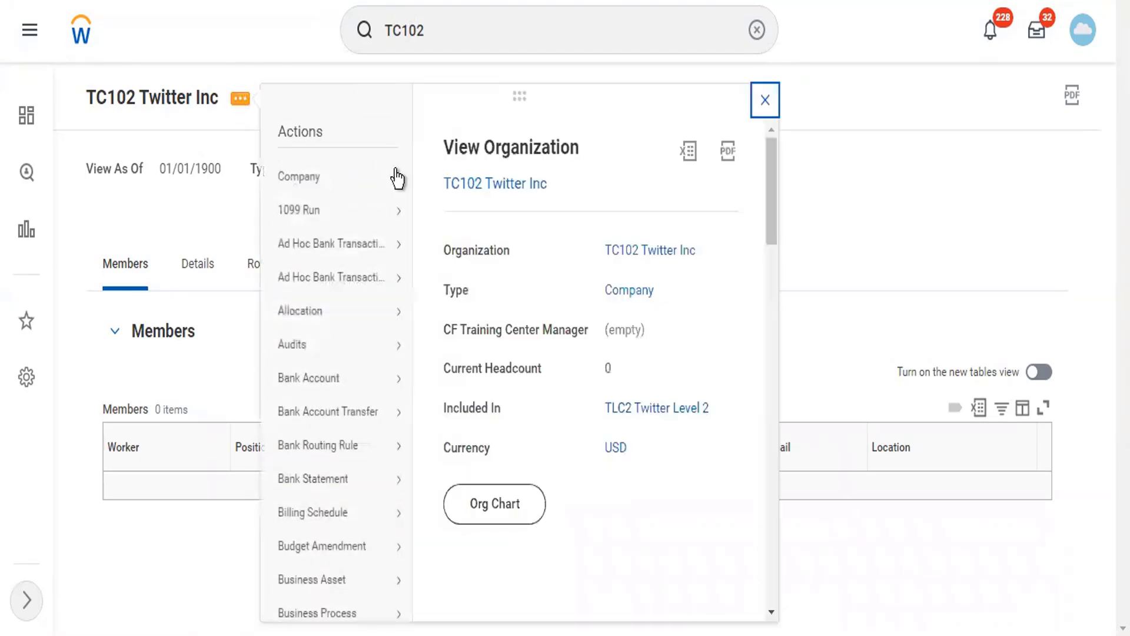
pyautogui.click(519, 93)
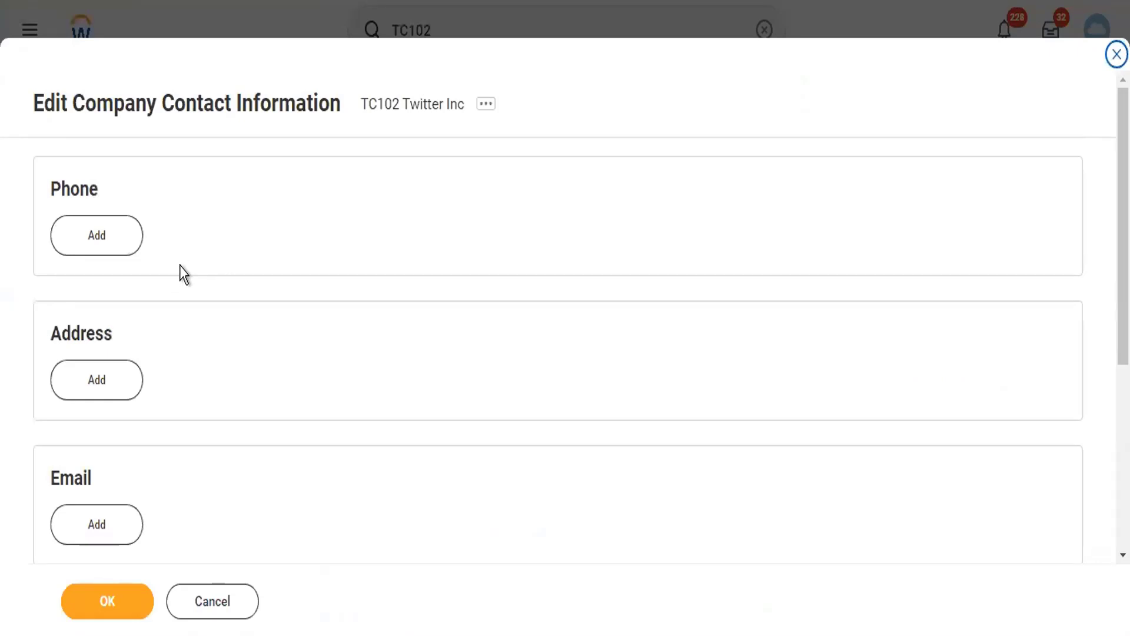
# - Add a phone entry with the company's phone number and Mobile as the device
pyautogui.click(121, 244)
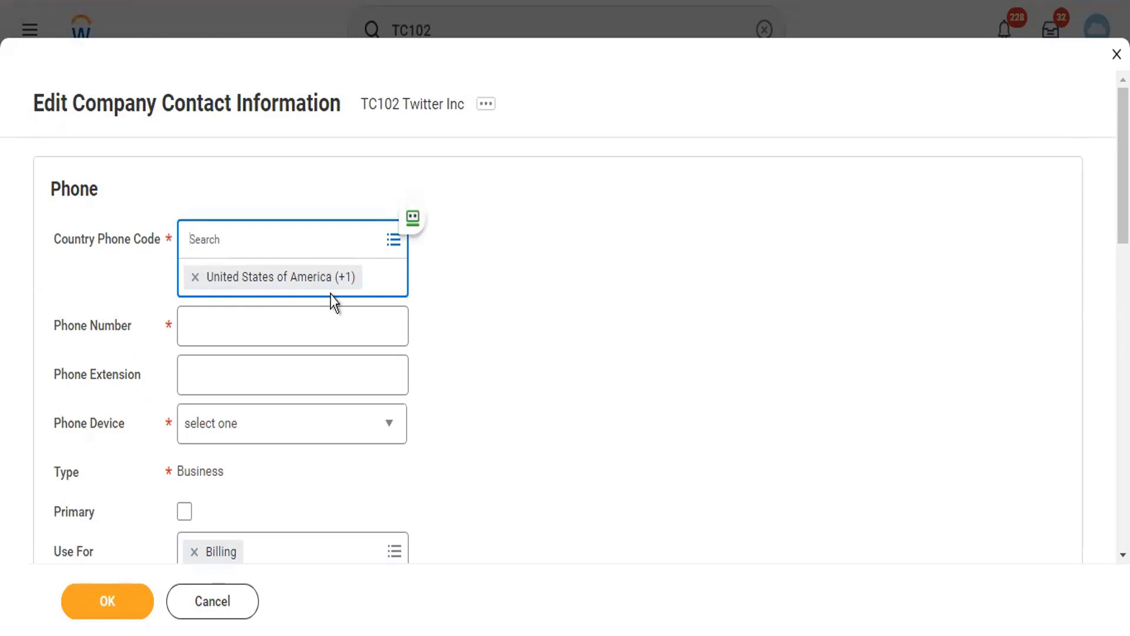
pyautogui.click(211, 328)
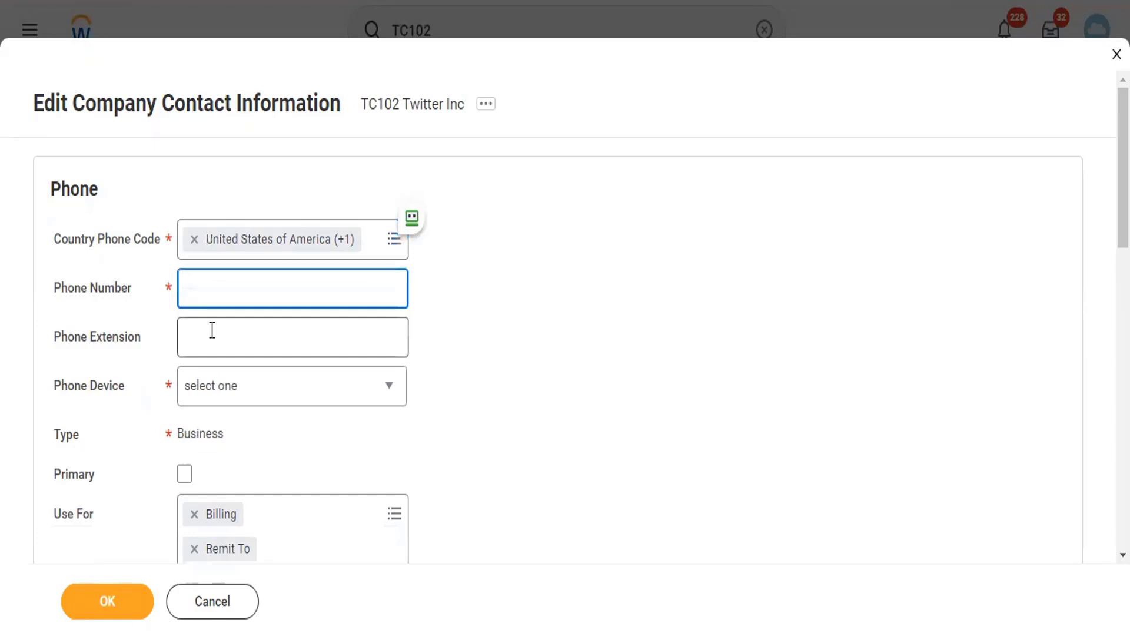
pyautogui.press('Tab')
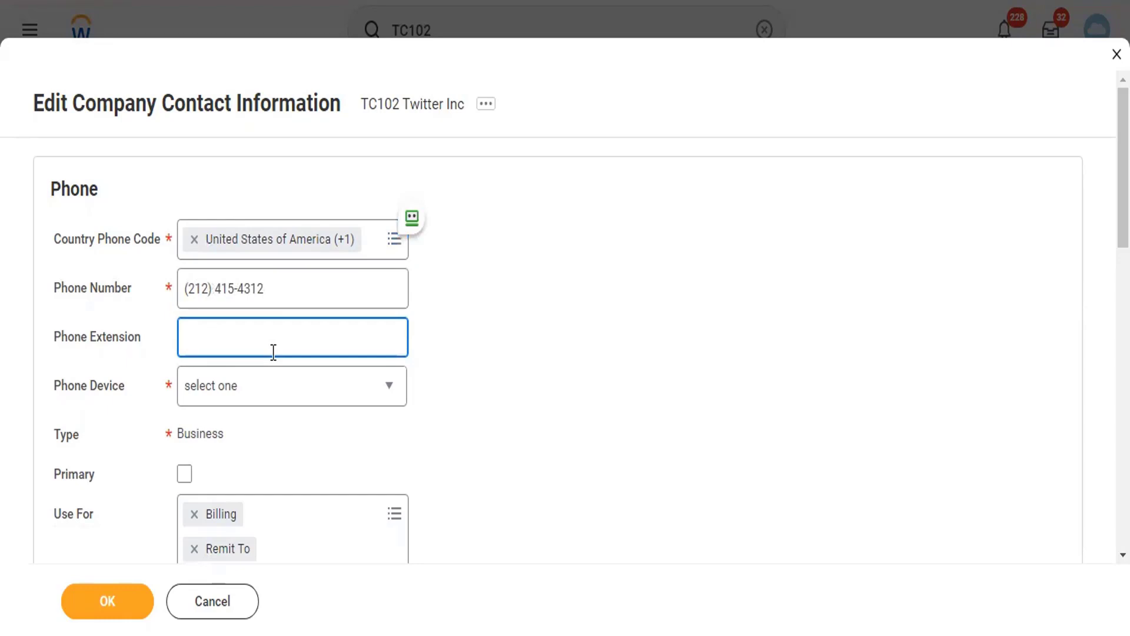
pyautogui.click(242, 394)
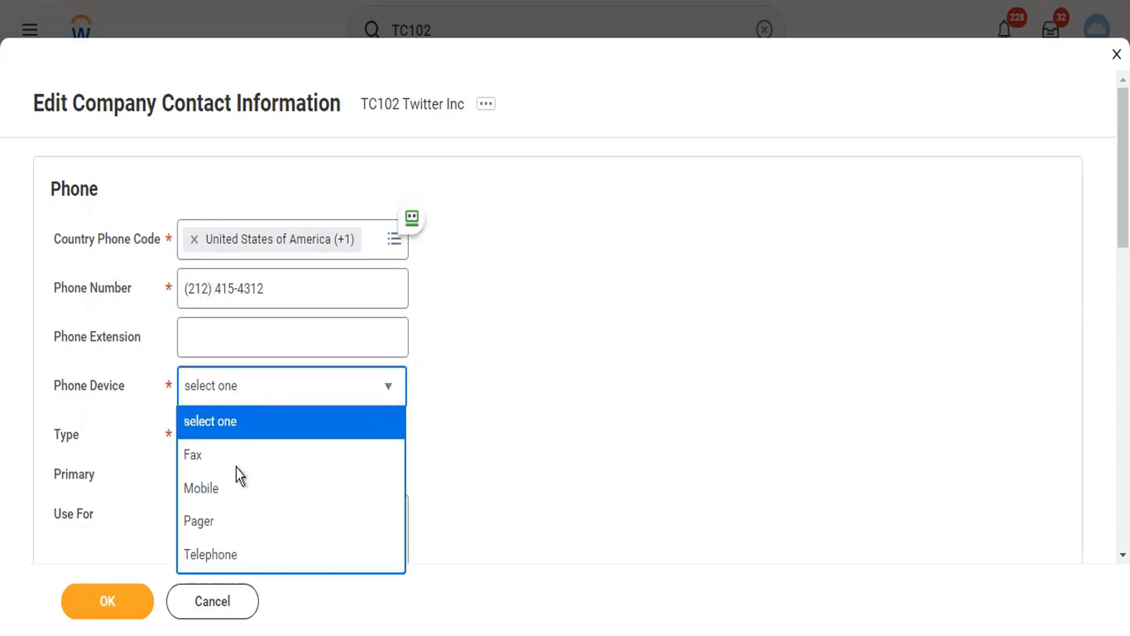
pyautogui.click(237, 486)
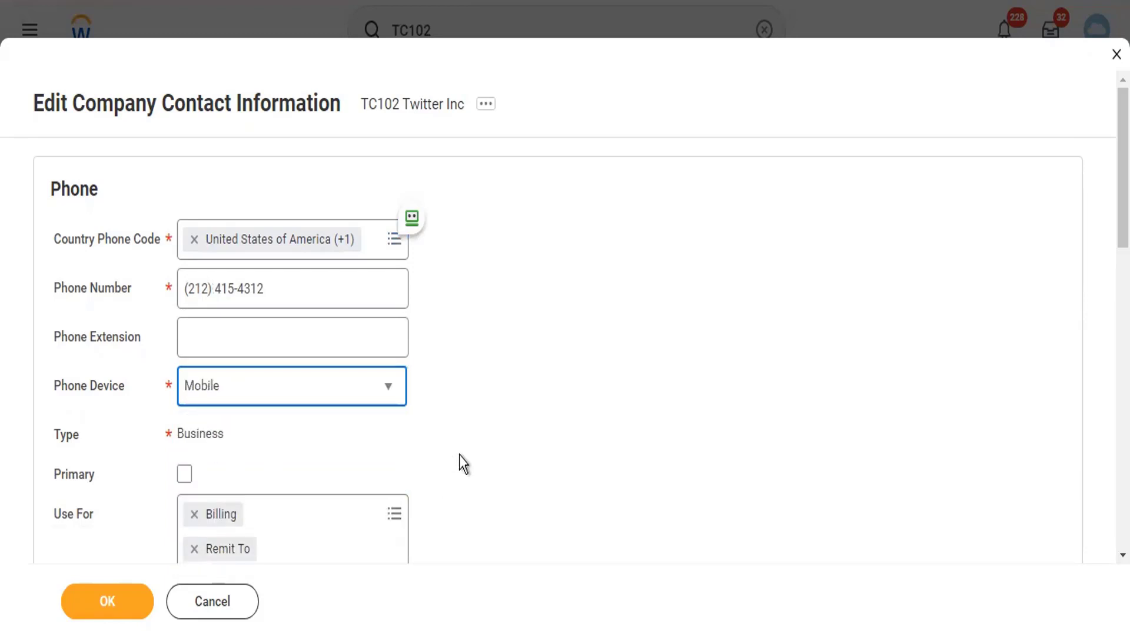
# - Mark the phone primary and keep Billing, Remit To and Shipping as its uses
pyautogui.scroll(-3, 454, 442)
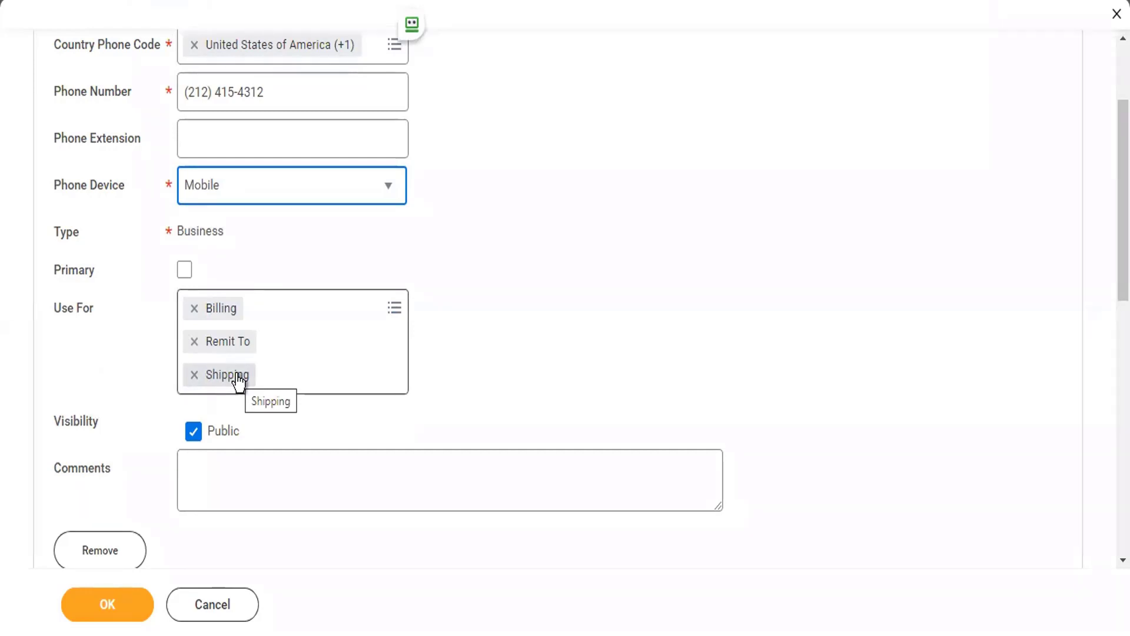
pyautogui.click(183, 279)
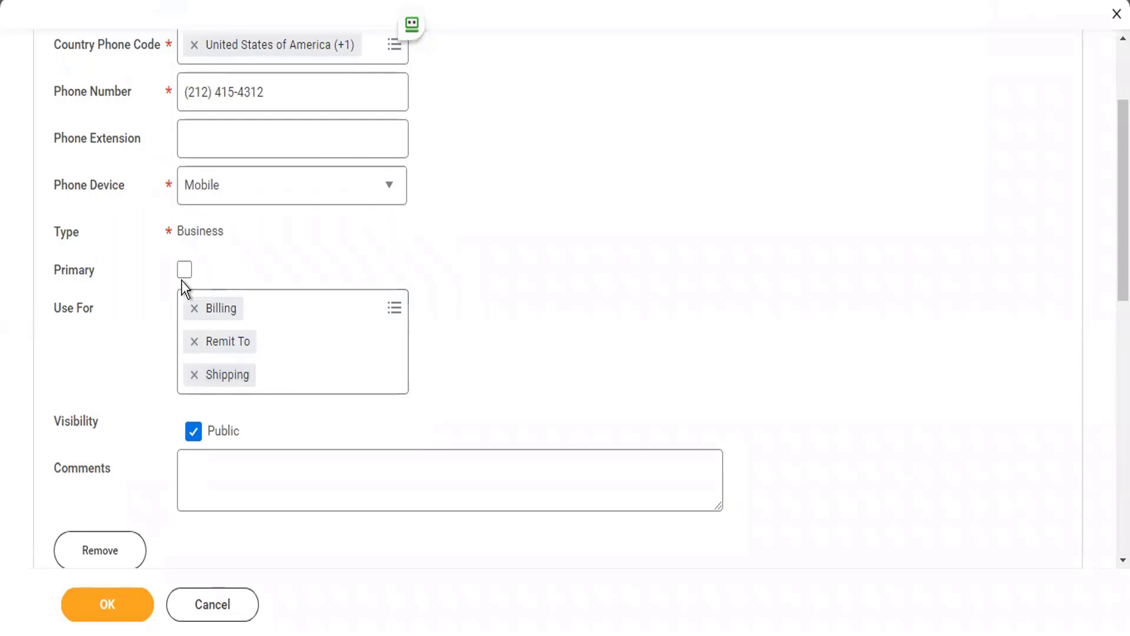
pyautogui.click(184, 275)
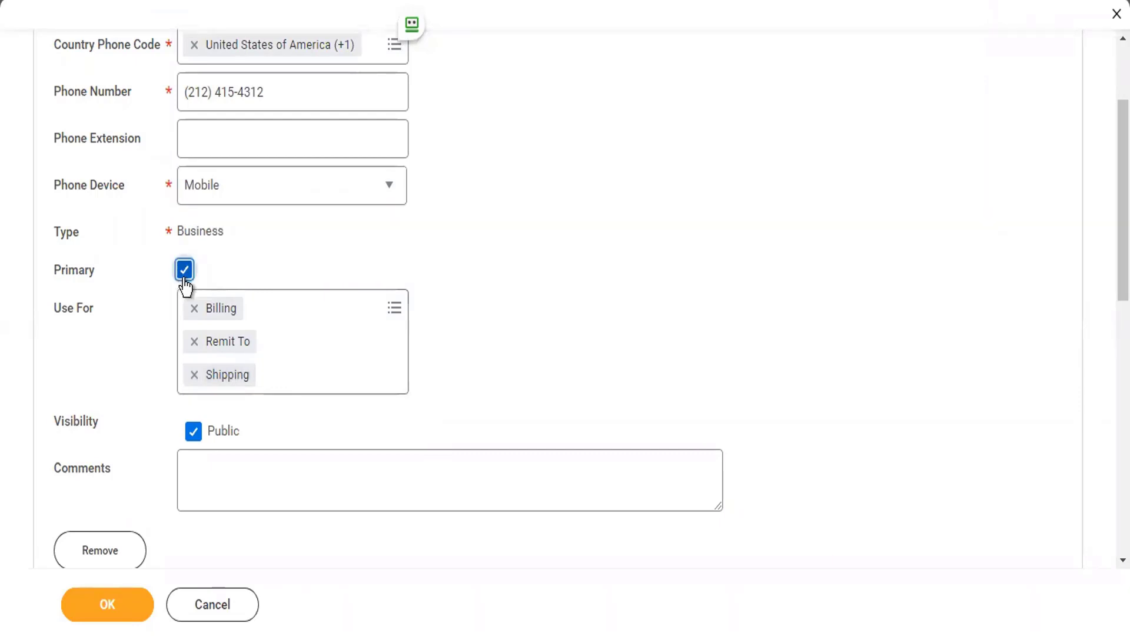
pyautogui.click(332, 315)
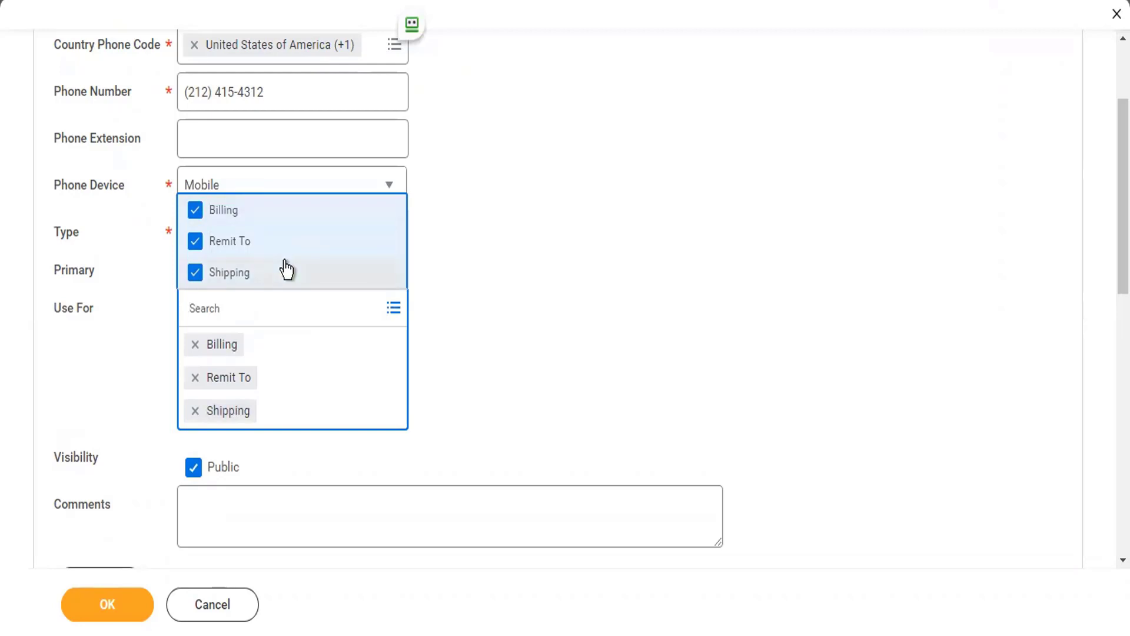
pyautogui.click(489, 363)
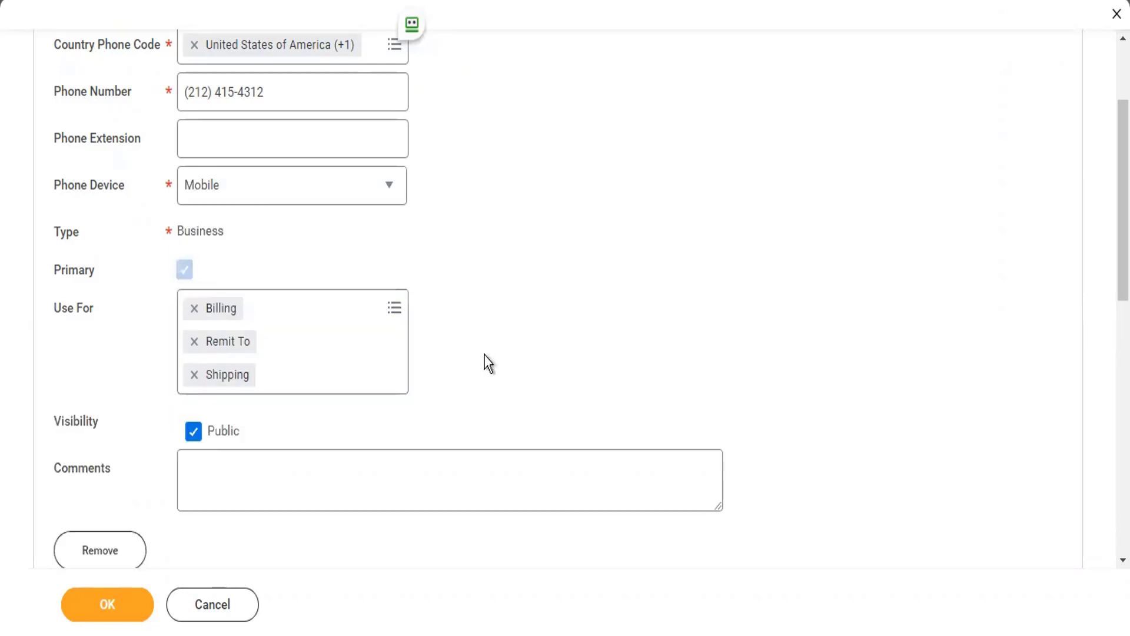
pyautogui.scroll(-3, 489, 364)
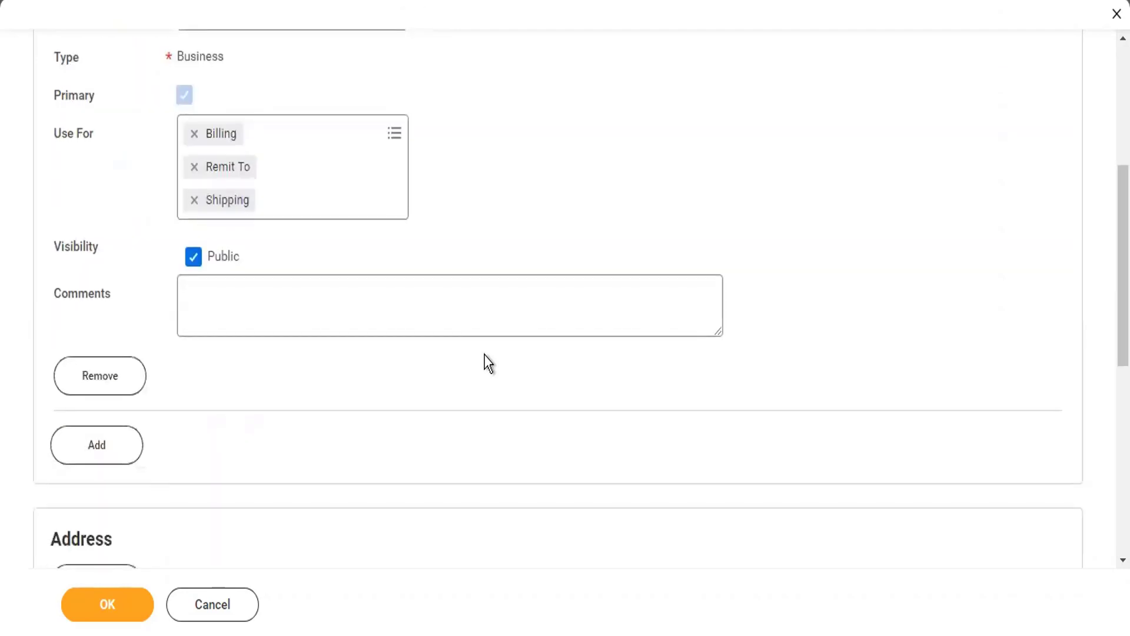
pyautogui.scroll(-7, 489, 363)
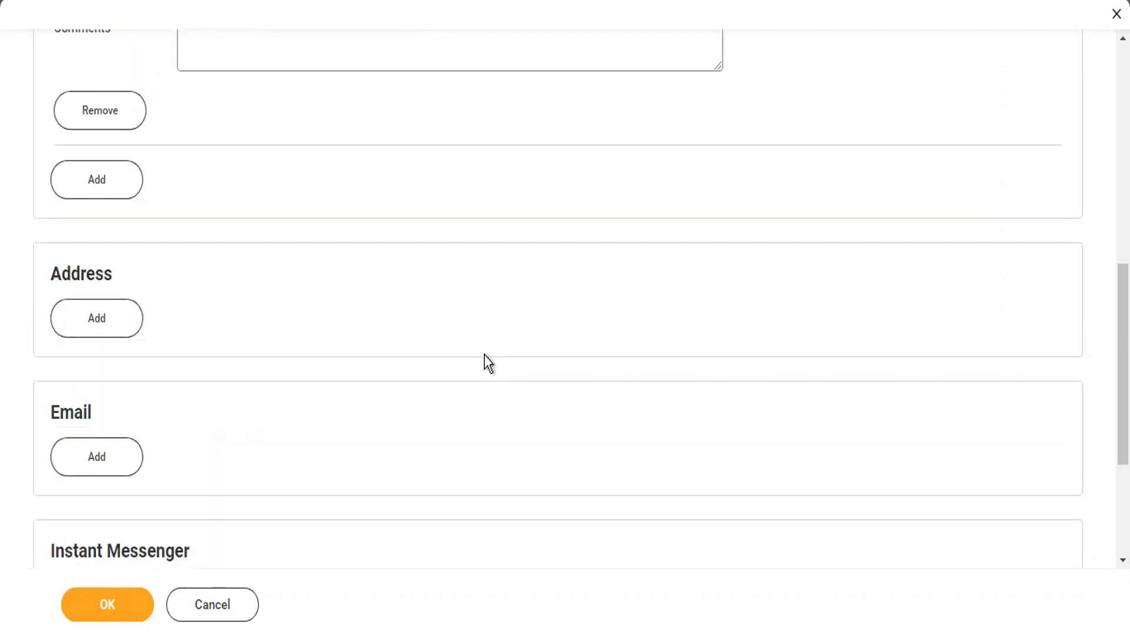
pyautogui.click(118, 176)
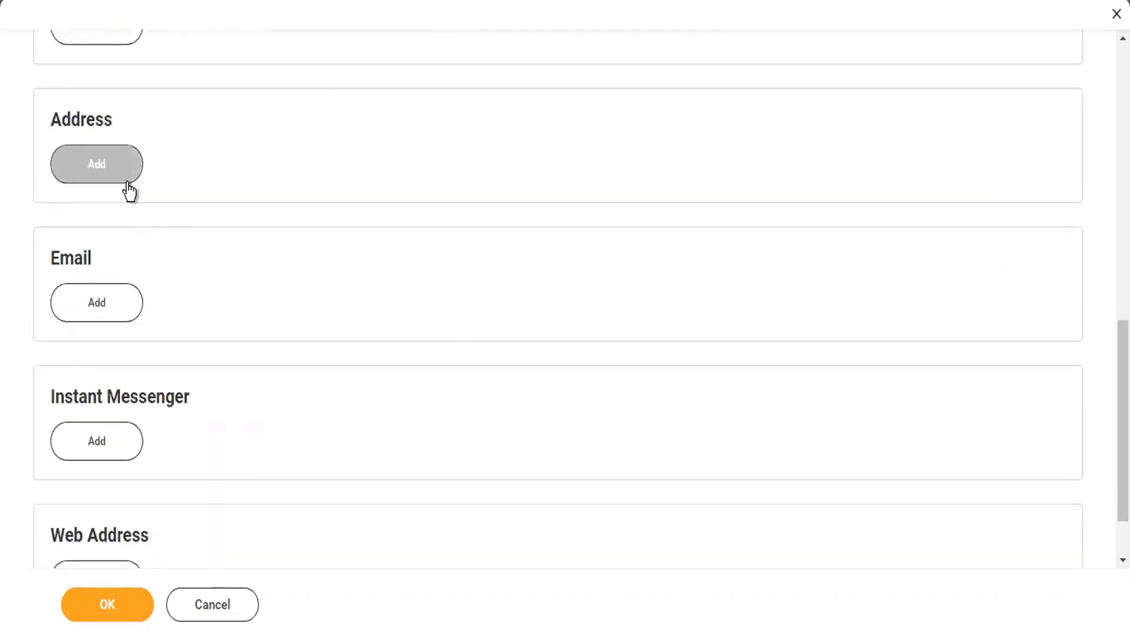
# - Fill in the company address's two address lines
pyautogui.click(245, 281)
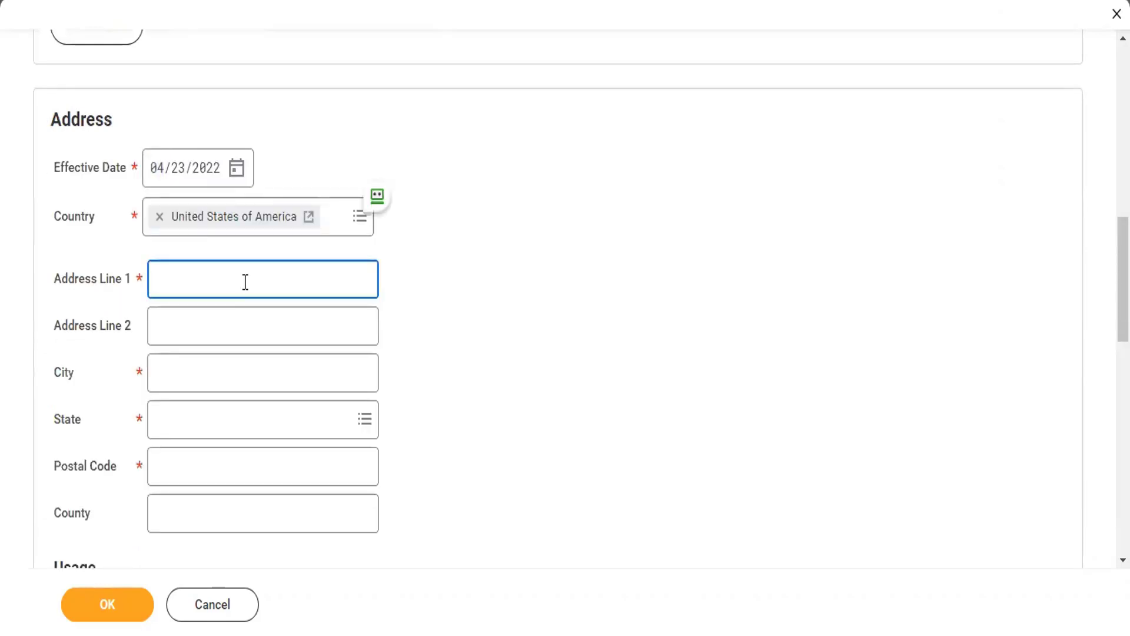
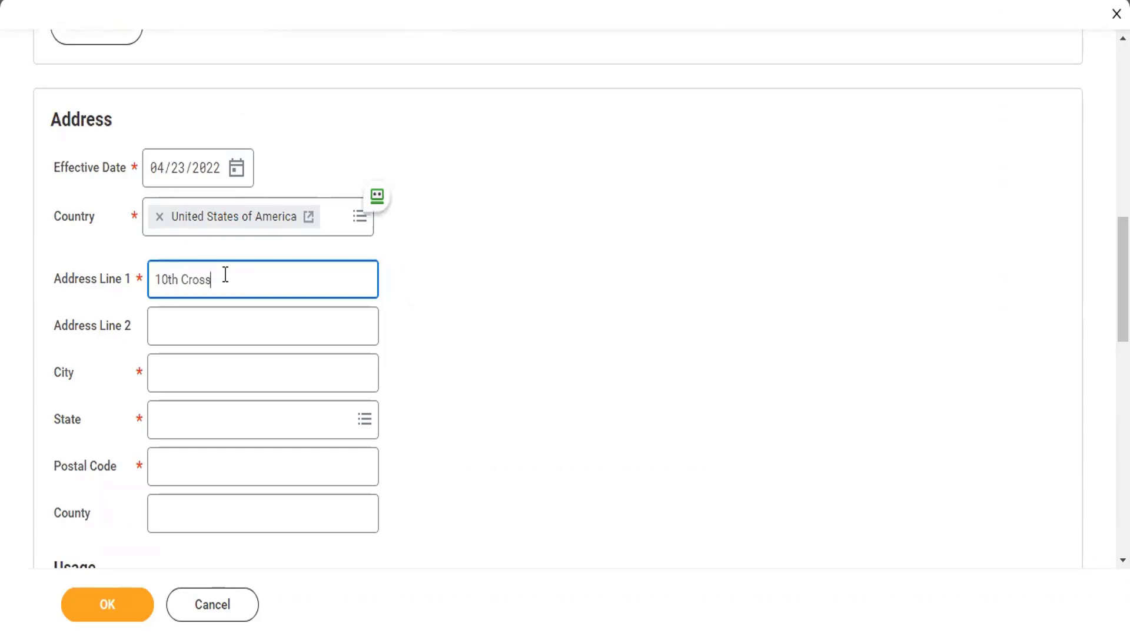
pyautogui.press('Tab')
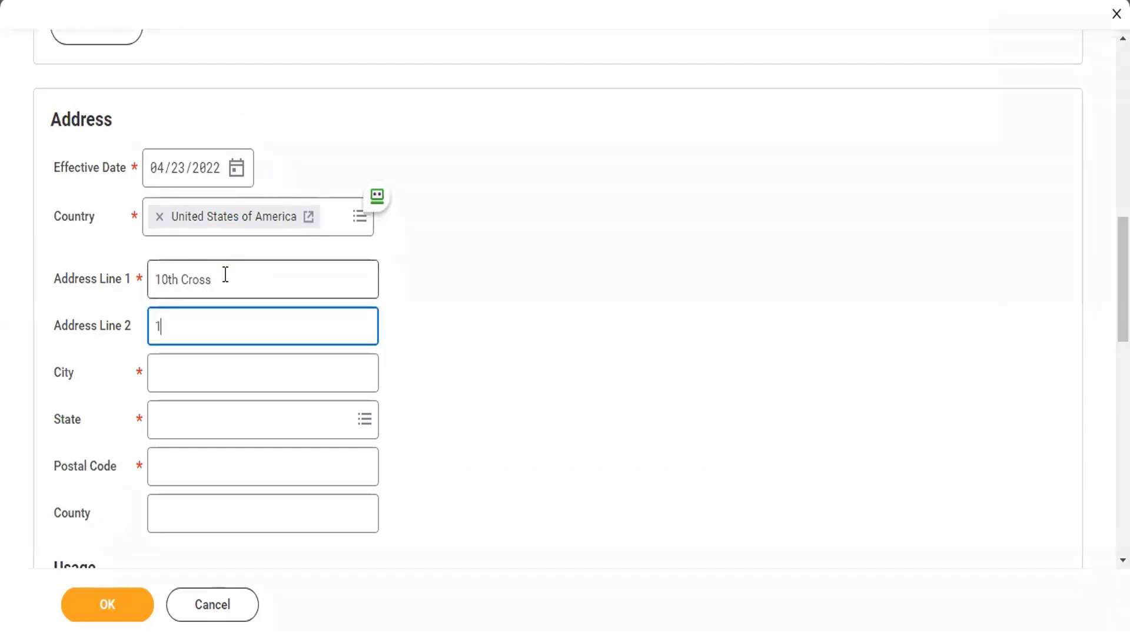
pyautogui.press('BackSpace')
pyautogui.press('BackSpace')
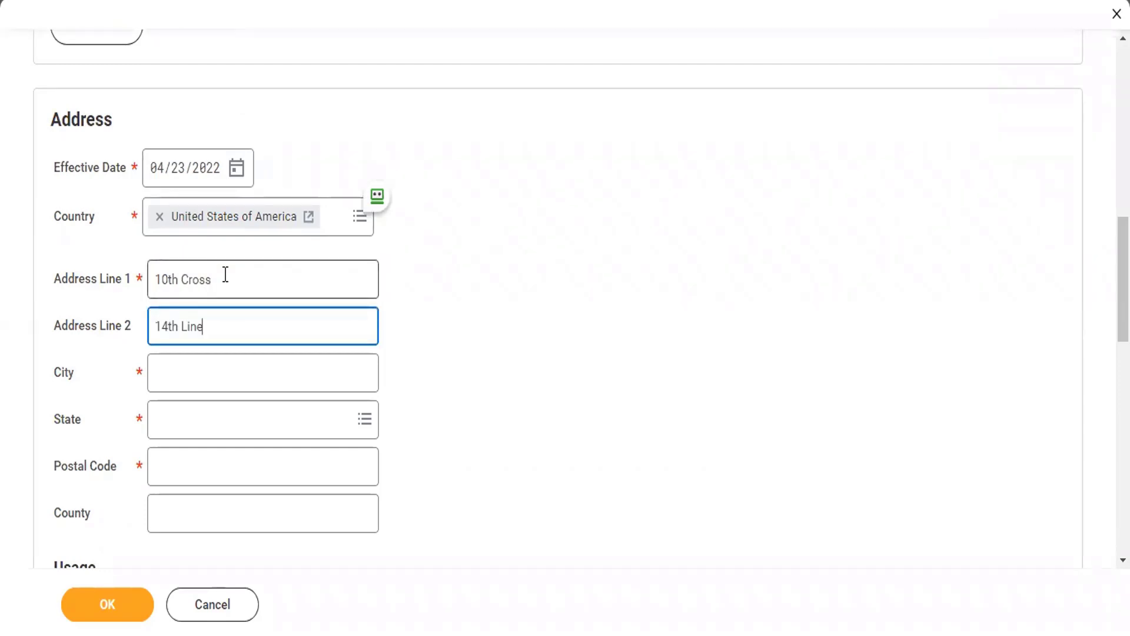
pyautogui.press('Tab')
pyautogui.press('Tab')
# - Enter the address city, choose New York as state, and enter the postal code
pyautogui.press('Tab')
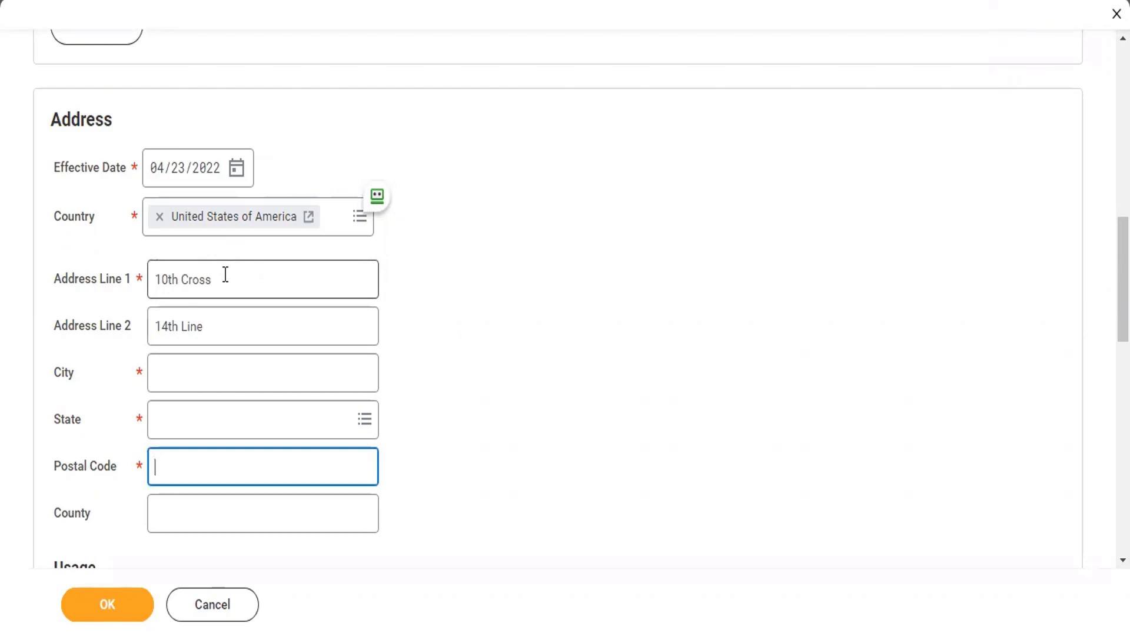
pyautogui.hotkey('shift', 'Tab')
pyautogui.hotkey('shift', 'Tab')
pyautogui.write('NY')
pyautogui.press('Tab')
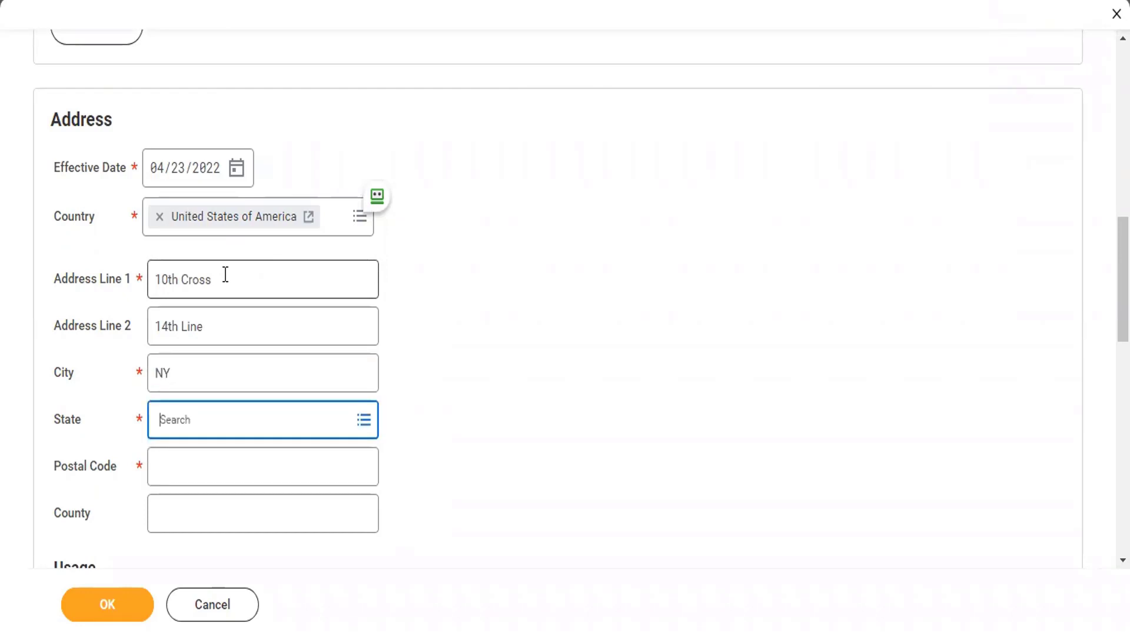
pyautogui.write('New York')
pyautogui.press('Return')
pyautogui.press('Tab')
pyautogui.write('000')
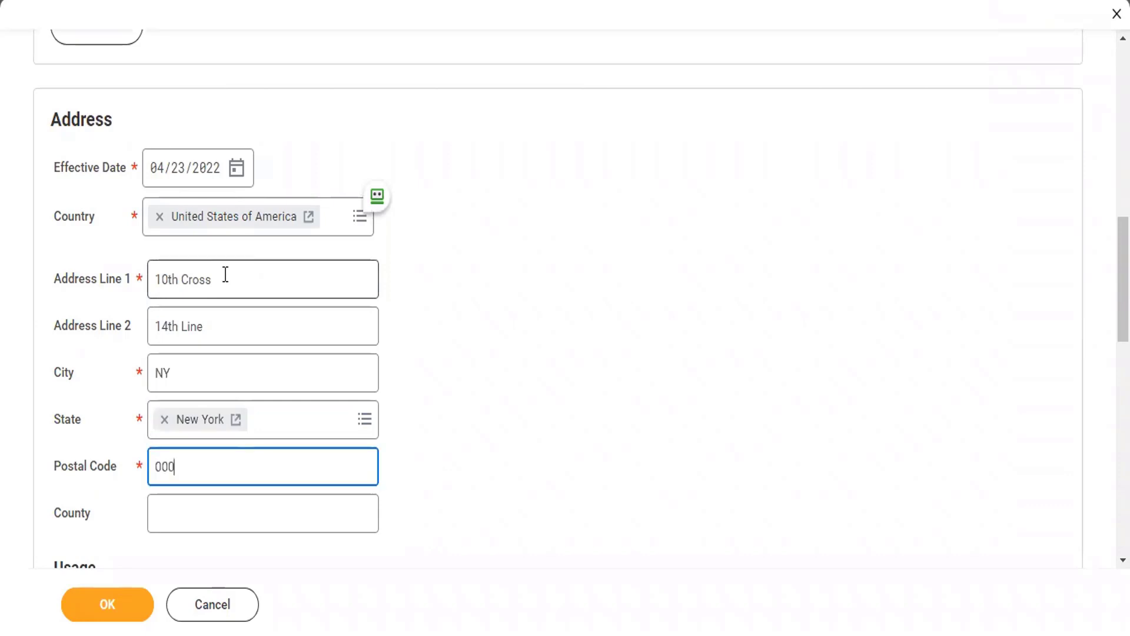
pyautogui.press('BackSpace')
pyautogui.press('BackSpace')
pyautogui.press('BackSpace')
pyautogui.write('10013')
pyautogui.press('Tab')
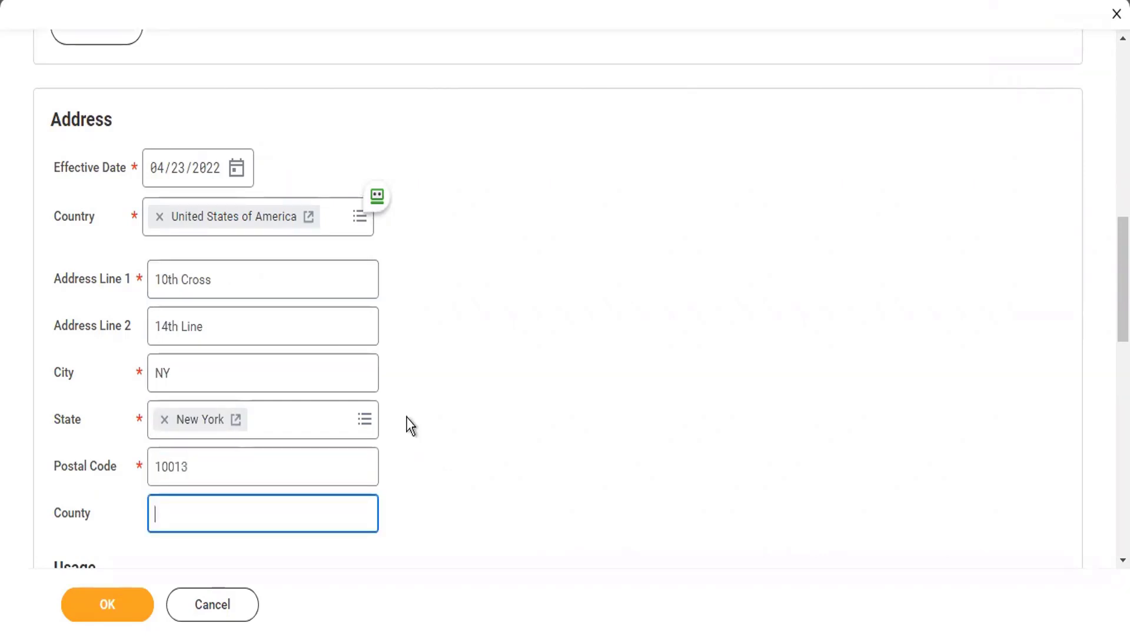
pyautogui.scroll(-8, 411, 425)
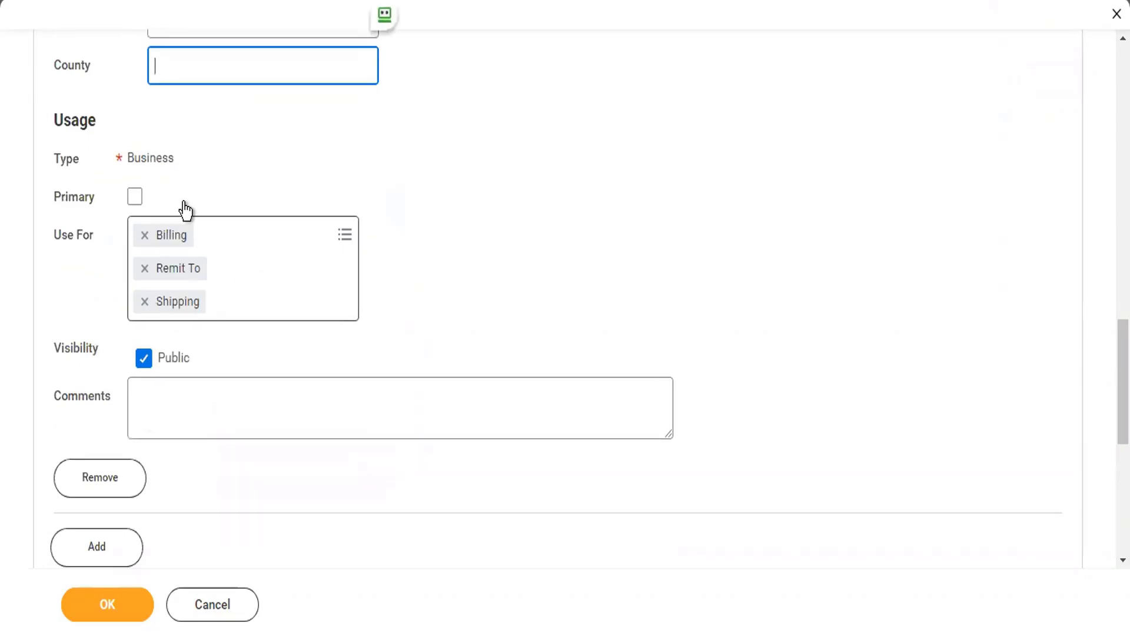
# - Make the address primary and add Mailing, Storage, Other - Business, Street Address and Tax Reporting uses
pyautogui.click(134, 197)
pyautogui.click(252, 235)
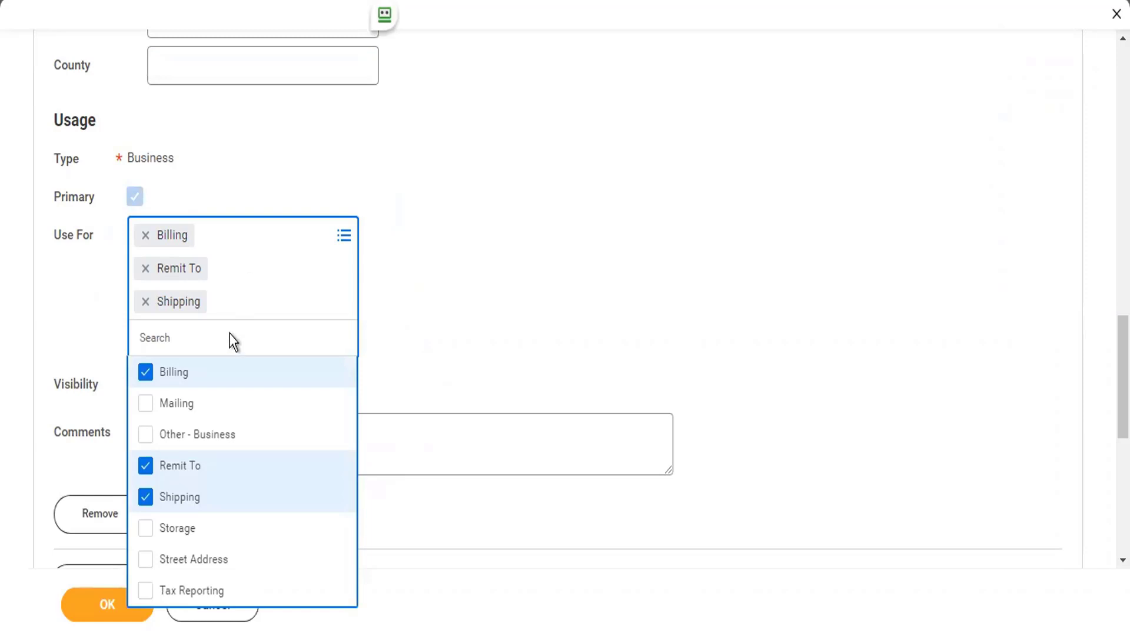
pyautogui.click(189, 404)
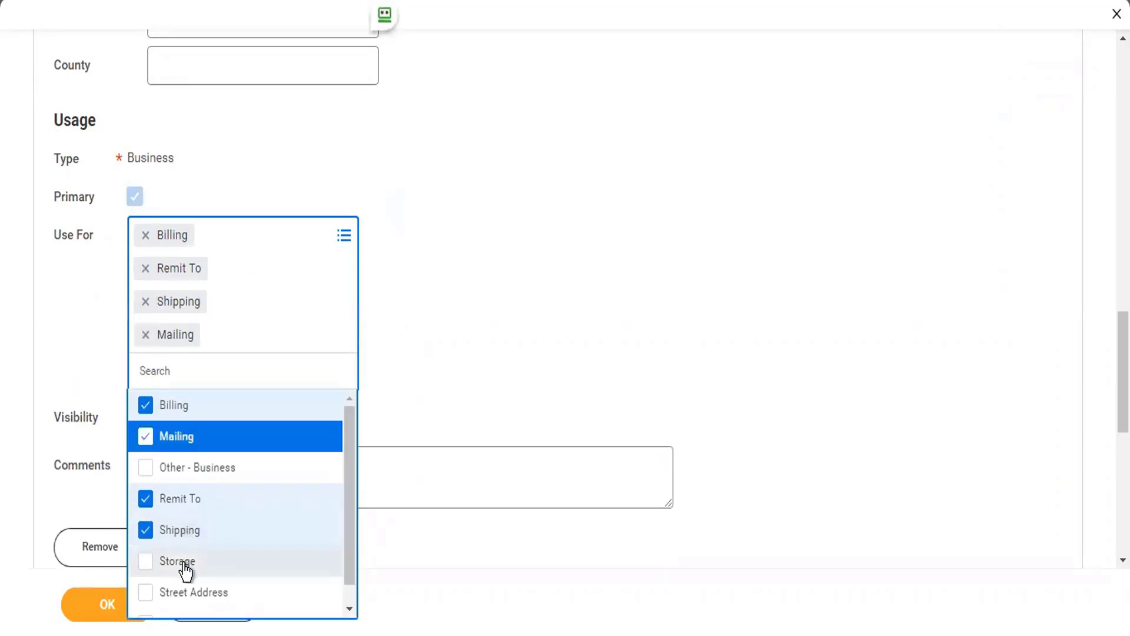
pyautogui.click(187, 563)
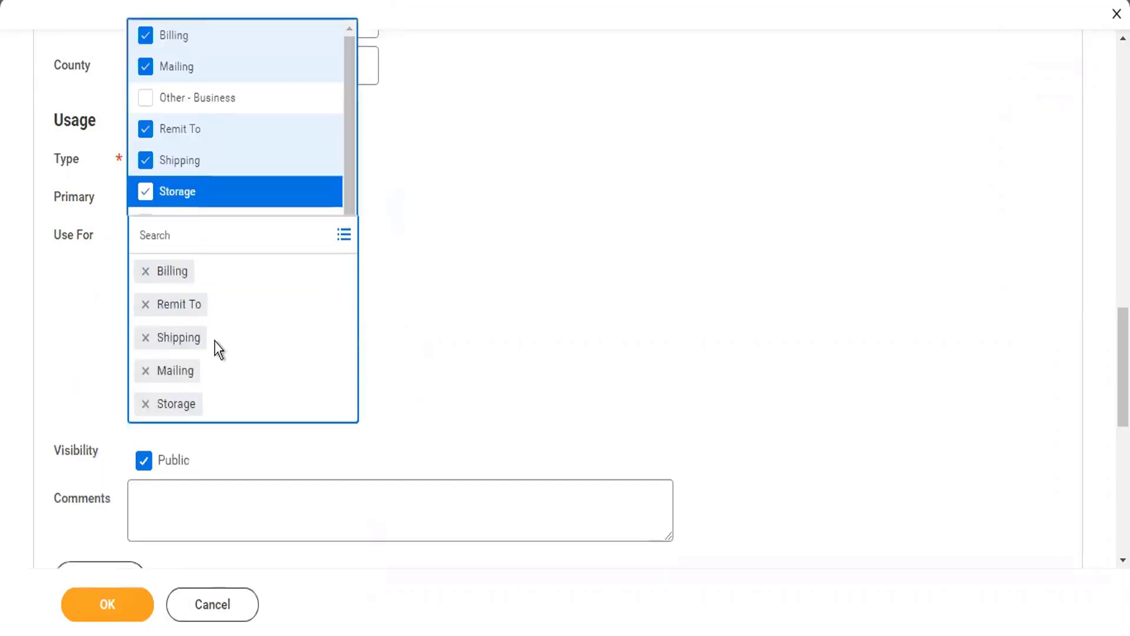
pyautogui.click(188, 100)
pyautogui.scroll(-1, 232, 159)
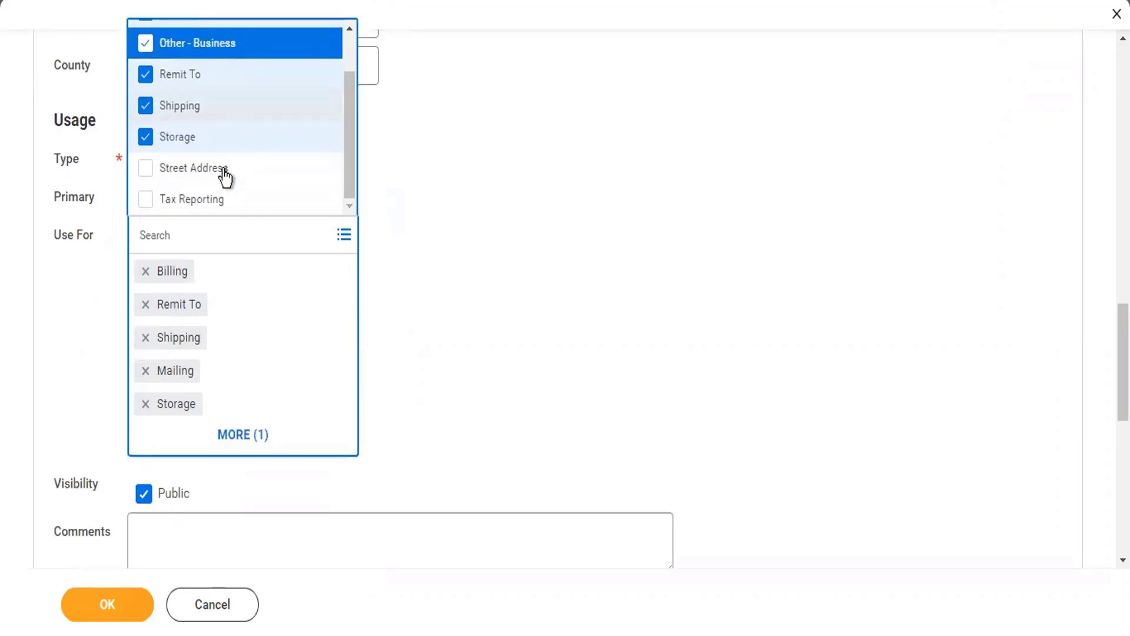
pyautogui.click(216, 176)
pyautogui.click(211, 204)
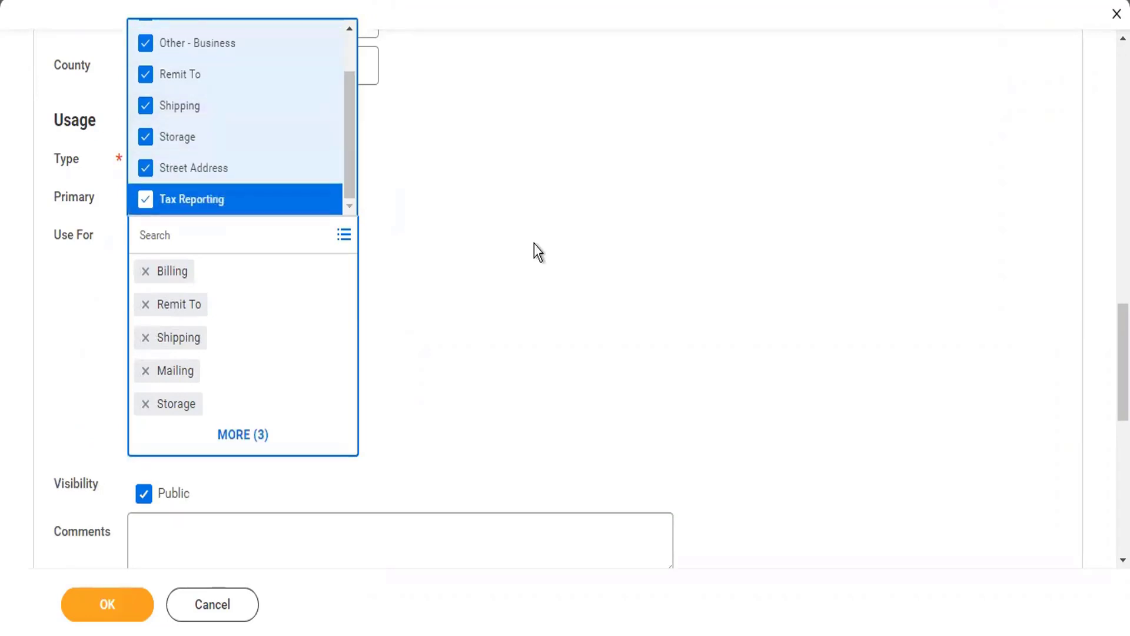
pyautogui.click(534, 243)
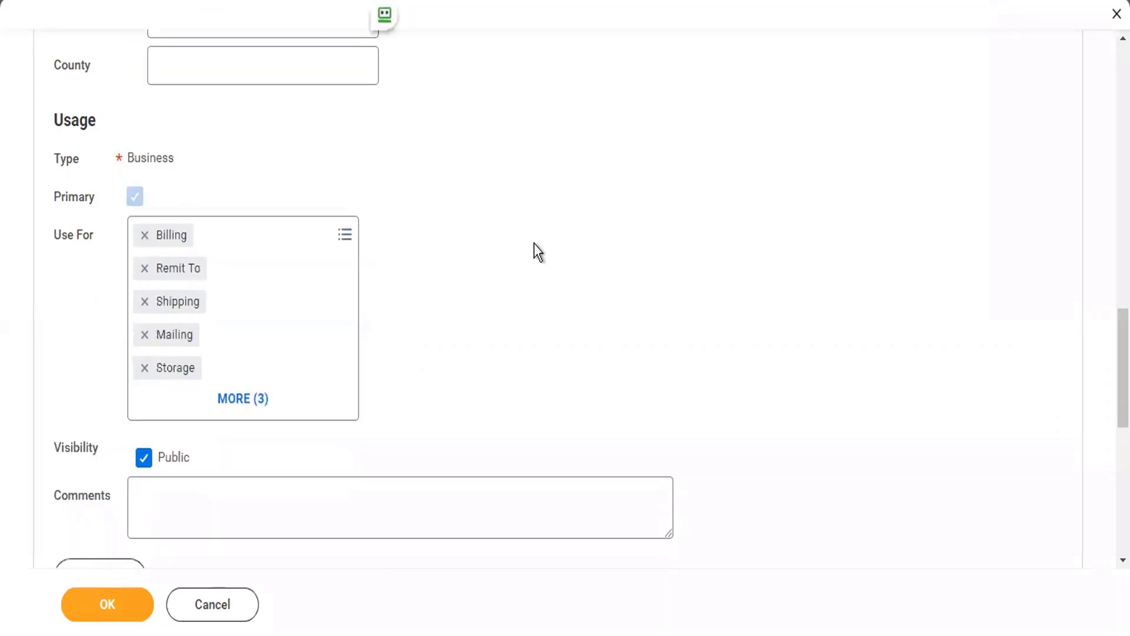
pyautogui.scroll(-6, 534, 242)
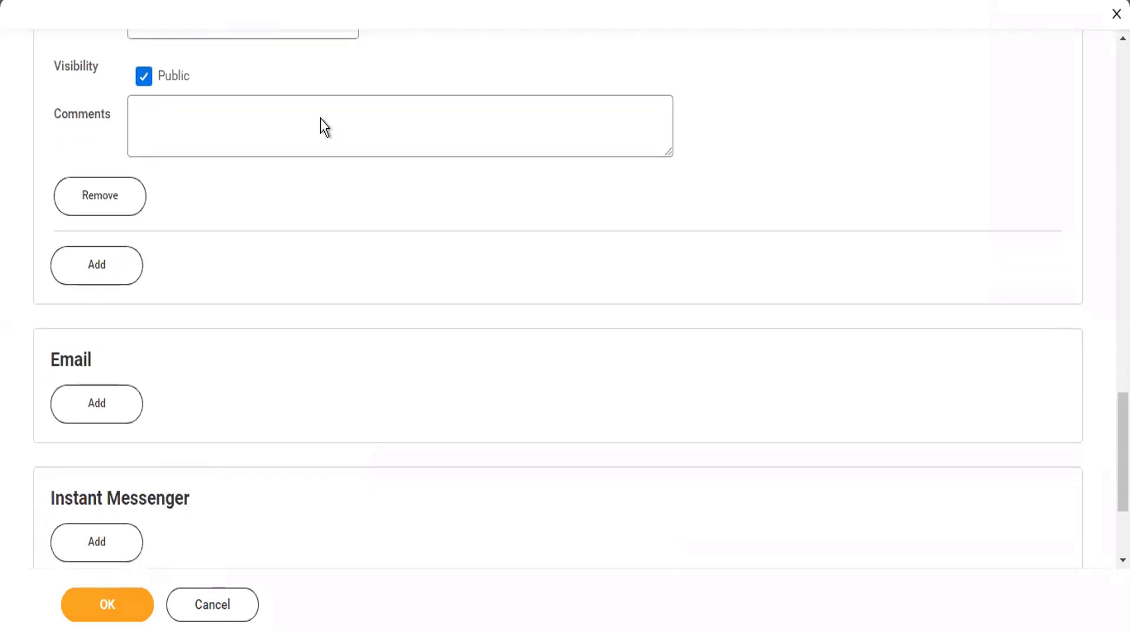
pyautogui.scroll(5, 217, 363)
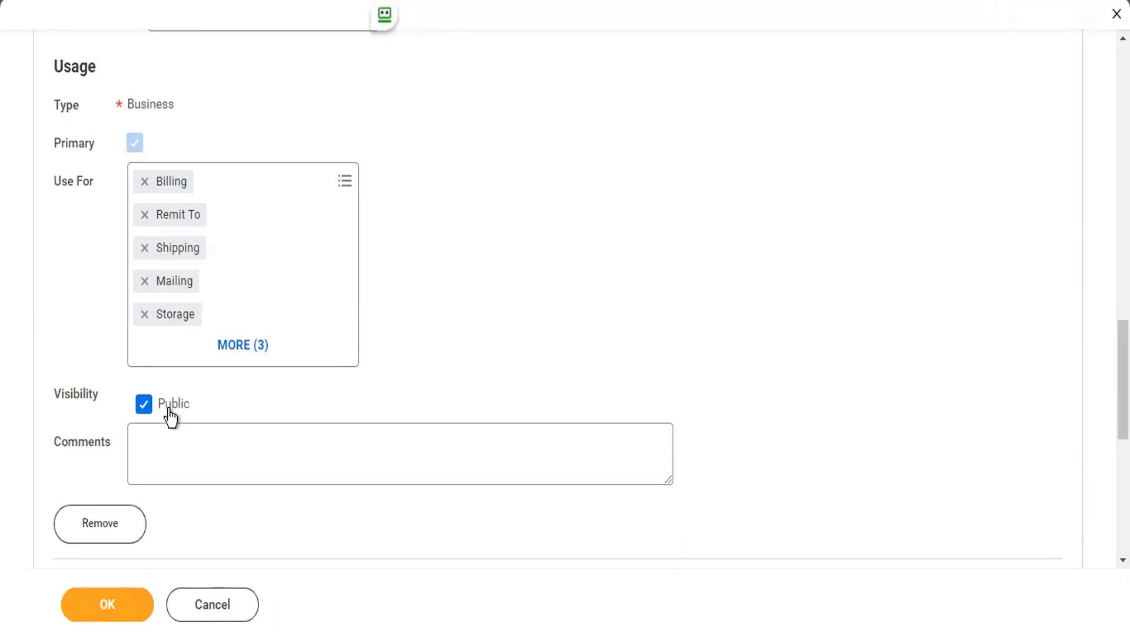
pyautogui.scroll(-8, 170, 416)
# - Add the company's email address and mark it as primary
pyautogui.click(88, 219)
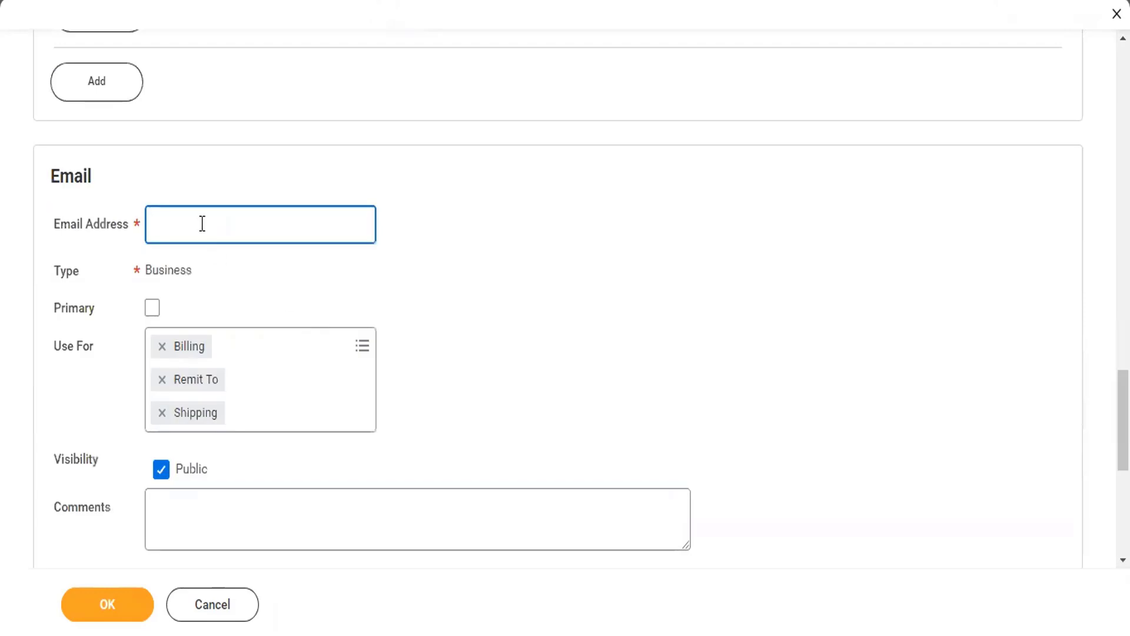
pyautogui.write('t')
pyautogui.press('BackSpace')
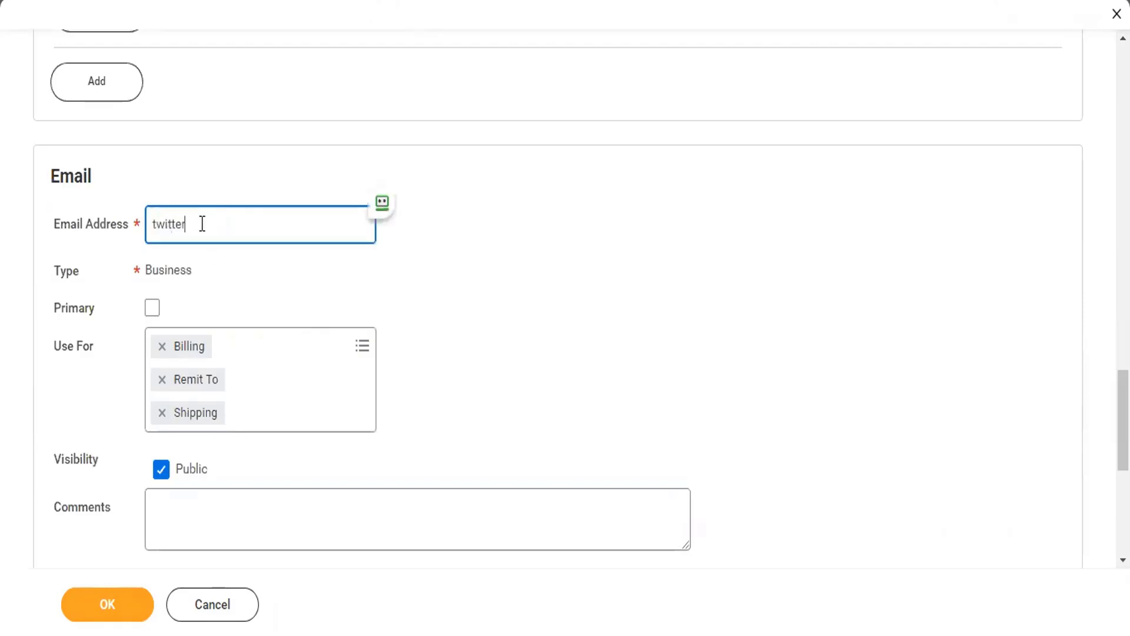
pyautogui.press('Tab')
pyautogui.press('space')
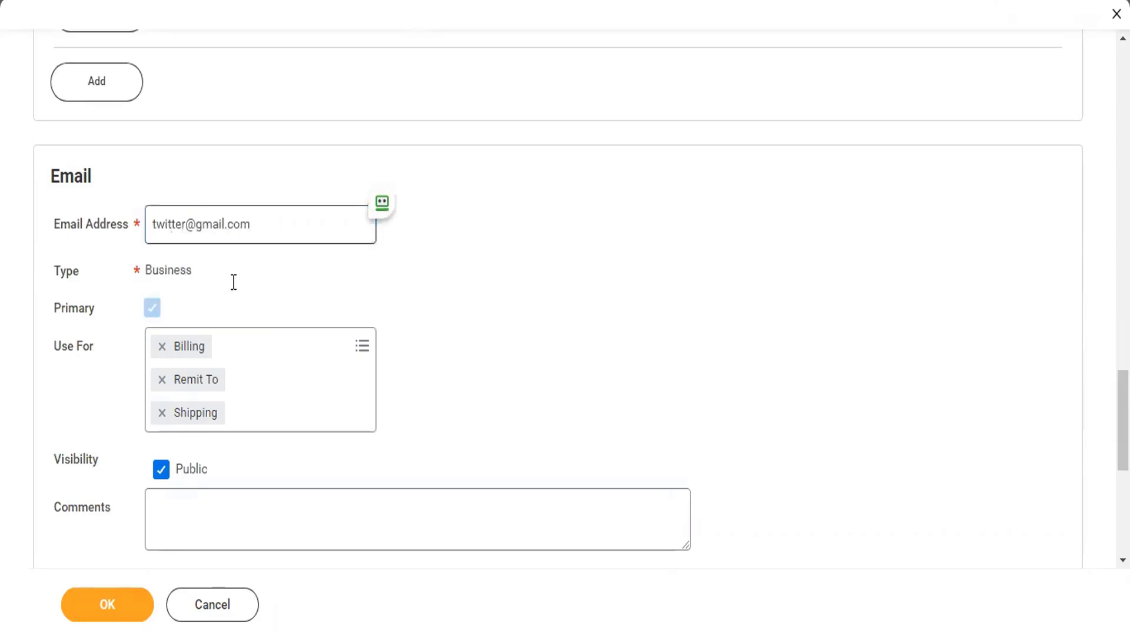
# - Add Procurement to the email's uses and submit the contact information
pyautogui.click(265, 349)
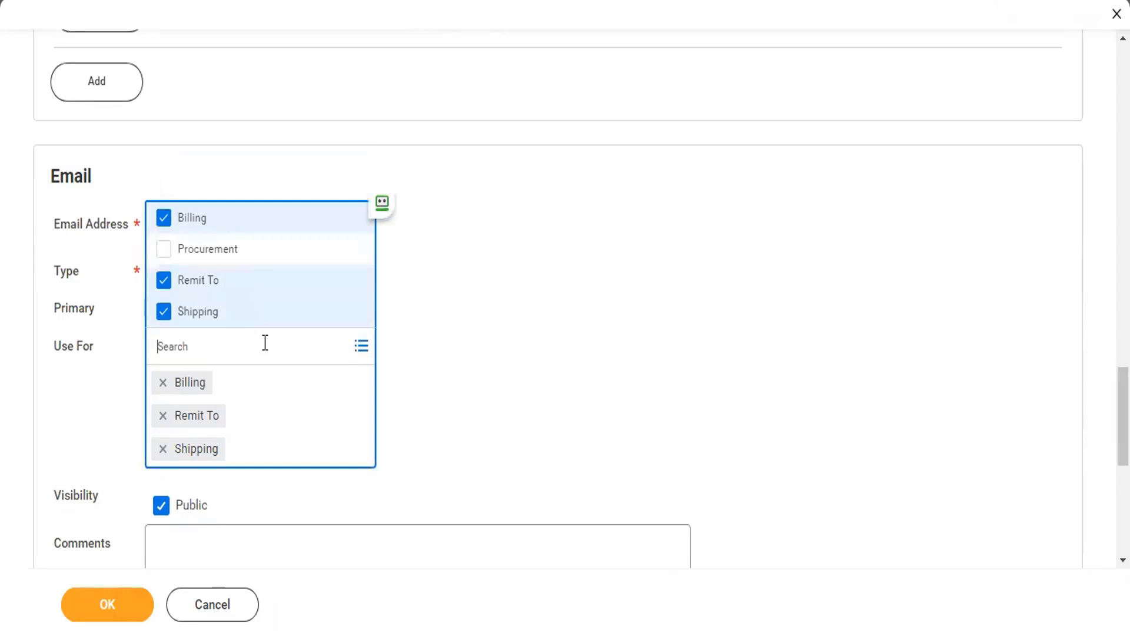
pyautogui.click(230, 253)
pyautogui.click(452, 341)
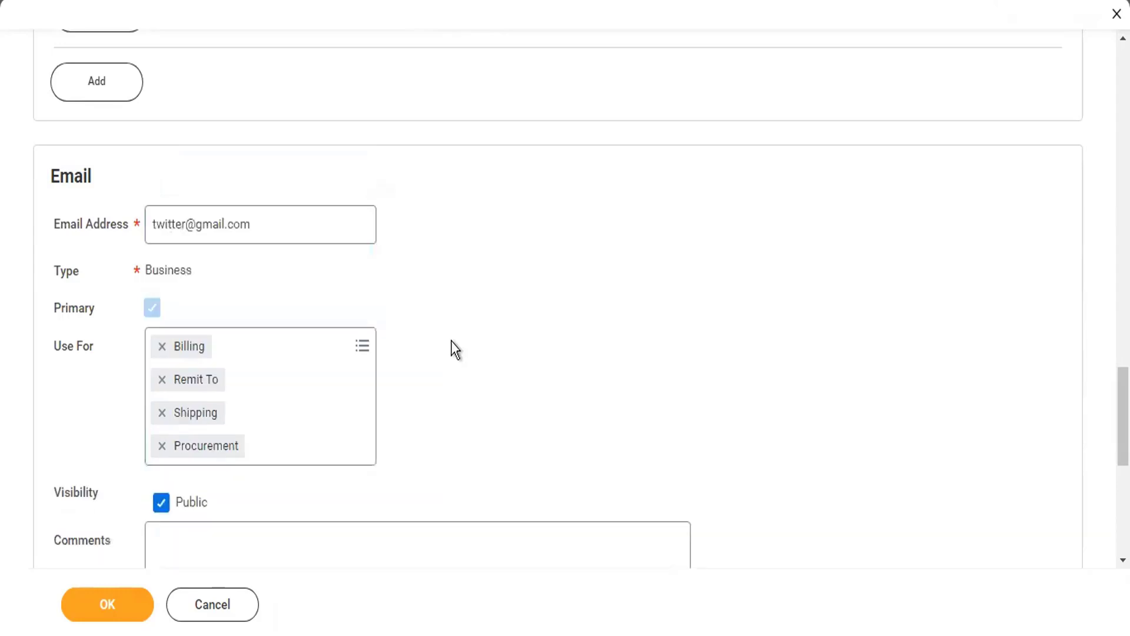
pyautogui.scroll(-5, 454, 341)
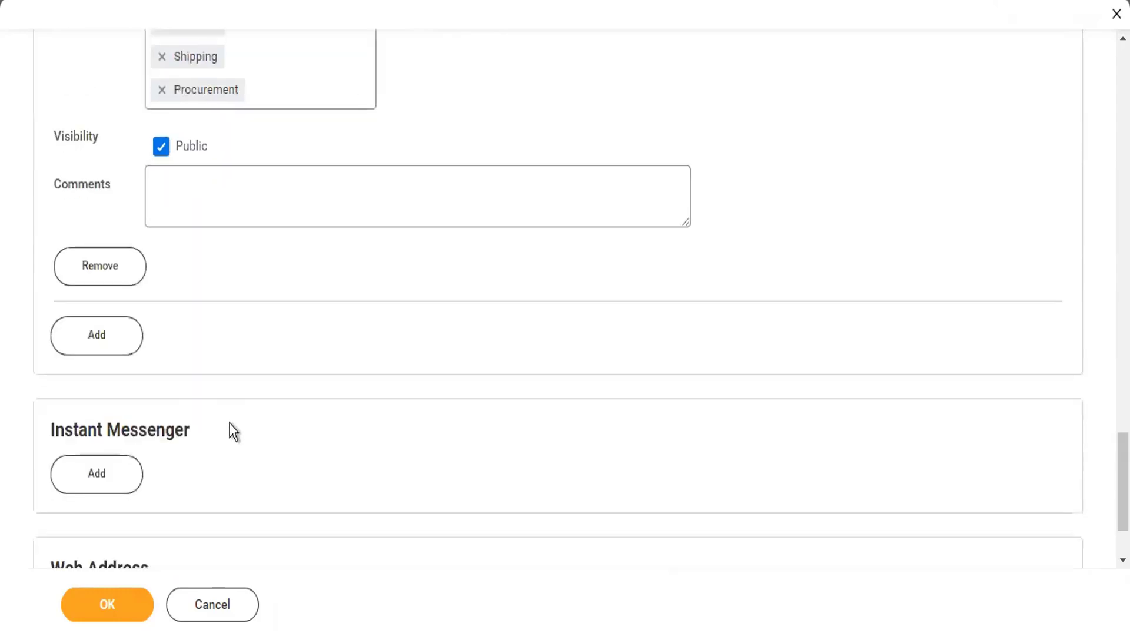
pyautogui.scroll(-2, 232, 429)
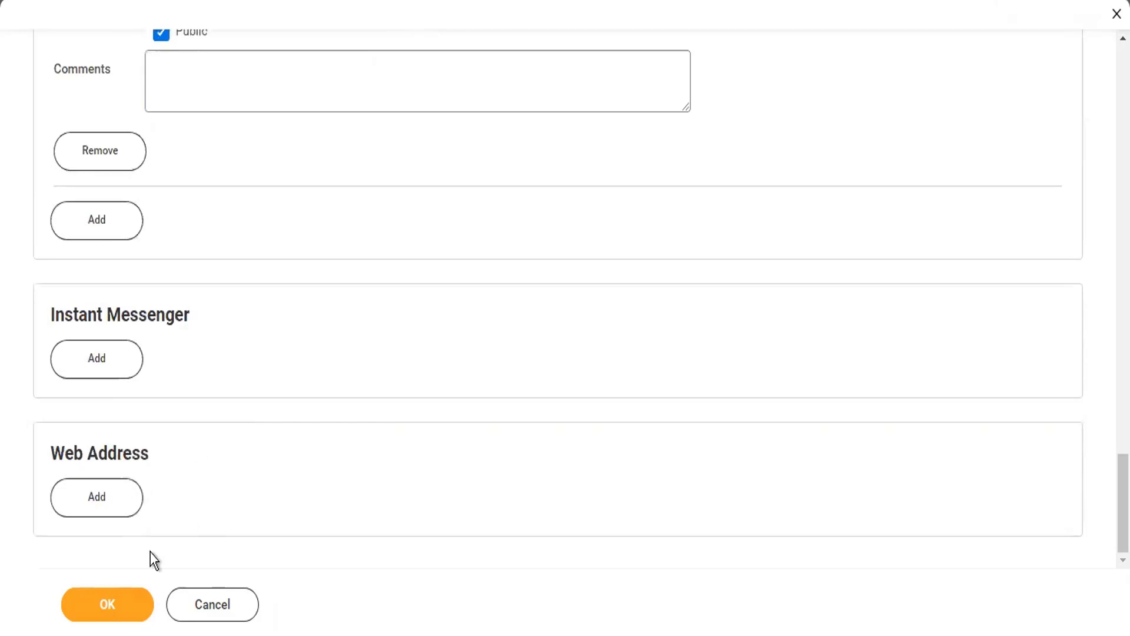
pyautogui.click(109, 613)
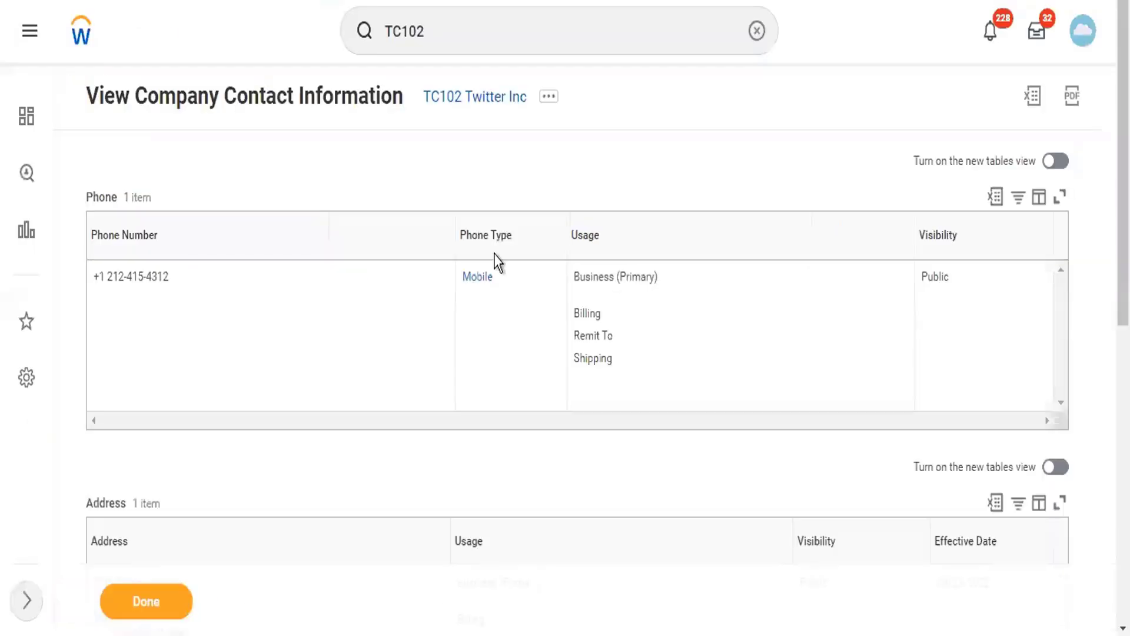
# - Review TC102 Twitter Inc's organization summary to confirm its new address, phone and TLC2 Twitter Level 2 inclusion
pyautogui.click(492, 100)
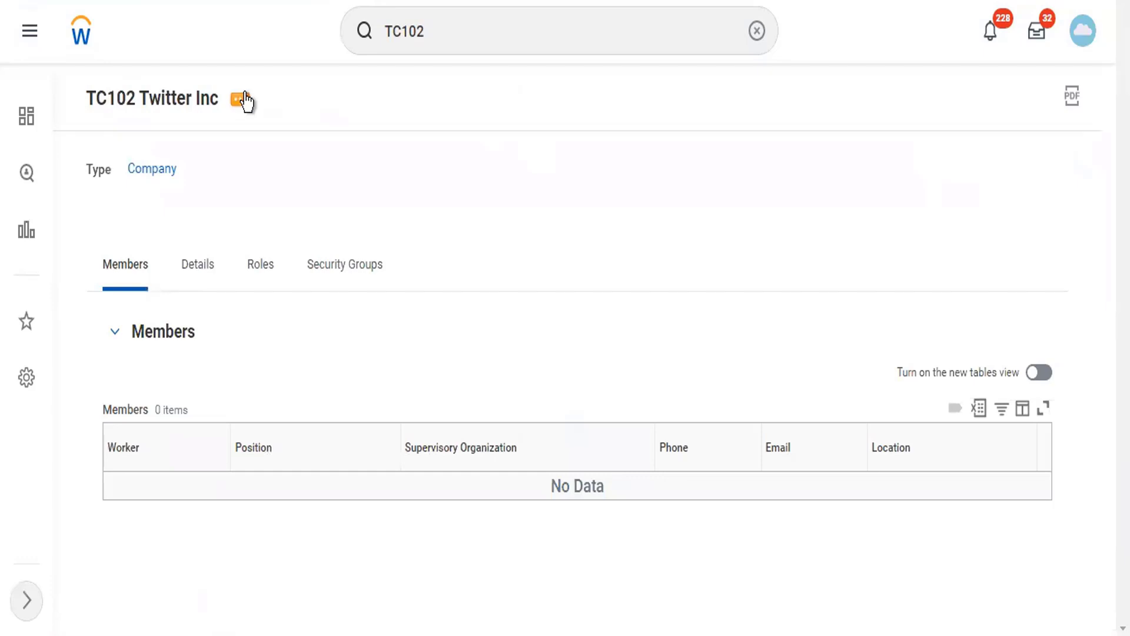
pyautogui.click(242, 100)
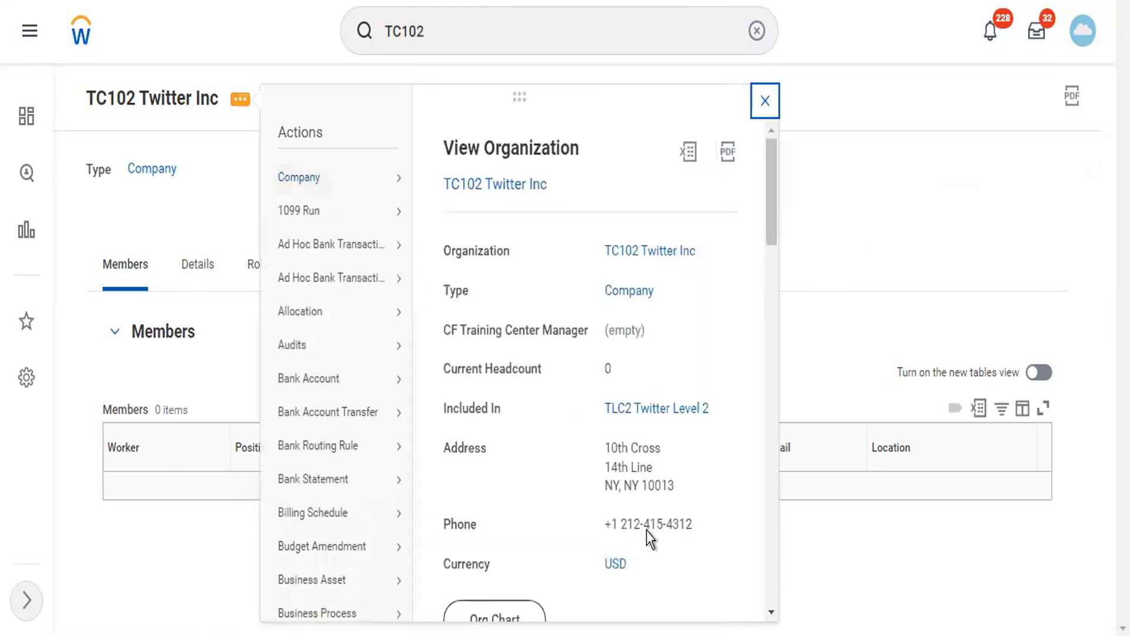
pyautogui.scroll(-3, 646, 531)
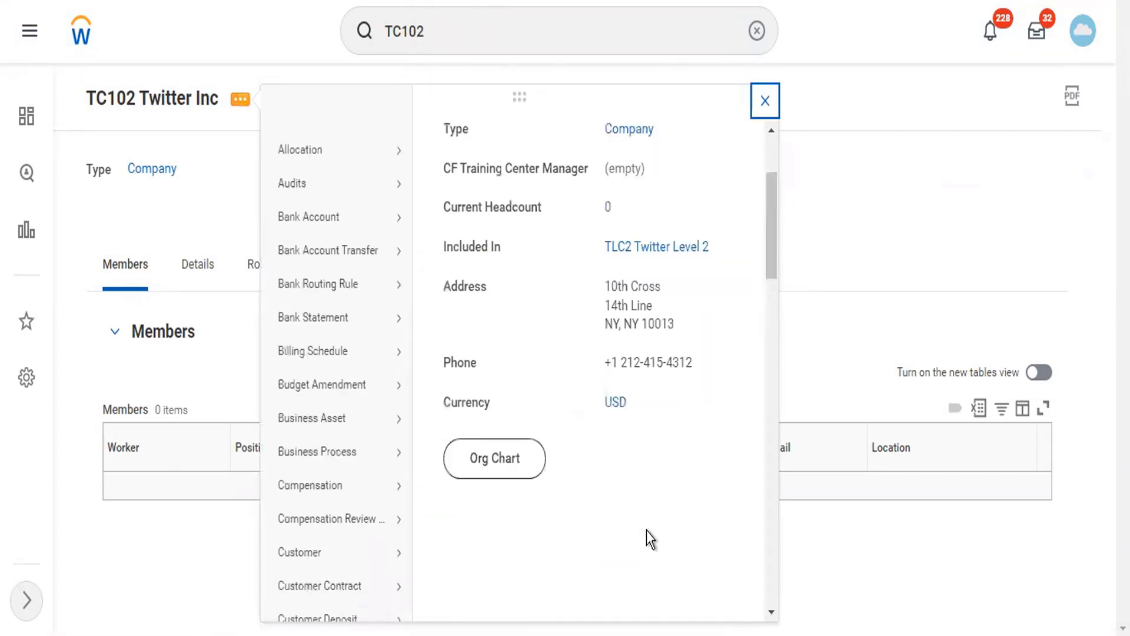
pyautogui.scroll(3, 647, 531)
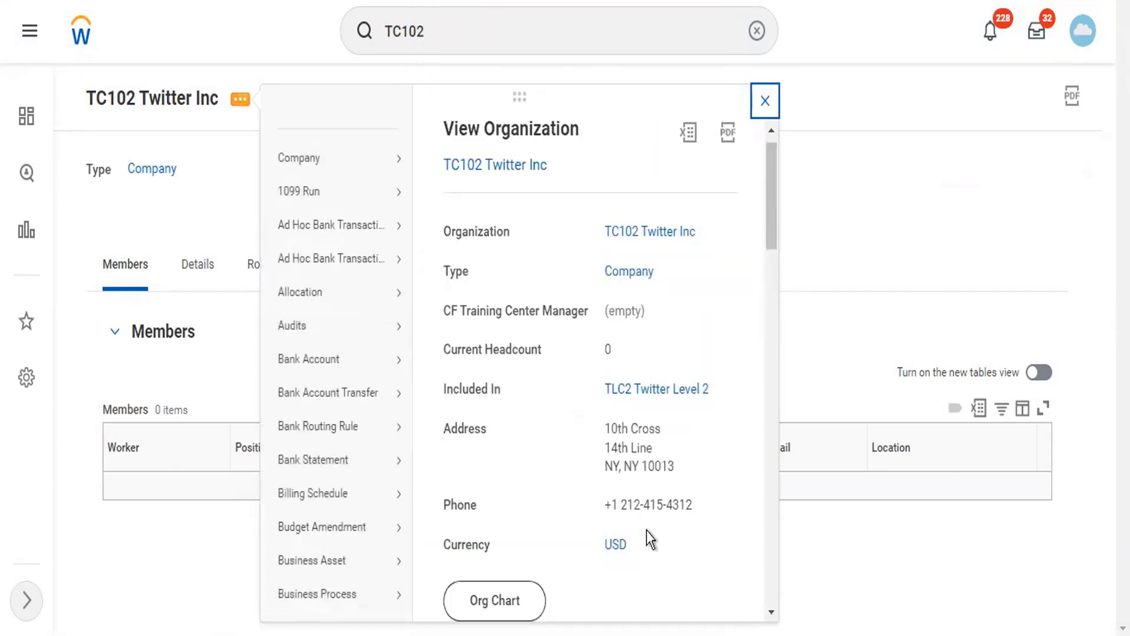